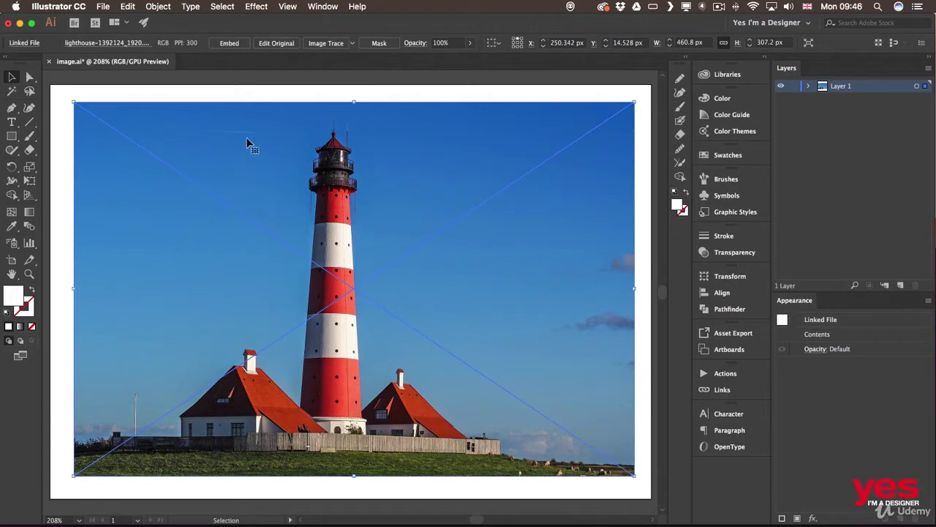
# Delete the existing image and place lighthouse-1392124_1920.jpg as a link, about 332 by 222 px, at about X 227, Y 52 px.
pyautogui.press('Delete')
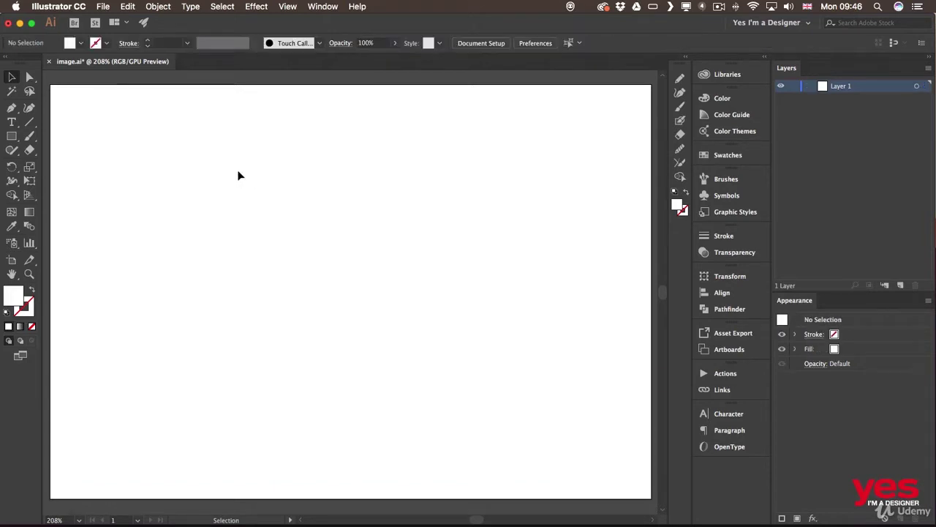
pyautogui.click(103, 6)
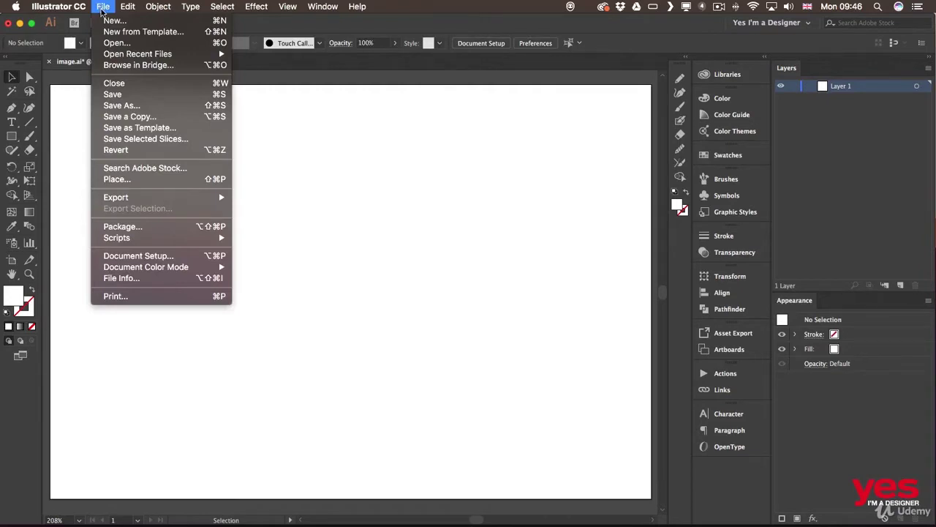
pyautogui.click(139, 183)
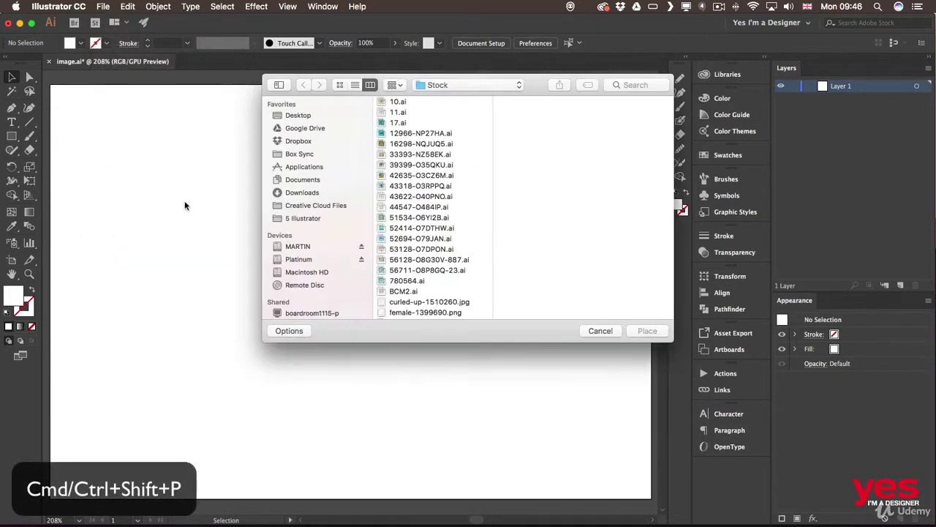
pyautogui.click(433, 303)
pyautogui.click(435, 313)
pyautogui.scroll(-3, 436, 314)
pyautogui.click(436, 315)
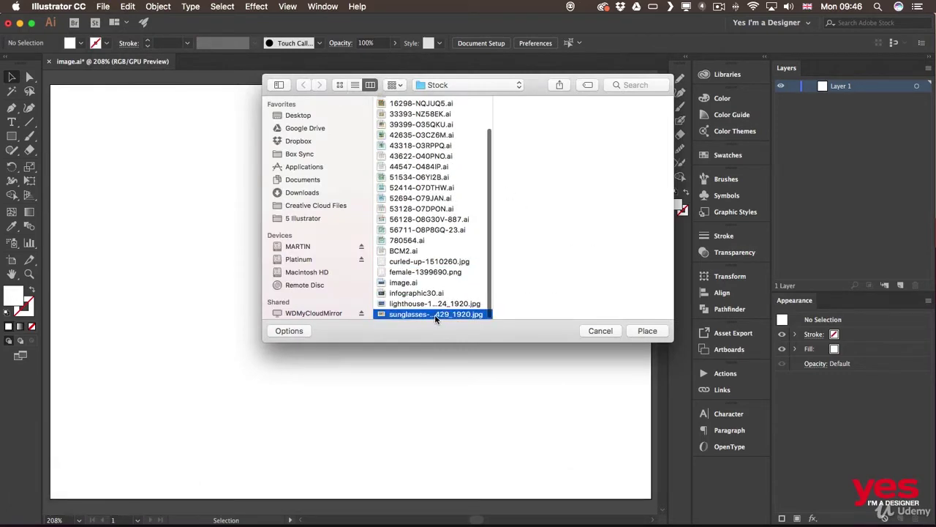
pyautogui.click(432, 304)
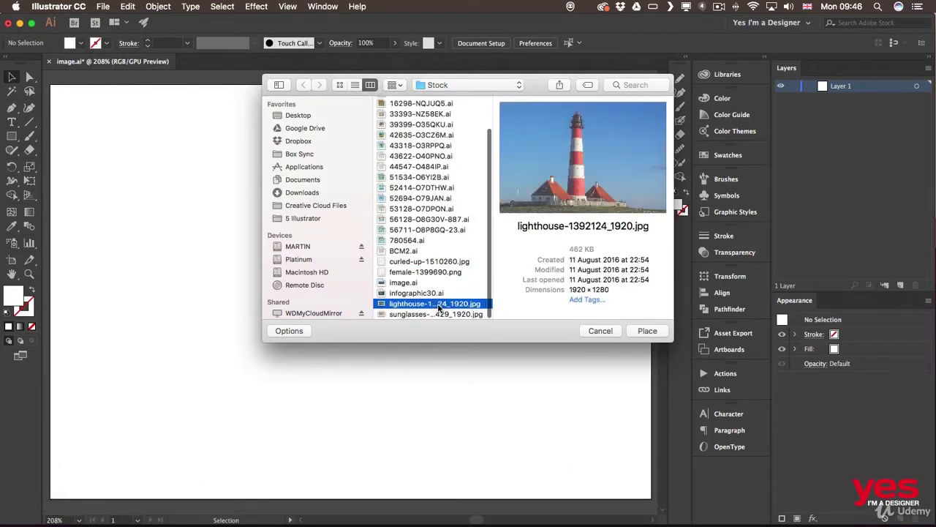
pyautogui.click(647, 331)
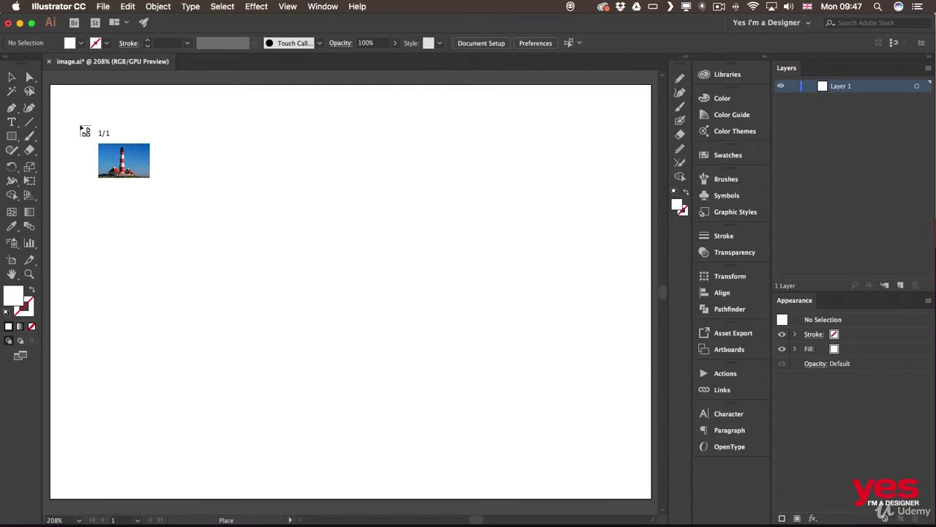
pyautogui.moveTo(80, 120); pyautogui.dragTo(491, 396)
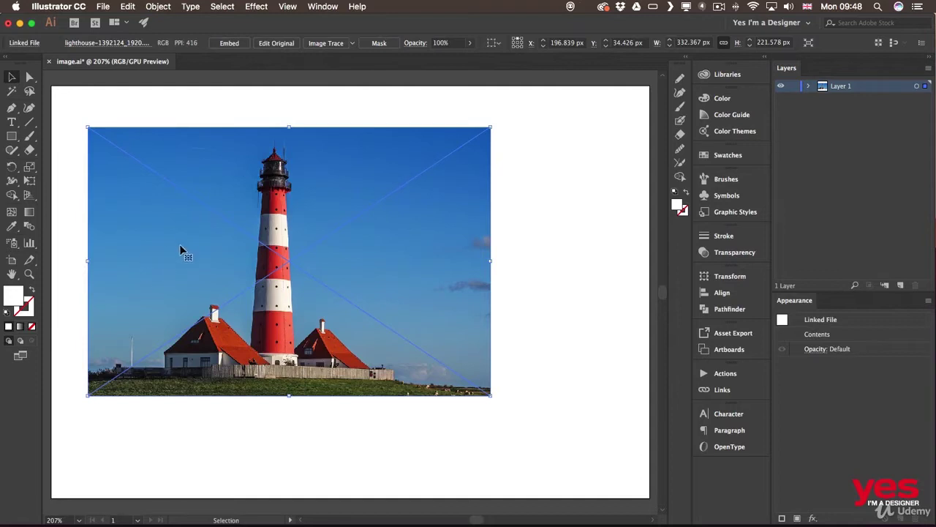
pyautogui.moveTo(181, 250); pyautogui.dragTo(218, 272)
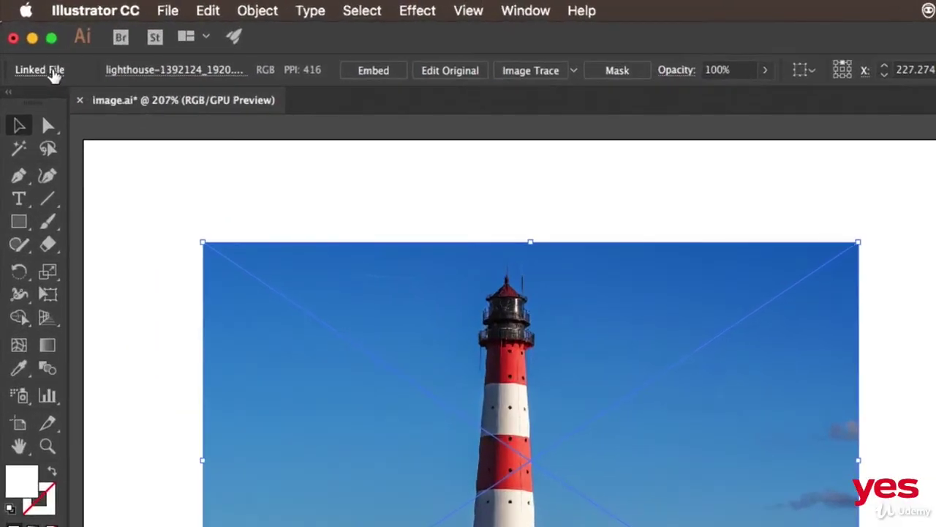
# Check the placed lighthouse image's link entry, and embed the image in the document.
pyautogui.click(48, 64)
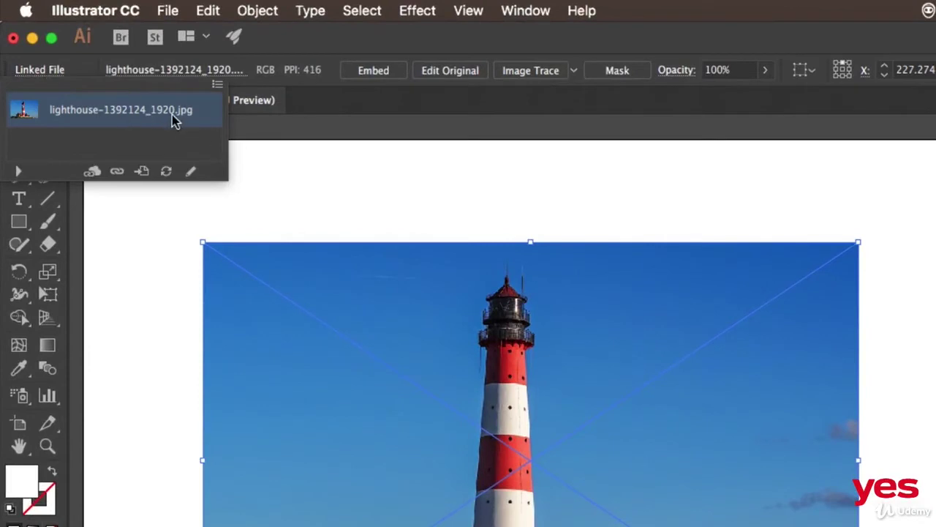
pyautogui.click(253, 44)
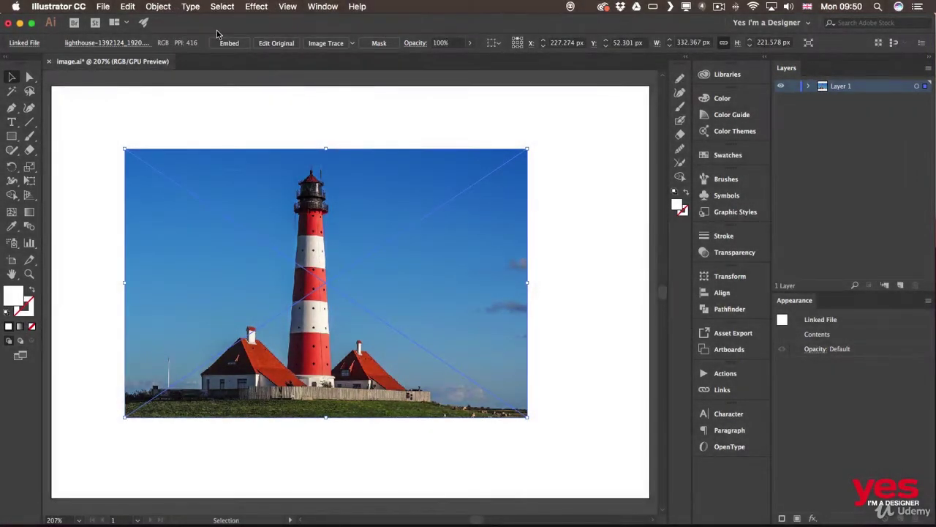
pyautogui.click(228, 43)
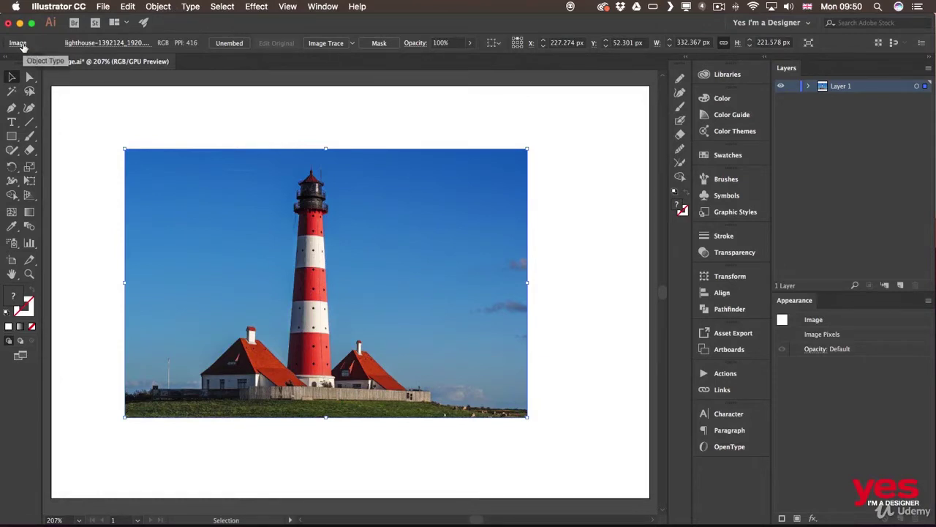
pyautogui.click(21, 44)
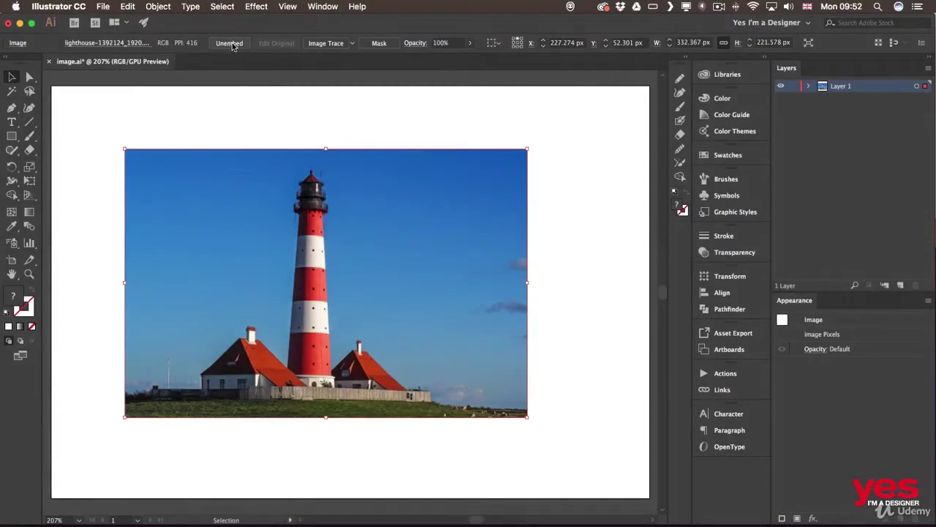
# Unembed the lighthouse image, saving it in the Stock folder as the Photoshop (PSD) file lighthouse-1392124_1920.
pyautogui.click(232, 45)
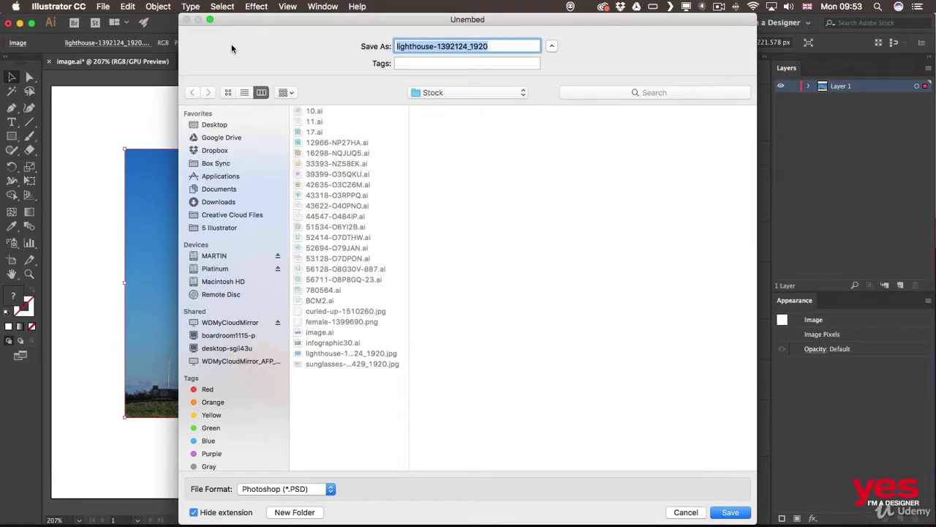
pyautogui.click(376, 353)
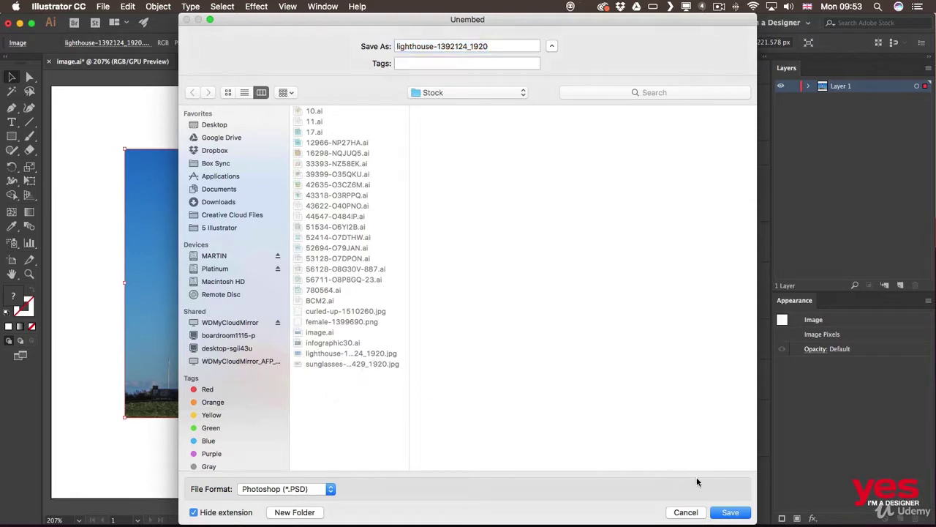
pyautogui.click(741, 514)
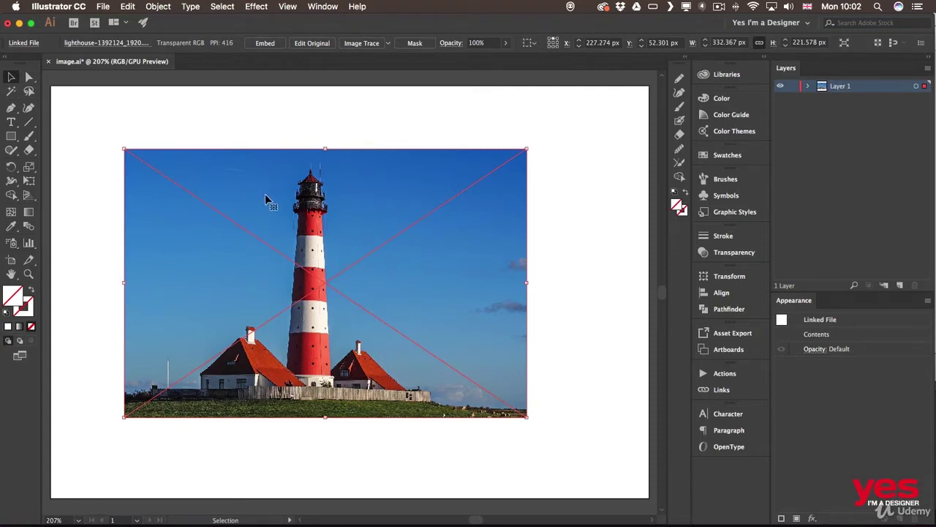
pyautogui.click(104, 7)
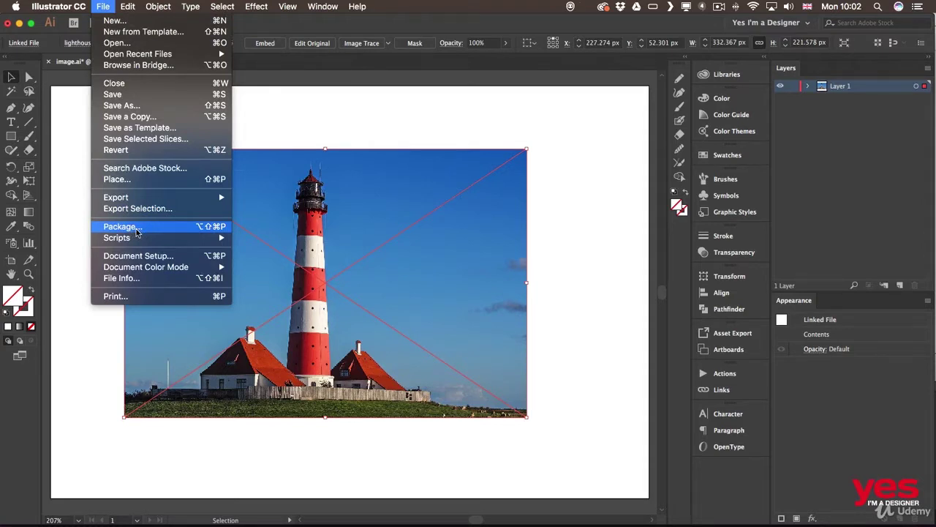
pyautogui.click(83, 232)
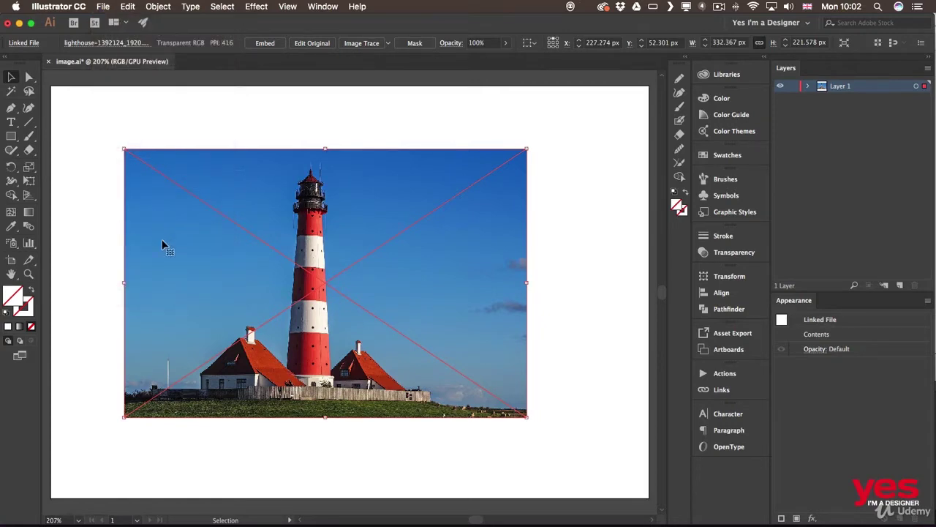
# Move the lighthouse image near the artboard's upper-left corner, to about X 180, Y 16 px, and deselect it.
pyautogui.moveTo(174, 227); pyautogui.dragTo(117, 182)
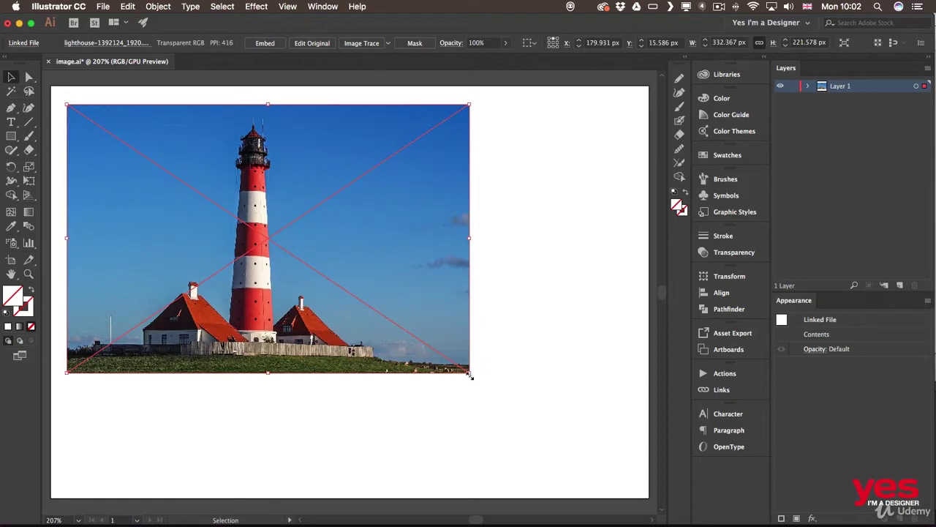
pyautogui.click(522, 330)
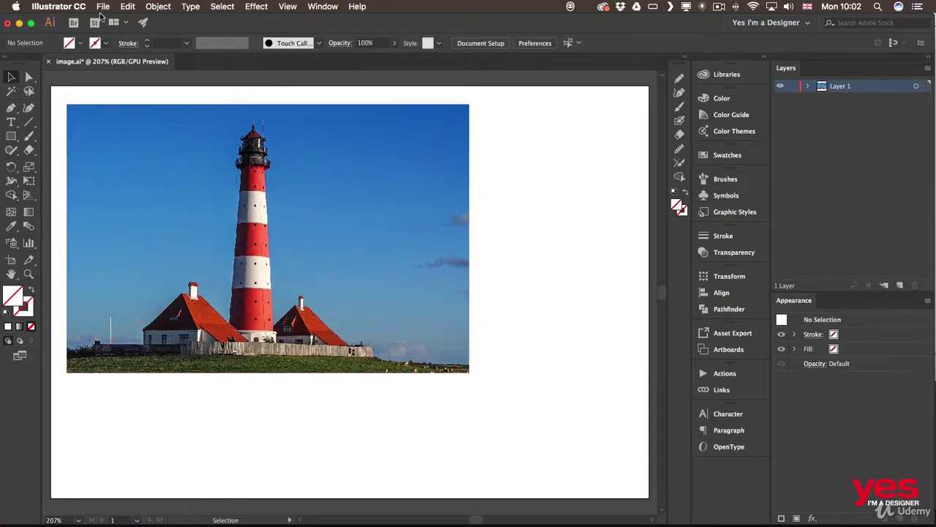
# Place sunglasses-438429_1920.jpg as a linked image in the artboard's lower-right area, overlapping the lighthouse image.
pyautogui.click(103, 7)
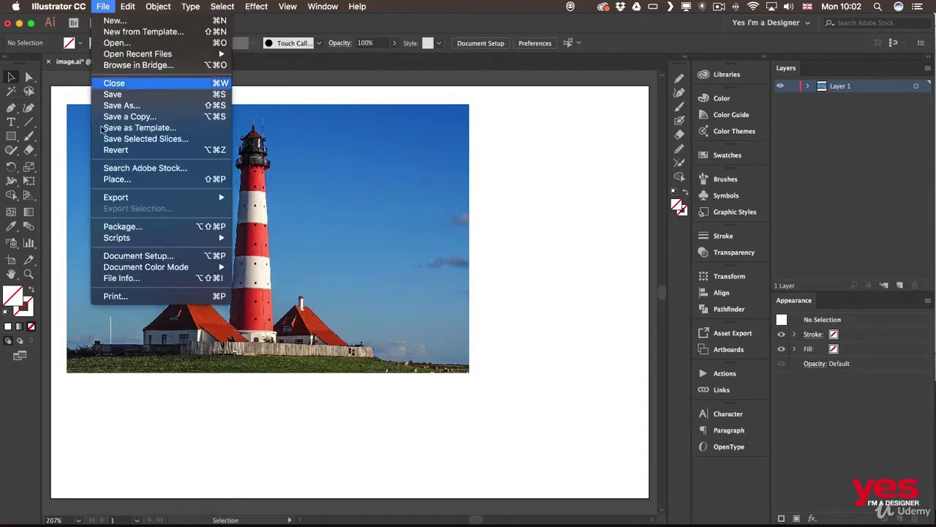
pyautogui.click(144, 180)
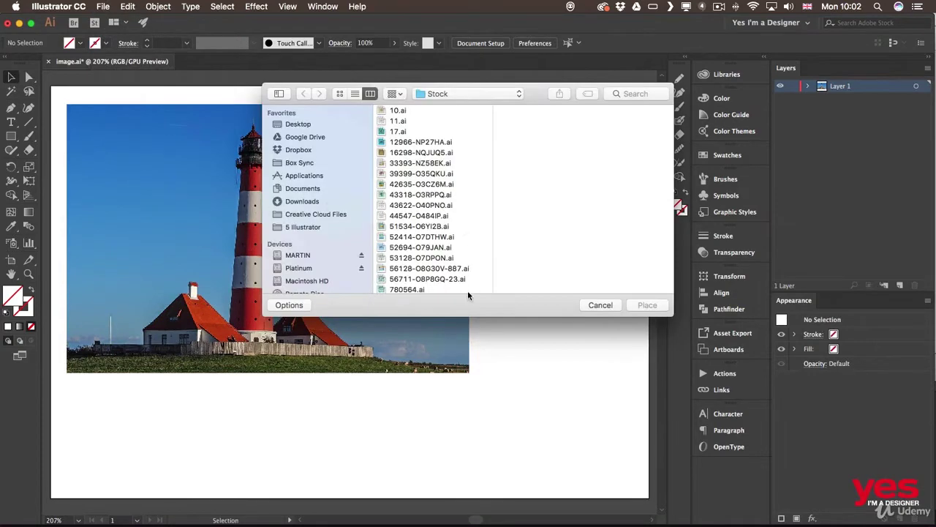
pyautogui.rightClick(456, 271)
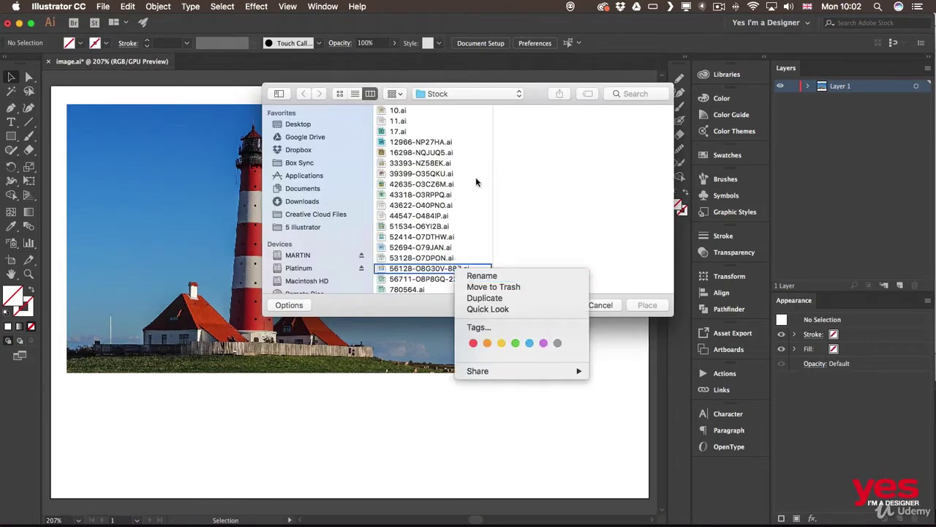
pyautogui.press('Escape')
pyautogui.moveTo(673, 315); pyautogui.dragTo(720, 446)
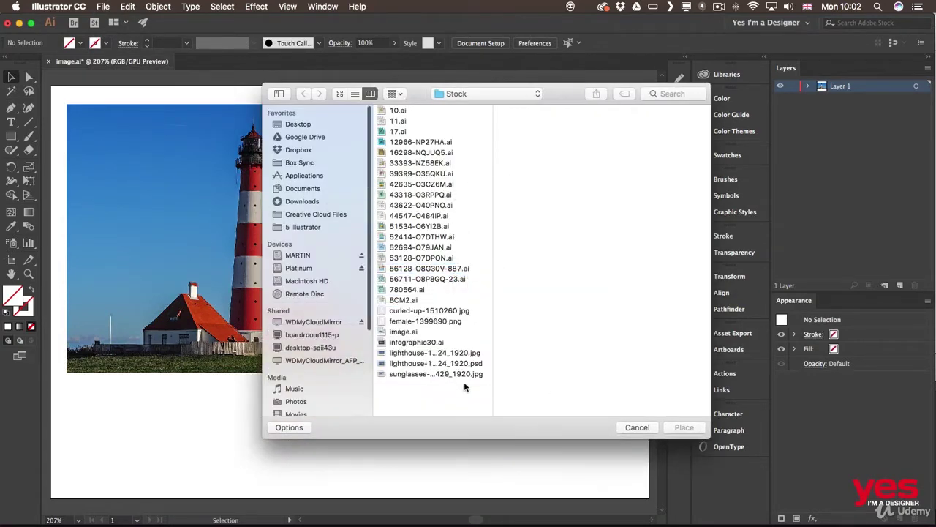
pyautogui.click(435, 374)
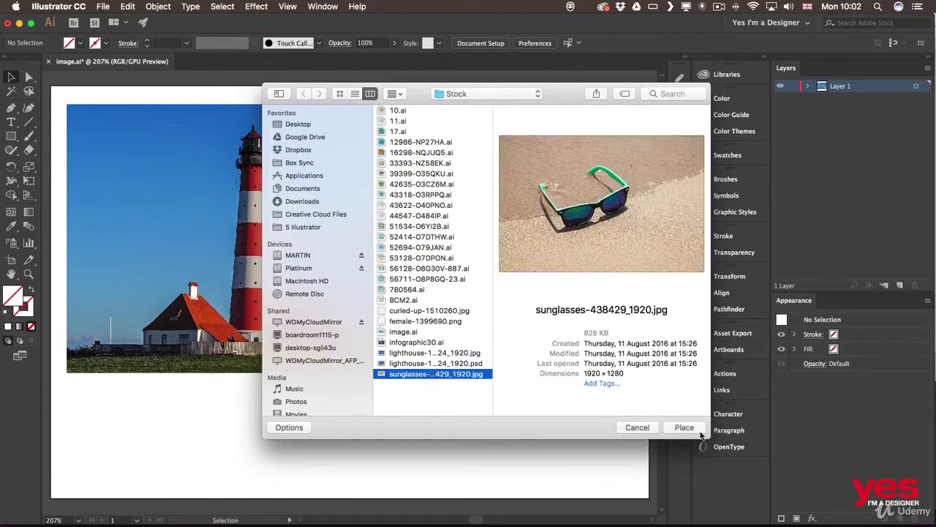
pyautogui.click(682, 427)
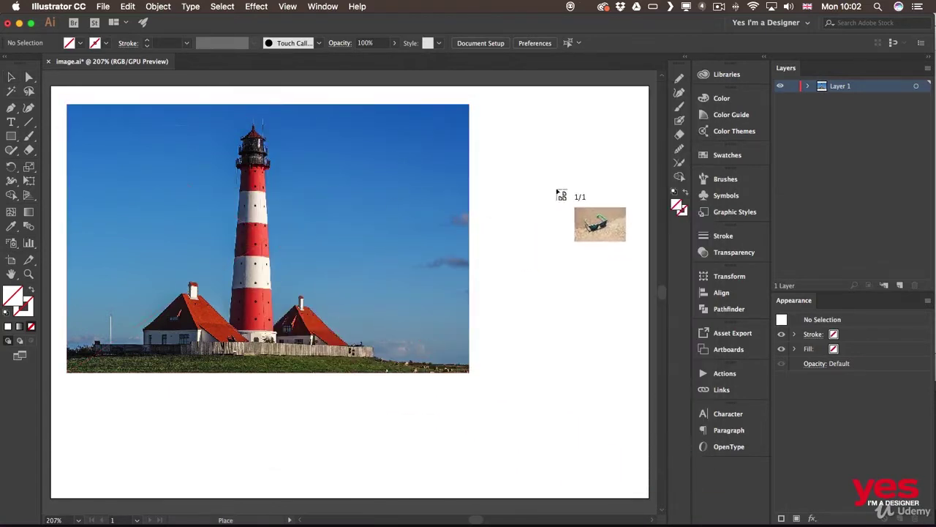
pyautogui.moveTo(487, 395); pyautogui.dragTo(599, 441)
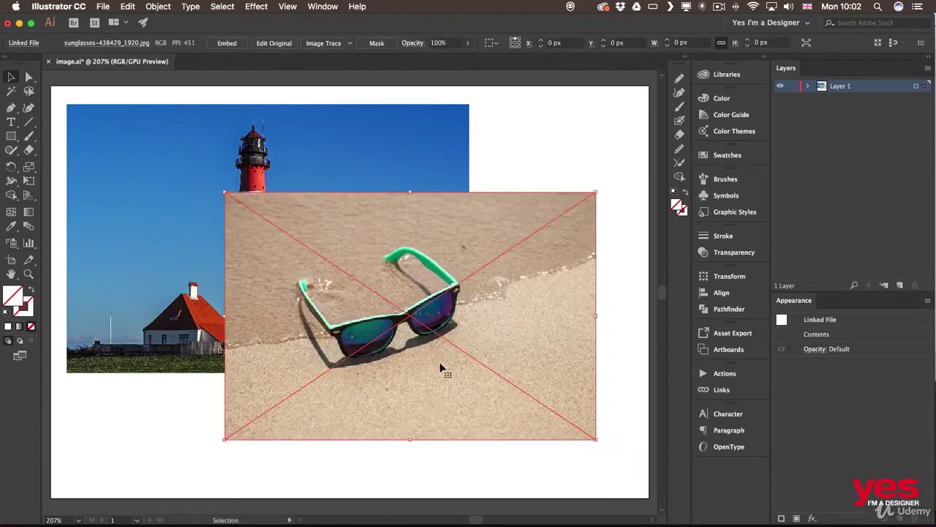
pyautogui.moveTo(368, 229); pyautogui.dragTo(417, 262)
pyautogui.click(526, 162)
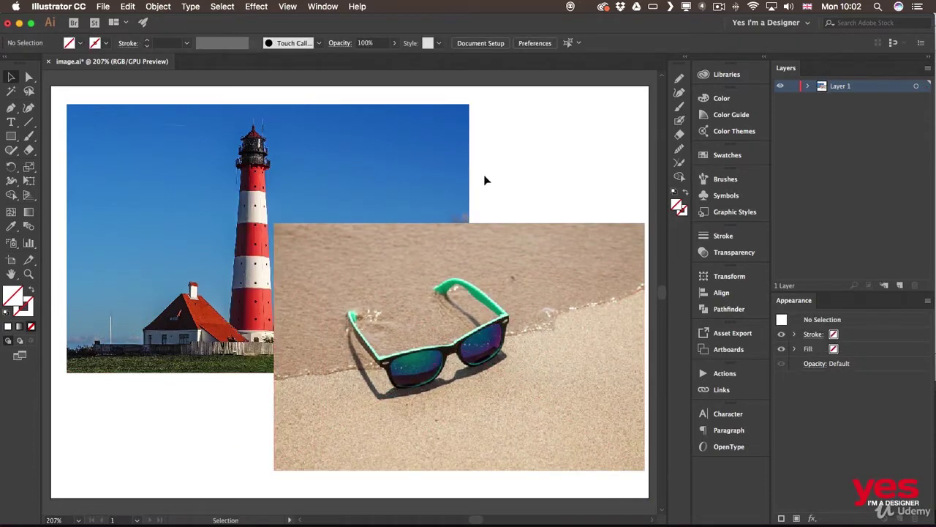
# Add a "Lorem ipsum" placeholder text line below the lighthouse image and set its font to Medea ITC Std.
pyautogui.click(12, 122)
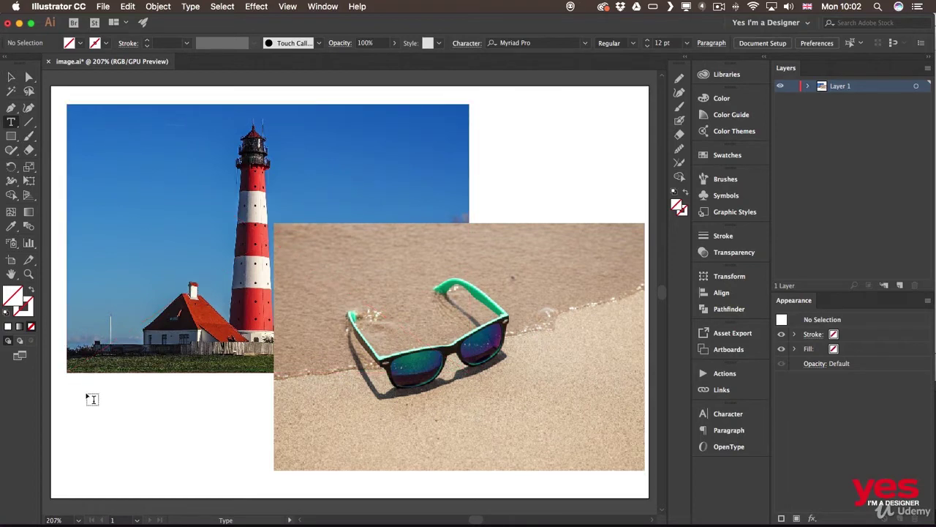
pyautogui.click(89, 398)
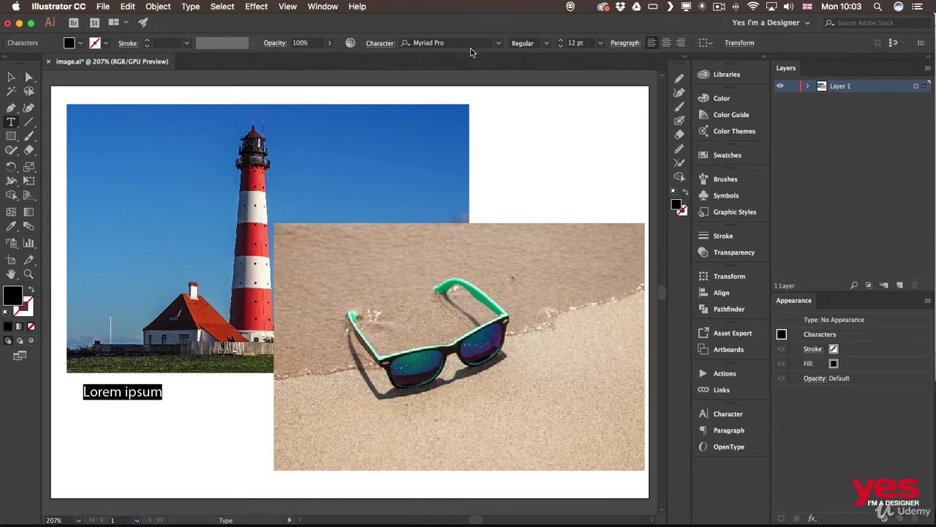
pyautogui.click(501, 44)
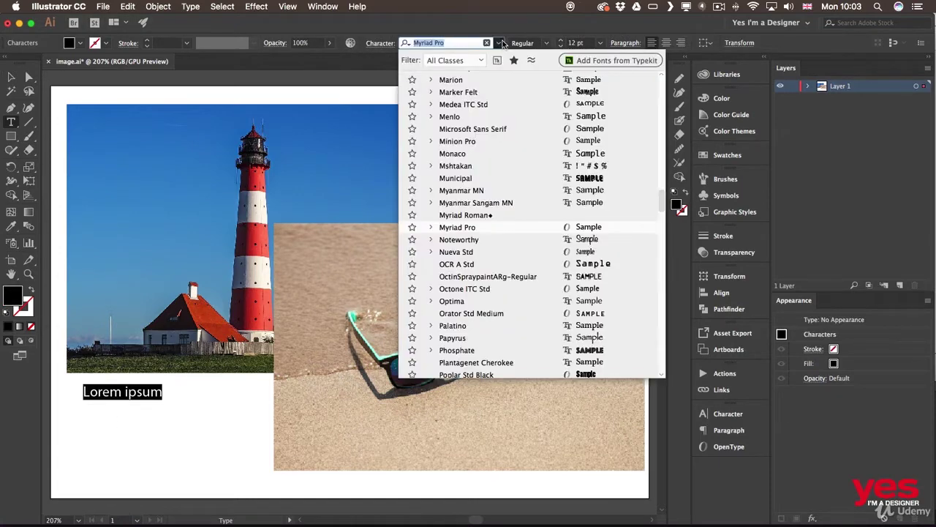
pyautogui.click(478, 107)
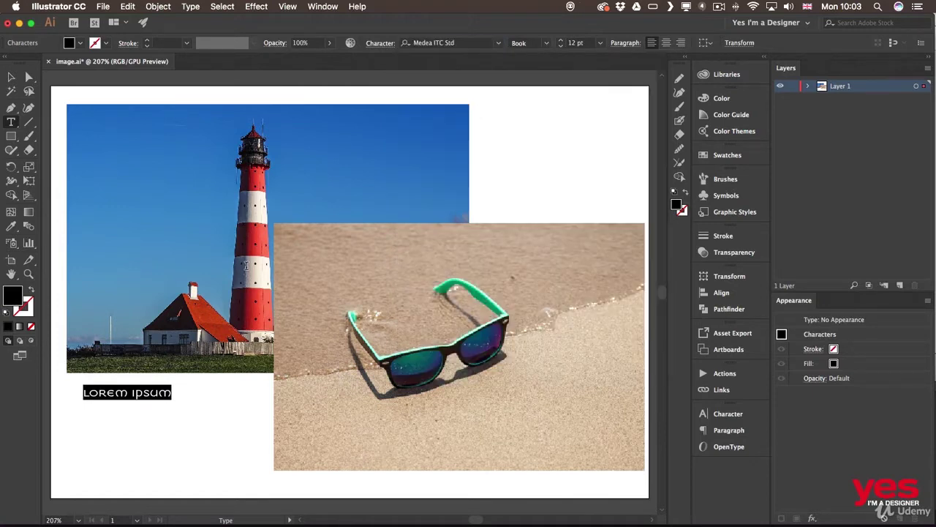
# Scale the text line up to about 24.6 pt and position it beneath the lighthouse image, beside the sunglasses image.
pyautogui.click(11, 77)
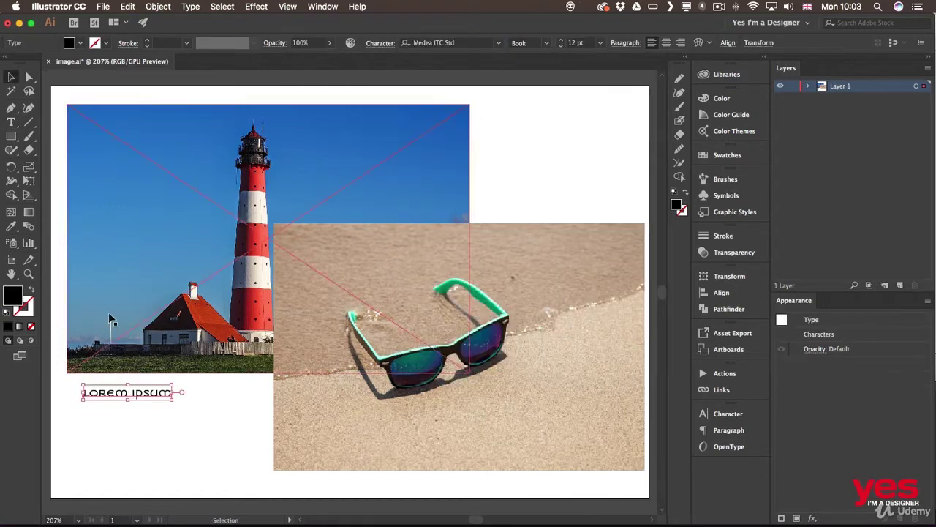
pyautogui.moveTo(172, 399); pyautogui.dragTo(248, 441)
pyautogui.moveTo(218, 405); pyautogui.dragTo(210, 408)
pyautogui.click(195, 442)
pyautogui.click(204, 412)
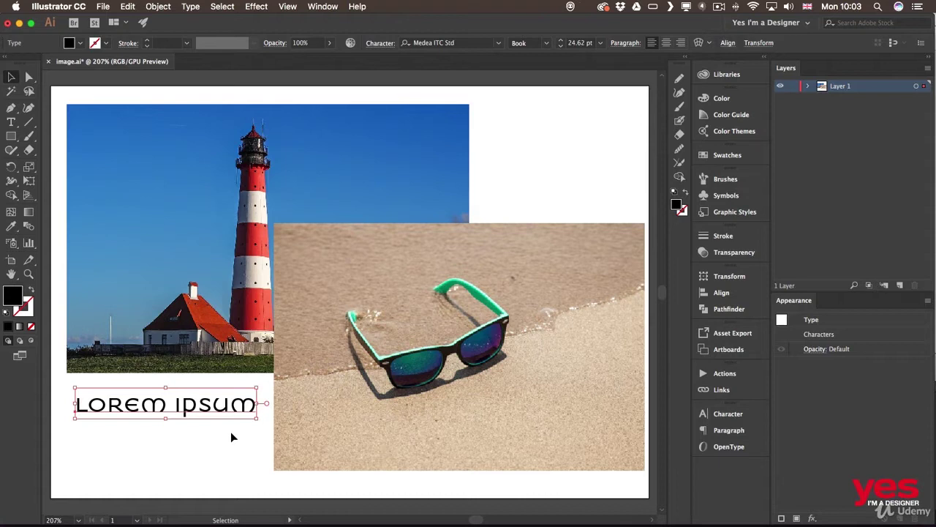
pyautogui.click(232, 437)
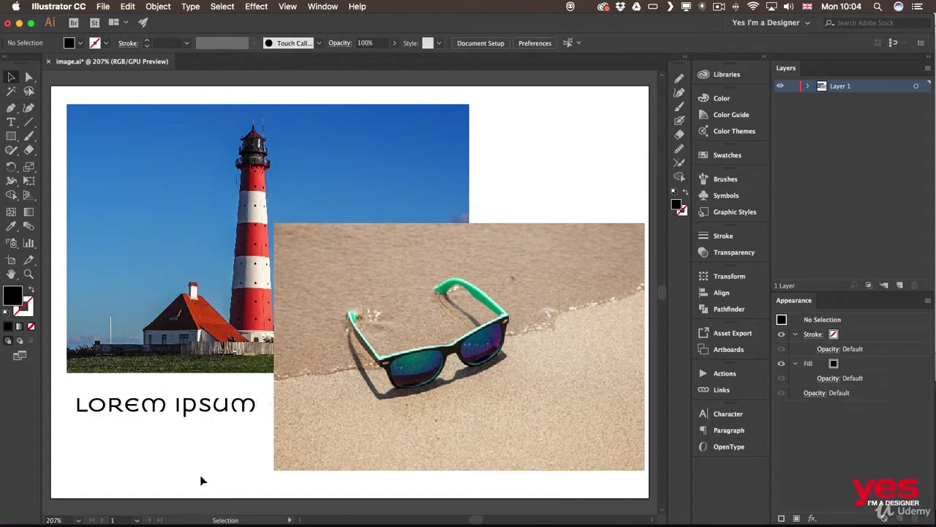
# Save the image.ai document.
pyautogui.click(102, 6)
pyautogui.click(124, 96)
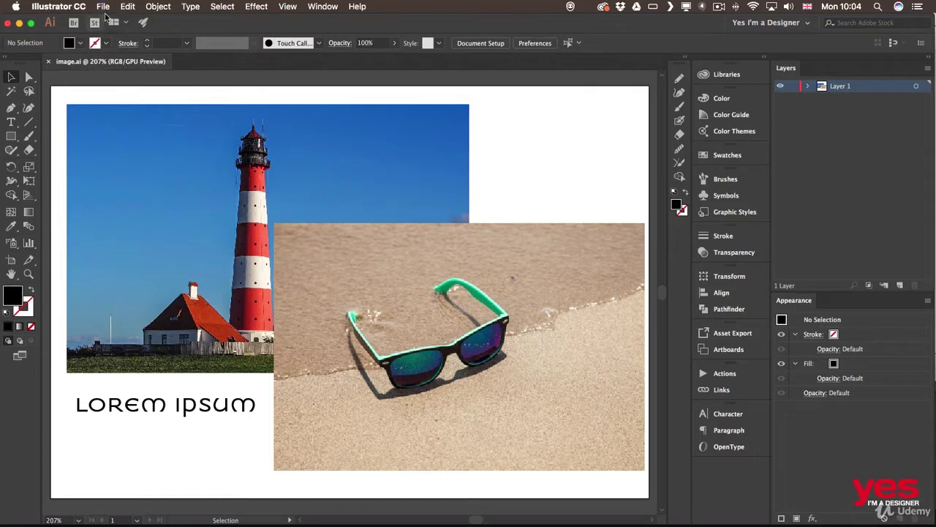
# Package the document into image_Folder with its links in a separate folder, its fonts and a report, and show the package.
pyautogui.click(103, 7)
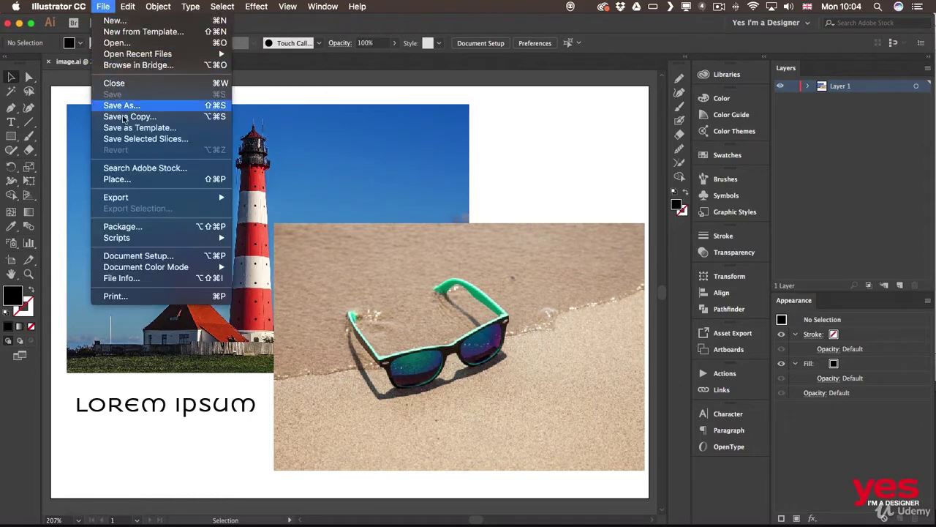
pyautogui.click(162, 233)
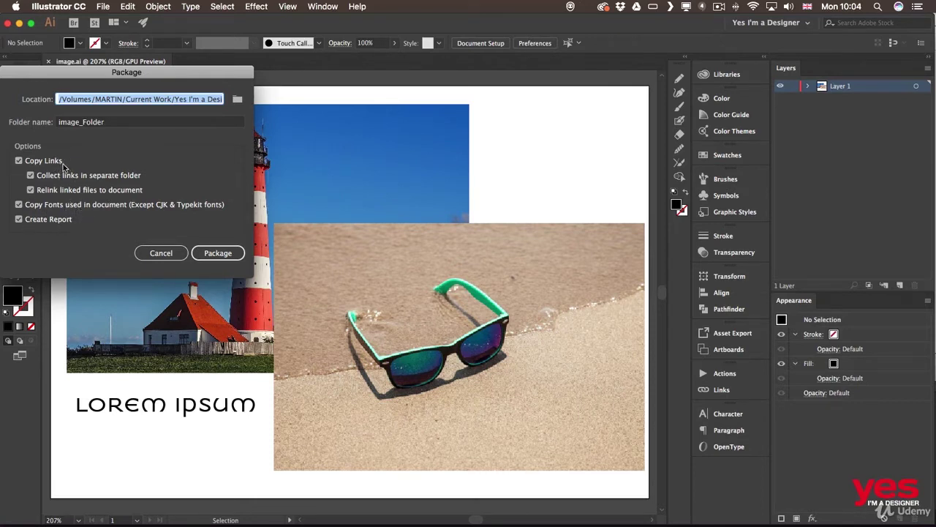
pyautogui.click(223, 255)
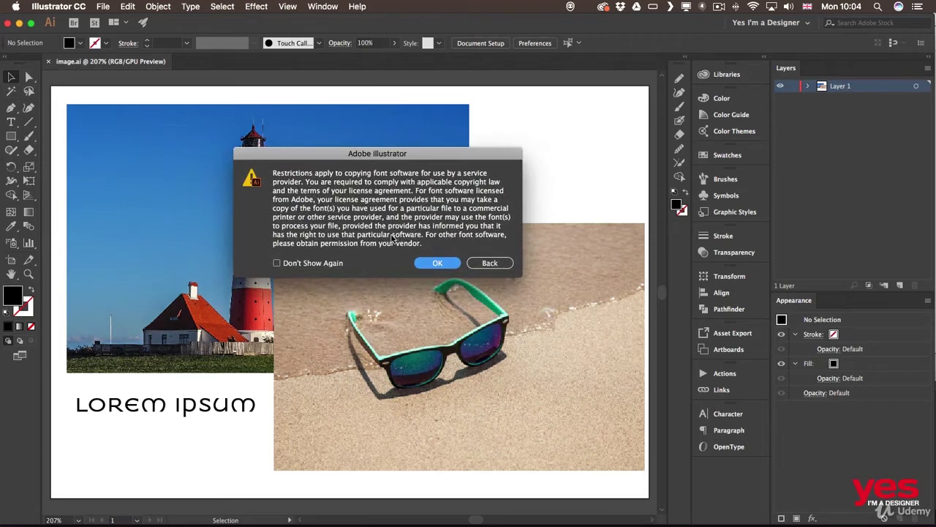
pyautogui.click(438, 263)
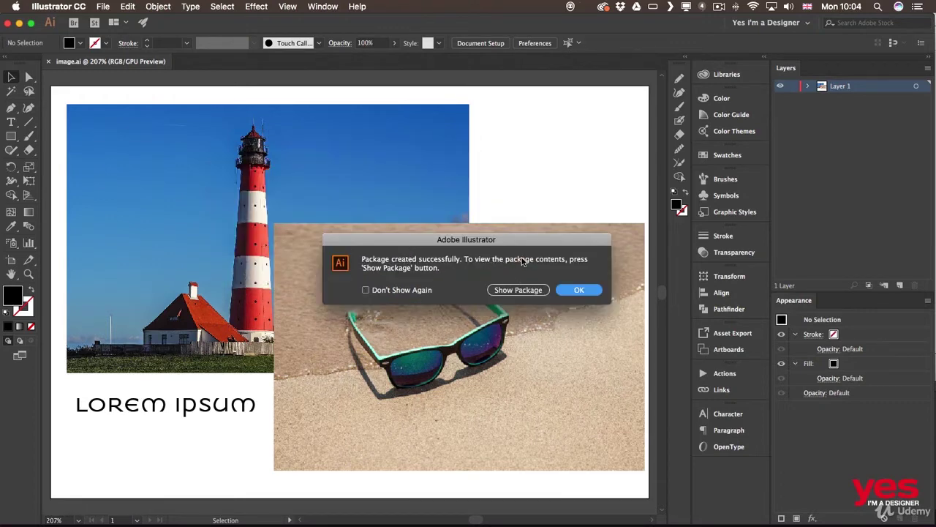
pyautogui.click(517, 293)
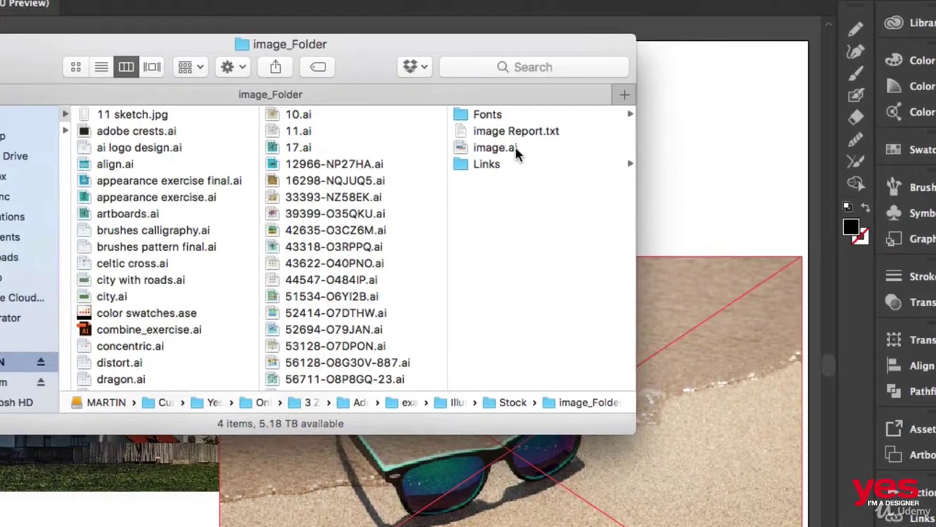
# Examine the contents of the packaged image_Folder, including image.ai and the files in the Links and Fonts folders.
pyautogui.click(517, 149)
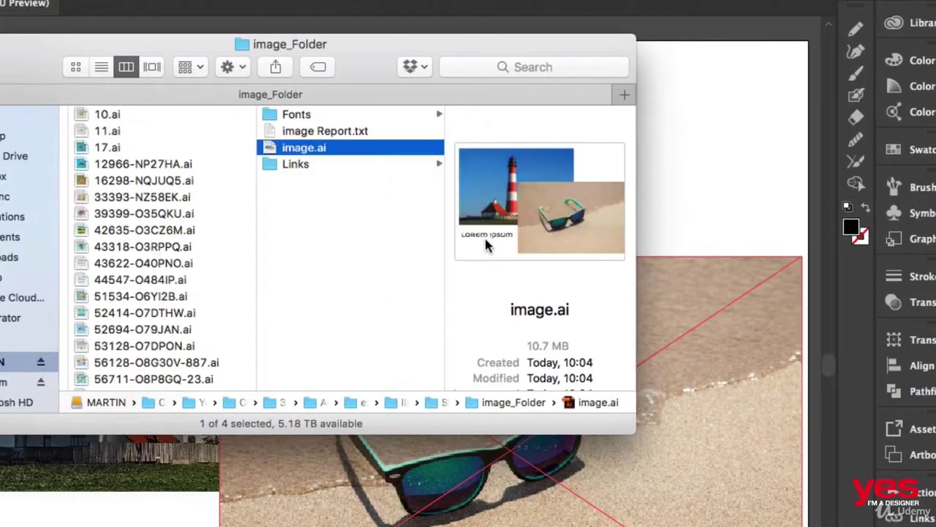
pyautogui.click(327, 164)
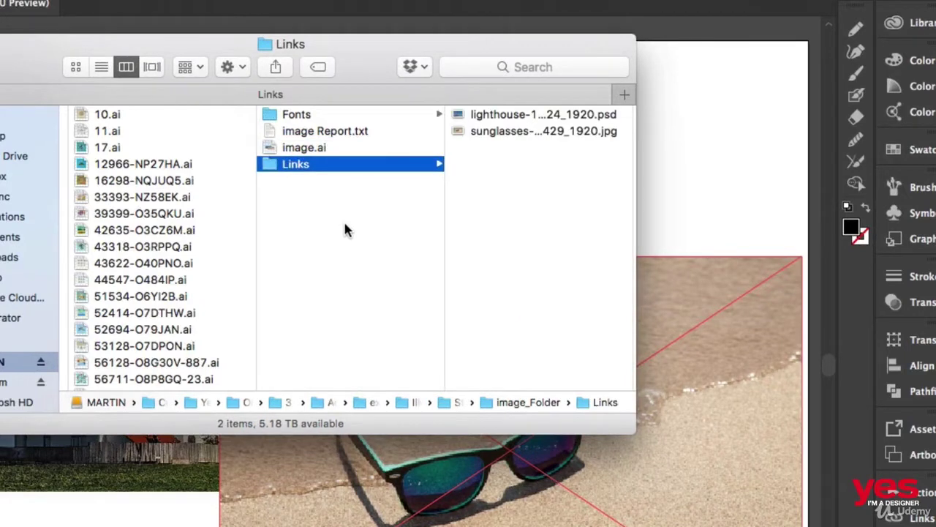
pyautogui.press('Right')
pyautogui.press('Down')
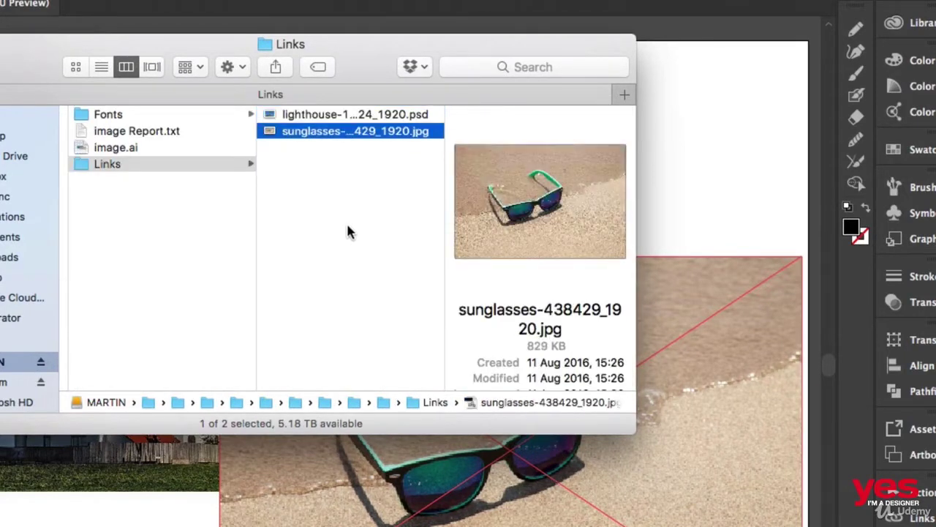
pyautogui.press('Left')
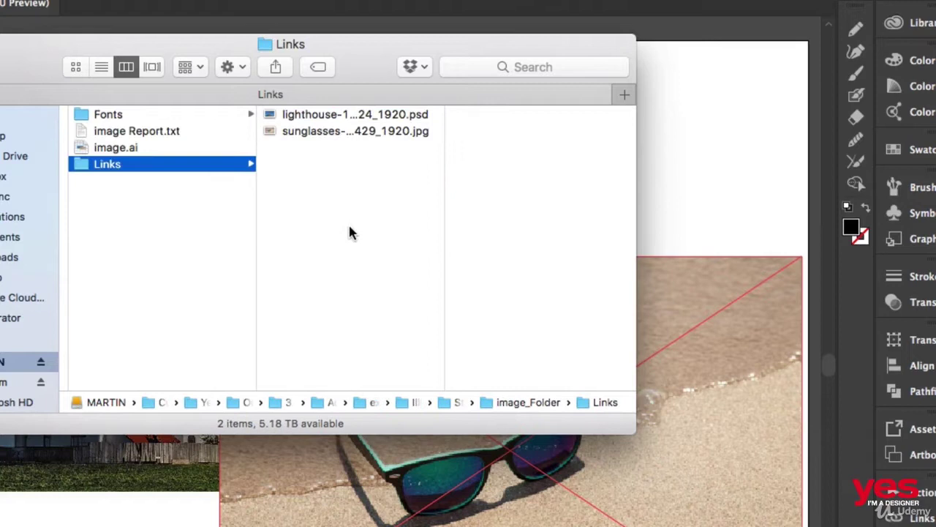
pyautogui.click(176, 116)
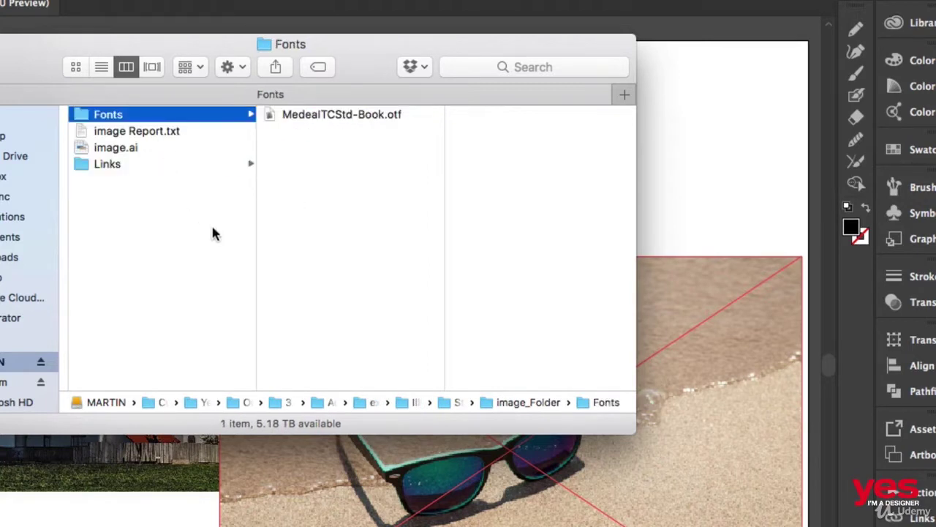
pyautogui.press('Right')
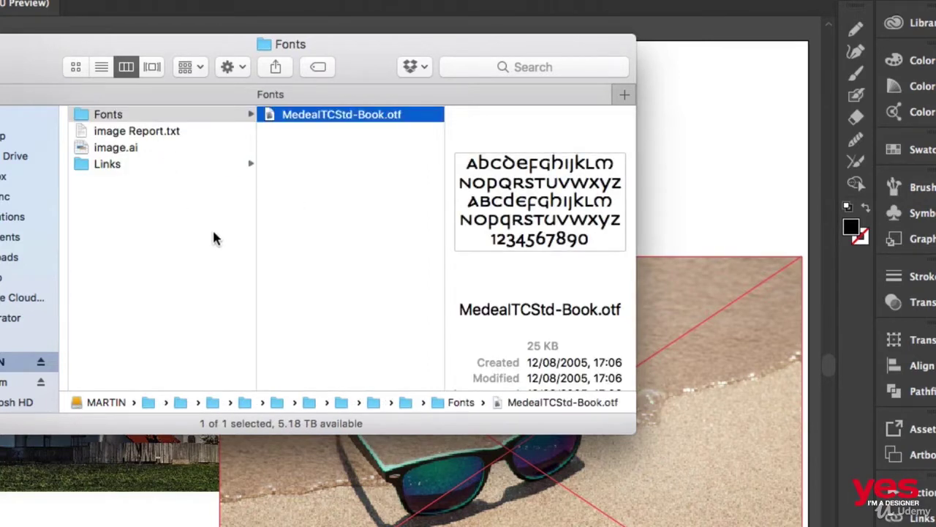
pyautogui.click(188, 163)
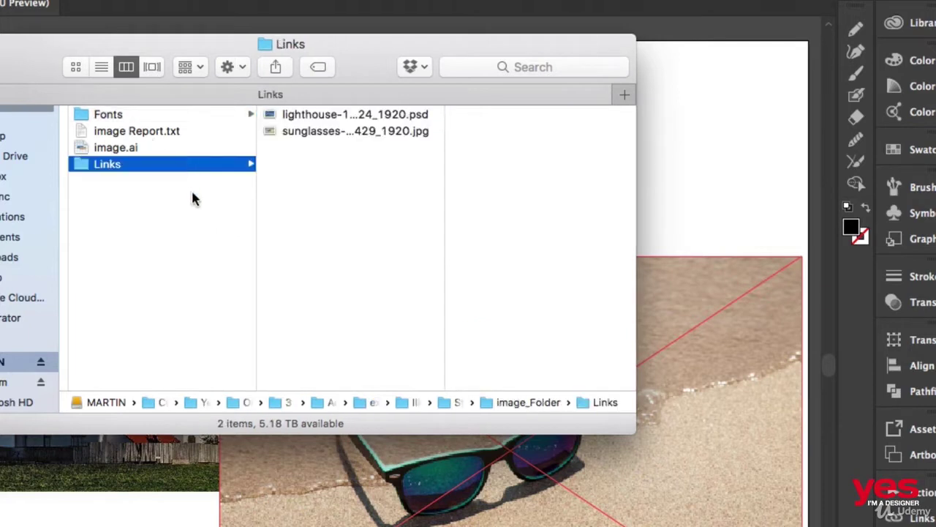
pyautogui.press('Left')
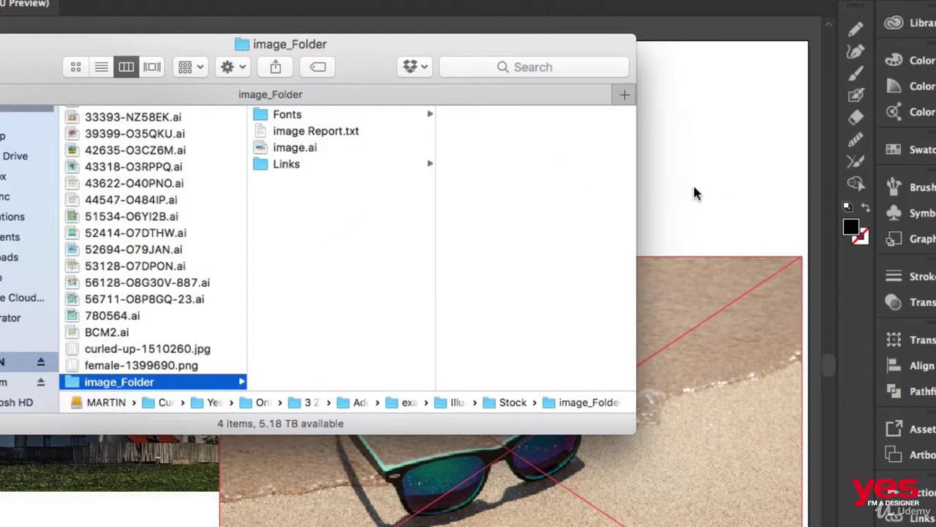
# Return to Illustrator, scale the linked sunglasses image down to about 194 × 129 px and move it over the lighthouse image's upper-right area.
pyautogui.click(730, 183)
pyautogui.click(376, 168)
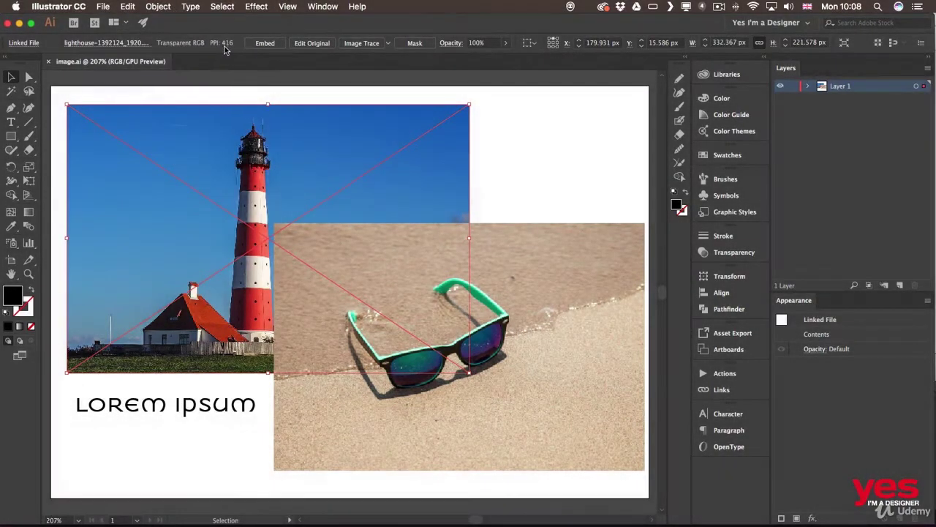
pyautogui.click(398, 310)
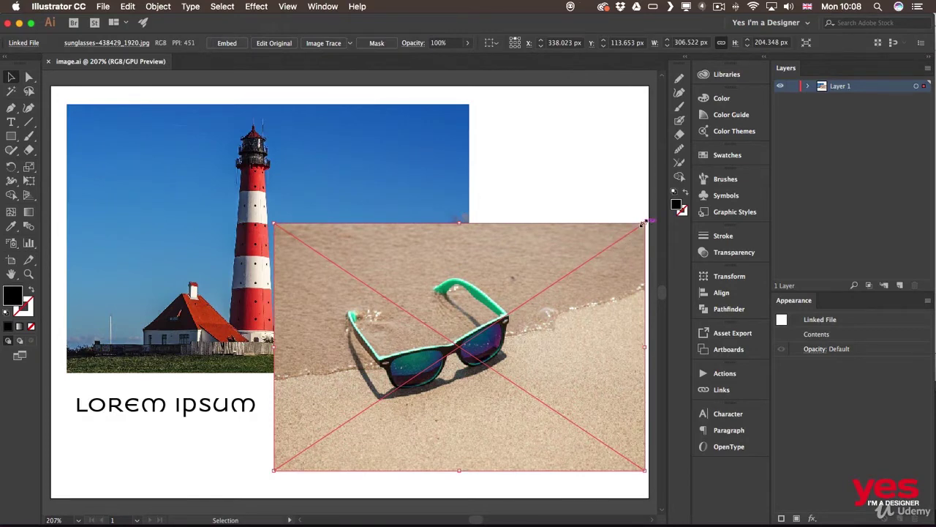
pyautogui.moveTo(642, 224); pyautogui.dragTo(512, 289)
pyautogui.moveTo(402, 362); pyautogui.dragTo(416, 161)
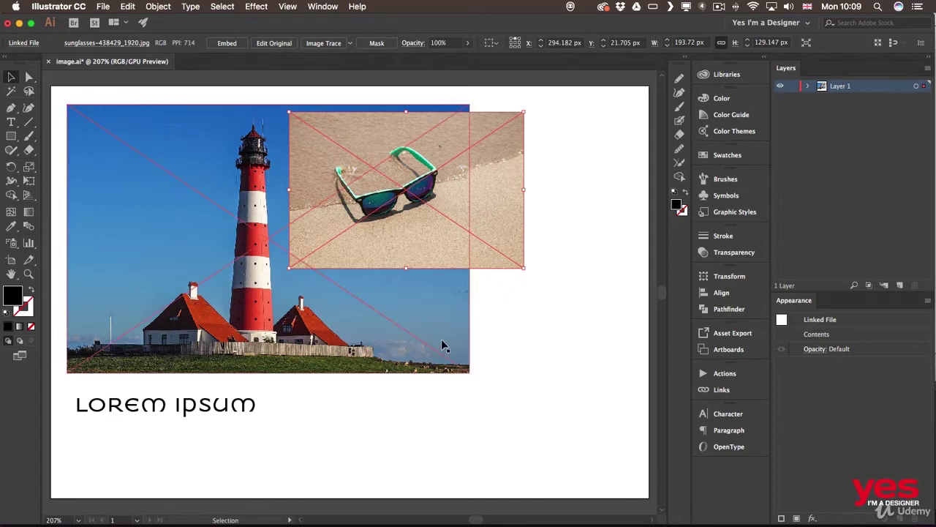
# Enlarge the lighthouse image proportionally to about 425 × 284 px and move the "Lorem ipsum" text up over its sky area.
pyautogui.click(468, 373)
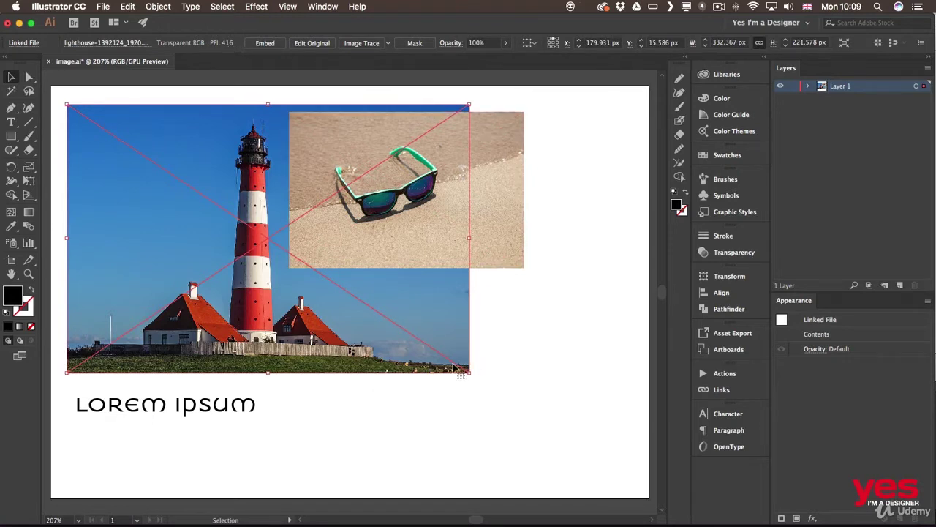
pyautogui.moveTo(469, 372); pyautogui.dragTo(583, 447)
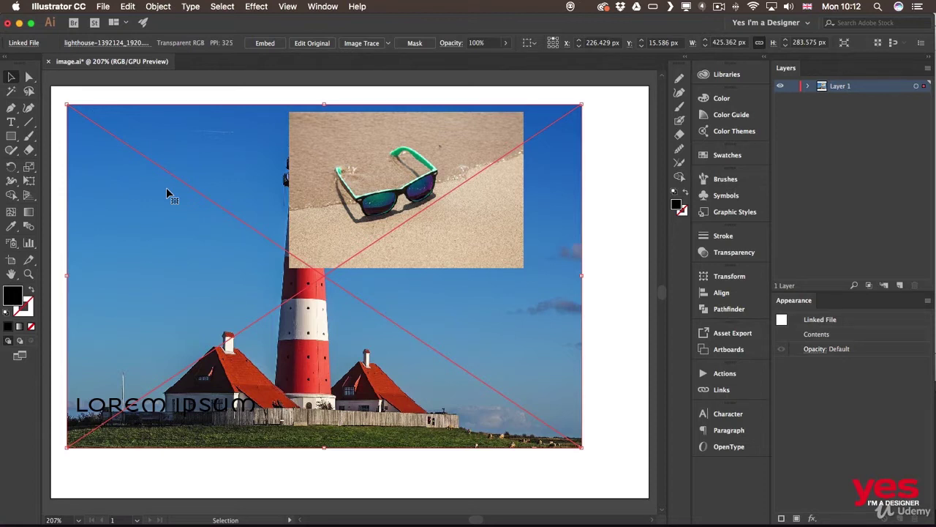
pyautogui.press('super+shift+a')
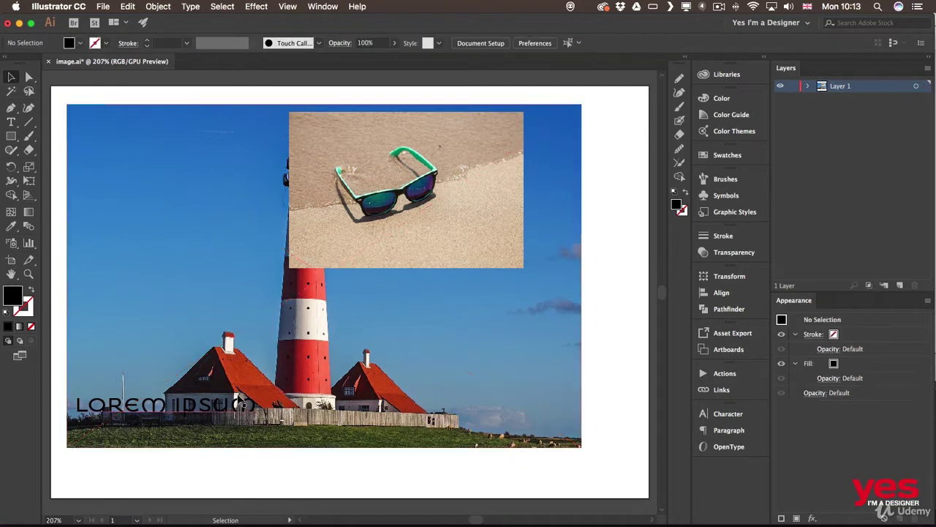
pyautogui.moveTo(221, 406); pyautogui.dragTo(234, 307)
pyautogui.click(283, 470)
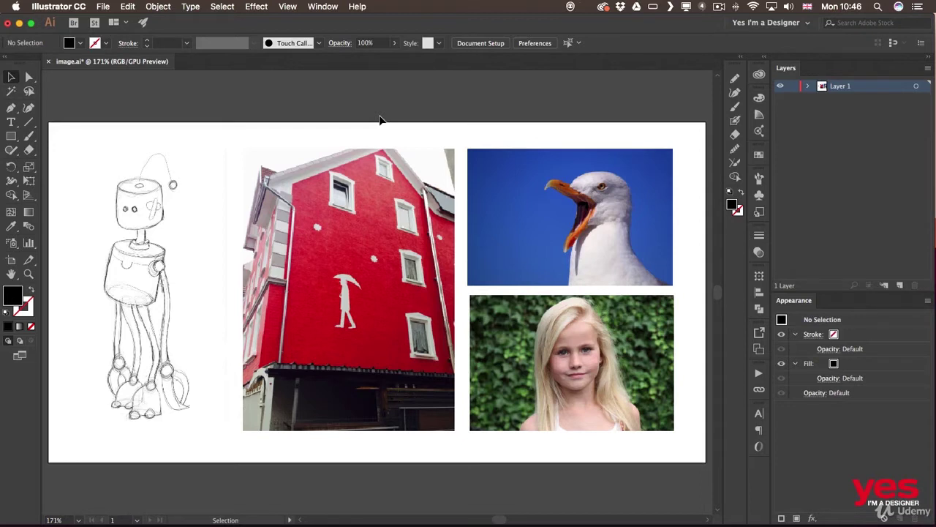
# Open the linked robot sketch.jpg image for editing in Photoshop with Edit Original.
pyautogui.click(188, 289)
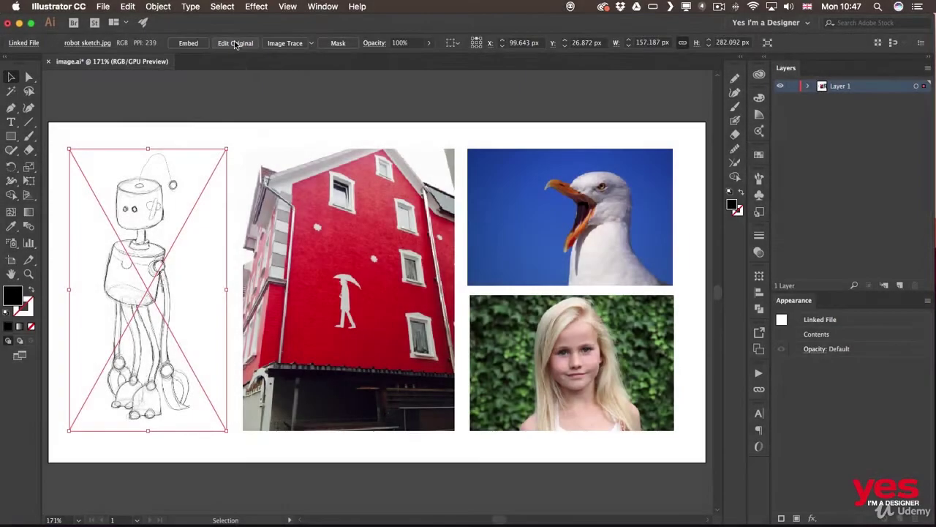
pyautogui.click(237, 44)
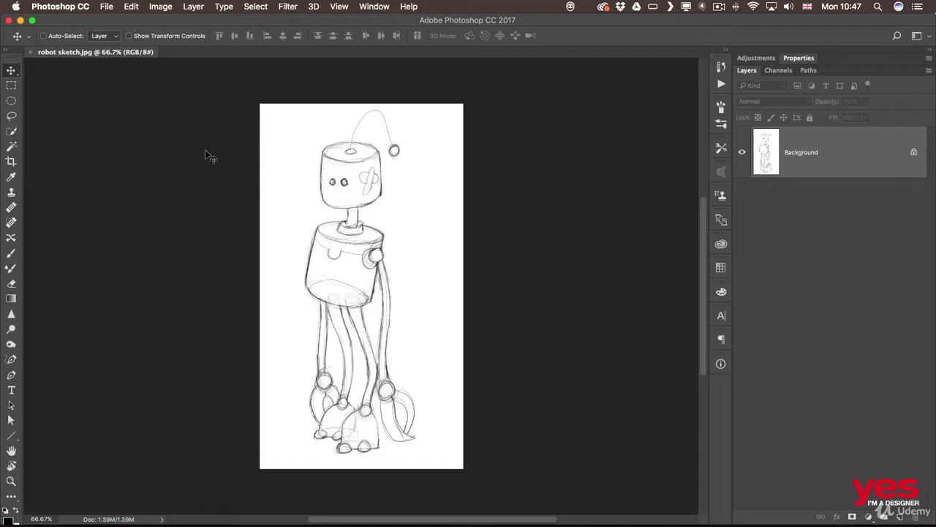
# Examine the line quality of the robot sketch's body and legs up close, and return to a view of the whole drawing.
pyautogui.press('z')
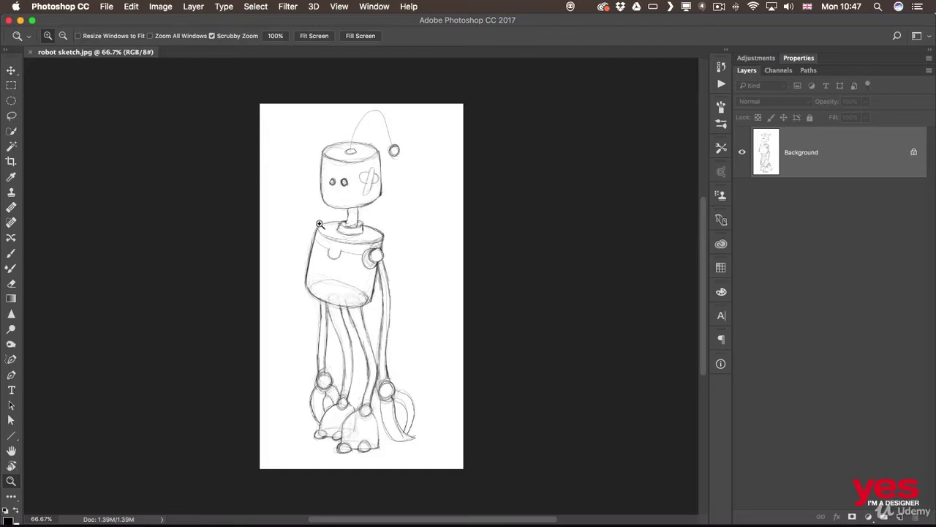
pyautogui.moveTo(328, 221); pyautogui.dragTo(392, 226)
pyautogui.press('v')
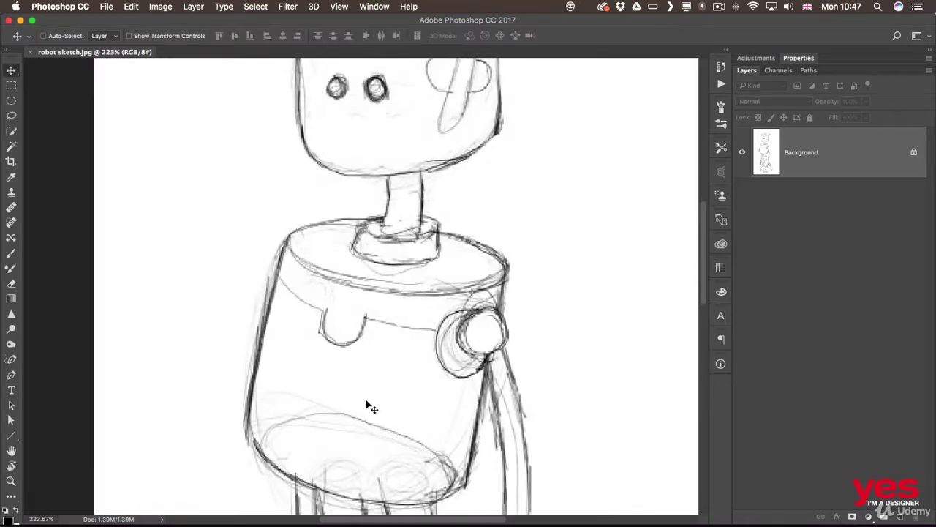
pyautogui.press('space')
pyautogui.moveTo(384, 370); pyautogui.dragTo(356, 192)
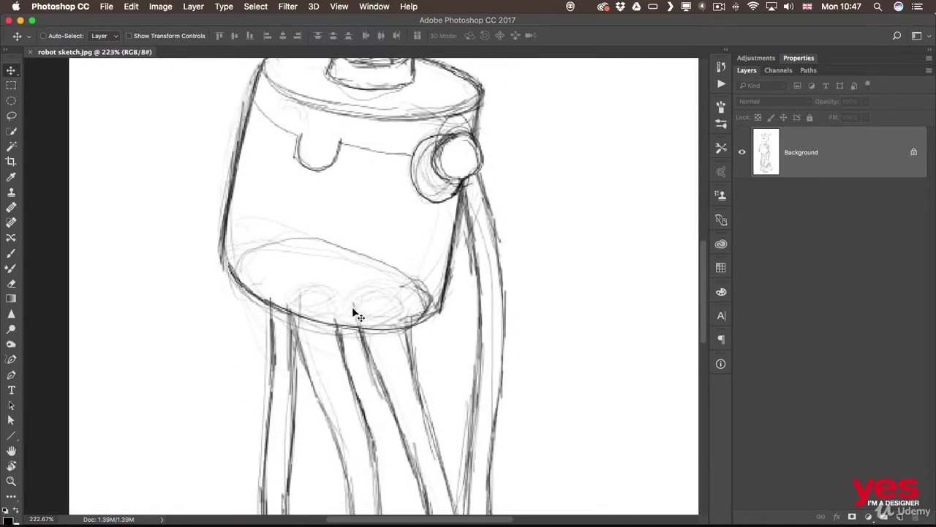
pyautogui.press('z')
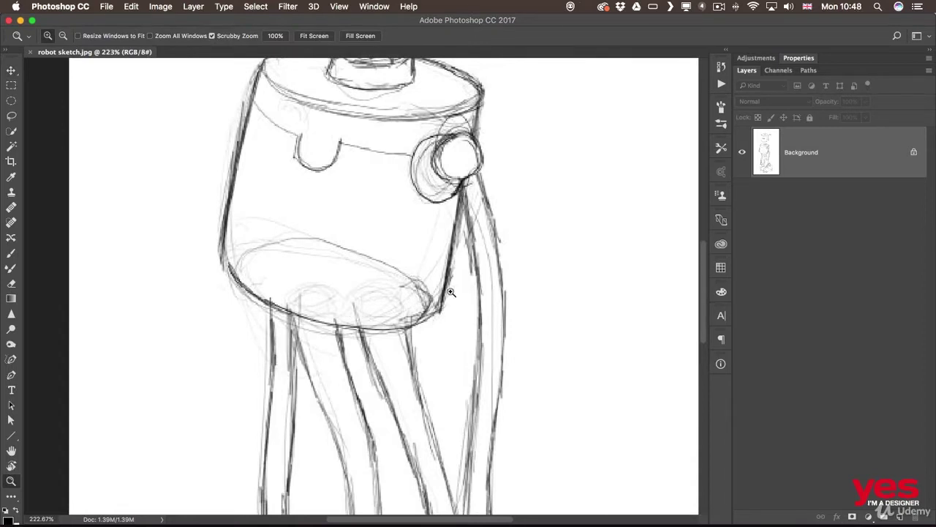
pyautogui.moveTo(439, 294); pyautogui.dragTo(408, 300)
pyautogui.press('v')
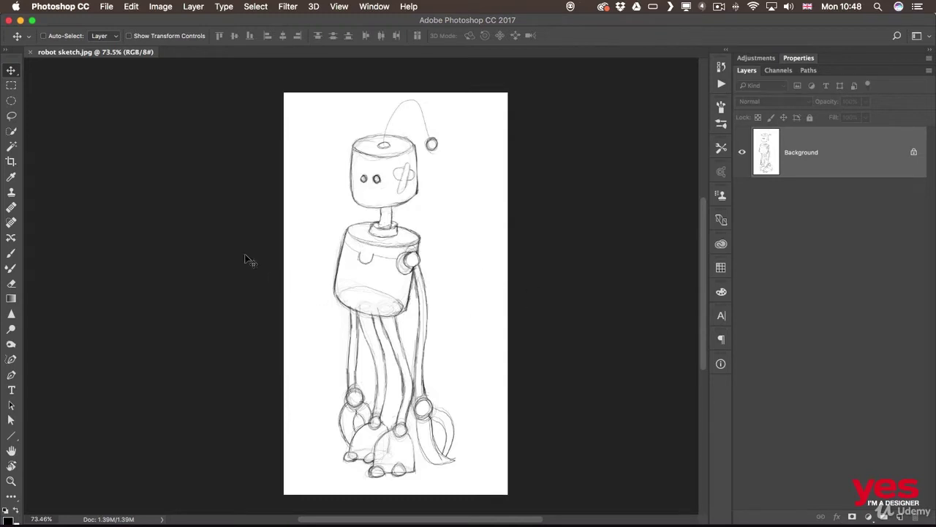
# Start a Levels adjustment on the robot sketch and raise the shadow input level to 91 to darken the lines.
pyautogui.click(164, 8)
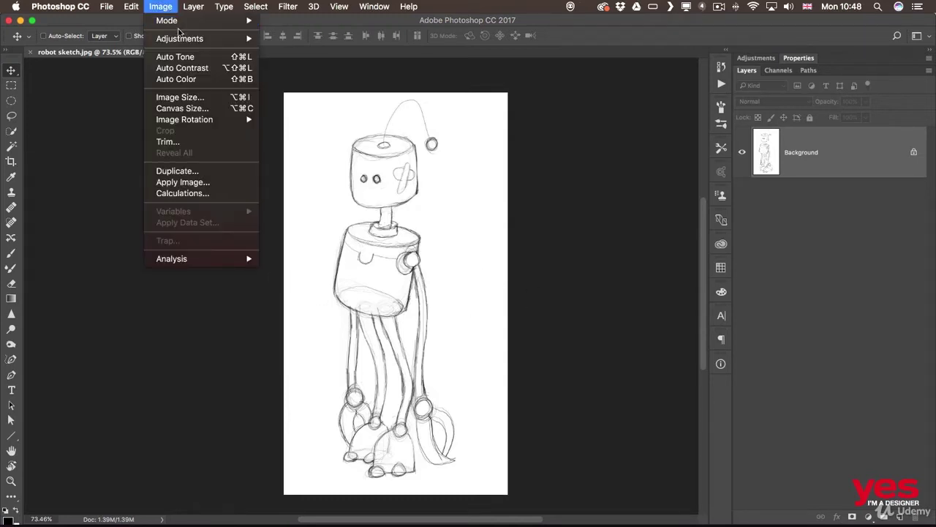
pyautogui.moveTo(183, 38)
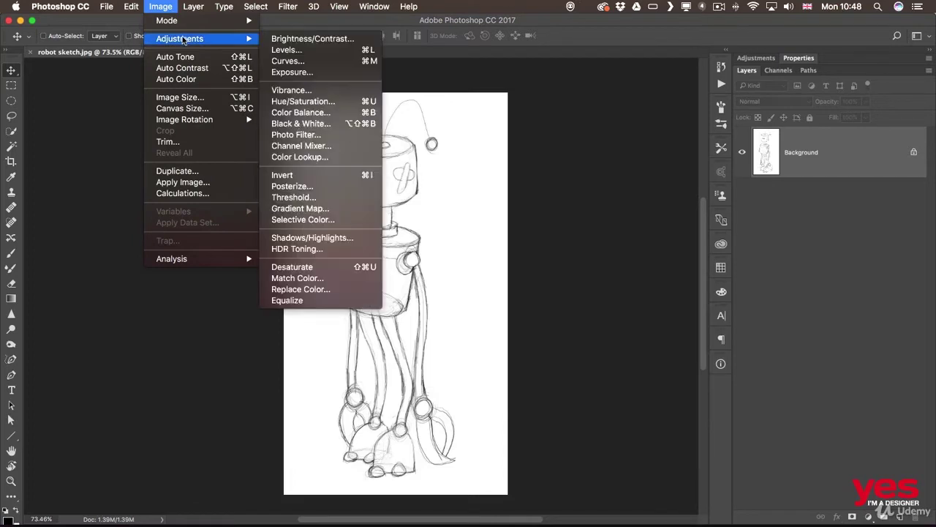
pyautogui.click(332, 52)
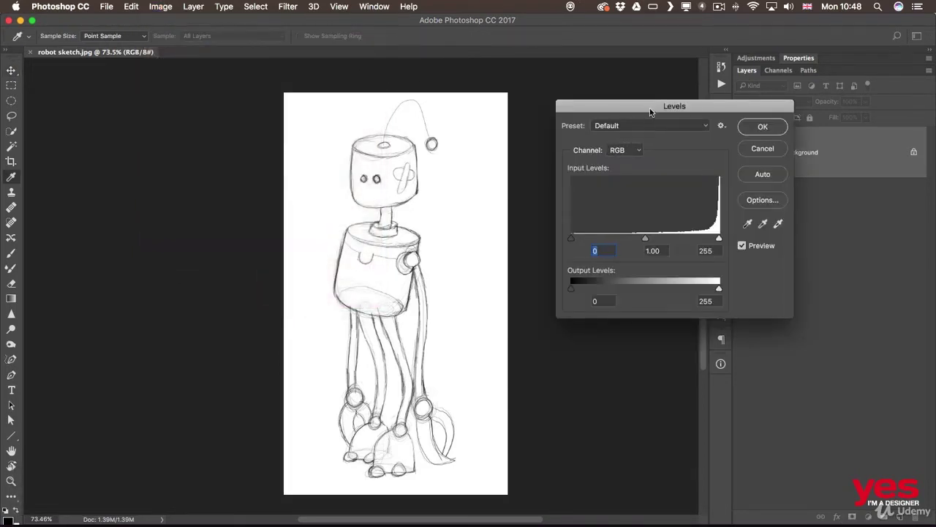
pyautogui.moveTo(651, 111); pyautogui.dragTo(547, 82)
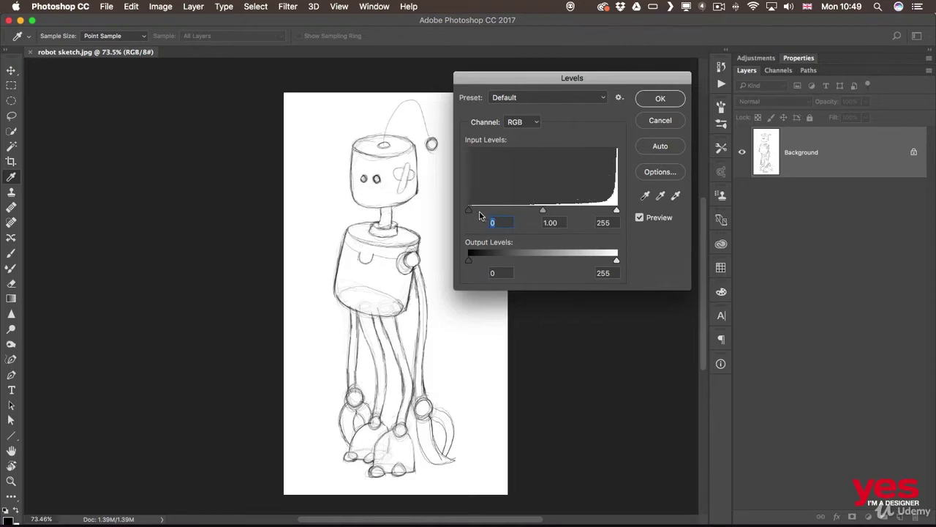
pyautogui.moveTo(468, 211); pyautogui.dragTo(522, 212)
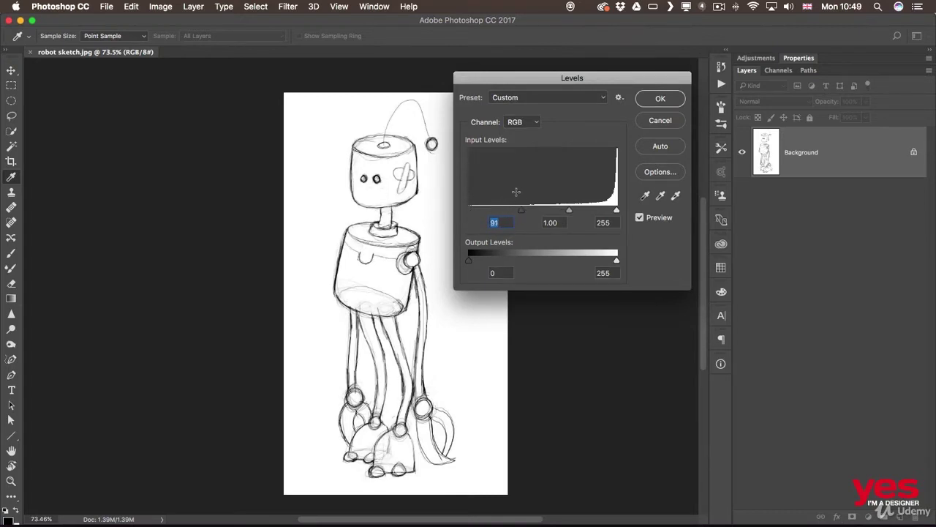
# Compare the robot sketch with and without the Levels preview, and raise the shadow input level to 109.
pyautogui.press('p')
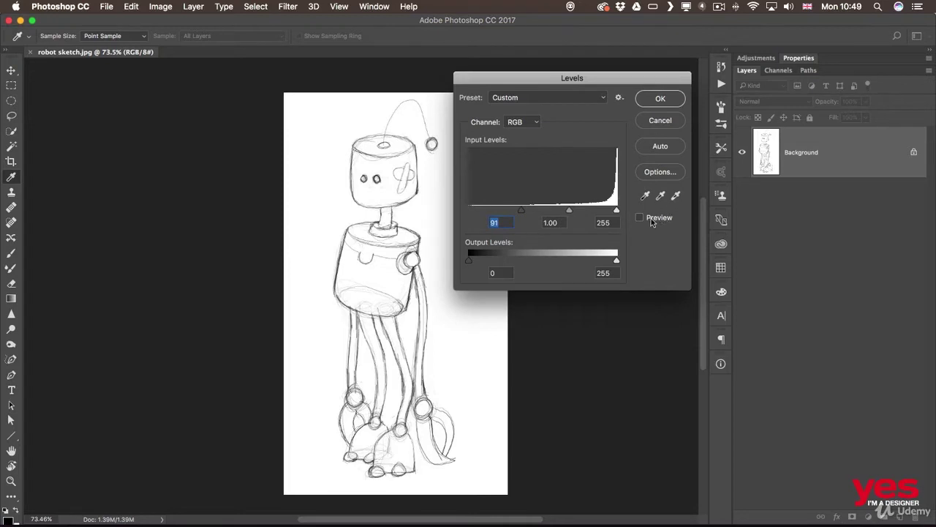
pyautogui.press('p')
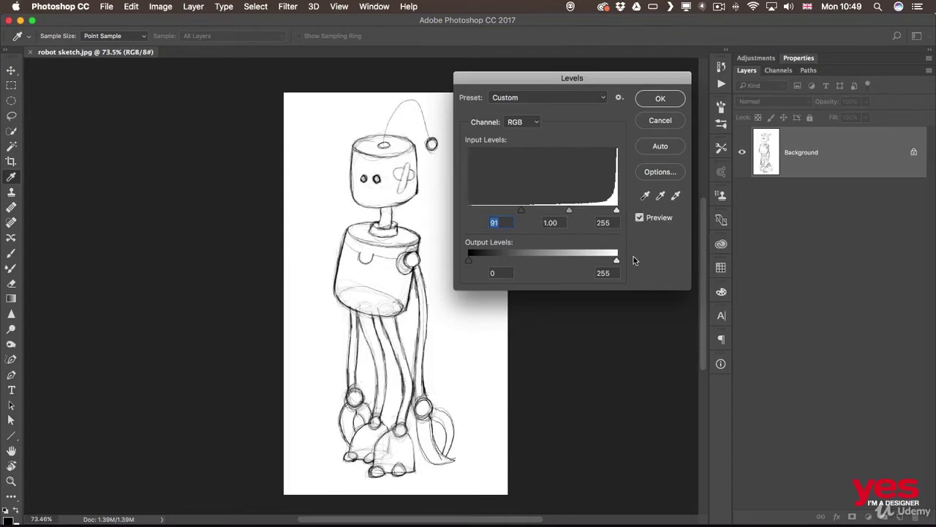
pyautogui.press('p')
pyautogui.press('p')
pyautogui.moveTo(522, 212); pyautogui.dragTo(532, 213)
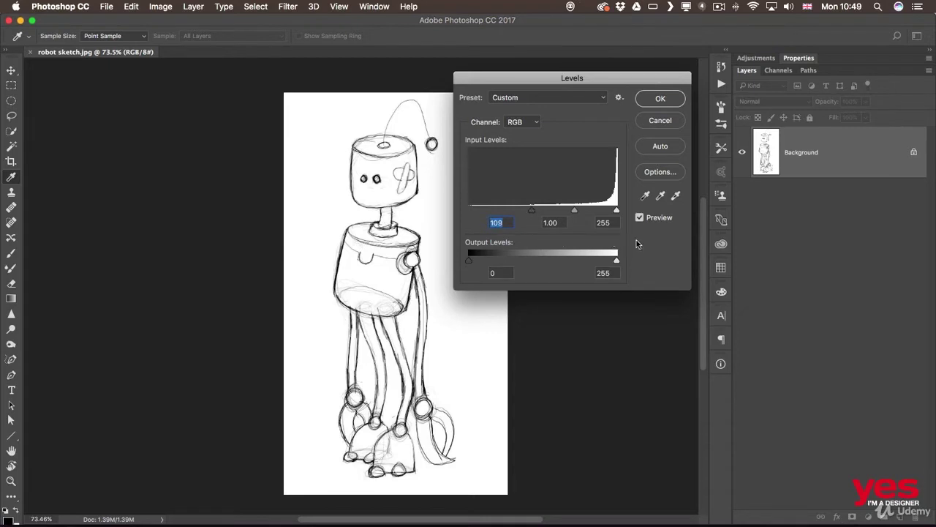
# Compare the darkened robot sketch with its original in the Levels preview, and lower the highlight input level to 233.
pyautogui.press('p')
pyautogui.press('p')
pyautogui.press('p')
pyautogui.press('p')
pyautogui.click(507, 223)
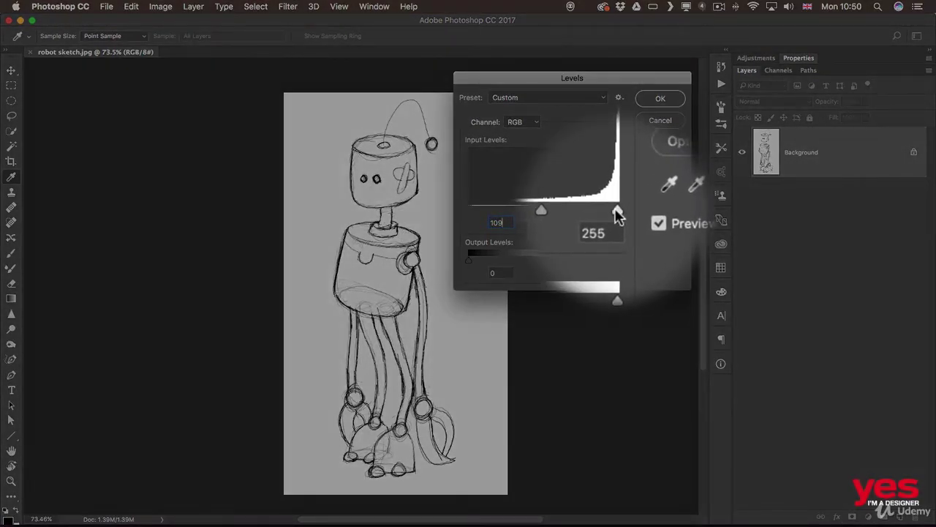
pyautogui.moveTo(617, 212)
pyautogui.mouseDown()
pyautogui.moveTo(581, 211)
pyautogui.moveTo(606, 209)
pyautogui.moveTo(597, 210)
pyautogui.mouseUp()
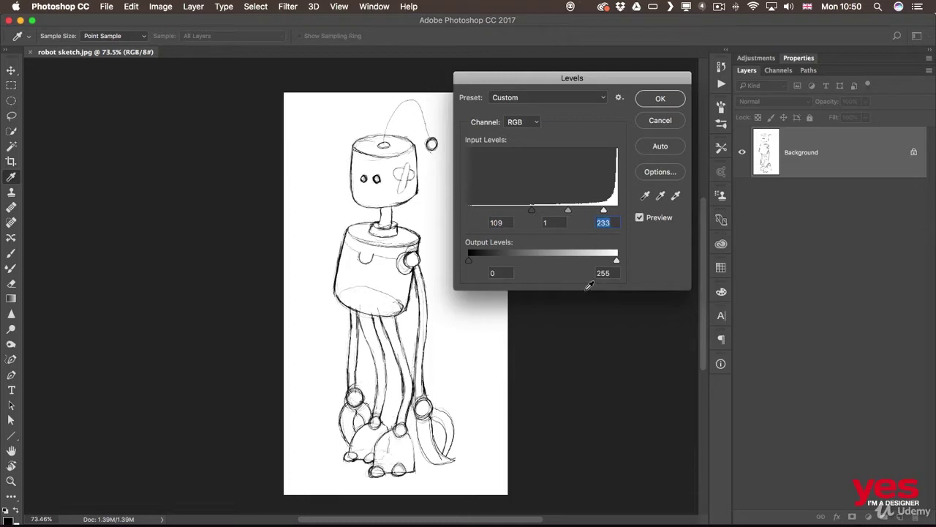
# Check the effect of the new highlight level with the preview off and on, and apply the Levels adjustment.
pyautogui.press('p')
pyautogui.press('p')
pyautogui.press('p')
pyautogui.press('p')
pyautogui.press('Return')
pyautogui.press('v')
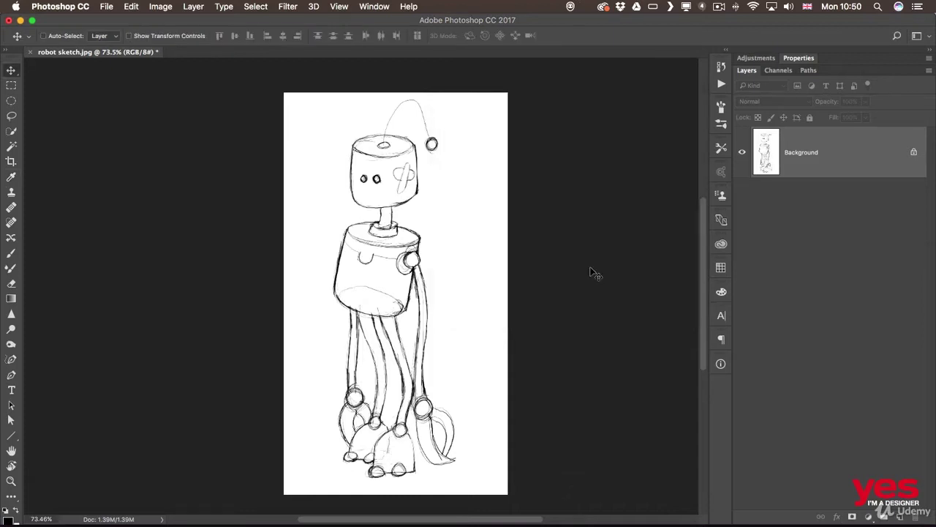
# Save robot sketch.jpg and switch to Illustrator to update the modified link in the image document.
pyautogui.click(107, 9)
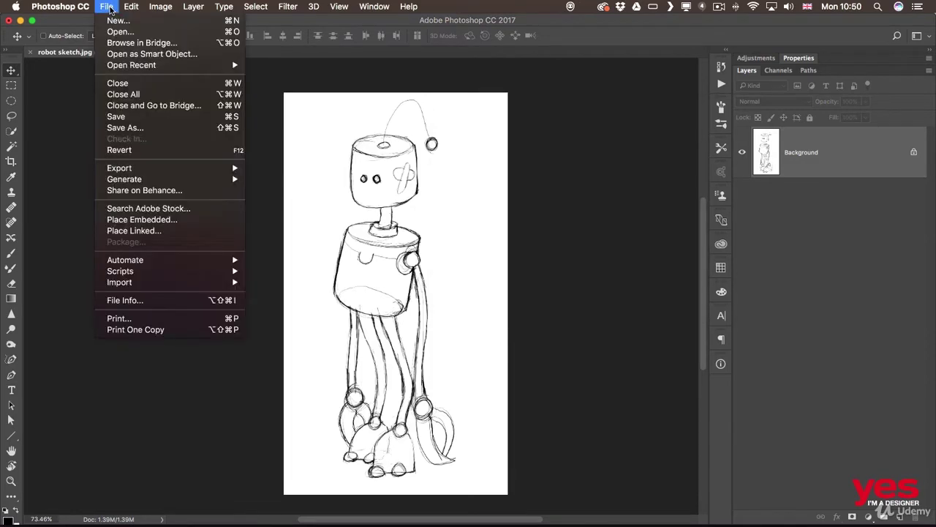
pyautogui.click(126, 119)
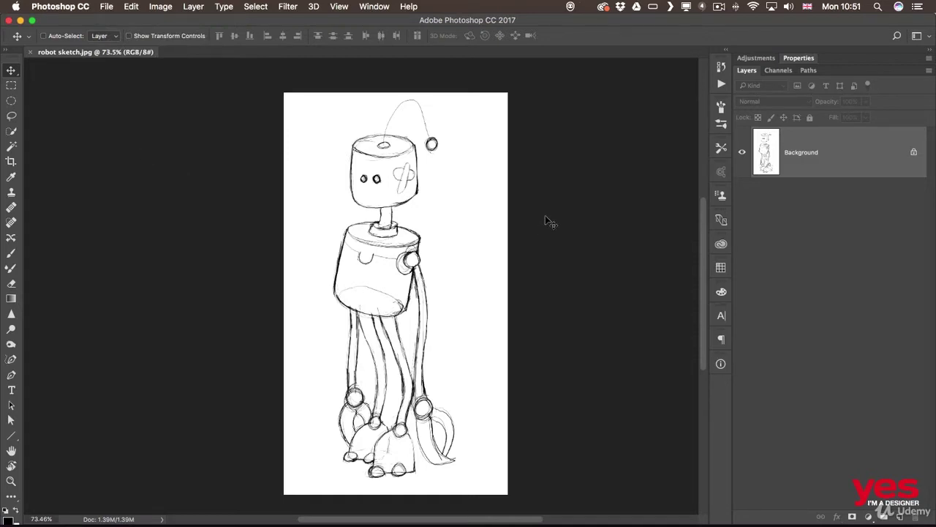
pyautogui.press('super+Tab')
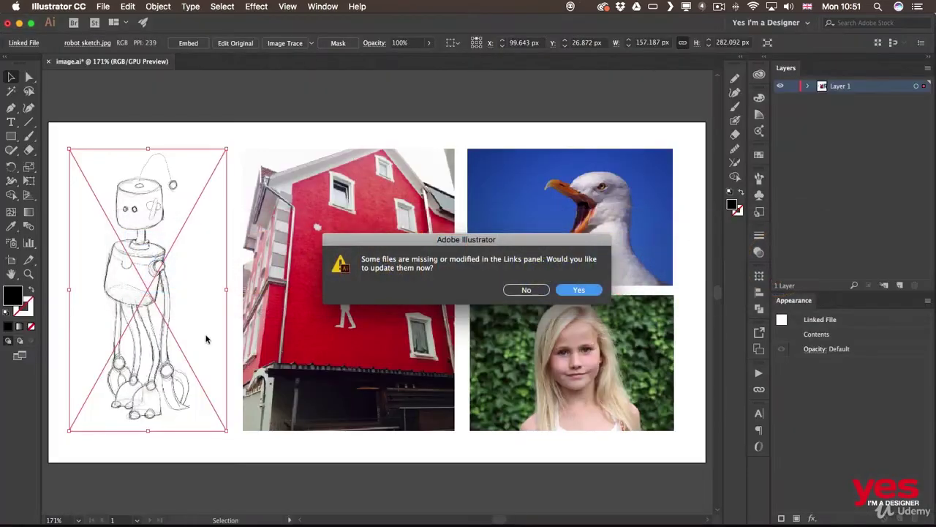
pyautogui.moveTo(492, 239); pyautogui.dragTo(413, 204)
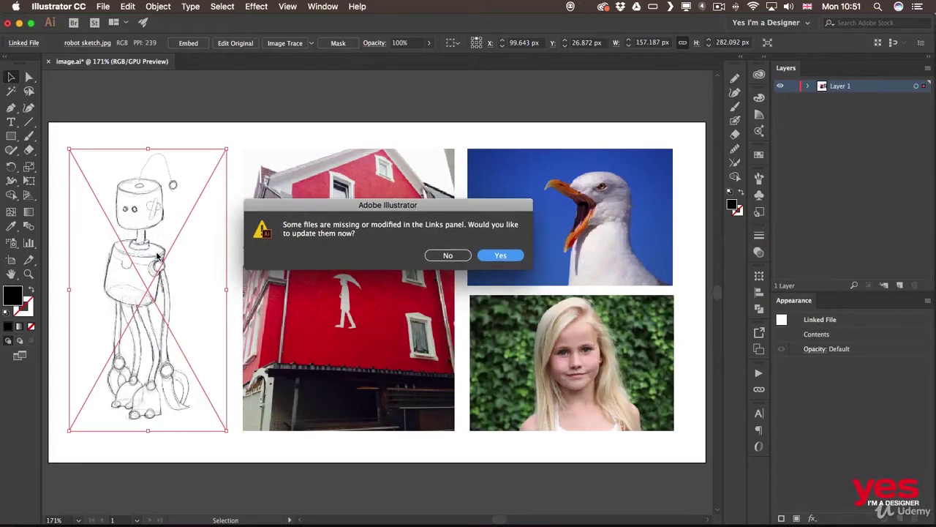
pyautogui.click(500, 255)
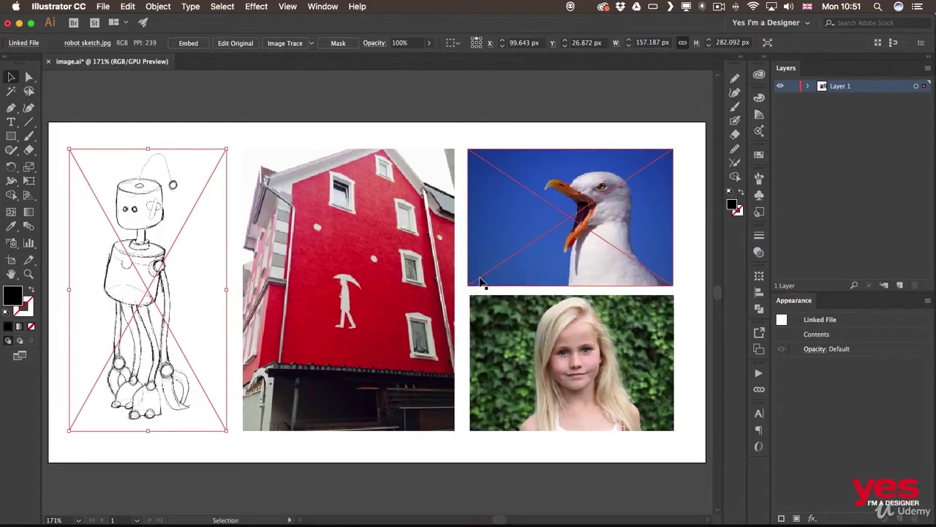
pyautogui.click(255, 119)
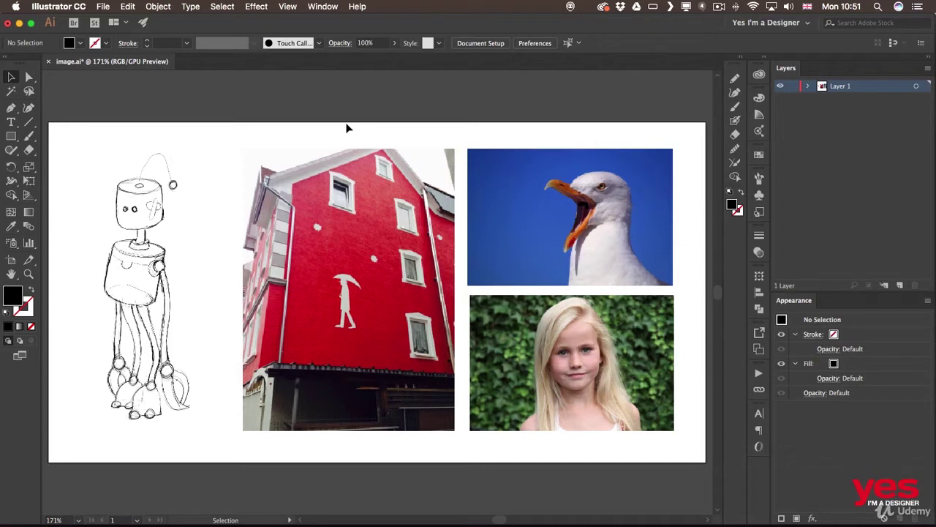
# Open the linked red house image home-603328.jpg for editing in Photoshop with Edit Original.
pyautogui.click(441, 294)
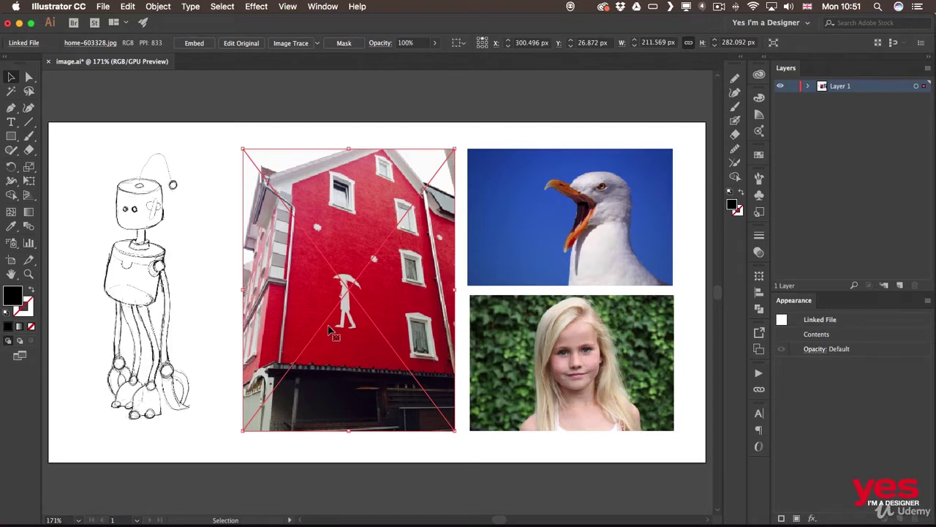
pyautogui.click(370, 457)
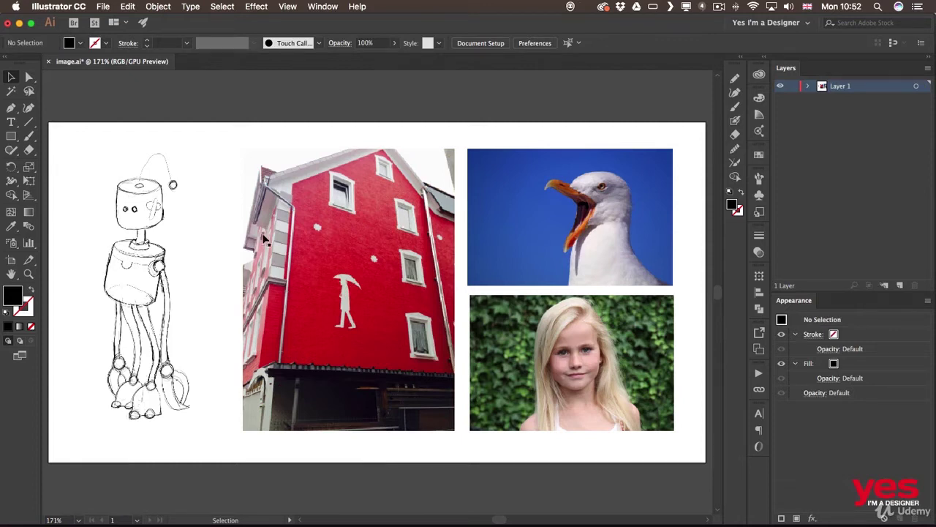
pyautogui.click(269, 240)
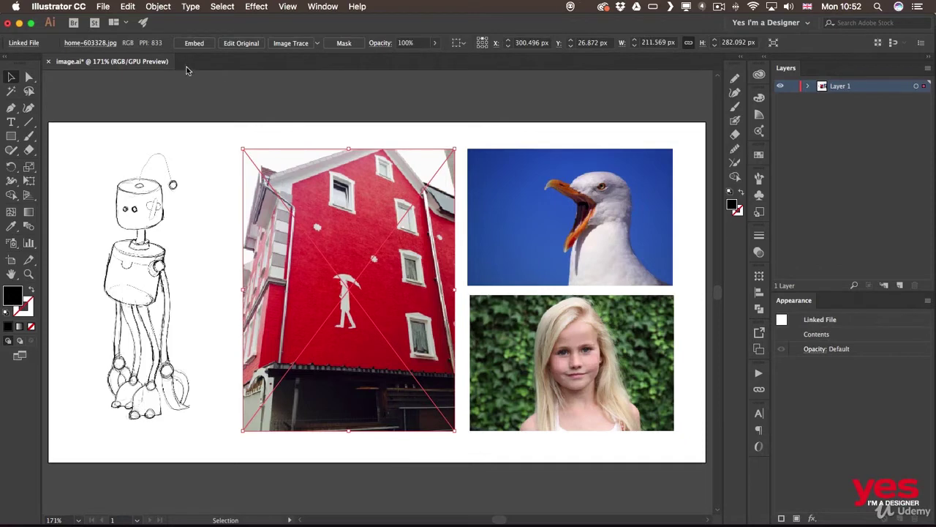
pyautogui.click(248, 44)
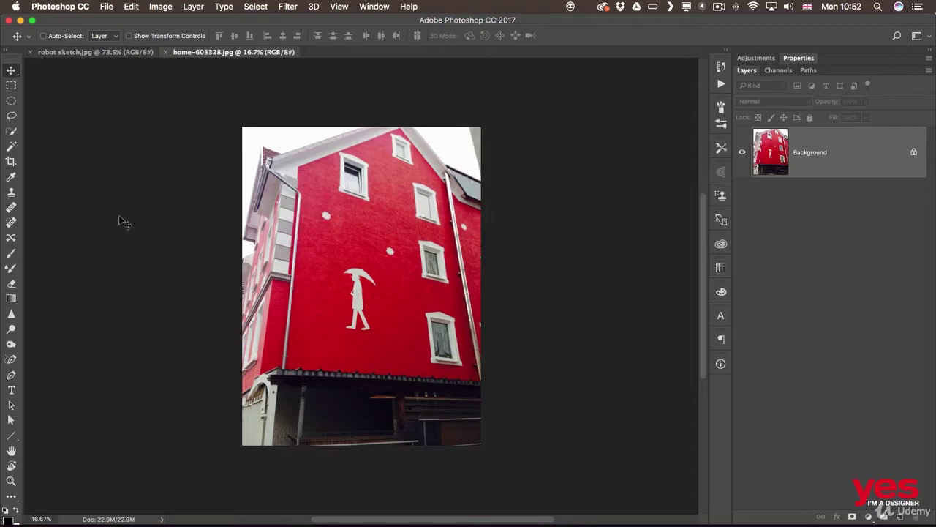
# Crop the red house photo tightly around the white umbrella figure, with Delete Cropped Pixels enabled.
pyautogui.click(13, 162)
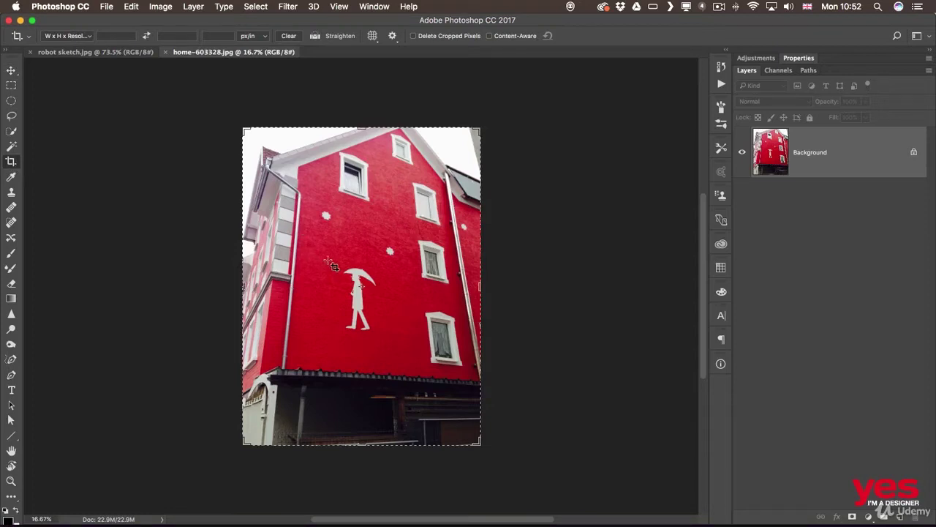
pyautogui.moveTo(328, 261); pyautogui.dragTo(442, 304)
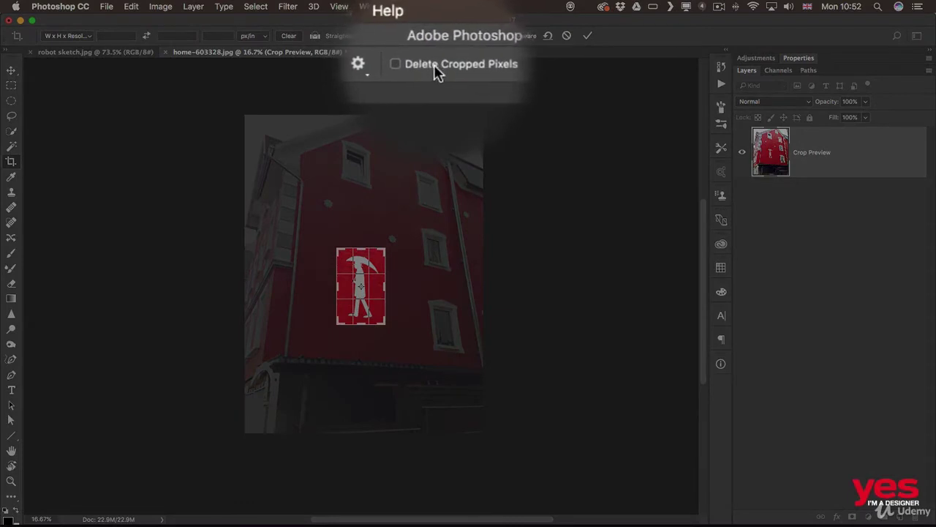
pyautogui.click(439, 64)
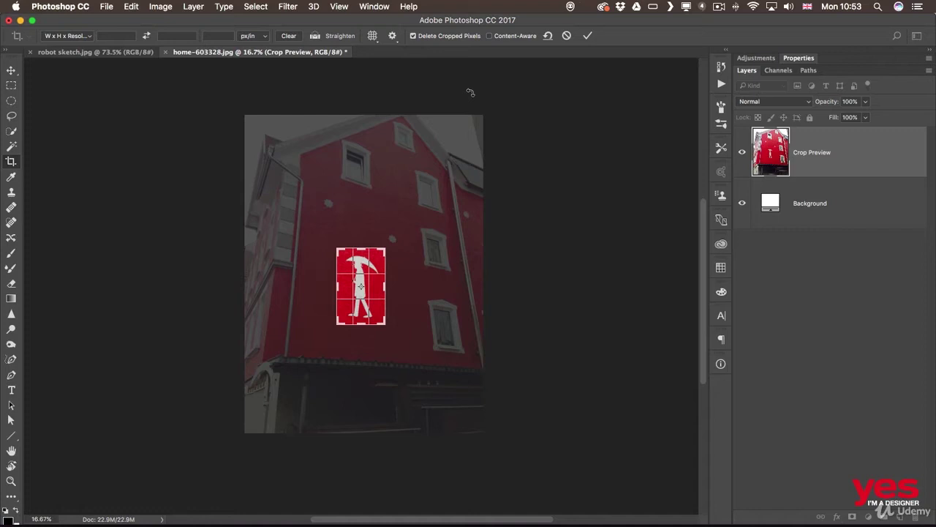
pyautogui.click(586, 36)
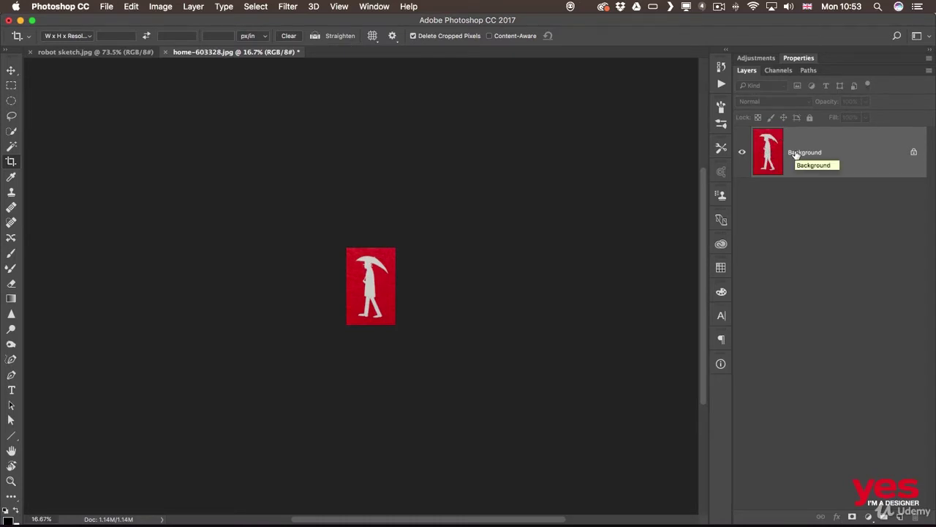
# Desaturate the cropped image of the umbrella figure.
pyautogui.press('super+equal')
pyautogui.press('super+equal')
pyautogui.press('super+equal')
pyautogui.press('super+equal')
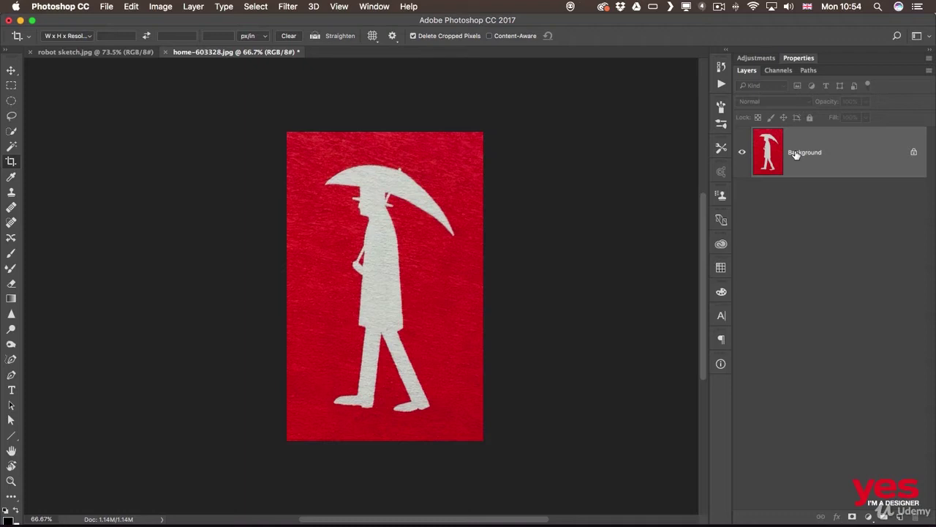
pyautogui.click(160, 7)
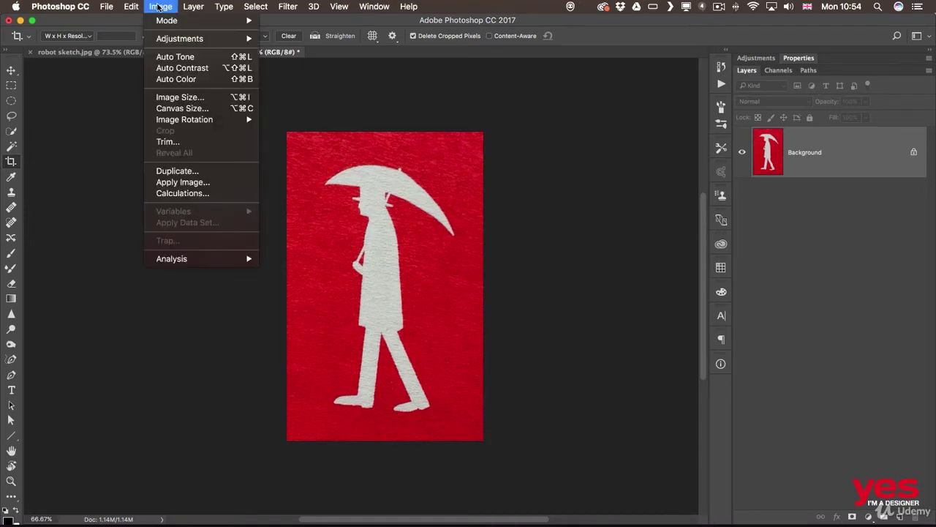
pyautogui.moveTo(182, 41)
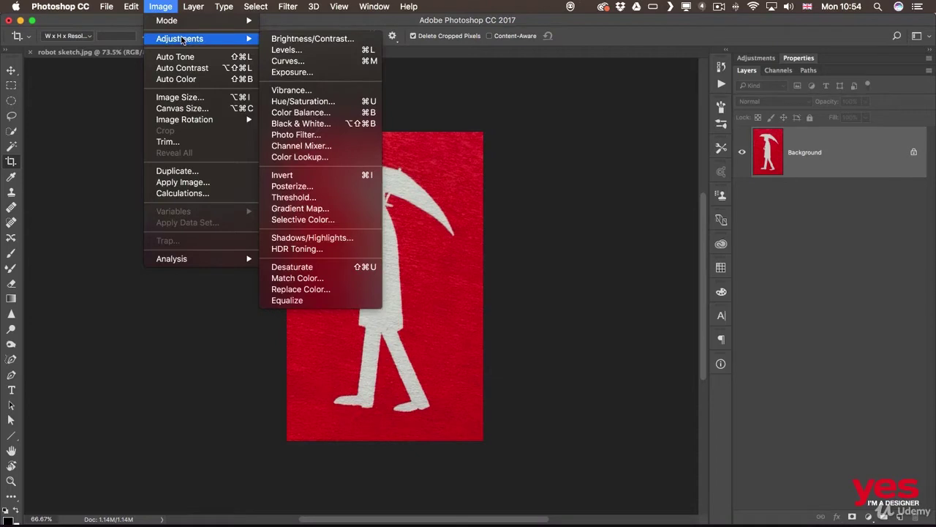
pyautogui.click(302, 267)
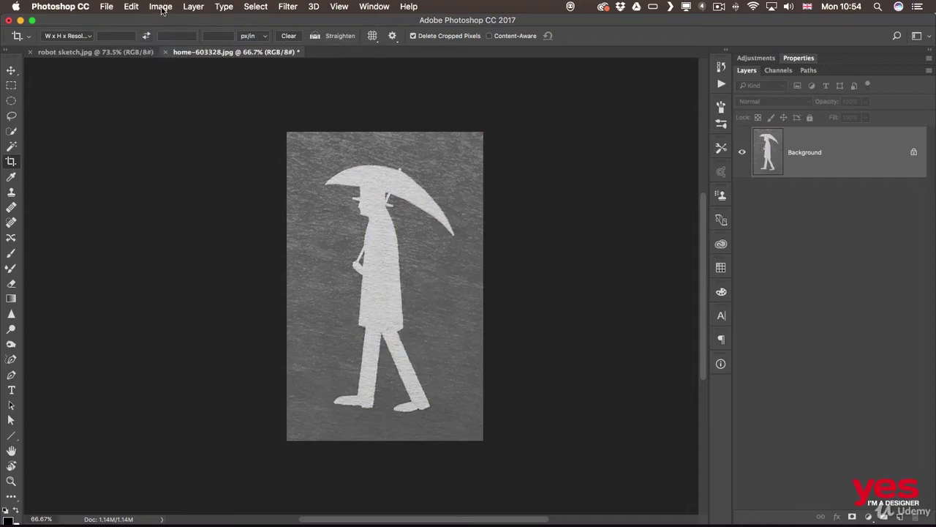
# Invert the desaturated image so the umbrella figure is dark on a lighter background.
pyautogui.click(161, 7)
pyautogui.moveTo(170, 39)
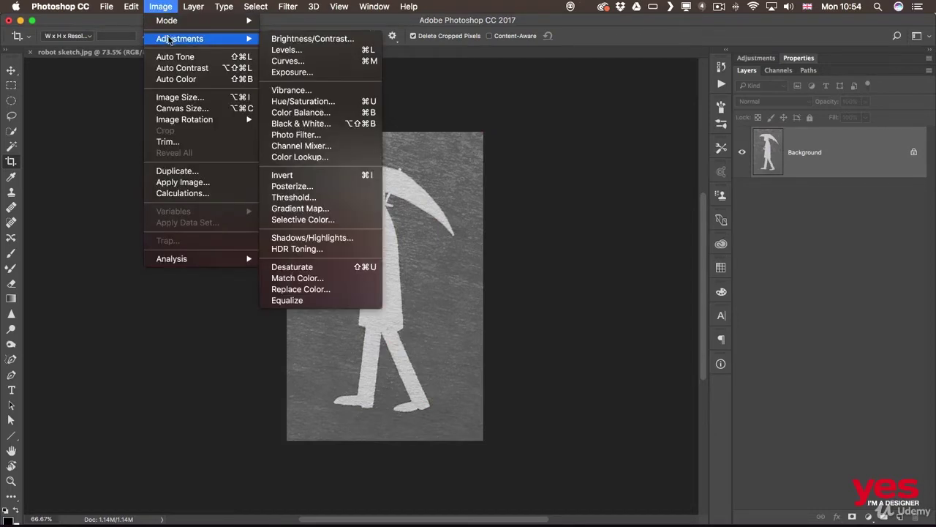
pyautogui.click(322, 176)
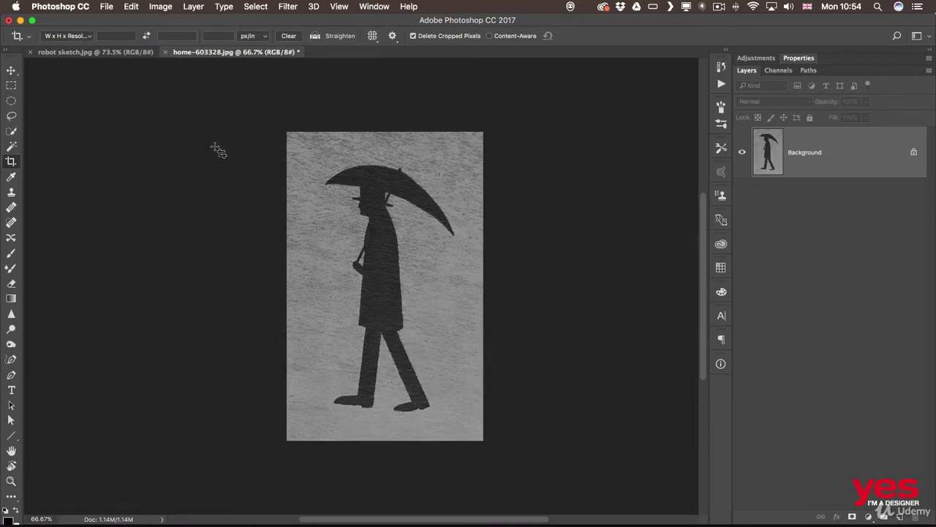
pyautogui.press('v')
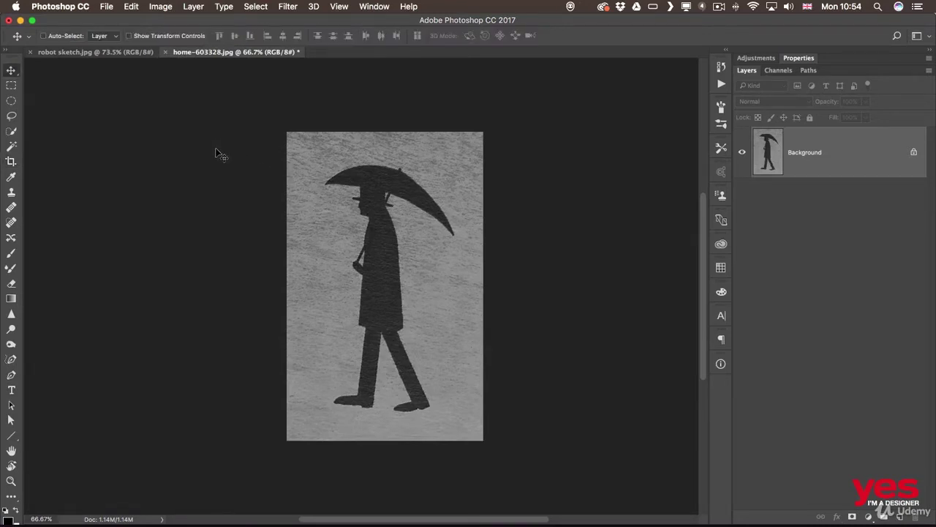
# Start a Levels adjustment on the umbrella figure, setting the shadow input level to 40 and the highlight input level to 112.
pyautogui.click(158, 11)
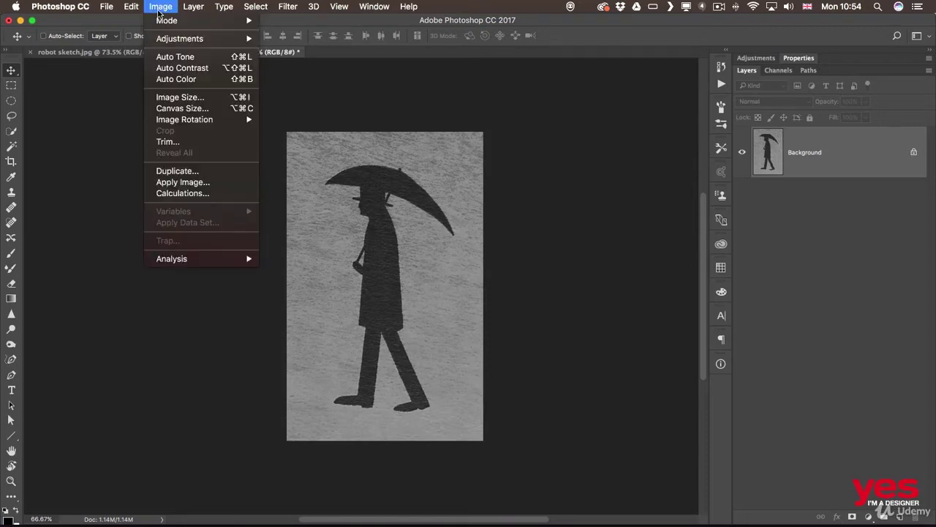
pyautogui.moveTo(167, 38)
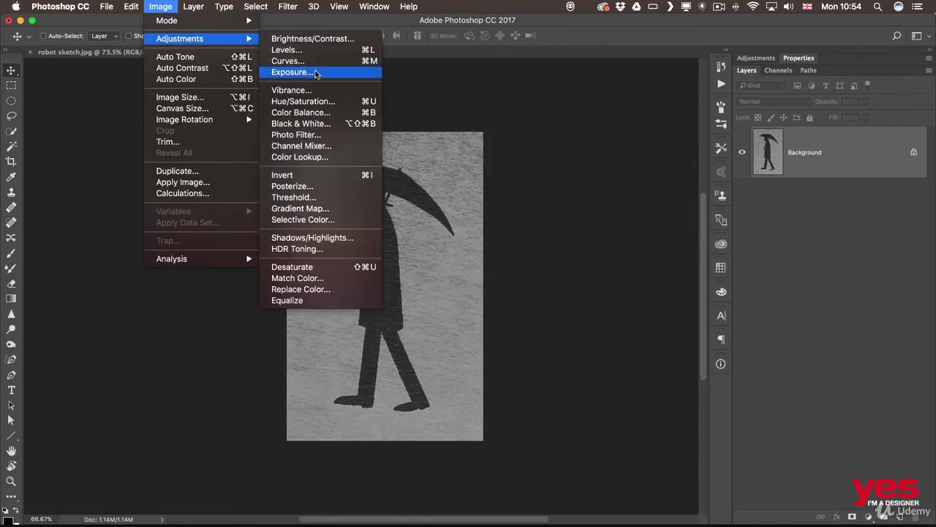
pyautogui.click(314, 51)
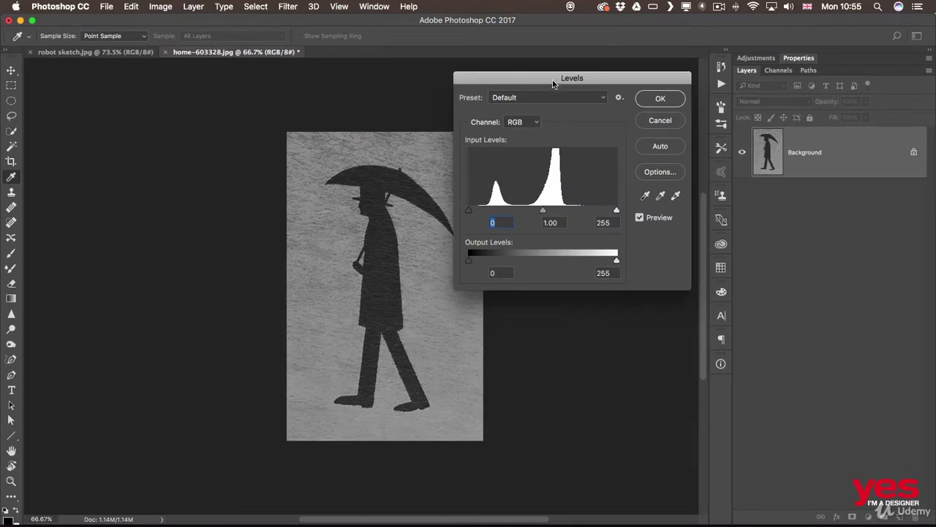
pyautogui.moveTo(553, 83); pyautogui.dragTo(569, 119)
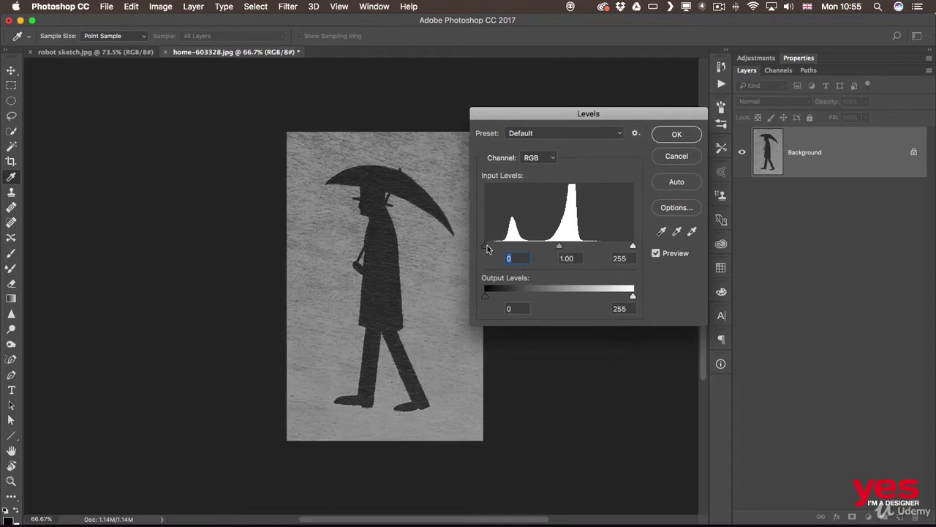
pyautogui.moveTo(488, 246); pyautogui.dragTo(487, 247)
pyautogui.moveTo(494, 247); pyautogui.dragTo(504, 247)
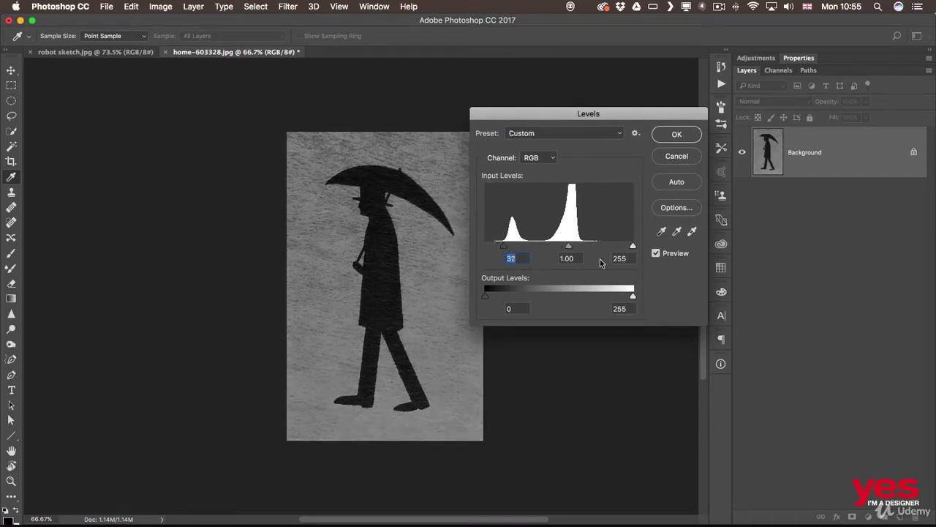
pyautogui.moveTo(632, 246); pyautogui.dragTo(585, 245)
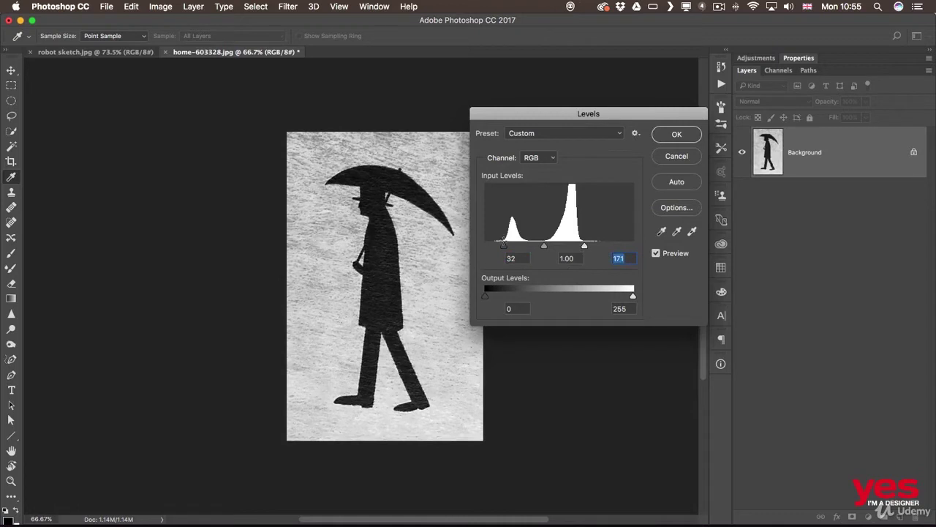
pyautogui.moveTo(503, 246); pyautogui.dragTo(509, 246)
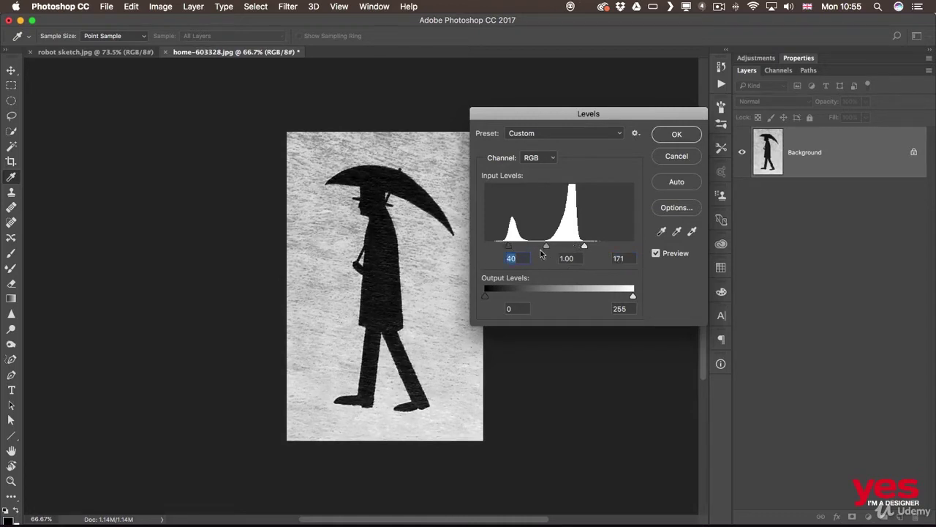
pyautogui.moveTo(582, 246); pyautogui.dragTo(550, 247)
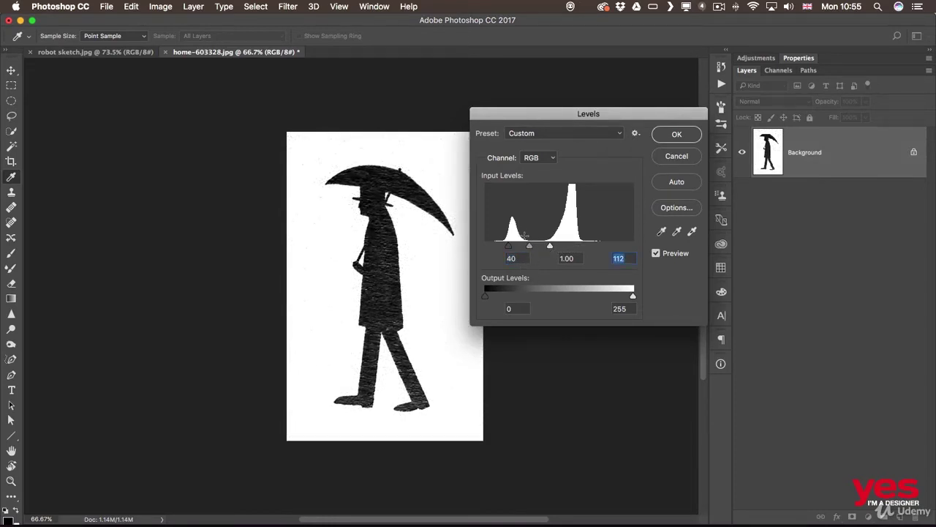
# Set the Levels midtone input to 0.68 and the highlight input level to 105 for the umbrella figure.
pyautogui.moveTo(529, 246); pyautogui.dragTo(535, 247)
pyautogui.click(534, 248)
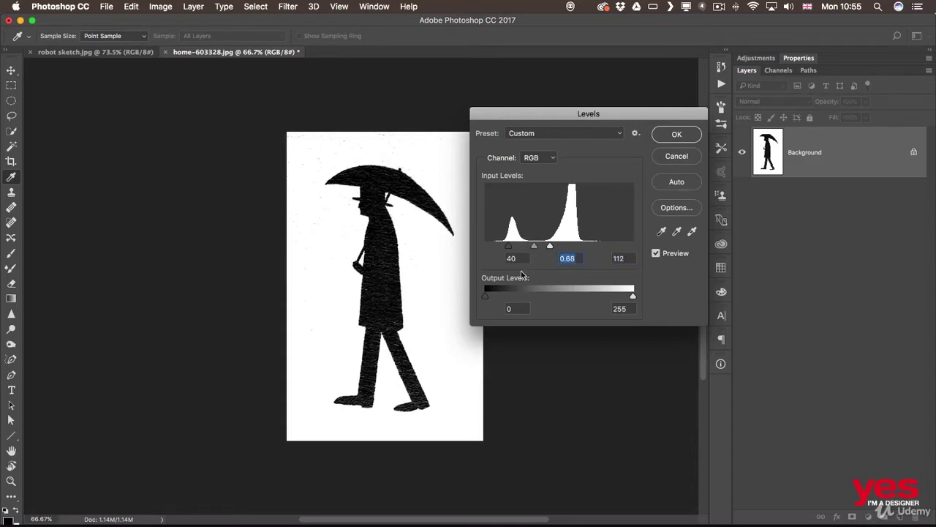
pyautogui.moveTo(549, 249); pyautogui.dragTo(546, 249)
pyautogui.click(546, 248)
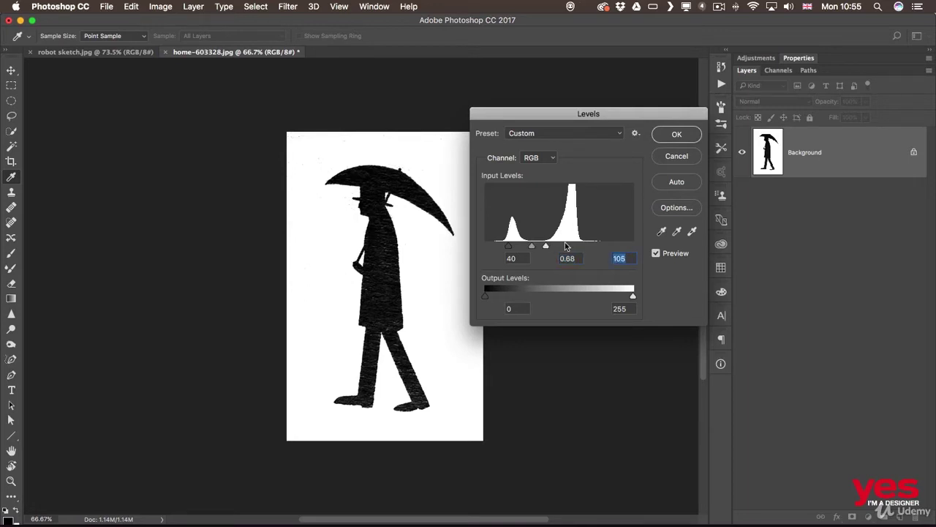
# Compare the umbrella figure with the Levels preview off and on, and apply the adjustment.
pyautogui.press('p')
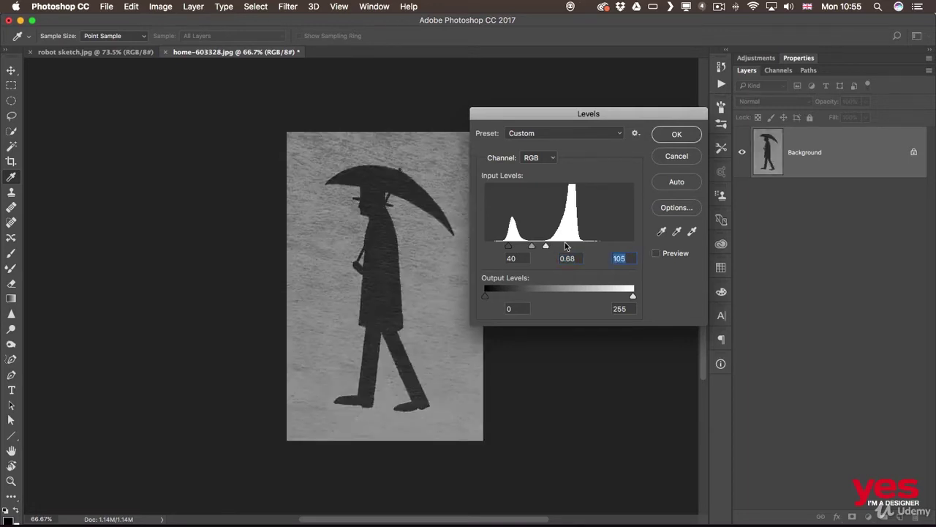
pyautogui.press('p')
pyautogui.press('p')
pyautogui.press('p')
pyautogui.press('p')
pyautogui.press('p')
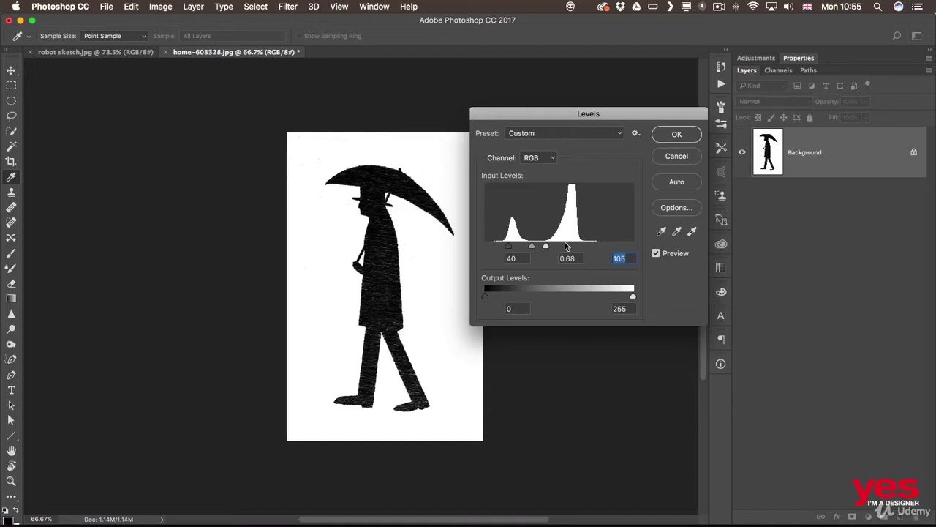
pyautogui.click(677, 135)
# Save the umbrella silhouette over home-603328.jpg as a baseline standard JPEG at maximum quality 12.
pyautogui.press('v')
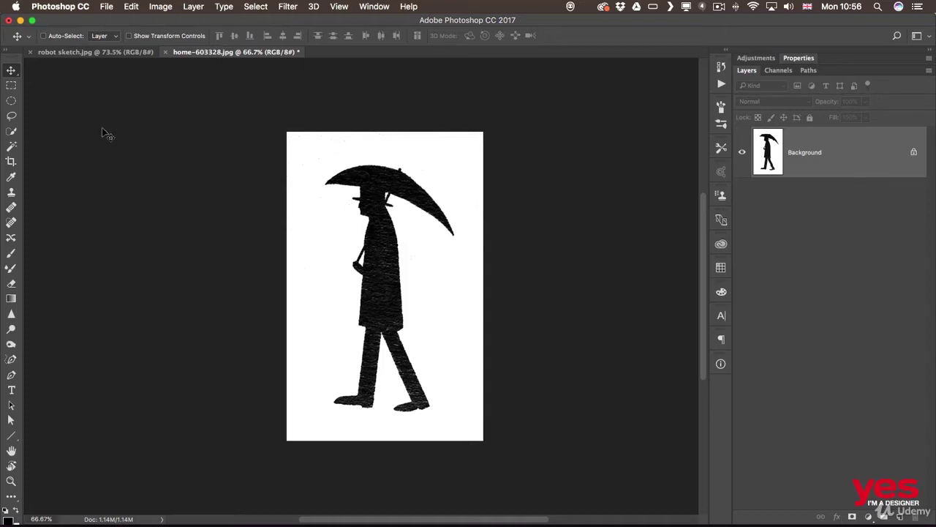
pyautogui.click(106, 7)
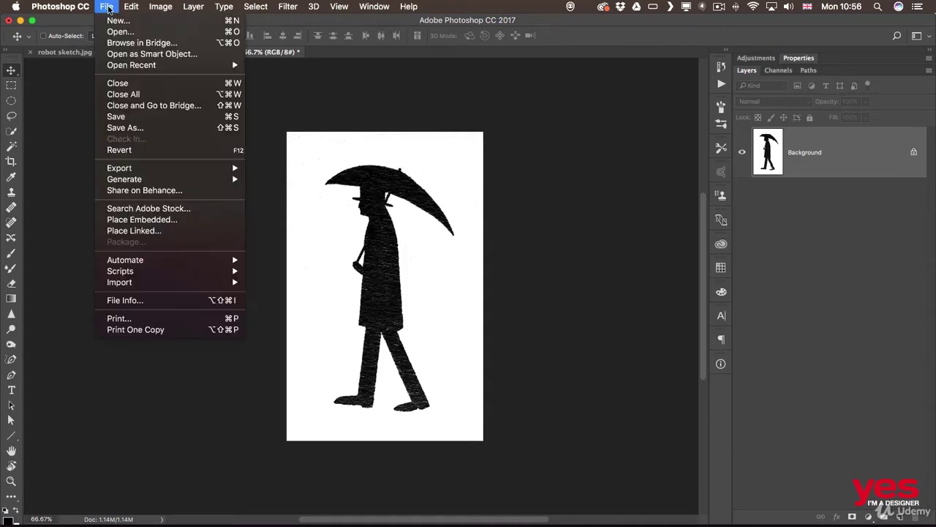
pyautogui.click(142, 118)
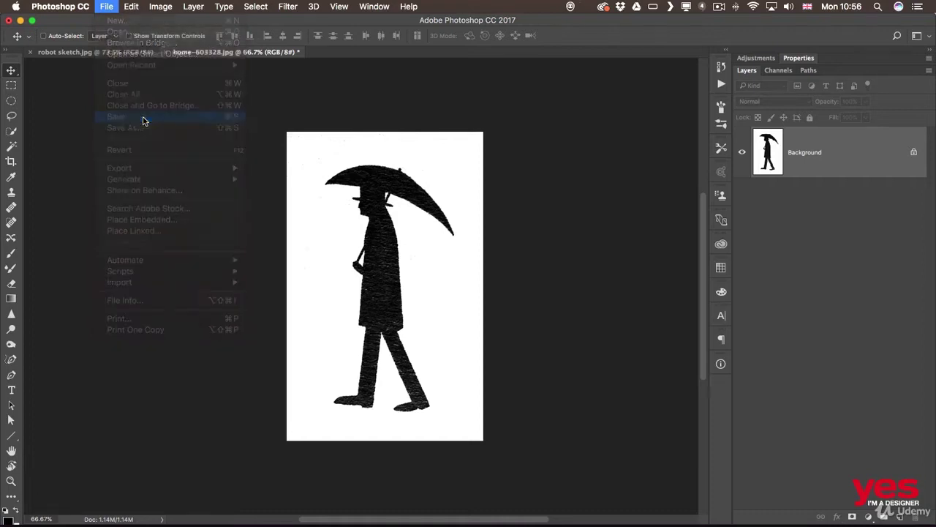
pyautogui.click(575, 200)
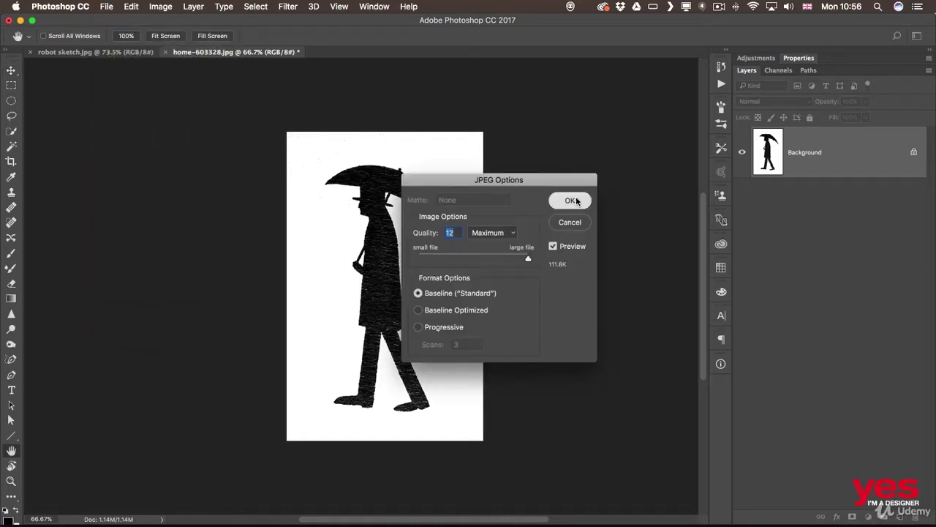
pyautogui.press('v')
# Switch to Illustrator, update the modified link to the umbrella silhouette, and deselect the image.
pyautogui.press('super+Tab')
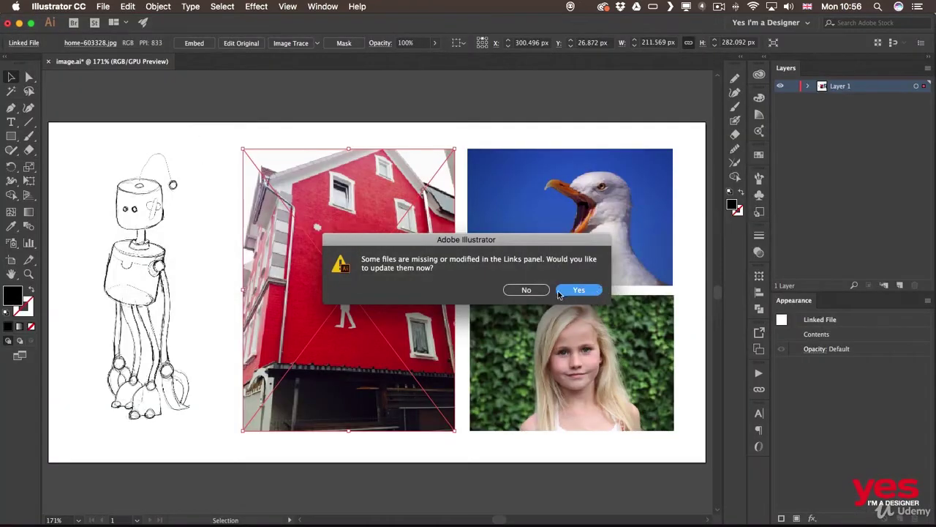
pyautogui.click(579, 291)
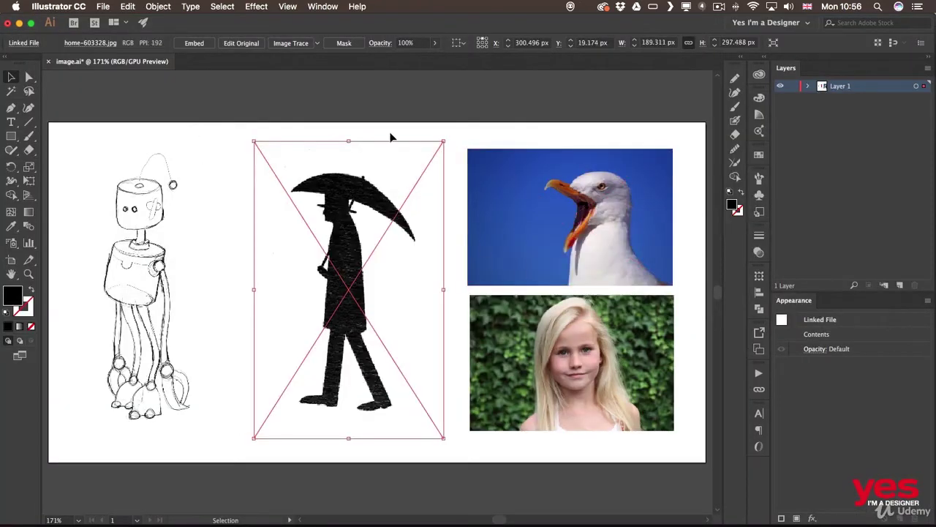
pyautogui.click(412, 111)
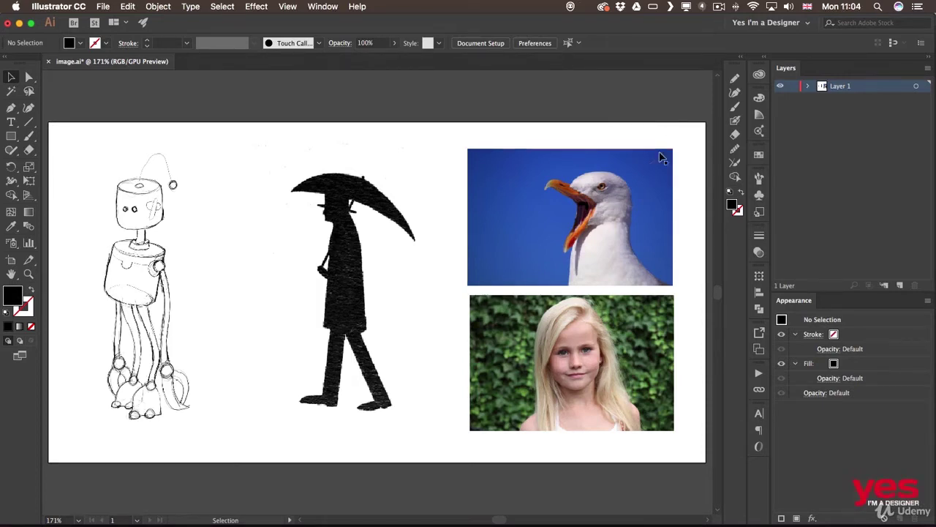
# Open the linked seagull photo from Illustrator for editing in Photoshop.
pyautogui.click(647, 207)
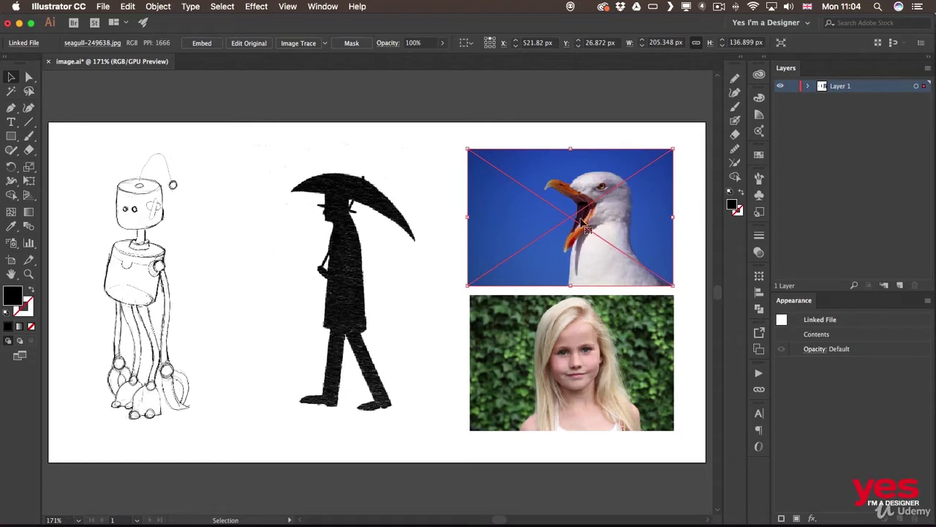
pyautogui.click(248, 44)
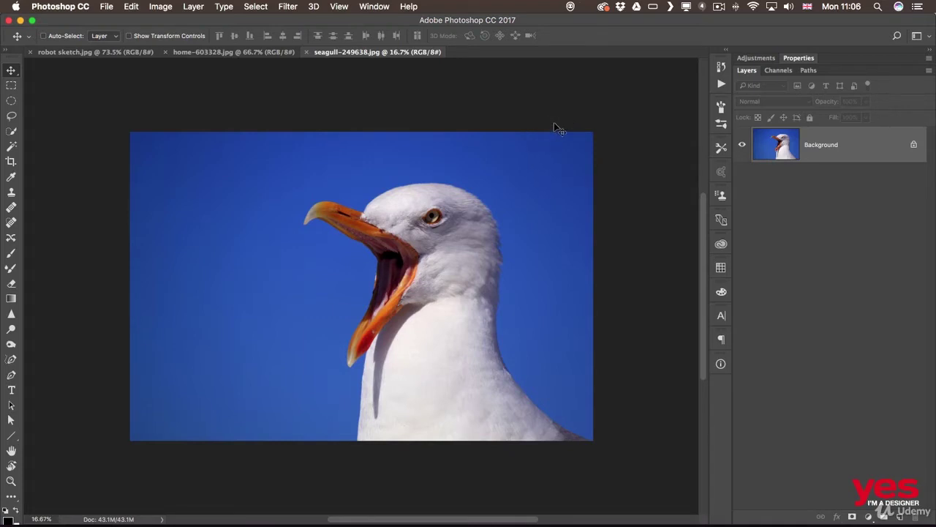
# Select the whole blue sky around the seagull with the Magic Wand at tolerance 32, adding the missed corner areas.
pyautogui.press('super+space')
pyautogui.moveTo(527, 168); pyautogui.dragTo(534, 169)
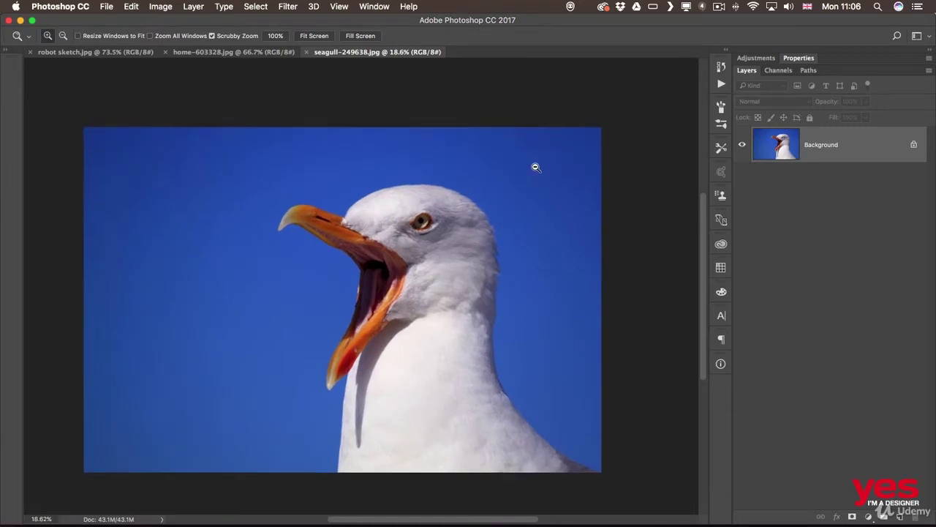
pyautogui.press('super+0')
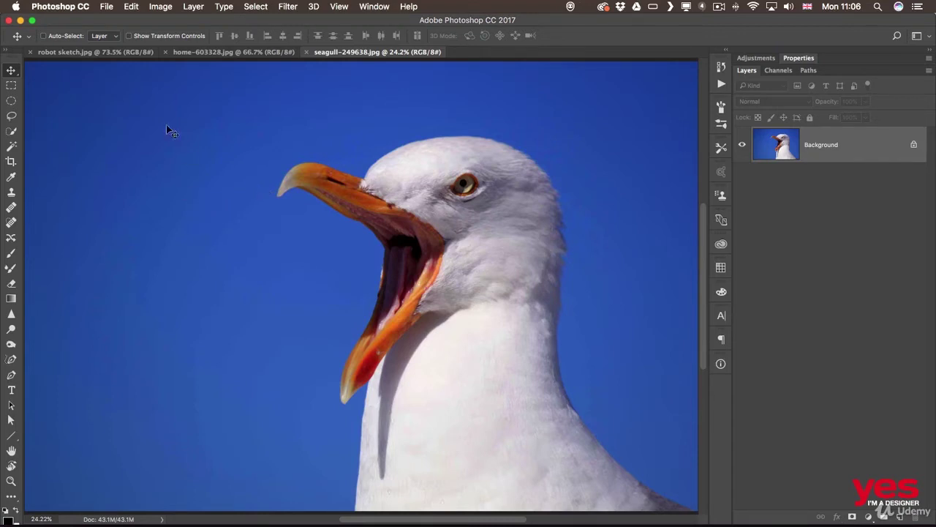
pyautogui.click(11, 145)
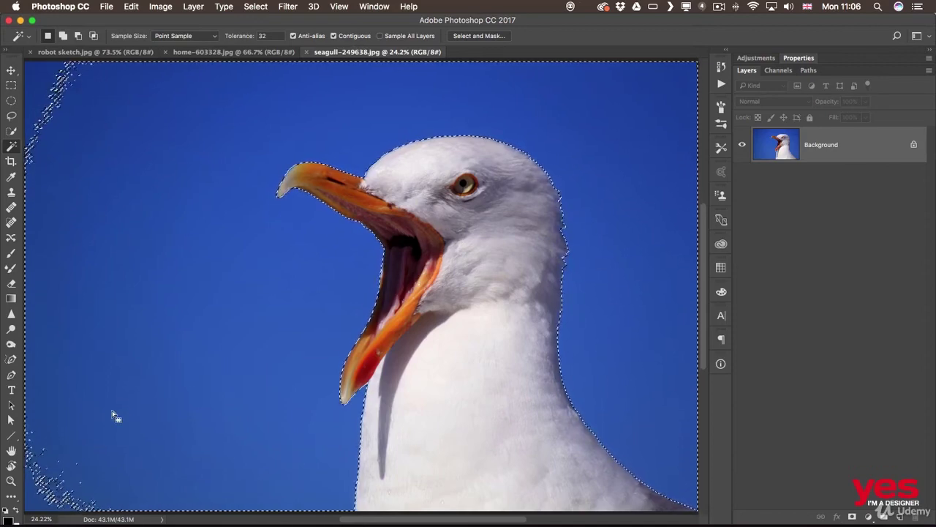
pyautogui.press('super+minus')
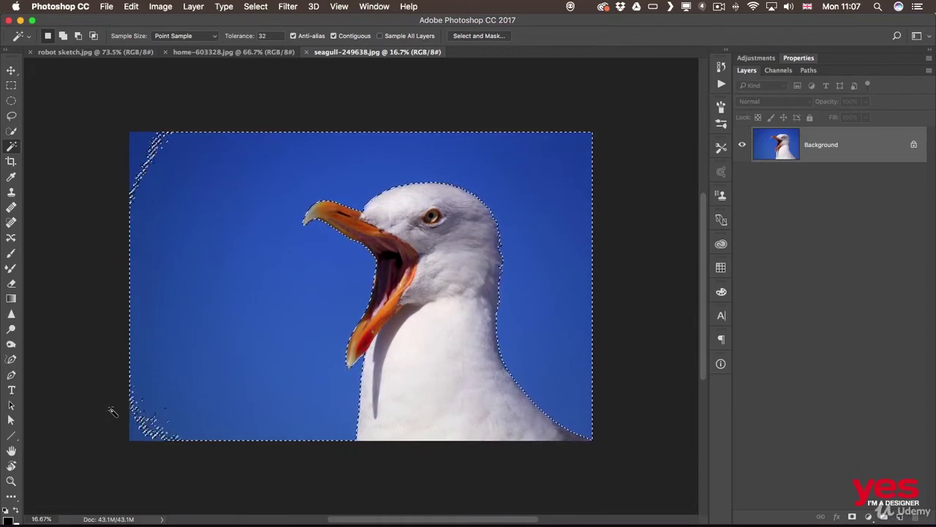
pyautogui.keyDown('shift'); pyautogui.click(213, 207); pyautogui.keyUp('shift')
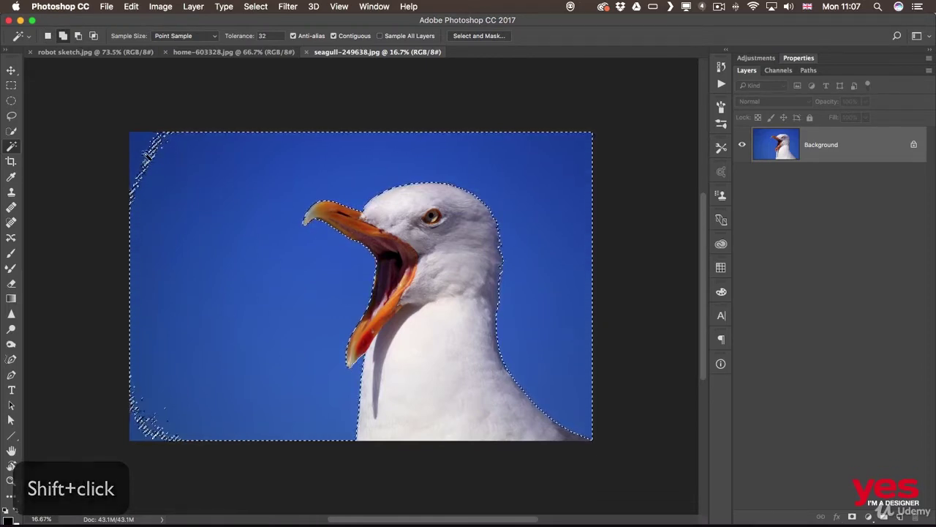
pyautogui.keyDown('shift'); pyautogui.click(147, 157); pyautogui.keyUp('shift')
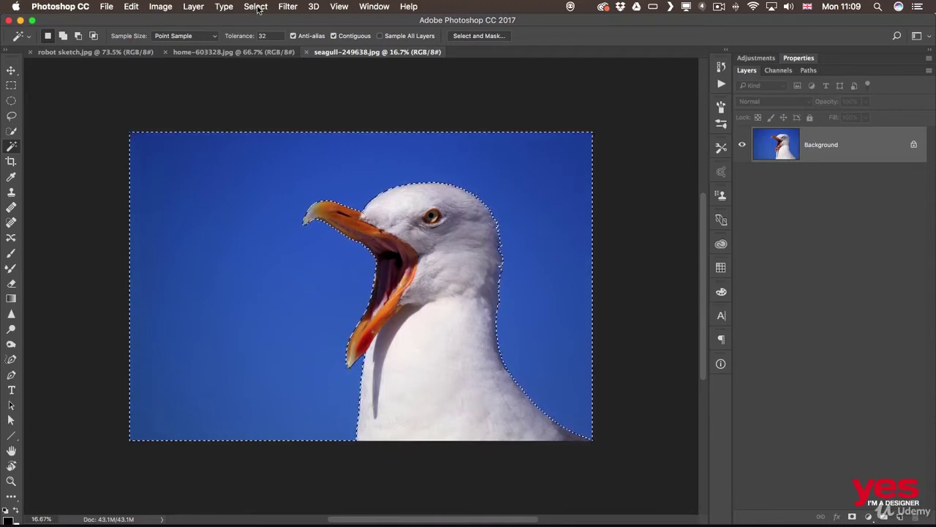
# Invert the sky selection to the seagull and add a layer mask that hides the background.
pyautogui.click(256, 7)
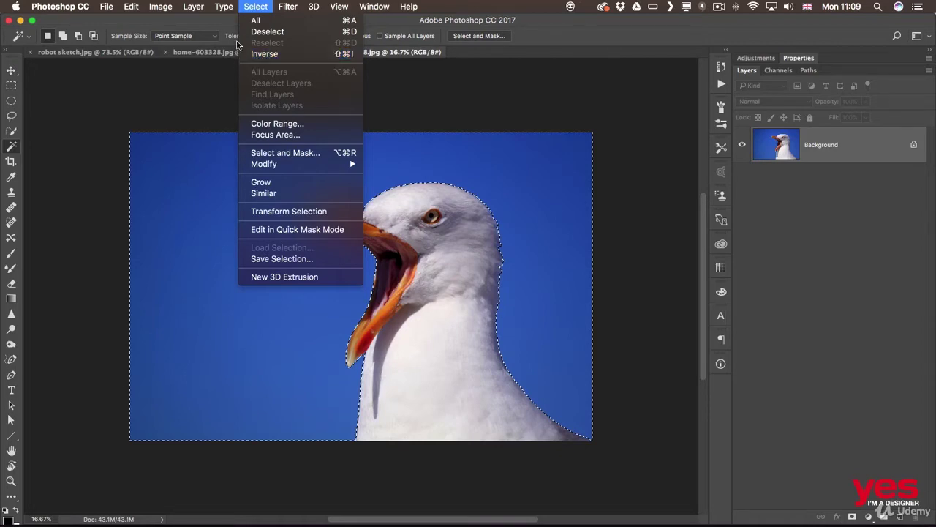
pyautogui.moveTo(160, 7)
pyautogui.moveTo(180, 41)
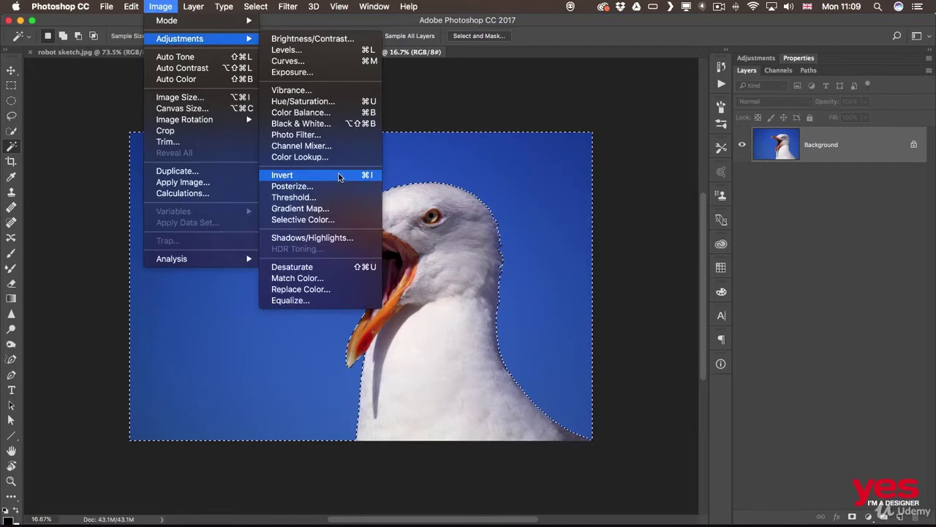
pyautogui.moveTo(255, 7)
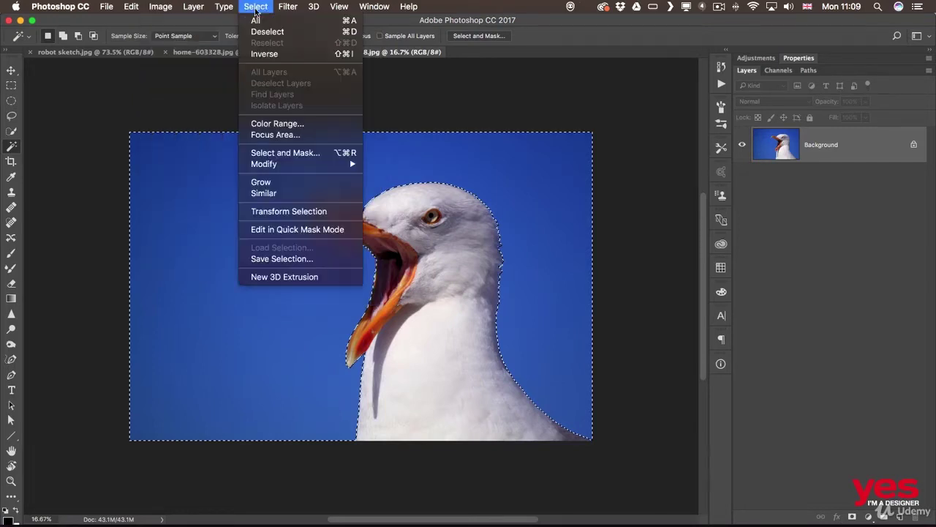
pyautogui.click(286, 56)
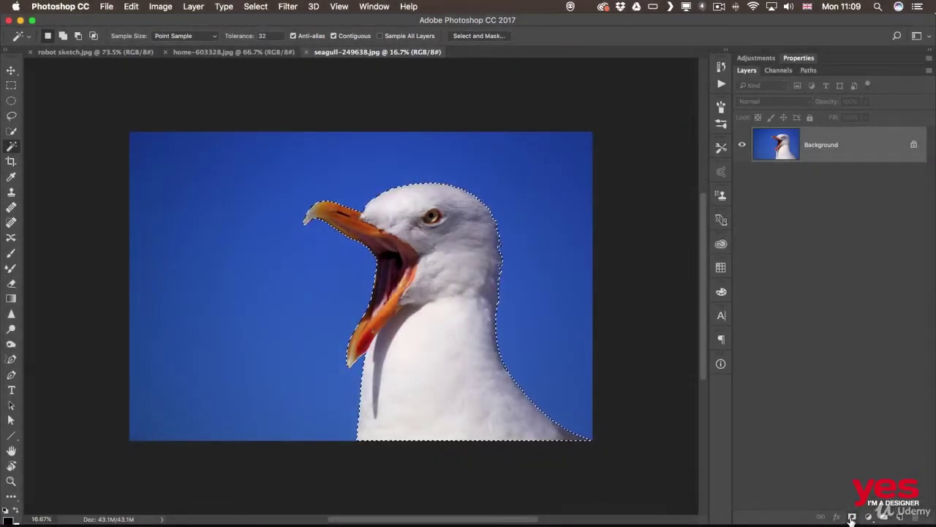
pyautogui.click(852, 517)
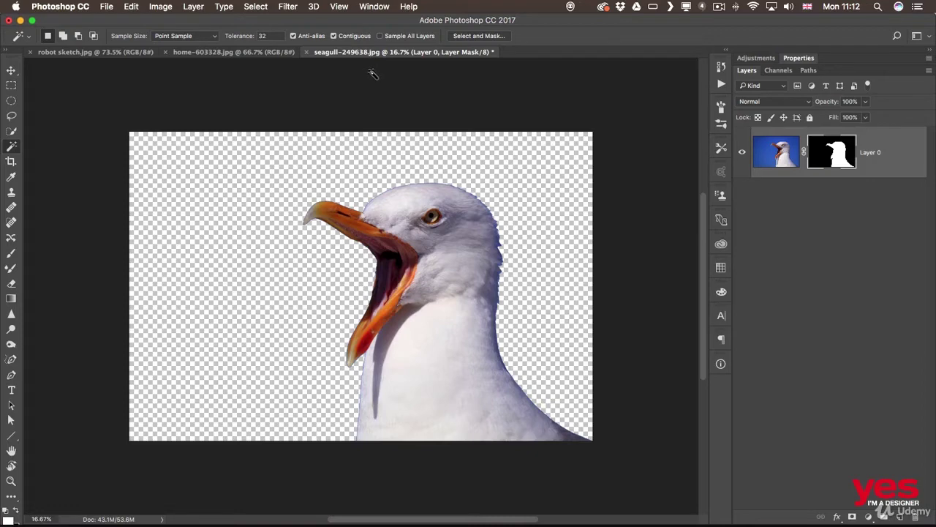
# Save the masked seagull as seagull-249638.psd in Photoshop format with layers in the Tracing images folder.
pyautogui.click(105, 7)
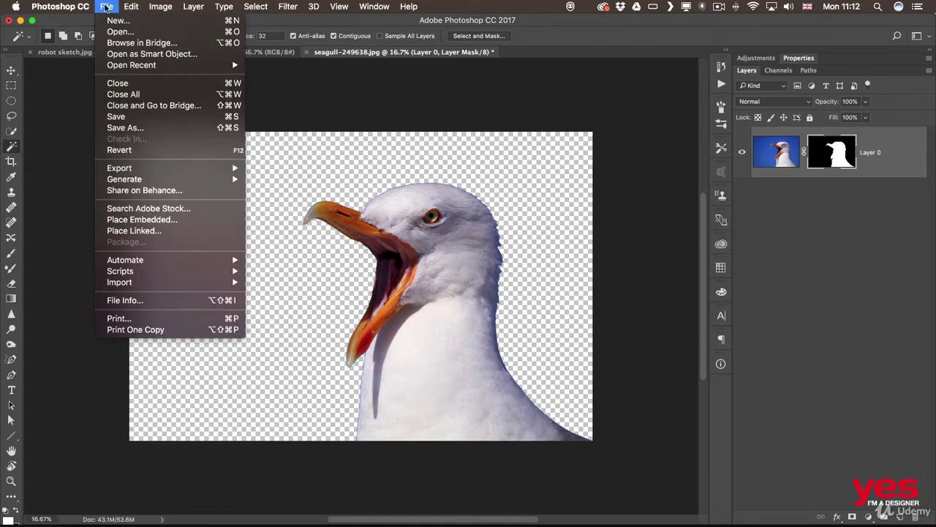
pyautogui.click(144, 130)
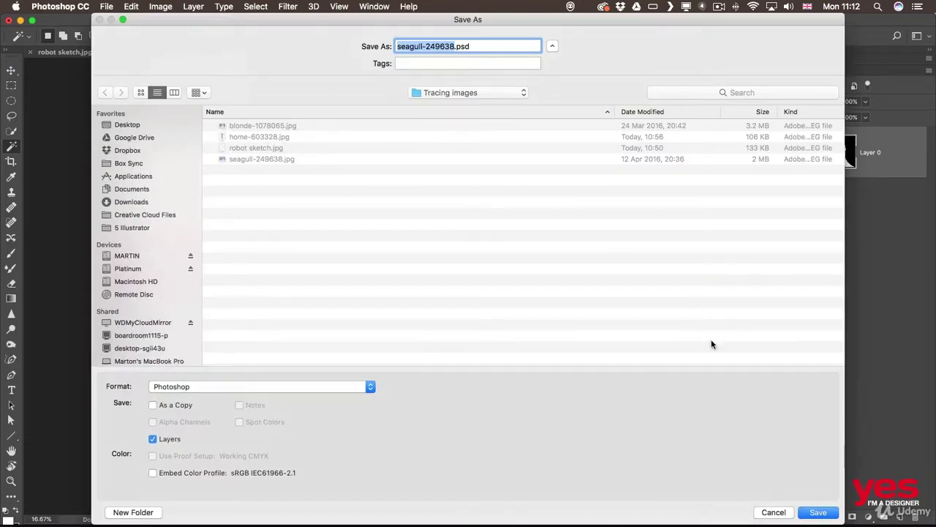
pyautogui.click(818, 513)
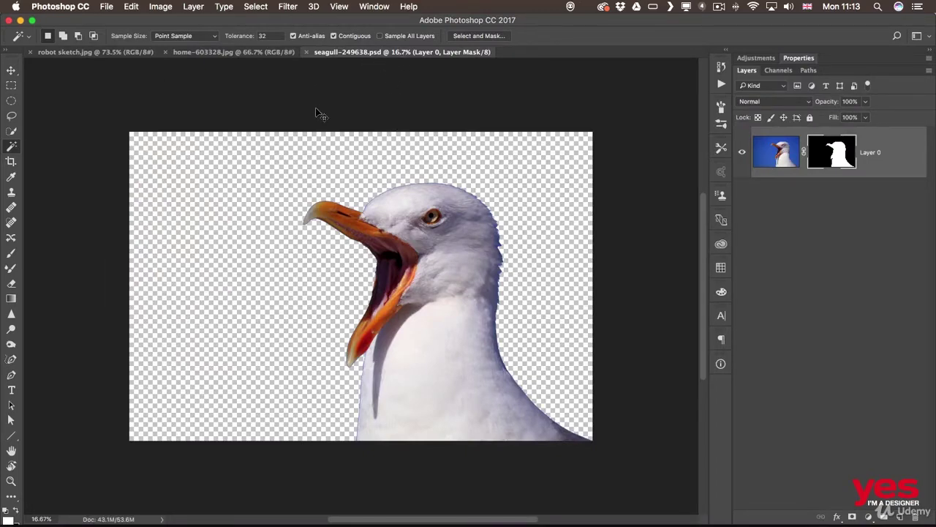
# Switch to Illustrator, relink the seagull image to seagull-249638.psd, and deselect it.
pyautogui.press('super+Tab')
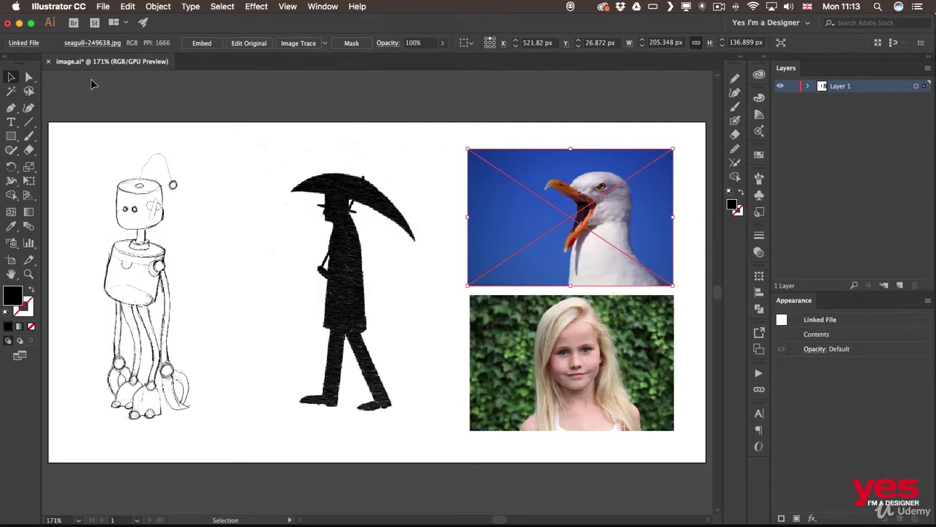
pyautogui.click(23, 44)
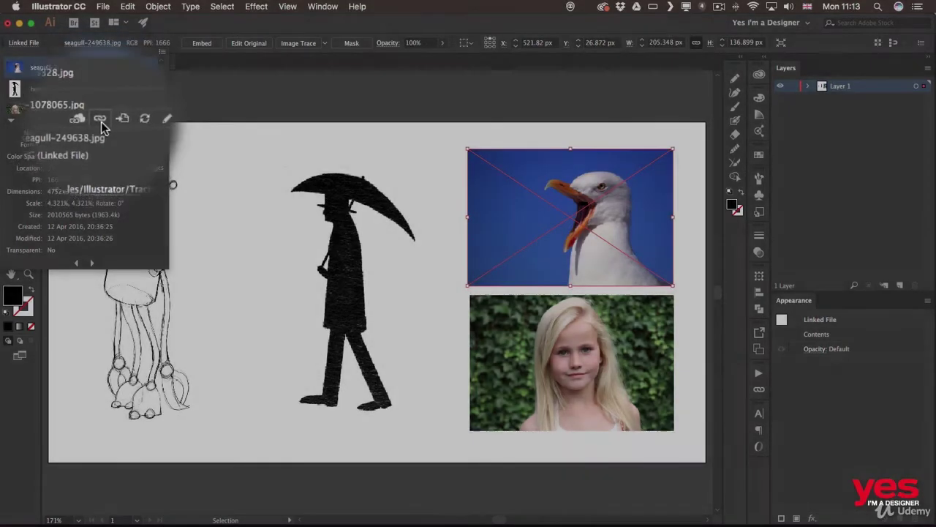
pyautogui.click(101, 122)
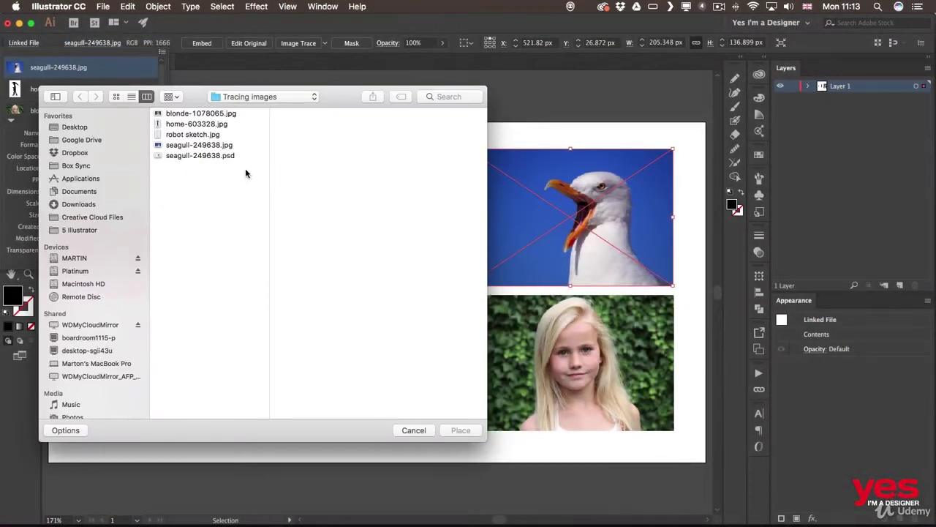
pyautogui.click(193, 156)
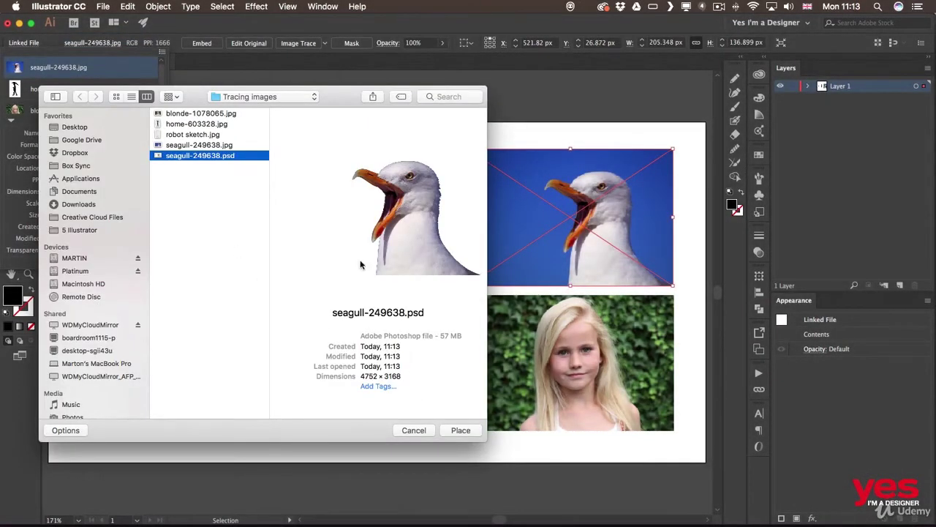
pyautogui.click(469, 432)
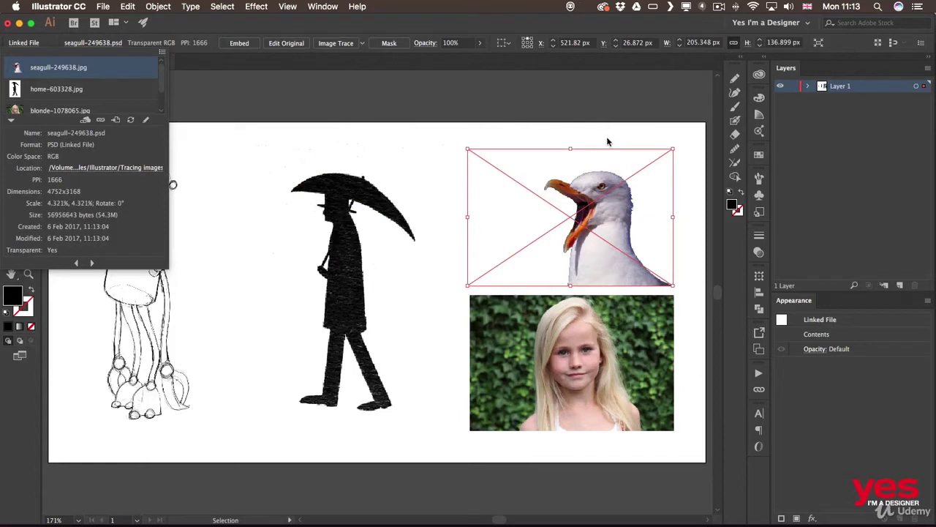
pyautogui.click(564, 128)
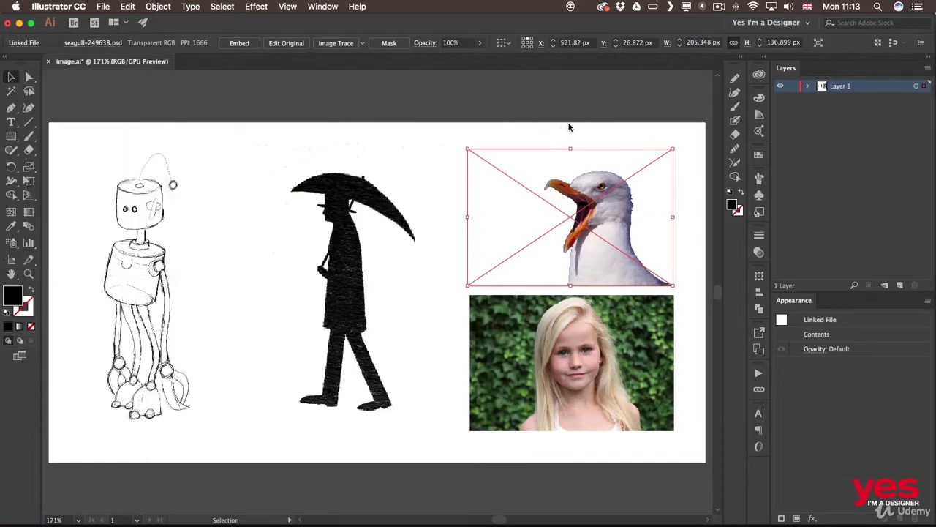
pyautogui.click(566, 125)
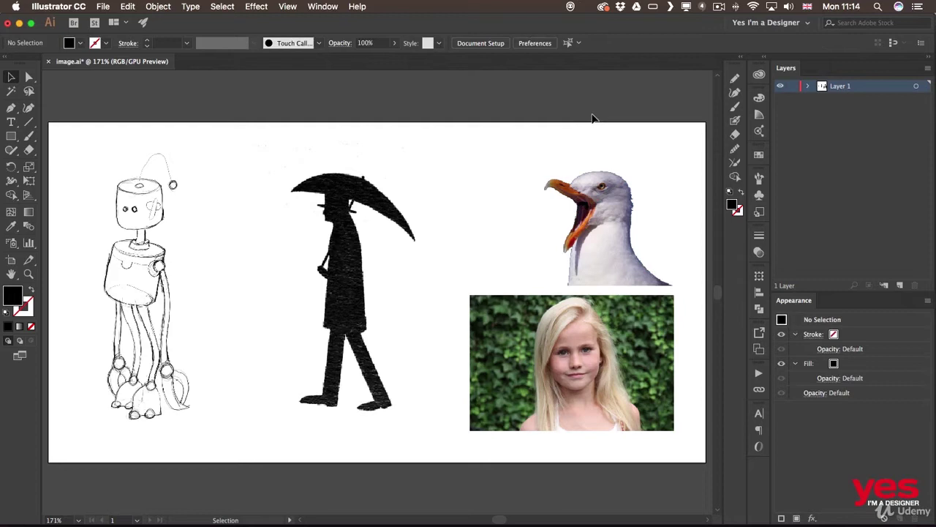
# Open the linked photo of the blonde girl in Photoshop for editing its original.
pyautogui.click(643, 360)
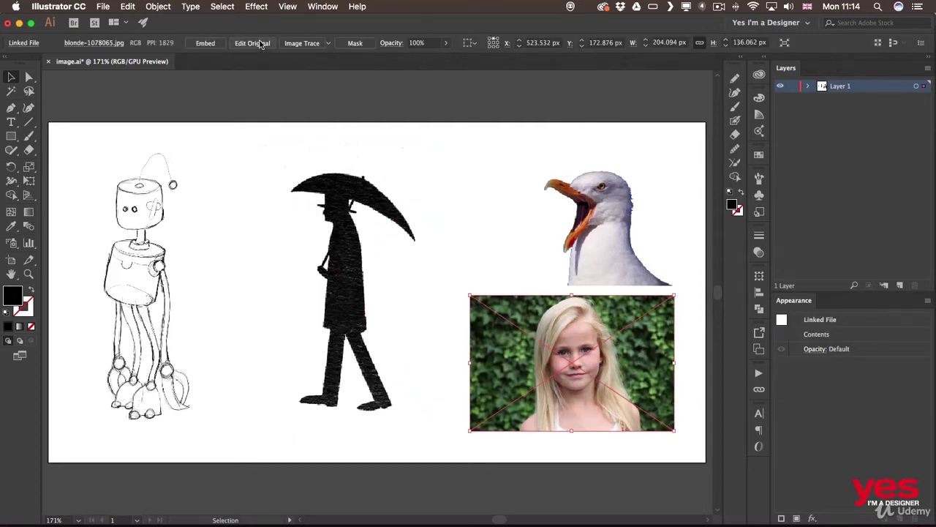
pyautogui.click(261, 43)
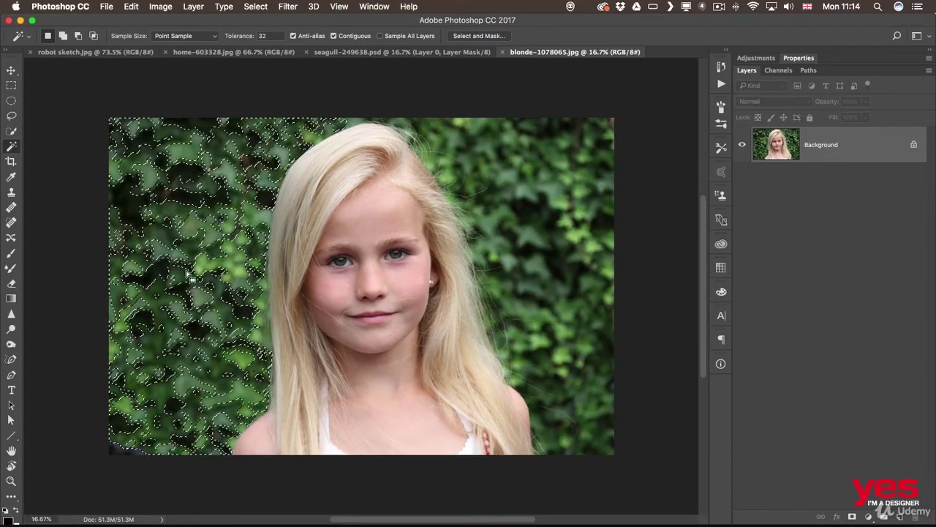
# Try to select the green ivy on one side of the girl with the Magic Wand, adding missed leaf areas.
pyautogui.press('shift')
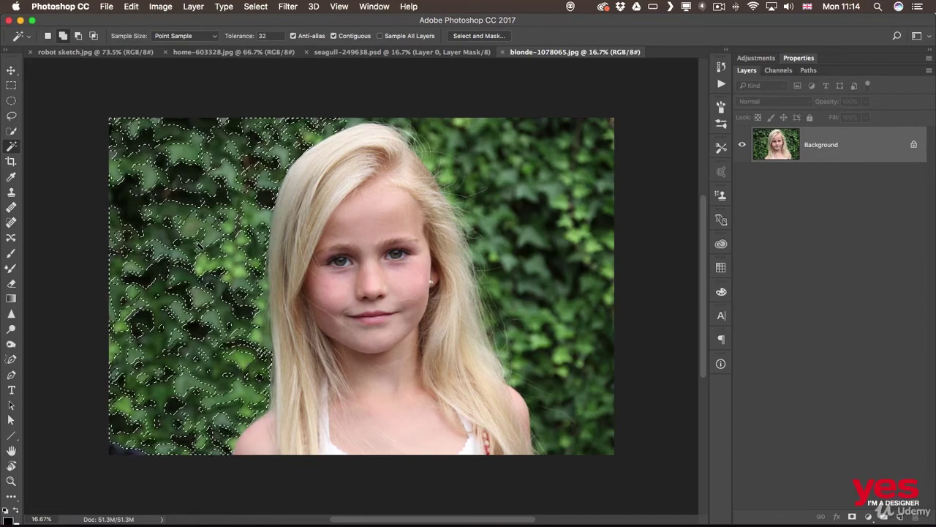
pyautogui.keyDown('shift'); pyautogui.click(205, 266); pyautogui.keyUp('shift')
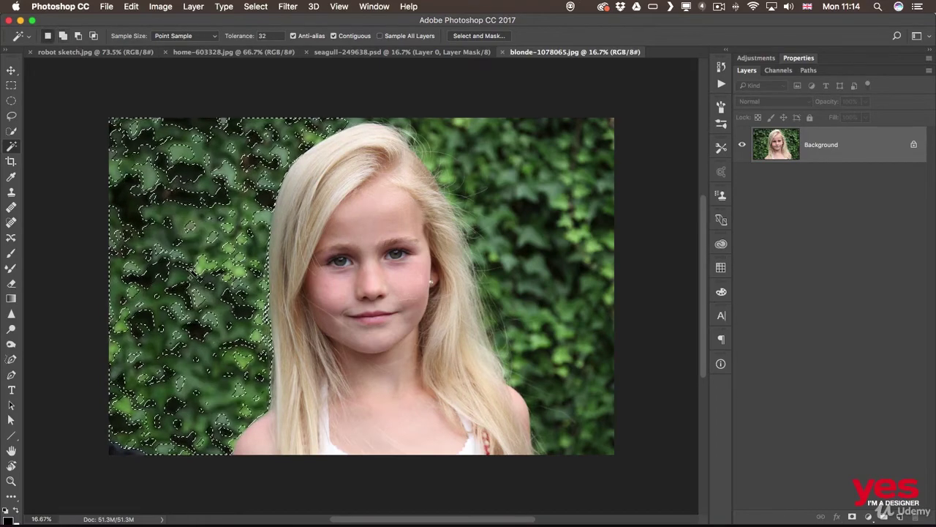
pyautogui.keyDown('shift'); pyautogui.click(248, 278); pyautogui.keyUp('shift')
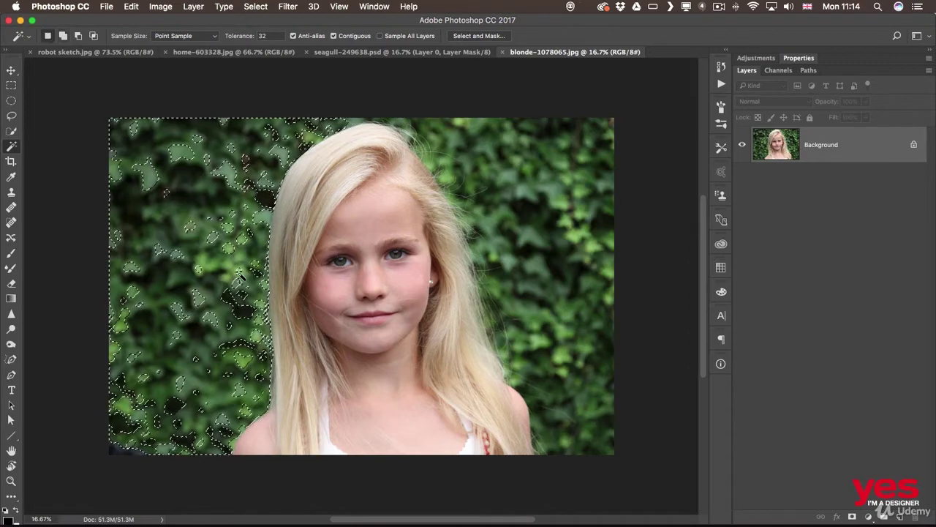
pyautogui.keyDown('shift'); pyautogui.click(235, 307); pyautogui.keyUp('shift')
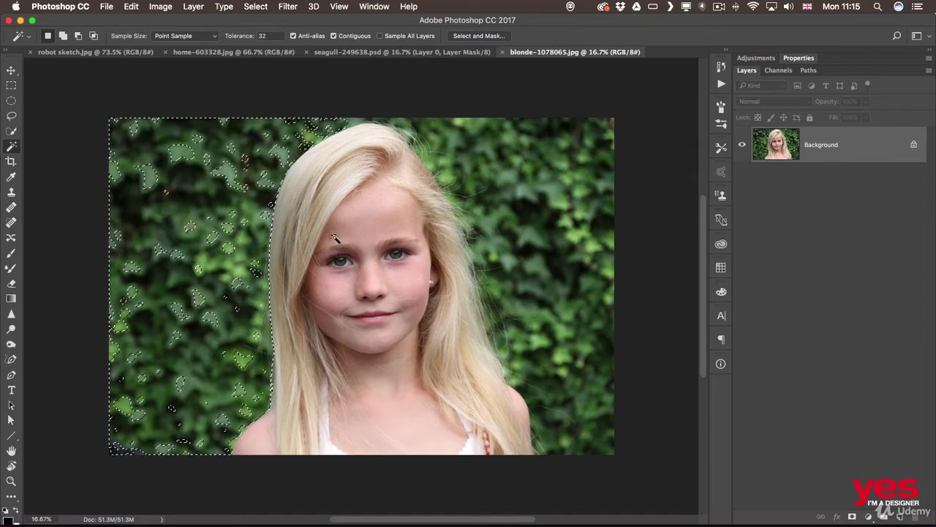
# Try to select the girl's face and skin with additive Magic Wand samples at tolerance 32, and deselect everything.
pyautogui.click(361, 305)
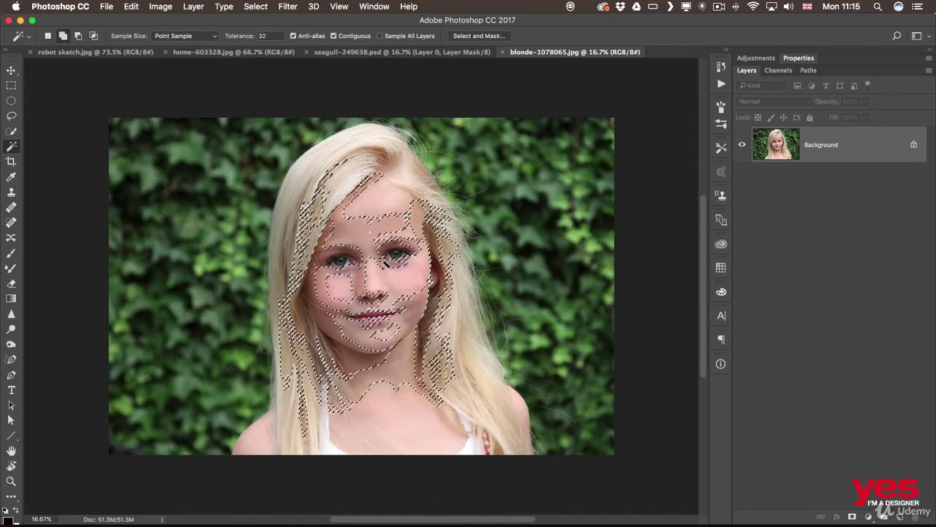
pyautogui.keyDown('shift'); pyautogui.click(364, 270); pyautogui.keyUp('shift')
pyautogui.keyDown('shift'); pyautogui.click(342, 269); pyautogui.keyUp('shift')
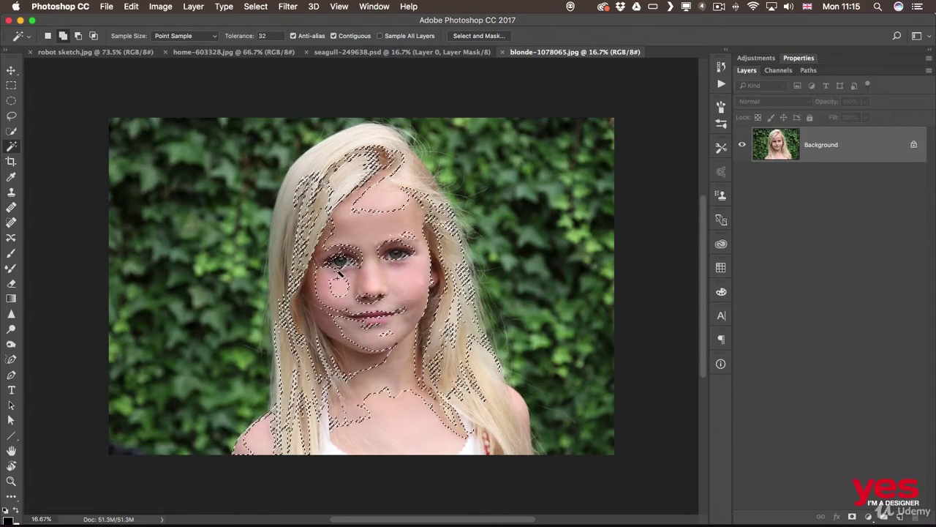
pyautogui.keyDown('shift'); pyautogui.click(341, 286); pyautogui.keyUp('shift')
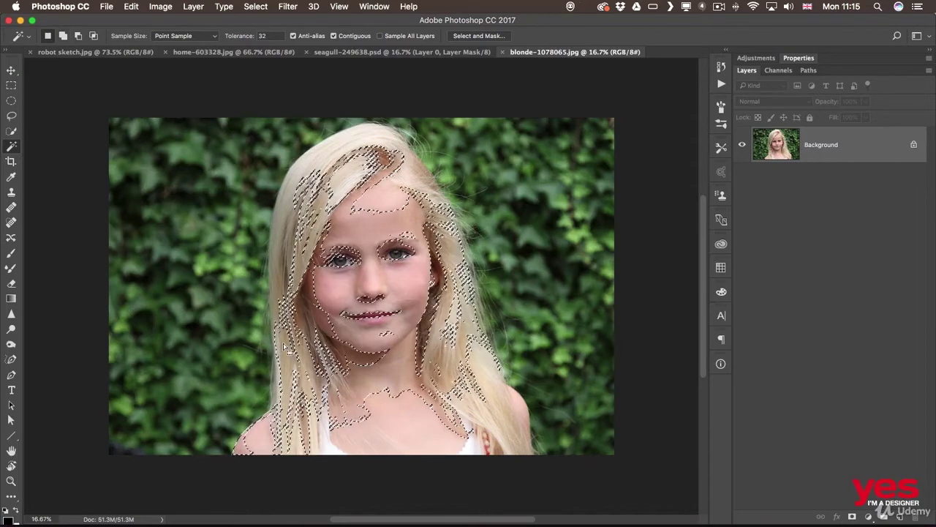
pyautogui.press('super+d')
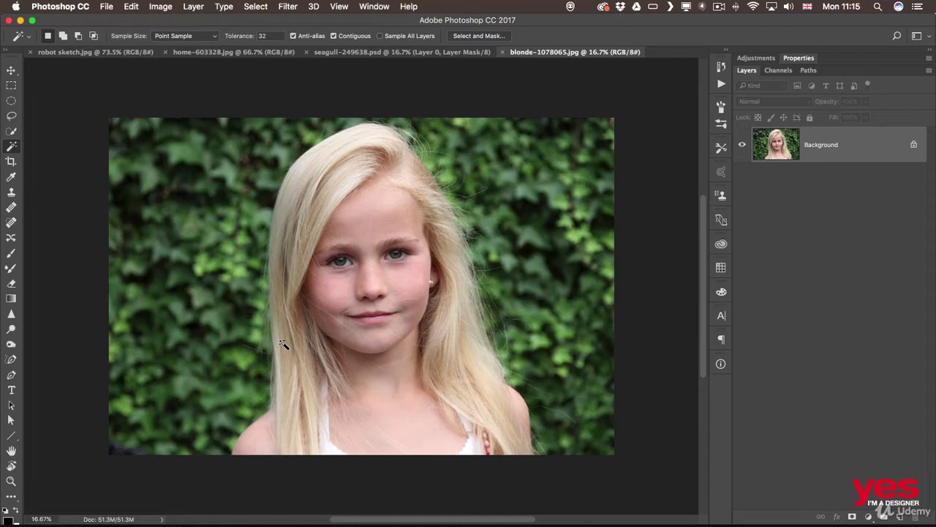
# Select the girl with Focus Area using the automatic in-focus range, subtracting some of the leftover ivy beside her hair.
pyautogui.click(261, 8)
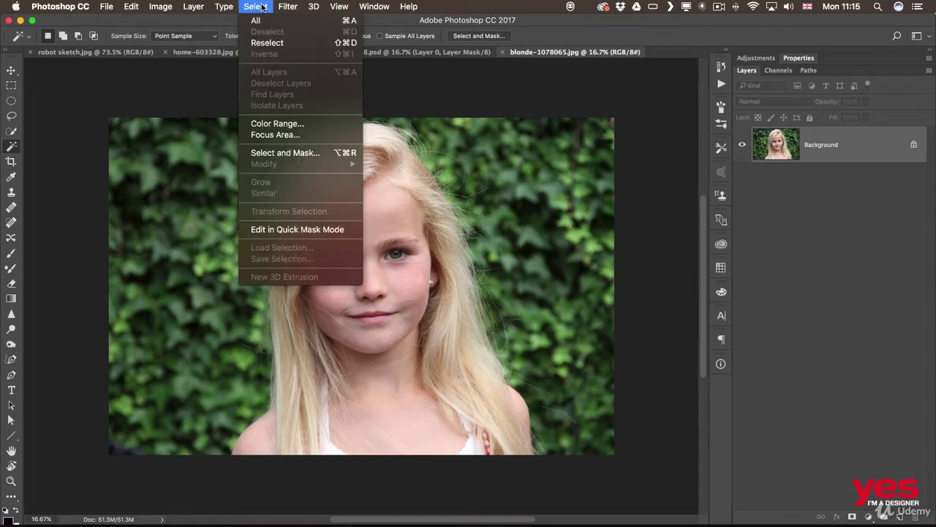
pyautogui.click(314, 136)
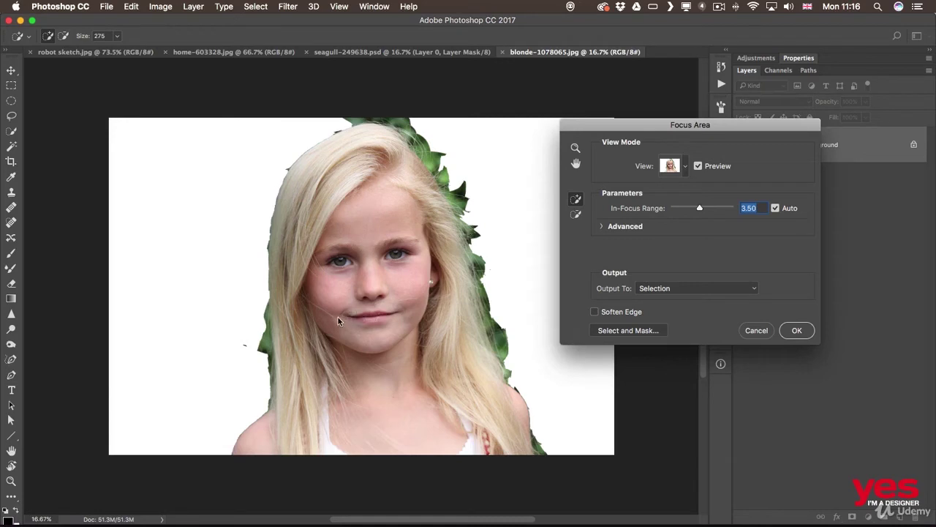
pyautogui.moveTo(341, 353); pyautogui.dragTo(405, 354)
pyautogui.click(576, 214)
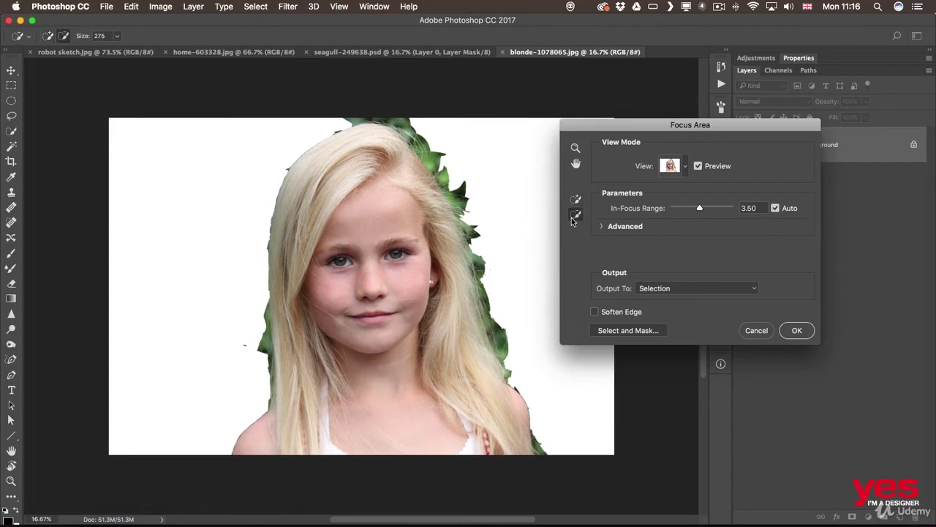
pyautogui.click(505, 332)
pyautogui.moveTo(504, 329)
pyautogui.mouseDown()
pyautogui.moveTo(507, 349)
pyautogui.moveTo(506, 323)
pyautogui.mouseUp()
pyautogui.moveTo(485, 260); pyautogui.dragTo(486, 275)
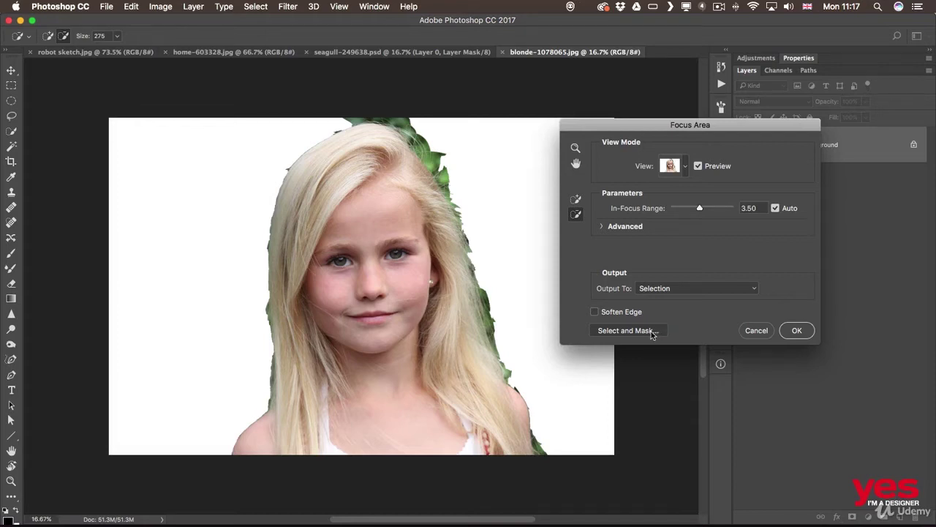
# Continue into Select and Mask and brush the Refine Edge Brush along the girl's hair outline and both shoulders.
pyautogui.click(627, 331)
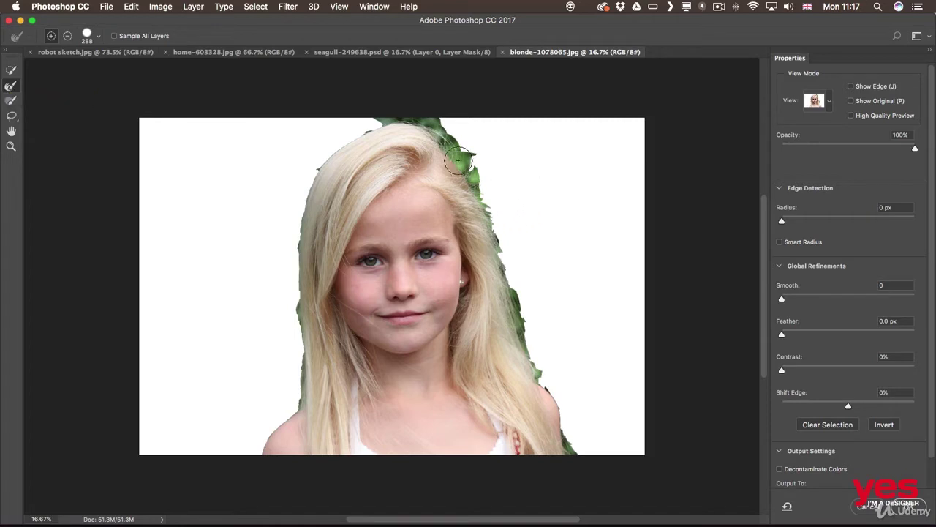
pyautogui.moveTo(459, 161)
pyautogui.mouseDown()
pyautogui.moveTo(473, 169)
pyautogui.moveTo(540, 377)
pyautogui.mouseUp()
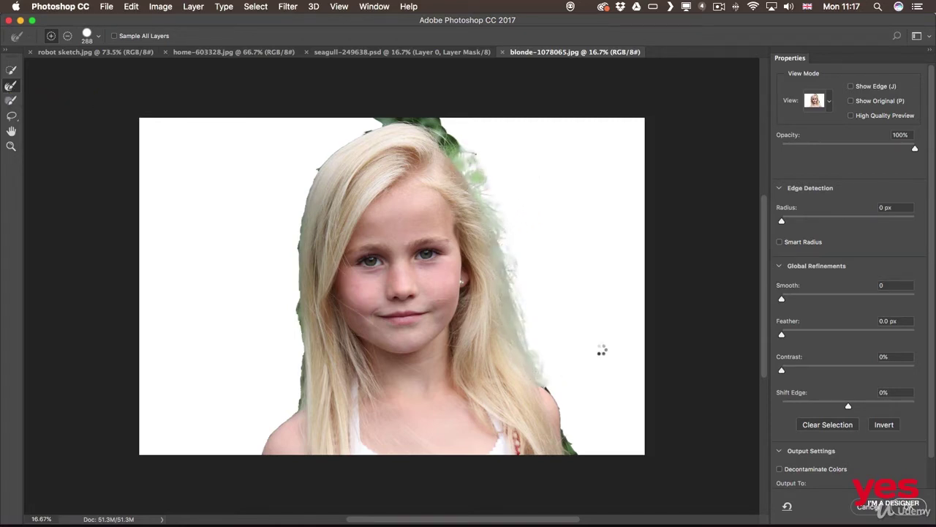
pyautogui.moveTo(454, 151)
pyautogui.mouseDown()
pyautogui.moveTo(439, 133)
pyautogui.moveTo(385, 121)
pyautogui.moveTo(364, 132)
pyautogui.mouseUp()
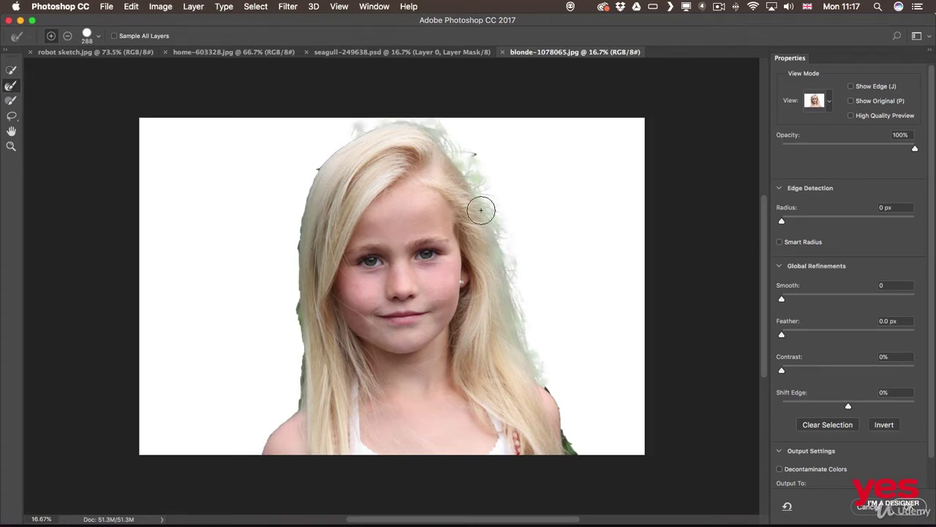
pyautogui.moveTo(302, 177); pyautogui.dragTo(299, 403)
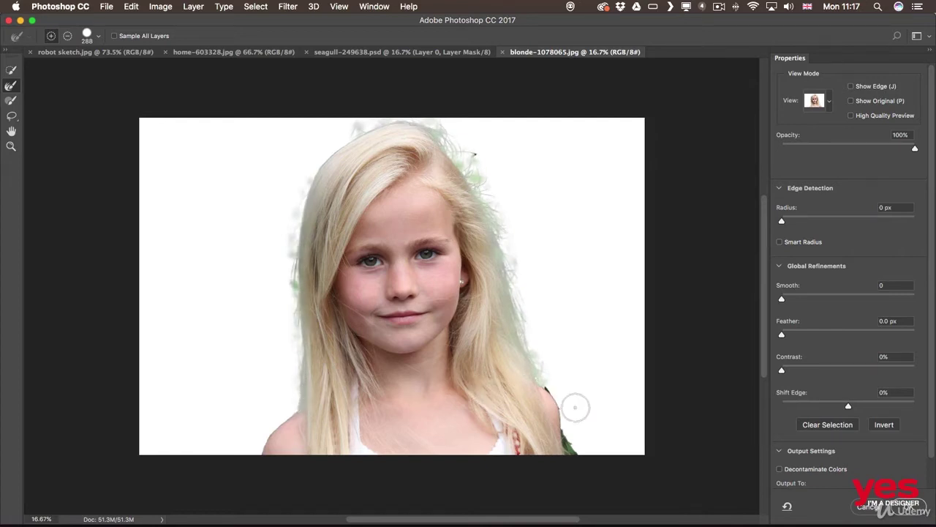
pyautogui.moveTo(544, 384); pyautogui.dragTo(562, 463)
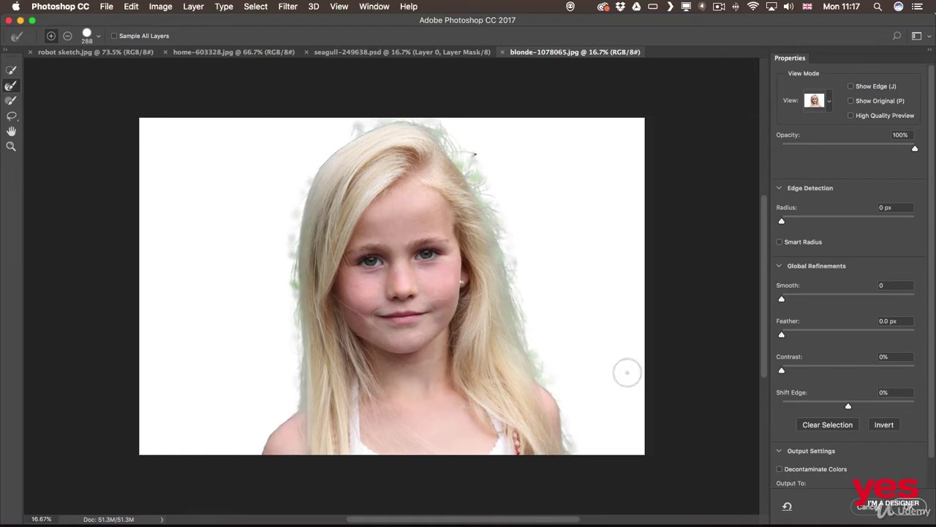
pyautogui.moveTo(297, 420)
pyautogui.mouseDown()
pyautogui.moveTo(261, 453)
pyautogui.moveTo(273, 465)
pyautogui.mouseUp()
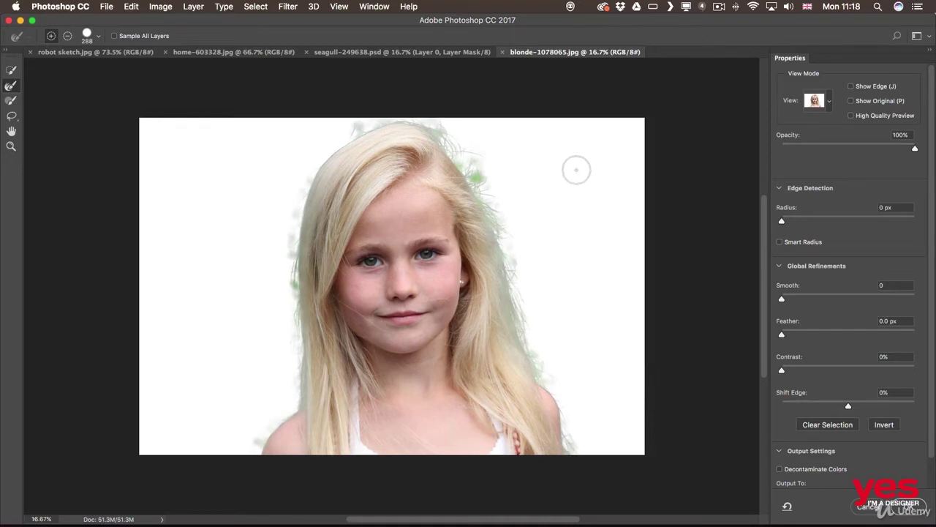
# Preview the cutout on black and set the edge detection radius to 4 px.
pyautogui.click(830, 102)
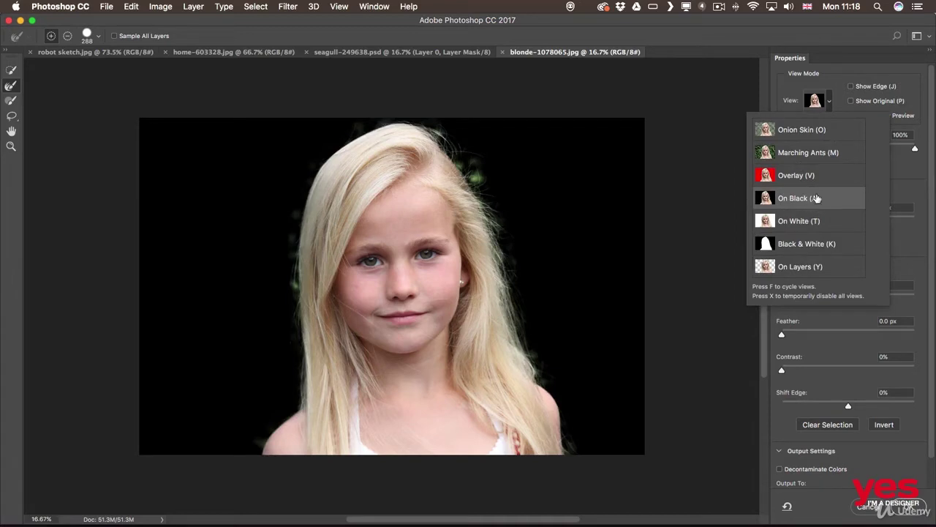
pyautogui.click(830, 108)
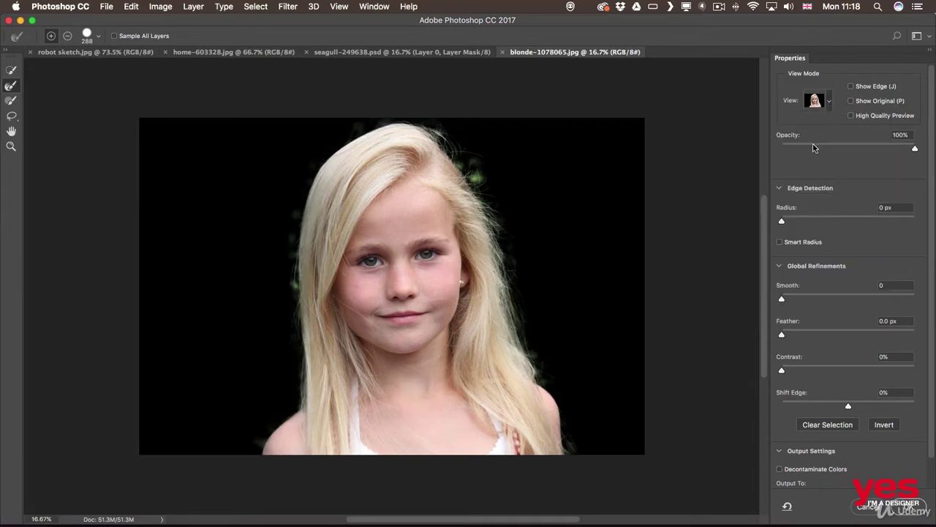
pyautogui.click(812, 220)
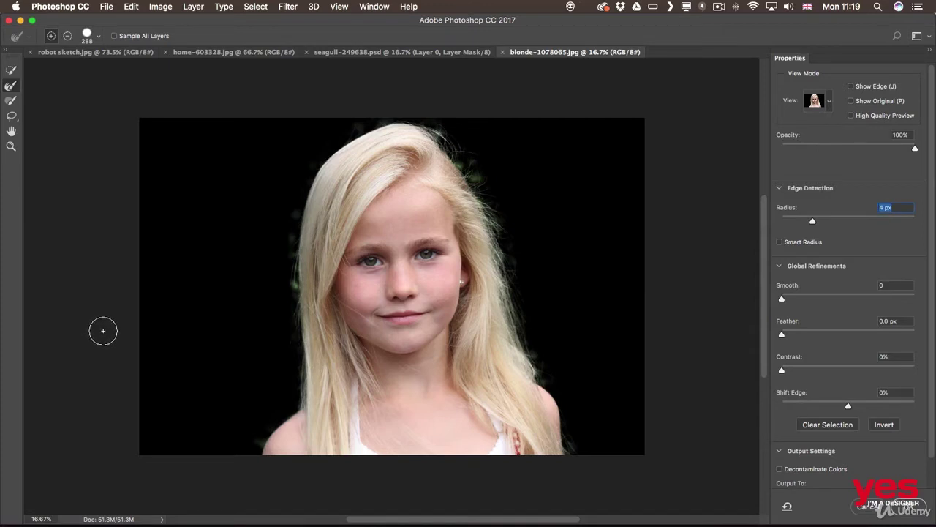
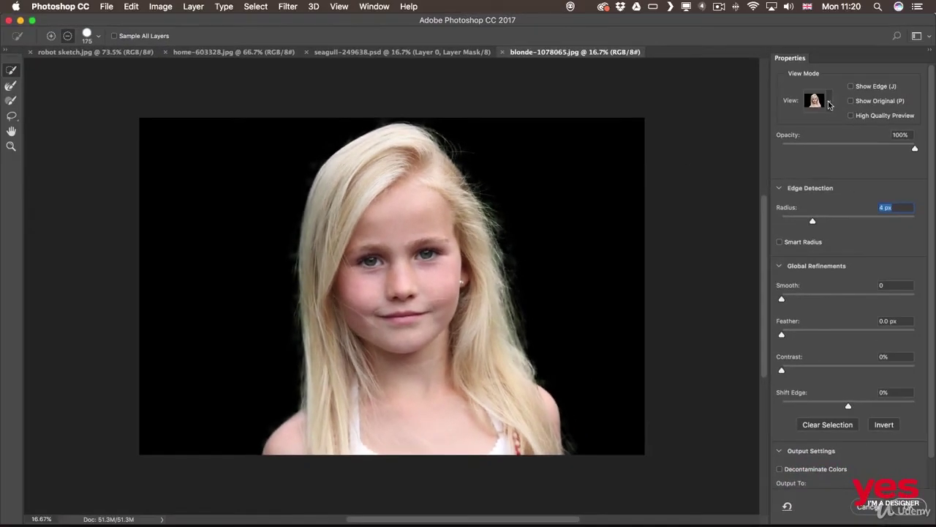
# Check the mask in Black & White view, subtract stray background, add the grey patch inside the hair, and accept the selection.
pyautogui.click(830, 103)
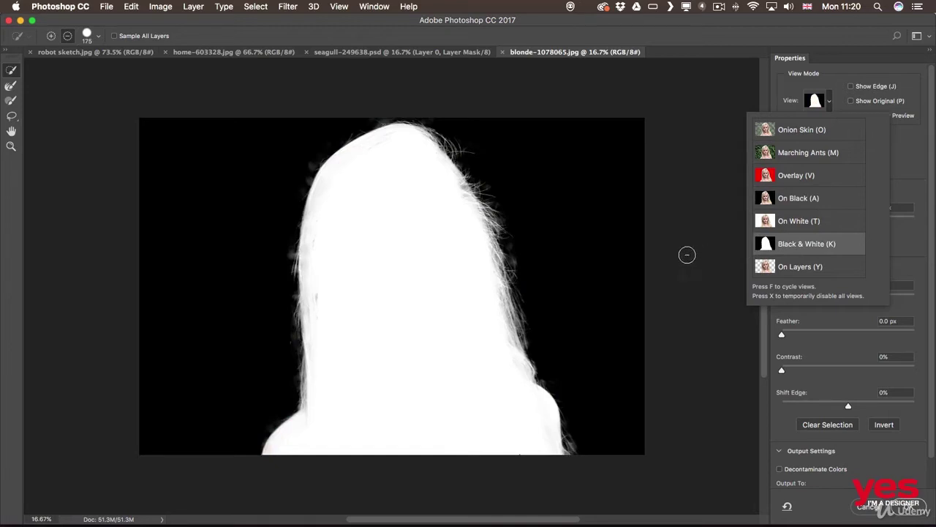
pyautogui.click(522, 247)
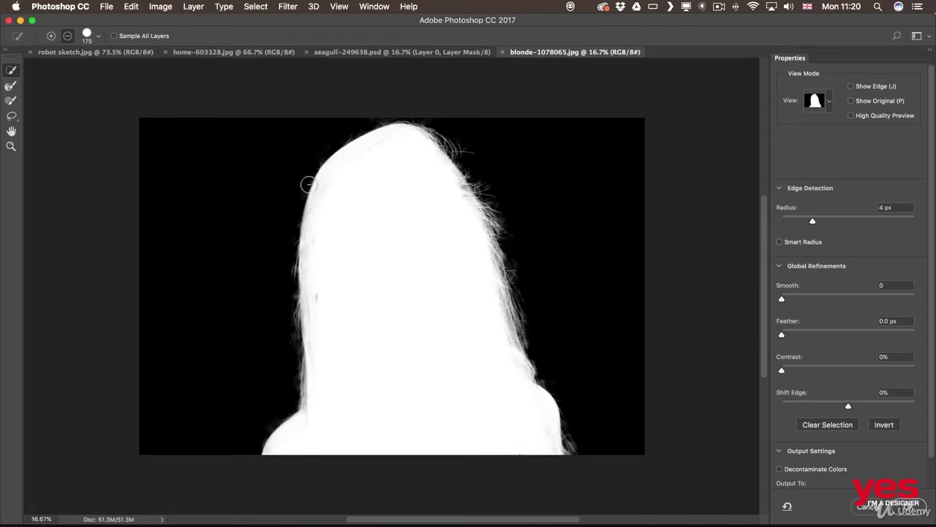
pyautogui.click(50, 36)
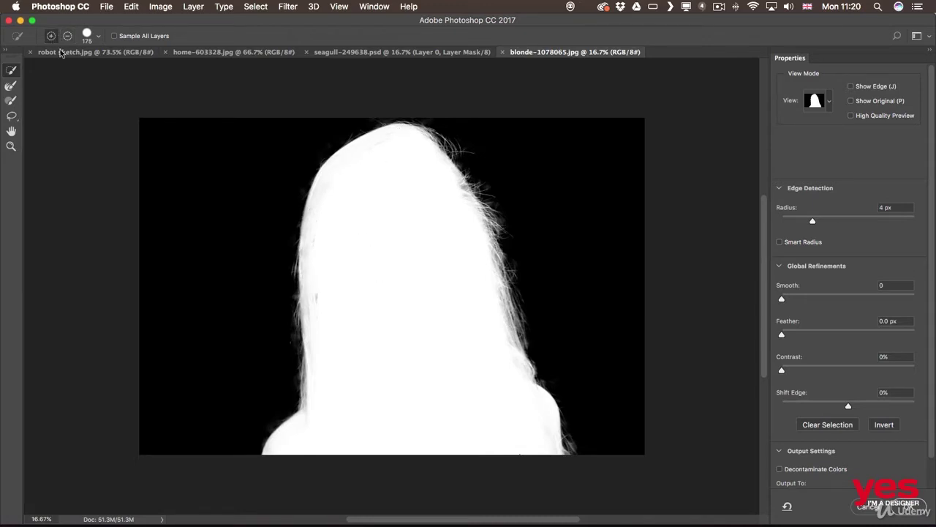
pyautogui.click(317, 299)
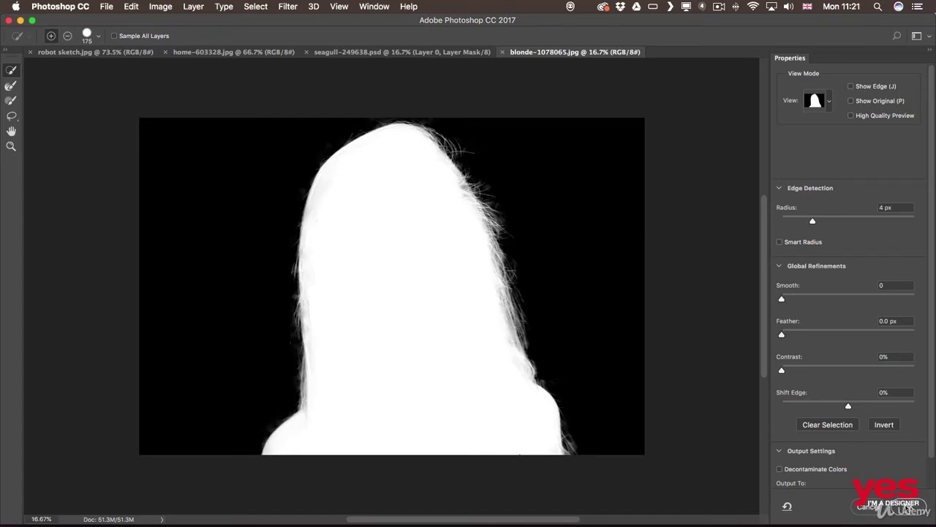
pyautogui.click(908, 506)
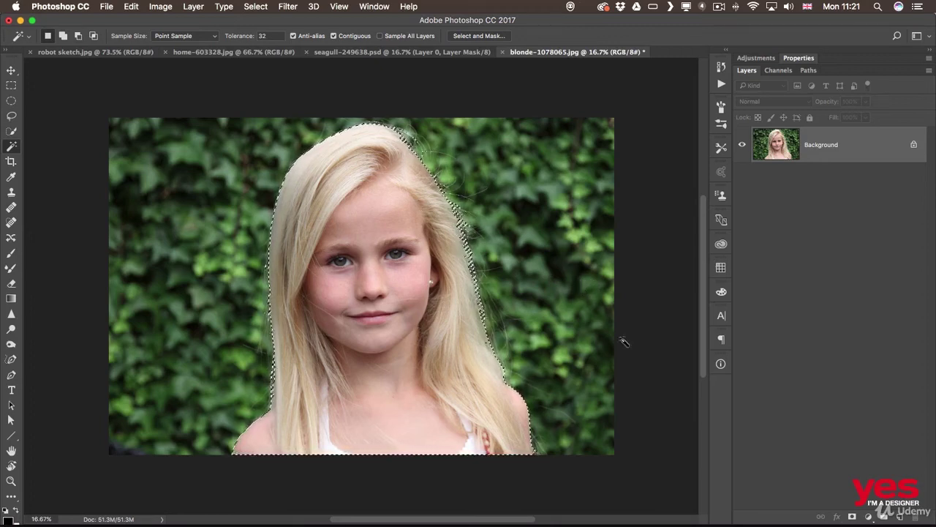
# Hide the background with a layer mask and save the photo as blonde-1078065.psd in Photoshop format with layers in Tracing images.
pyautogui.click(852, 517)
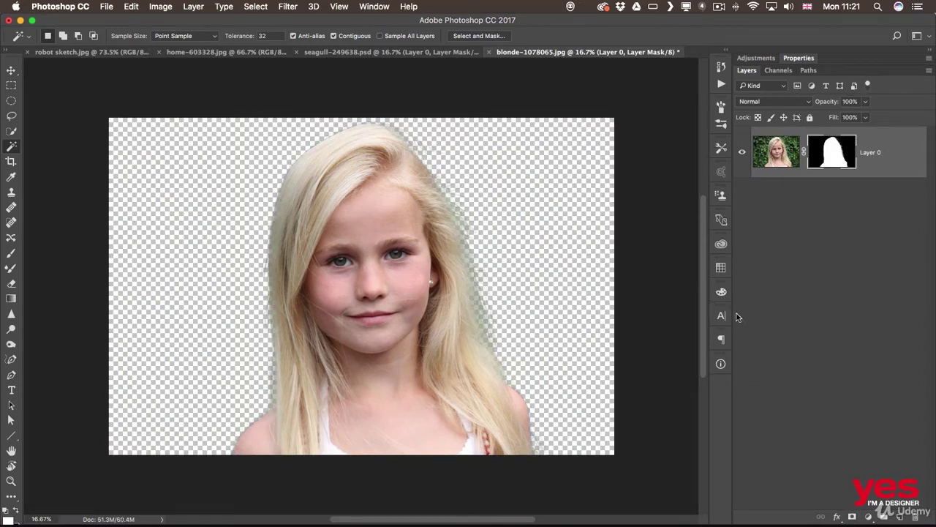
pyautogui.click(107, 6)
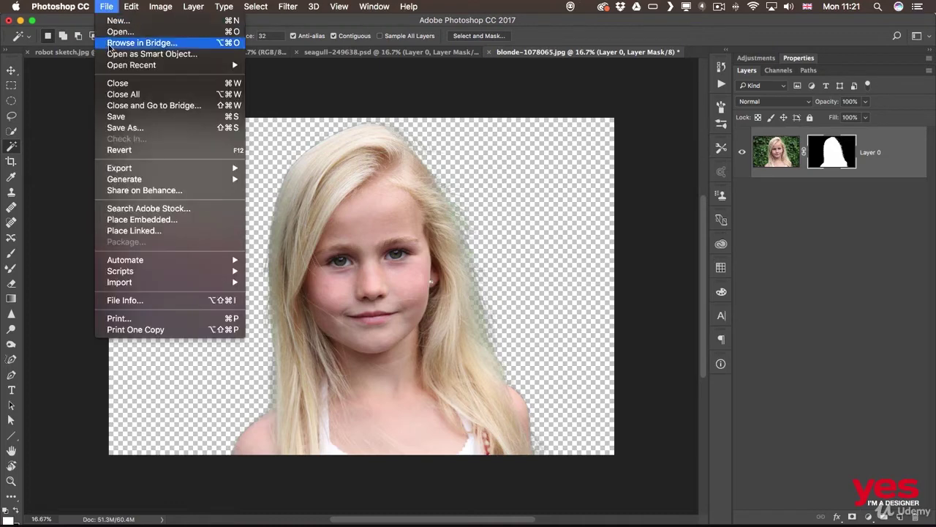
pyautogui.click(130, 128)
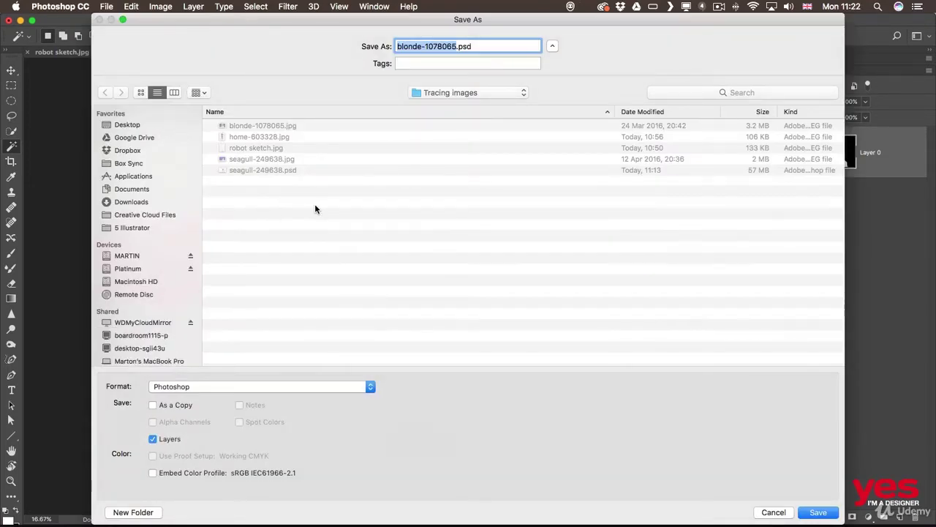
pyautogui.press('Return')
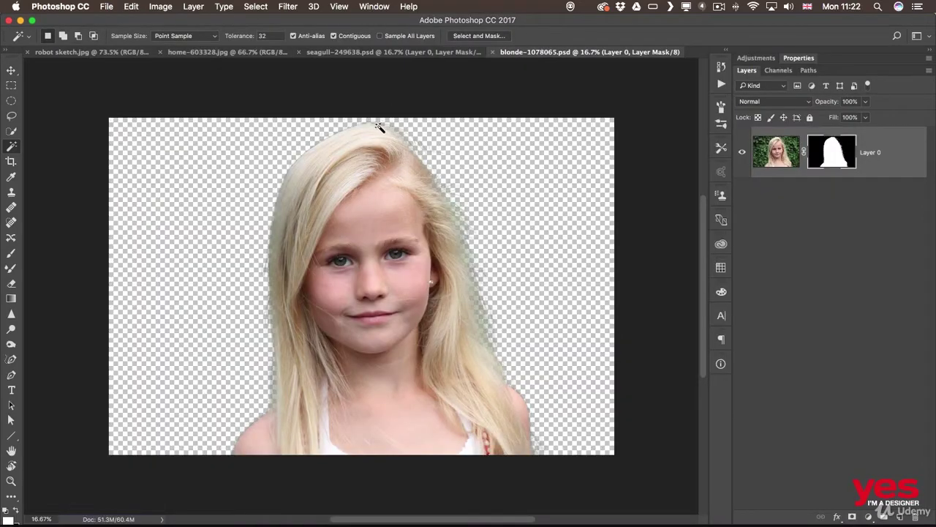
# Switch to Illustrator, relink the girl's photo to blonde-1078065.psd from the Tracing images folder, and deselect it.
pyautogui.press('super+Tab')
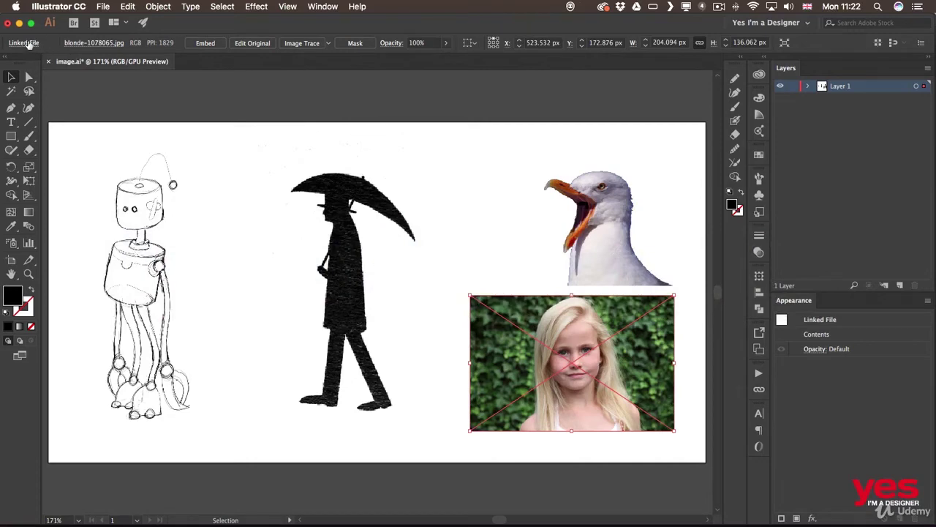
pyautogui.click(24, 42)
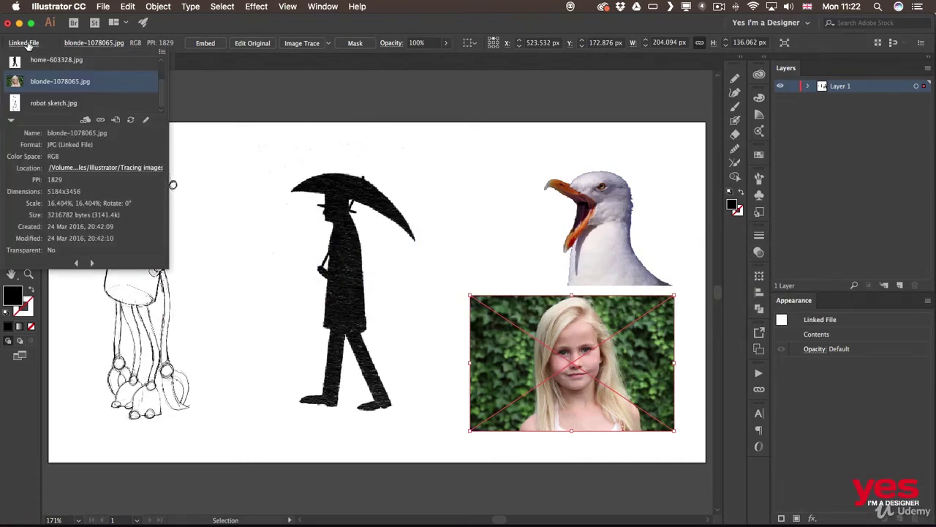
pyautogui.click(100, 121)
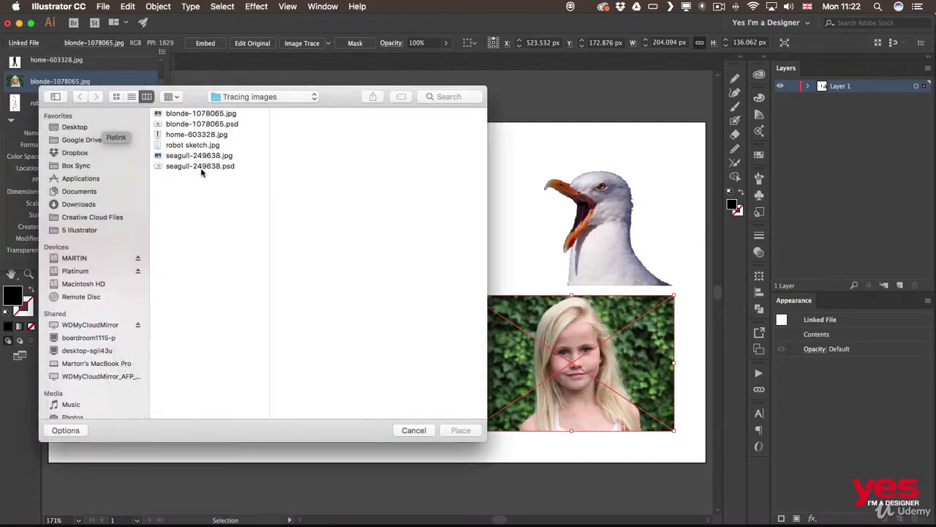
pyautogui.click(196, 126)
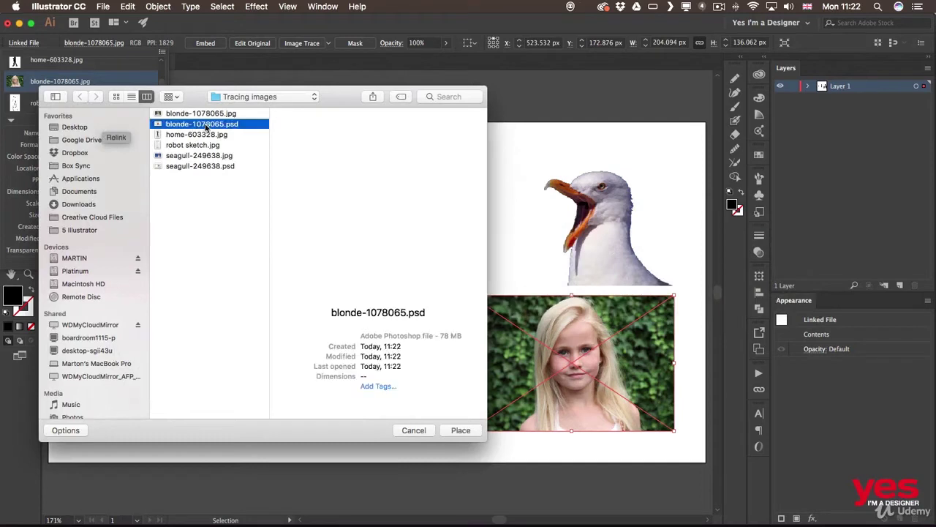
pyautogui.click(474, 433)
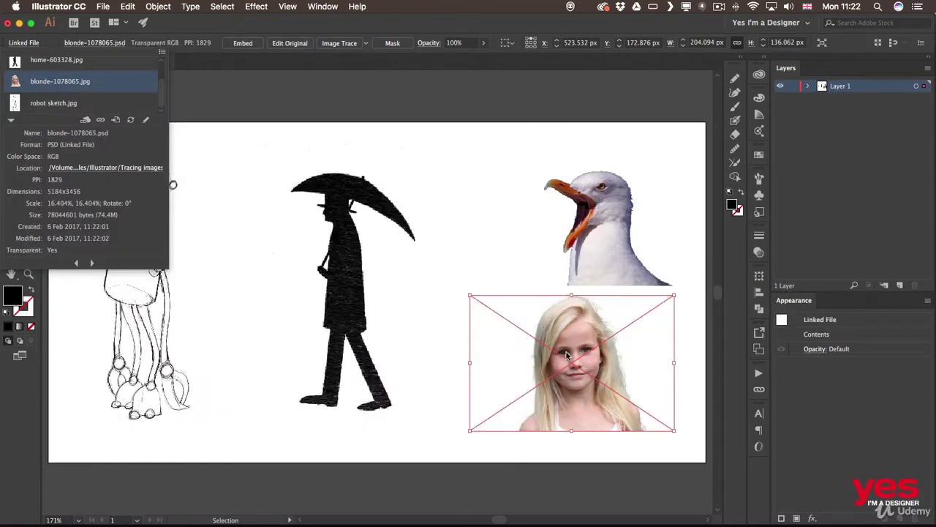
pyautogui.click(319, 104)
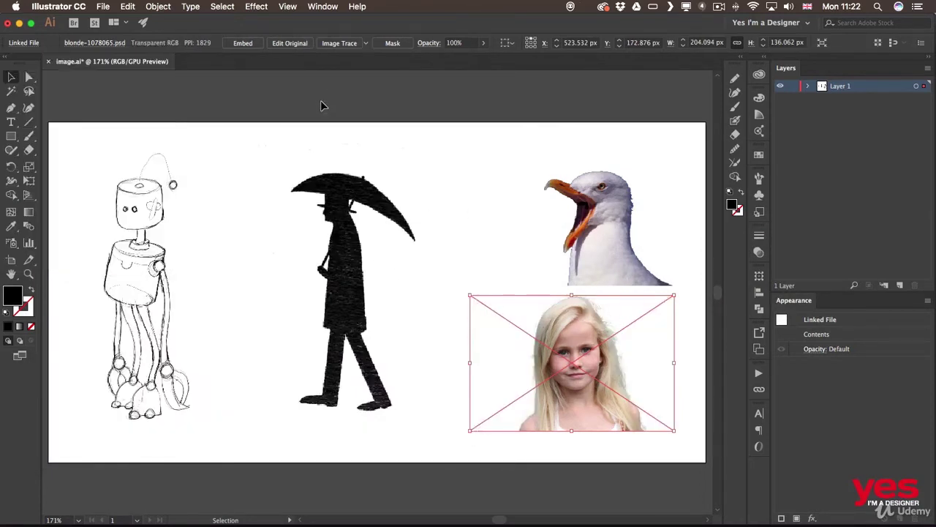
pyautogui.click(568, 114)
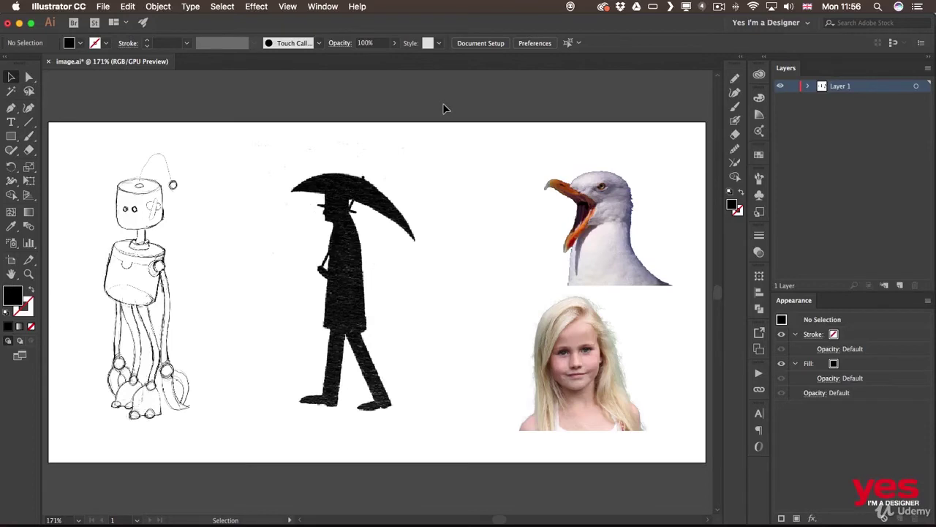
# Select the linked robot sketch and apply Image Trace to it with the [Default] preset.
pyautogui.click(156, 269)
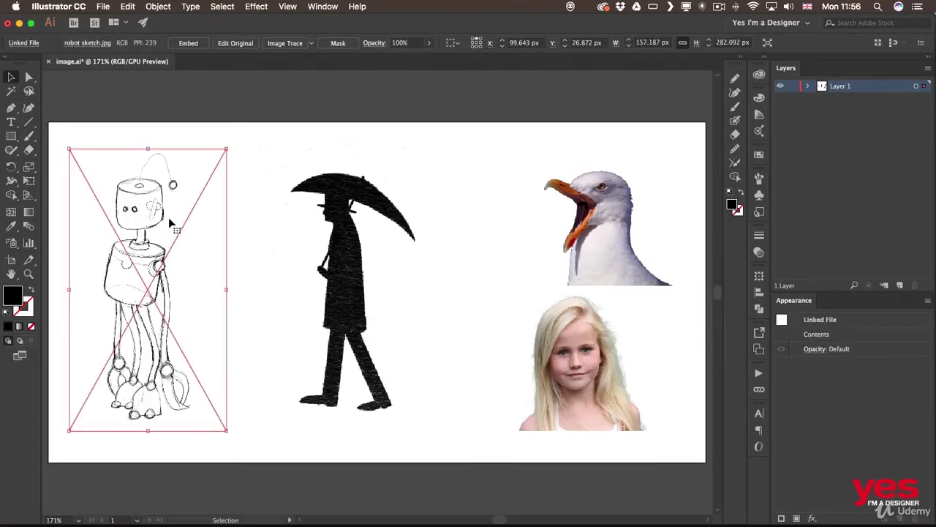
pyautogui.moveTo(189, 270); pyautogui.dragTo(309, 277)
pyautogui.press('super+plus')
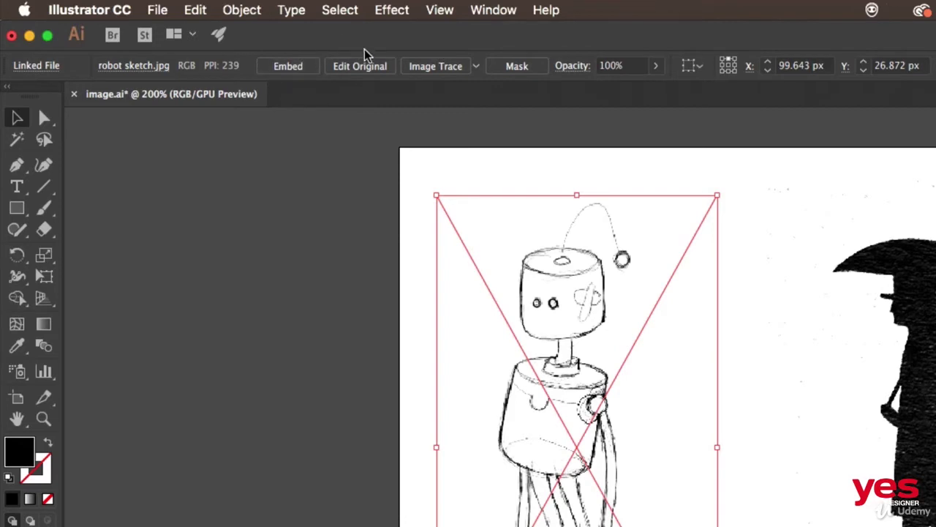
pyautogui.click(477, 66)
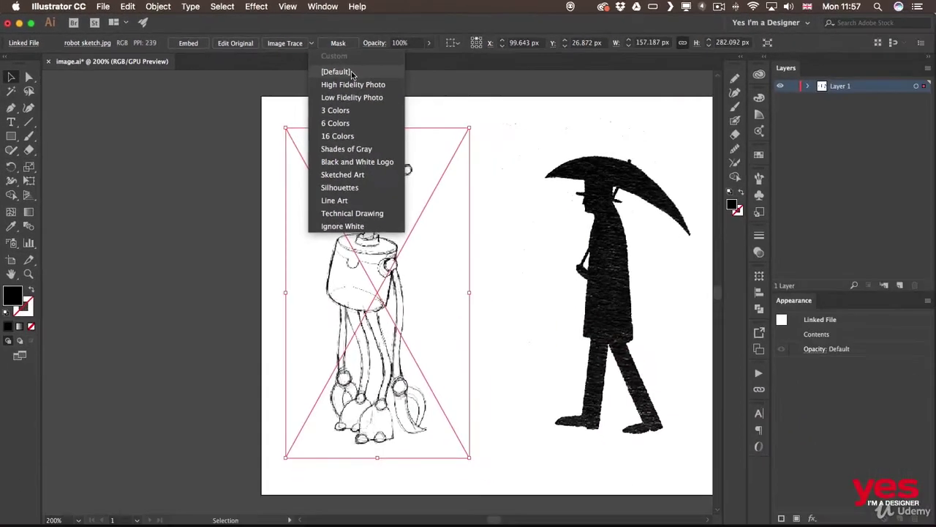
pyautogui.click(520, 112)
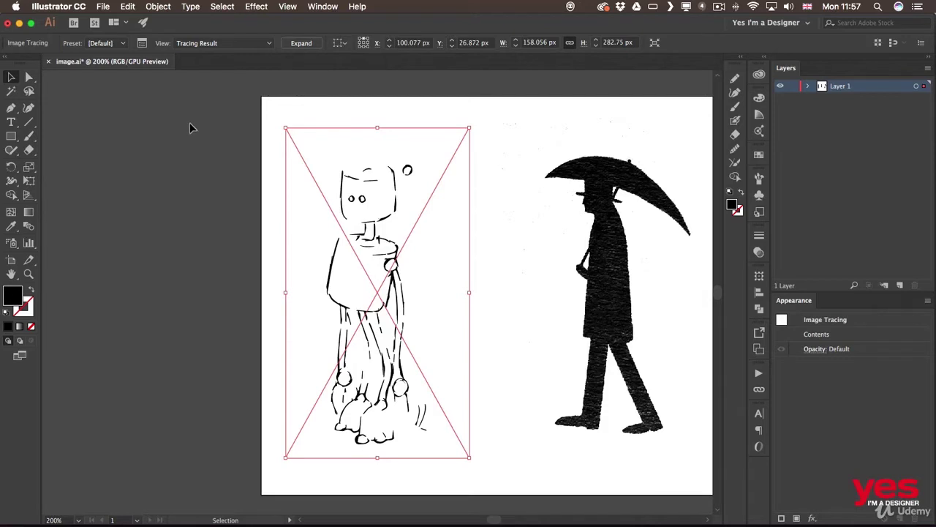
# Try the Line Art preset on the robot tracing and settle on the Sketched Art preset.
pyautogui.click(124, 46)
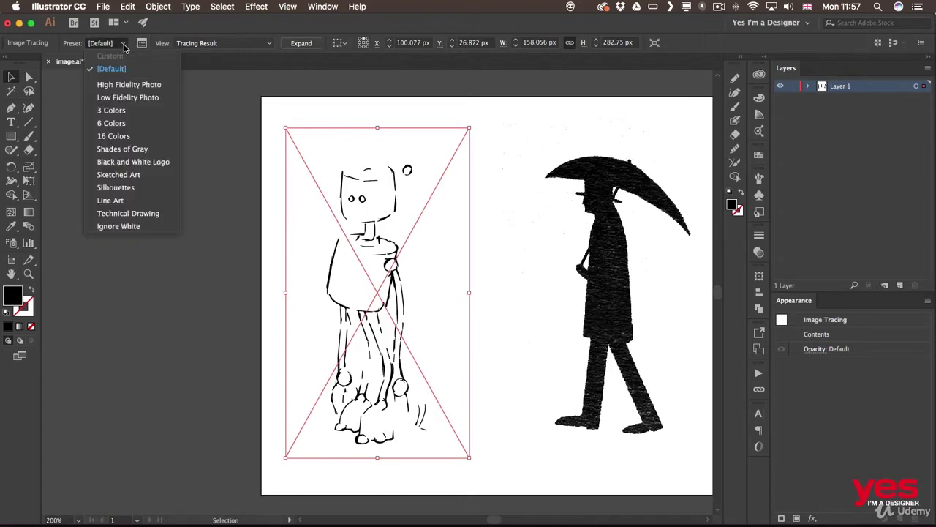
pyautogui.click(149, 198)
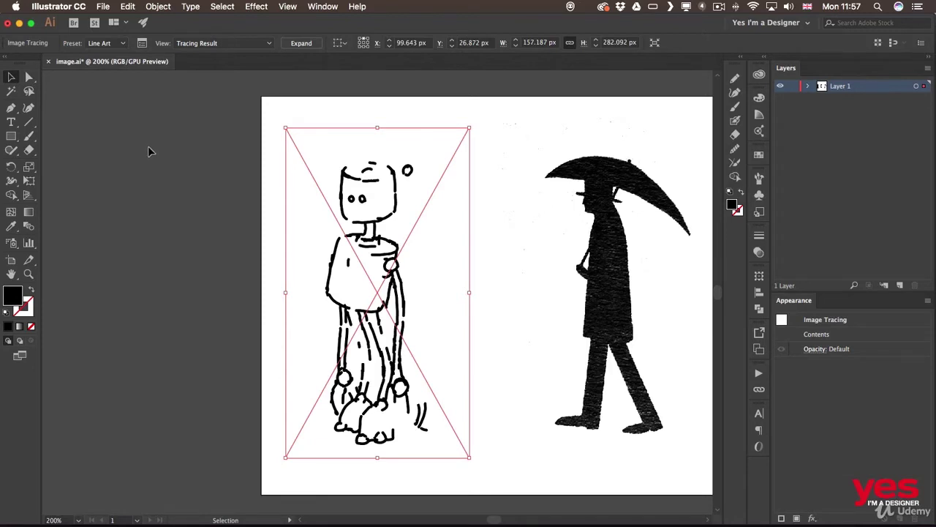
pyautogui.click(122, 44)
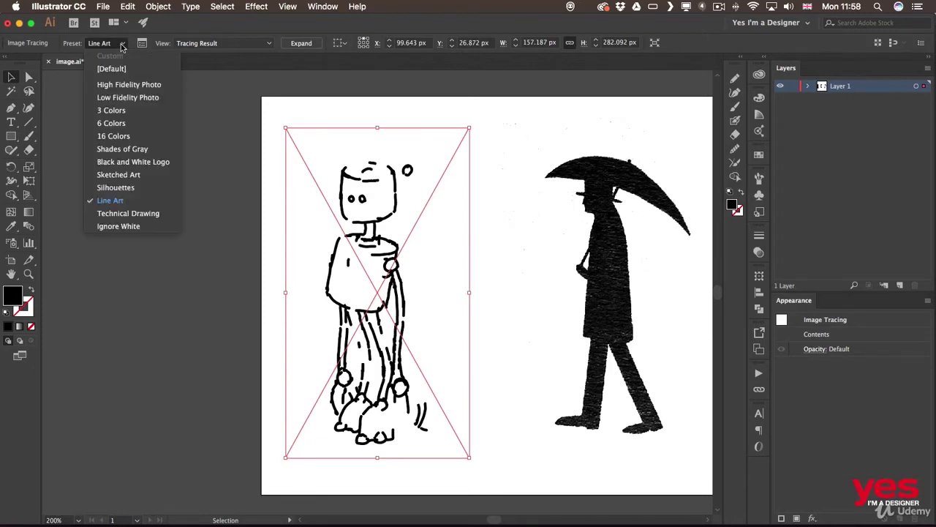
pyautogui.click(150, 174)
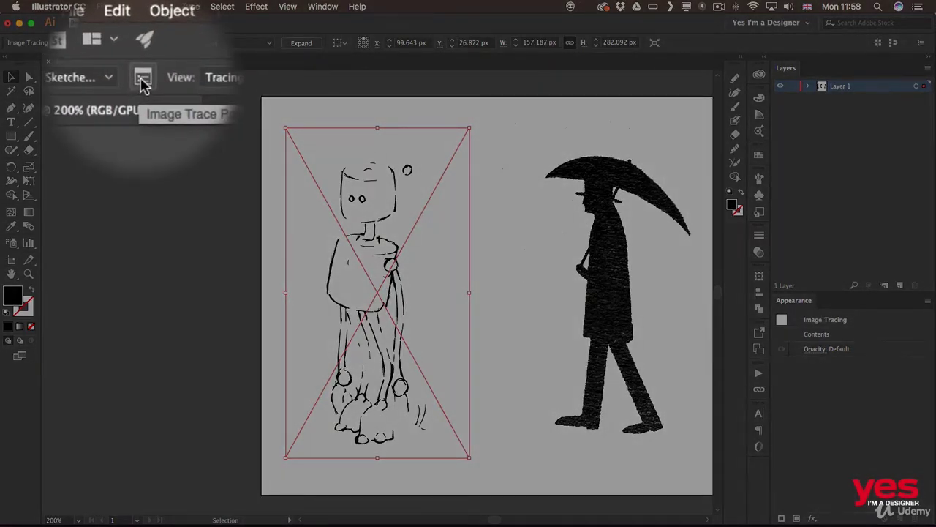
# Open the detailed Image Trace settings, place them beside the robot artwork, and reveal the advanced options.
pyautogui.click(144, 83)
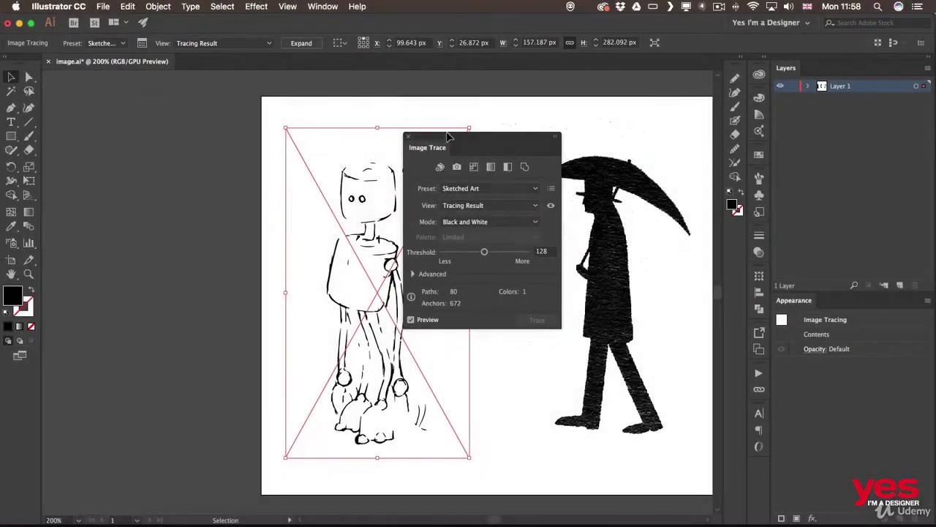
pyautogui.moveTo(481, 140)
pyautogui.mouseDown()
pyautogui.moveTo(152, 101)
pyautogui.moveTo(172, 94)
pyautogui.mouseUp()
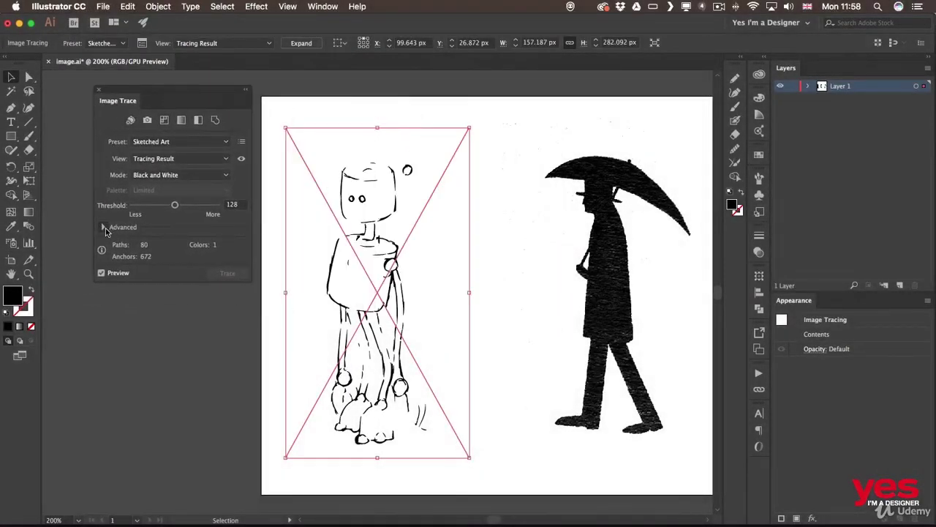
pyautogui.click(103, 228)
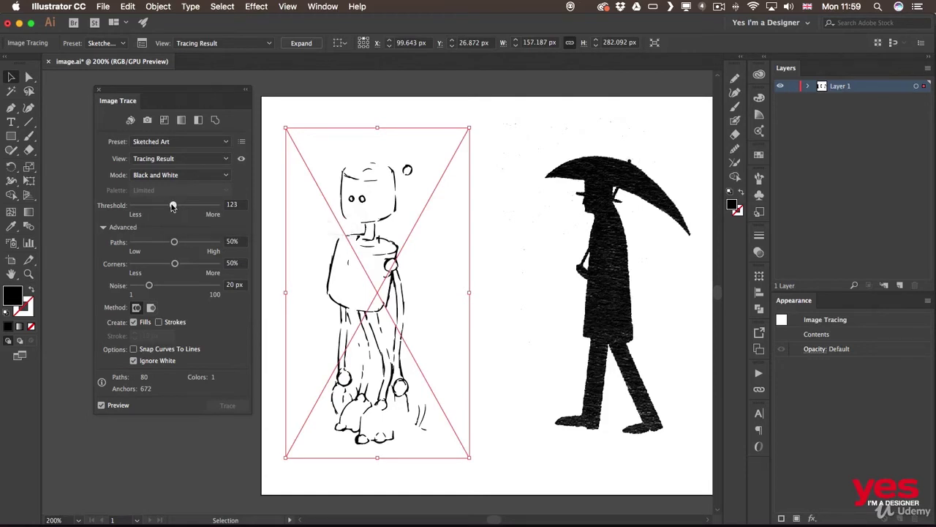
# Test low and high threshold values between 72 and 255 on the robot tracing and settle on 199.
pyautogui.moveTo(175, 206); pyautogui.dragTo(156, 206)
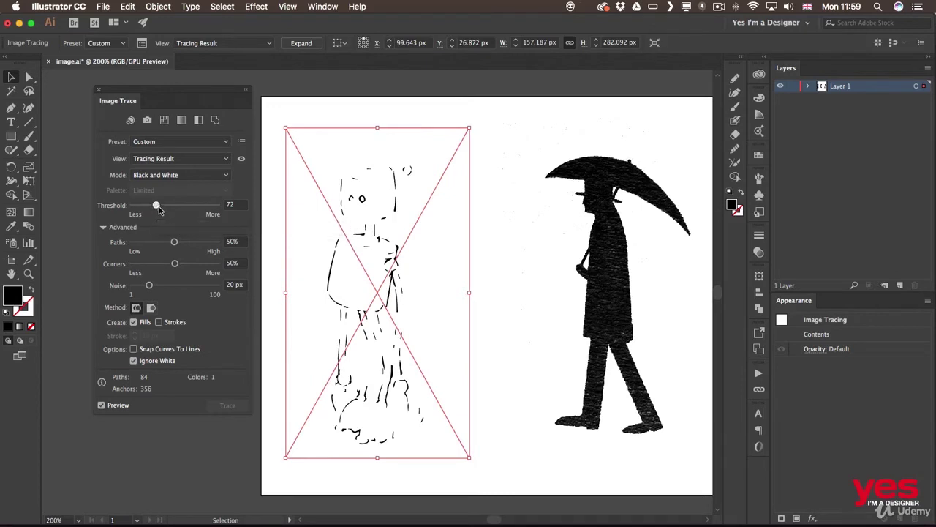
pyautogui.moveTo(180, 208); pyautogui.dragTo(193, 208)
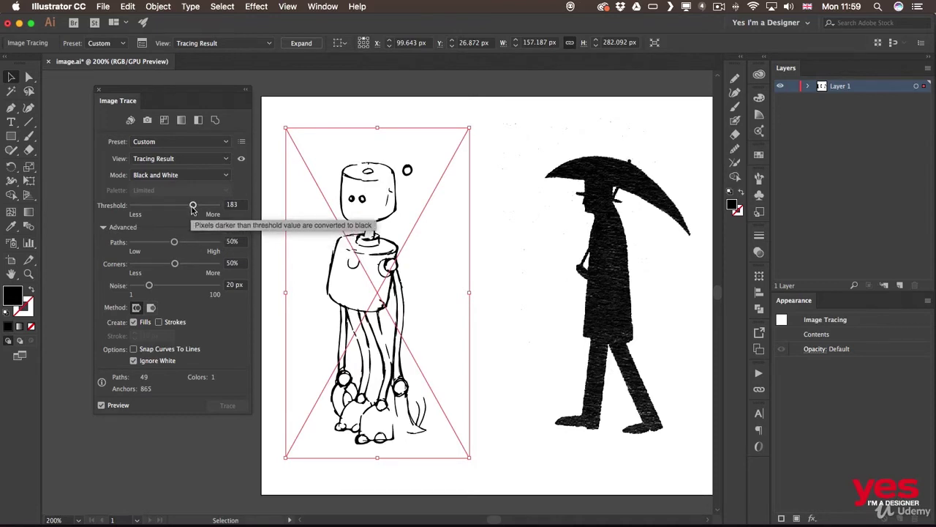
pyautogui.moveTo(193, 205); pyautogui.dragTo(195, 206)
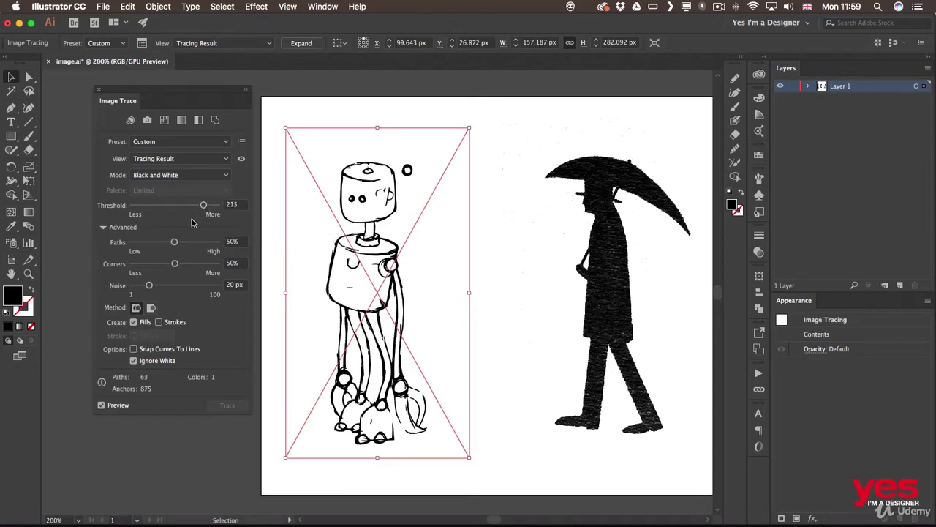
pyautogui.moveTo(203, 205); pyautogui.dragTo(218, 205)
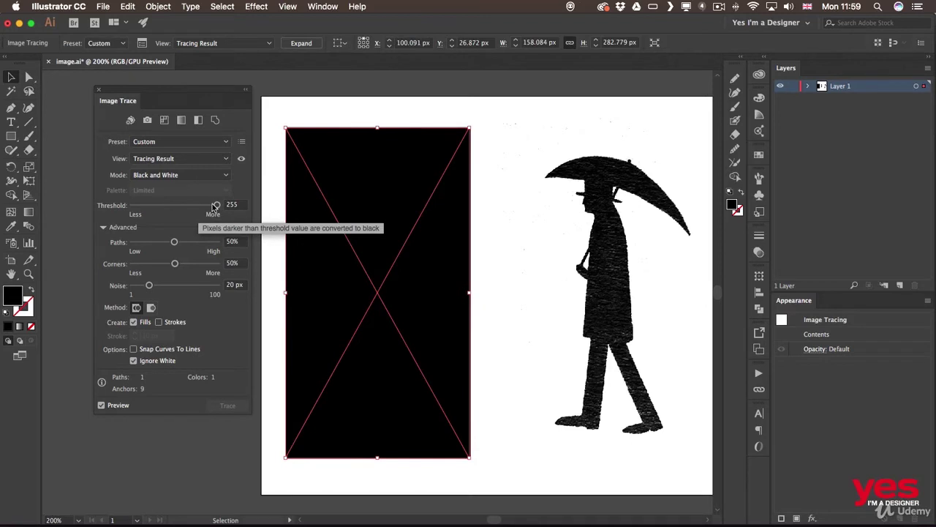
pyautogui.moveTo(209, 205); pyautogui.dragTo(208, 206)
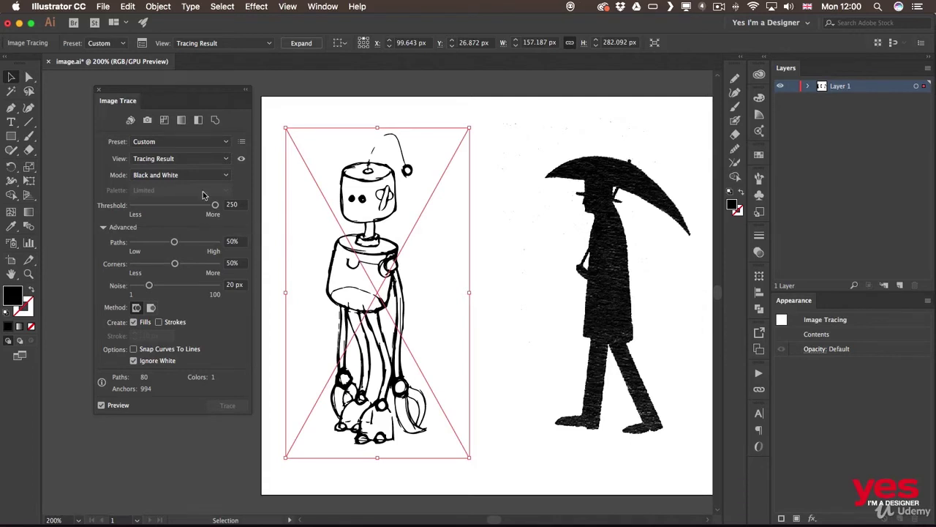
pyautogui.moveTo(215, 204); pyautogui.dragTo(199, 206)
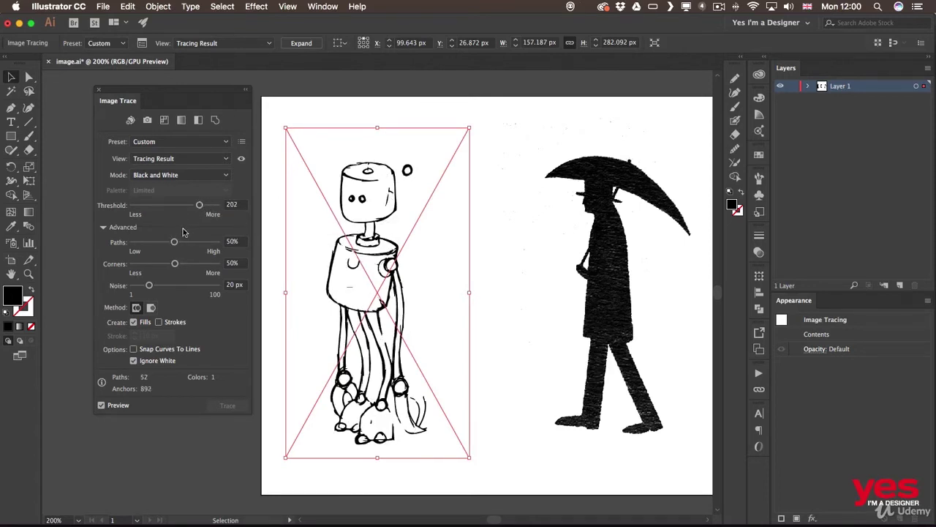
pyautogui.click(213, 206)
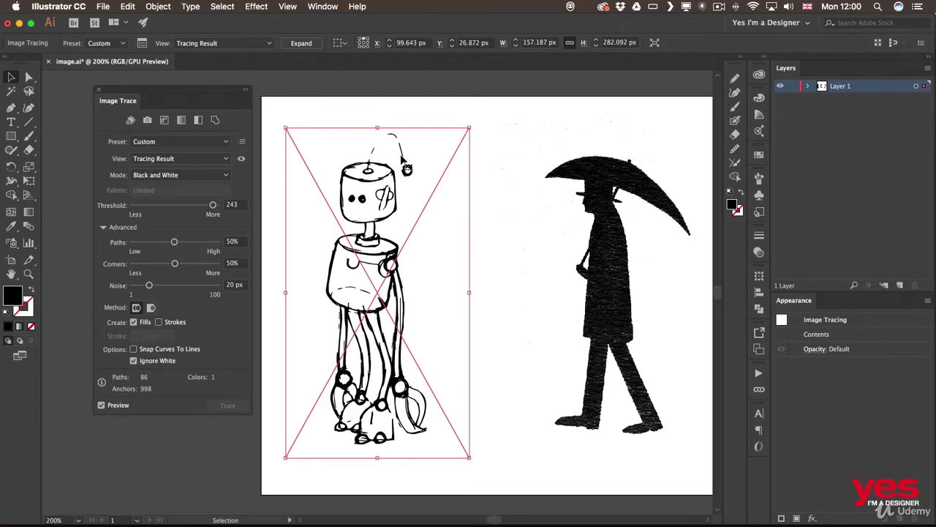
pyautogui.moveTo(211, 205); pyautogui.dragTo(203, 205)
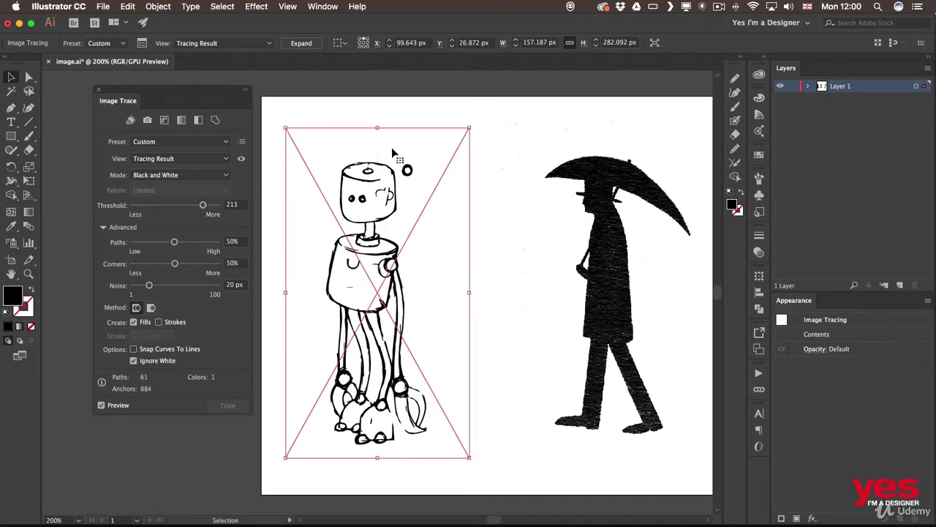
pyautogui.moveTo(202, 206); pyautogui.dragTo(198, 207)
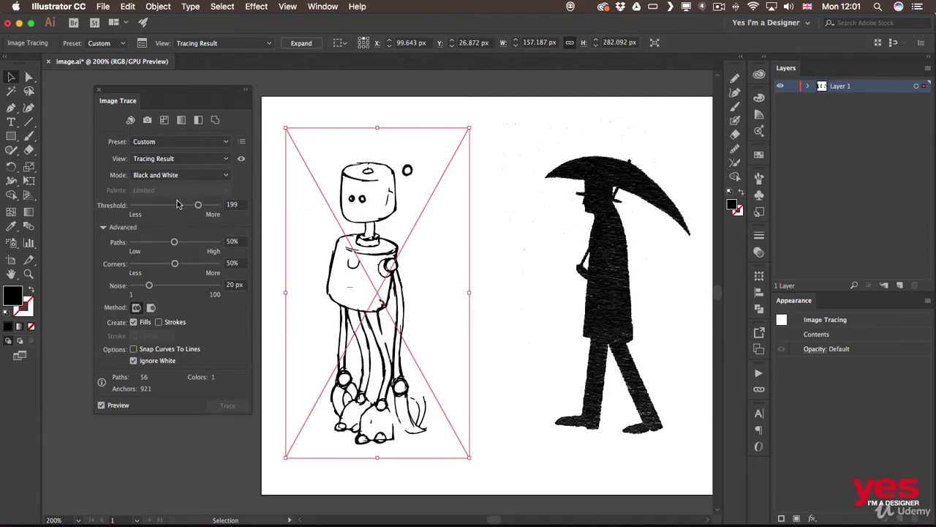
pyautogui.click(225, 221)
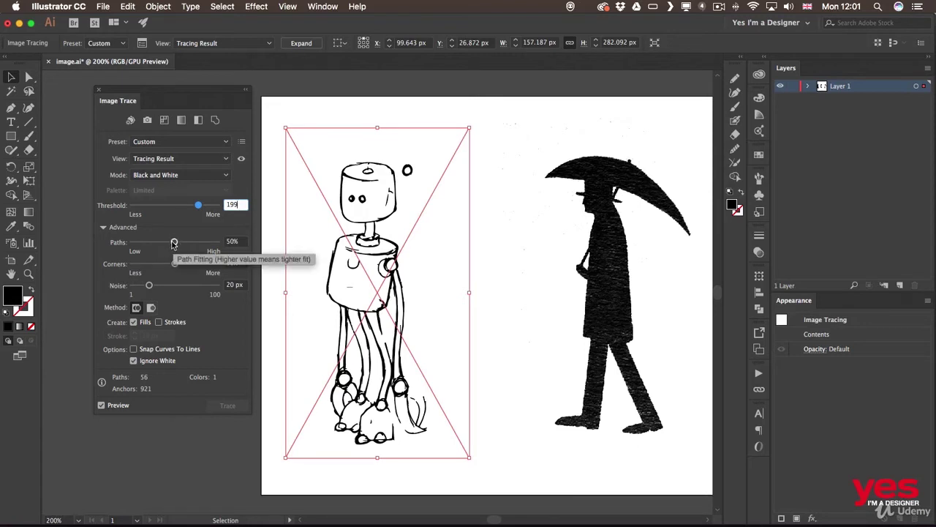
# Compare path fitting at 19% and 100% on the robot tracing and set Paths to 20%.
pyautogui.moveTo(175, 243); pyautogui.dragTo(148, 243)
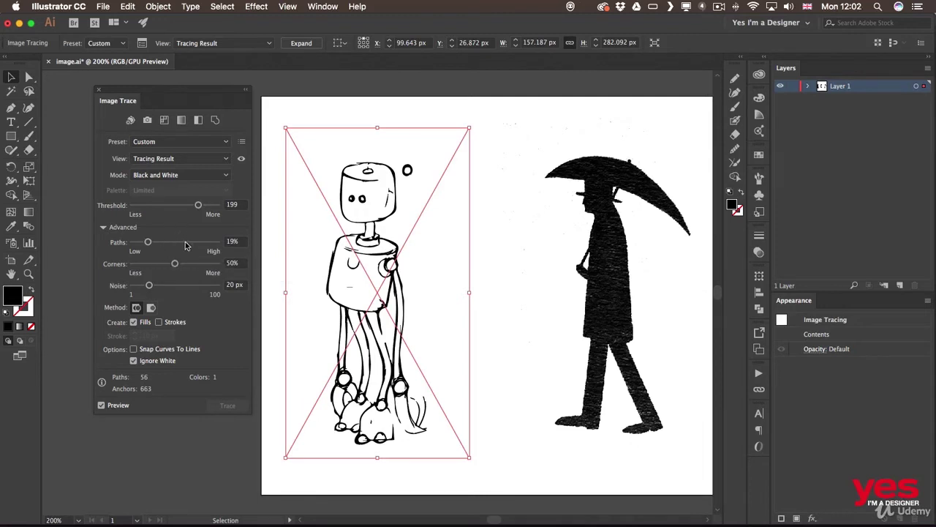
pyautogui.moveTo(204, 242); pyautogui.dragTo(231, 247)
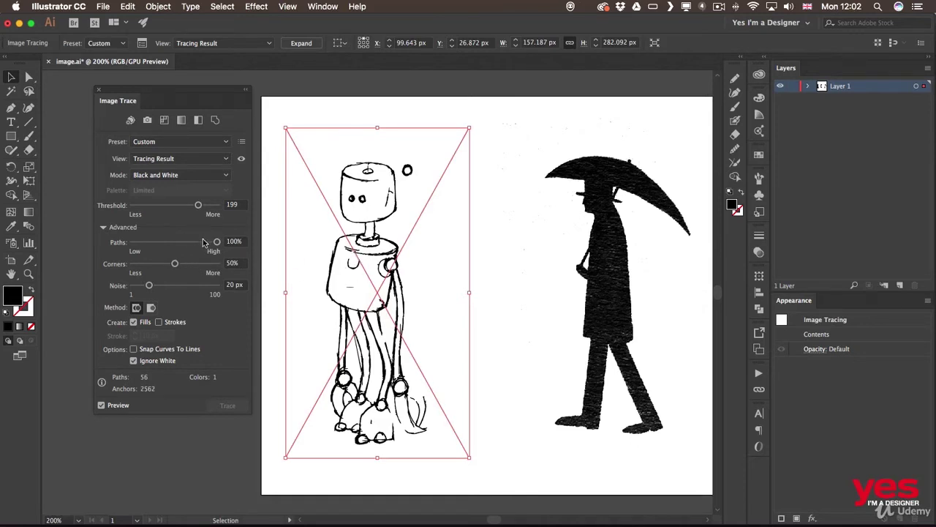
pyautogui.moveTo(216, 242); pyautogui.dragTo(150, 242)
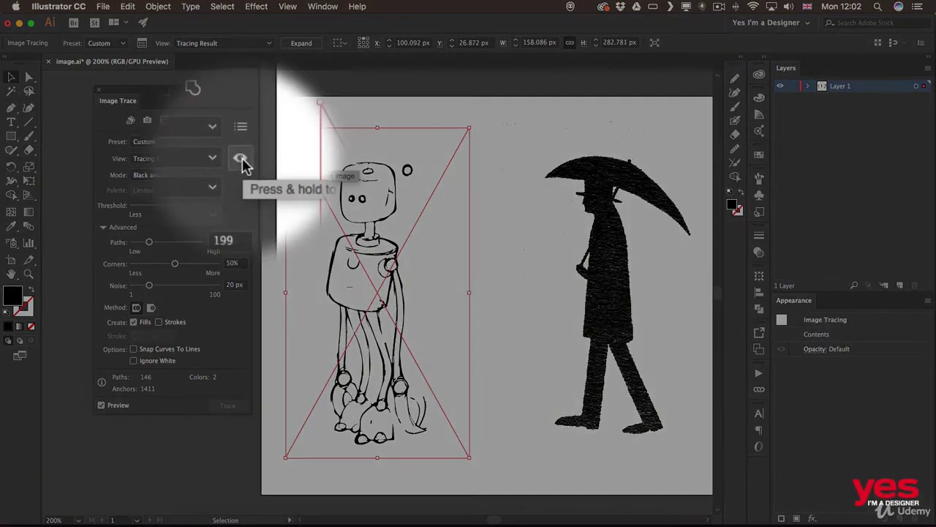
# Compare the robot's source image with its tracing result by switching repeatedly between the two views.
pyautogui.click(242, 161)
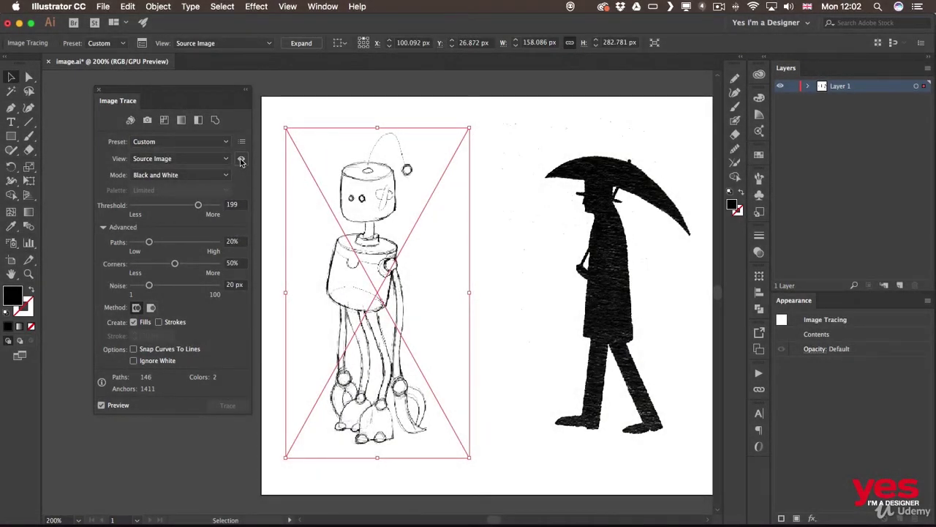
pyautogui.moveTo(242, 161); pyautogui.dragTo(240, 167)
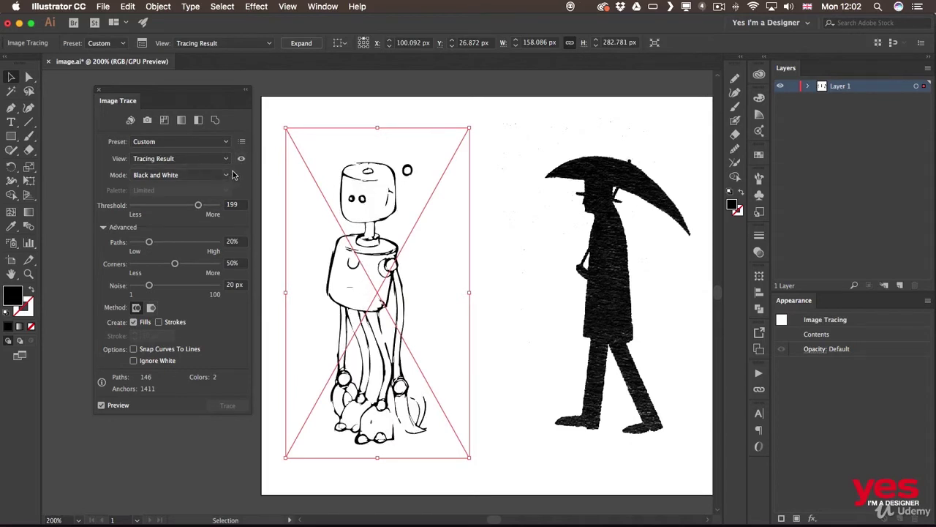
pyautogui.click(242, 161)
pyautogui.moveTo(242, 163); pyautogui.dragTo(240, 166)
pyautogui.click(241, 162)
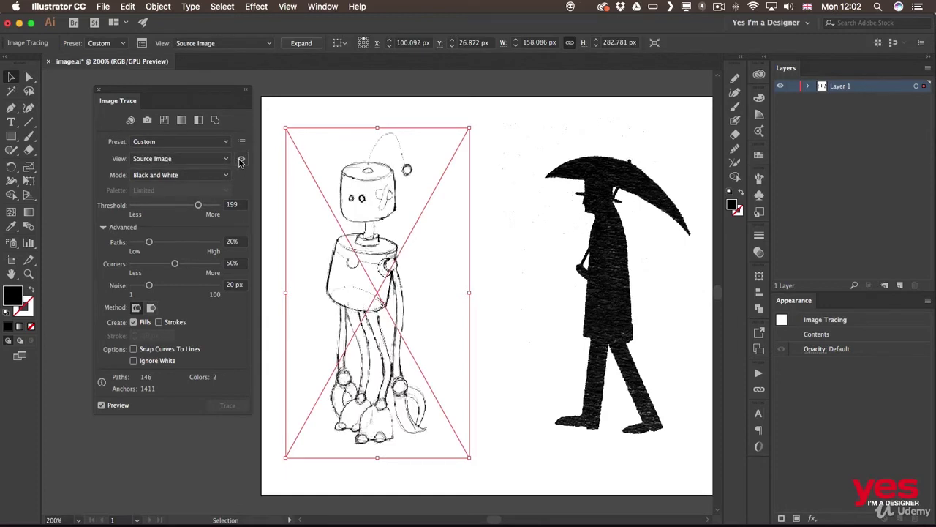
pyautogui.click(240, 162)
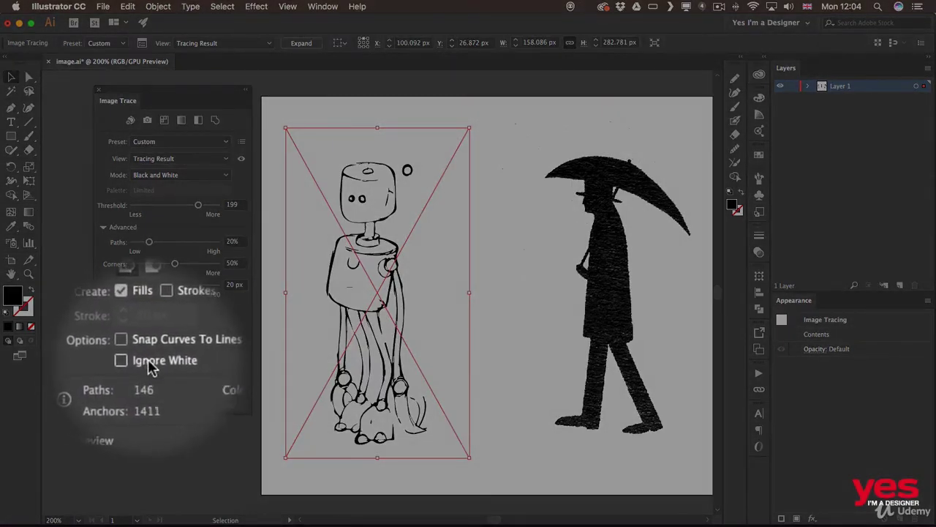
# Compare the robot tracing with and without Ignore White, leave the option on, and expand the tracing into editable paths.
pyautogui.click(147, 363)
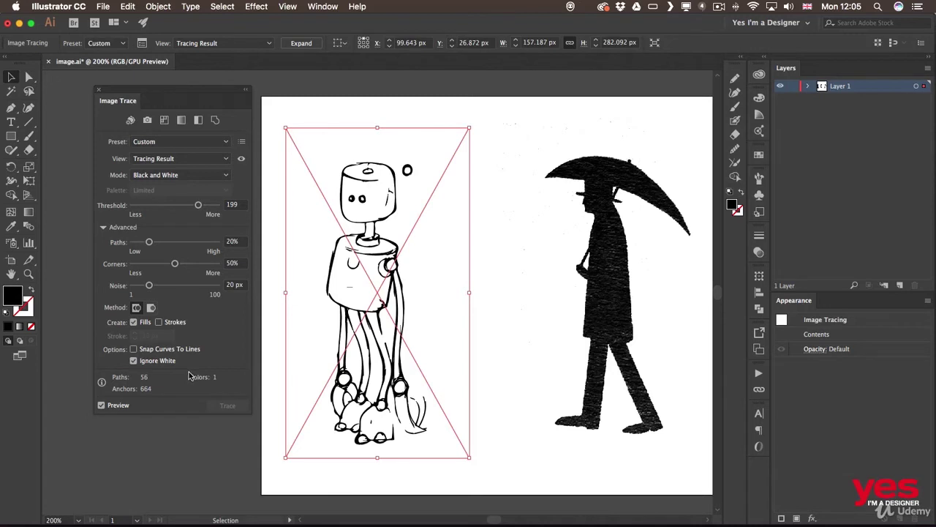
pyautogui.click(134, 361)
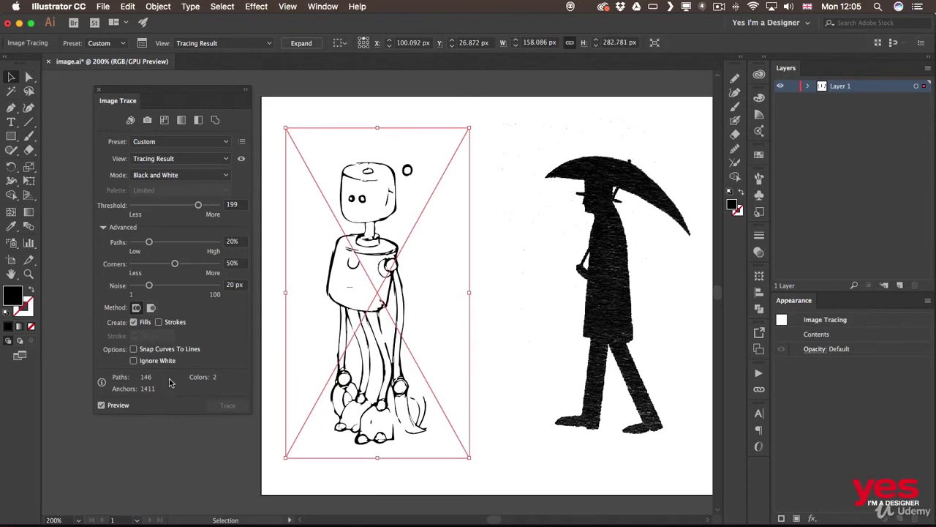
pyautogui.click(166, 362)
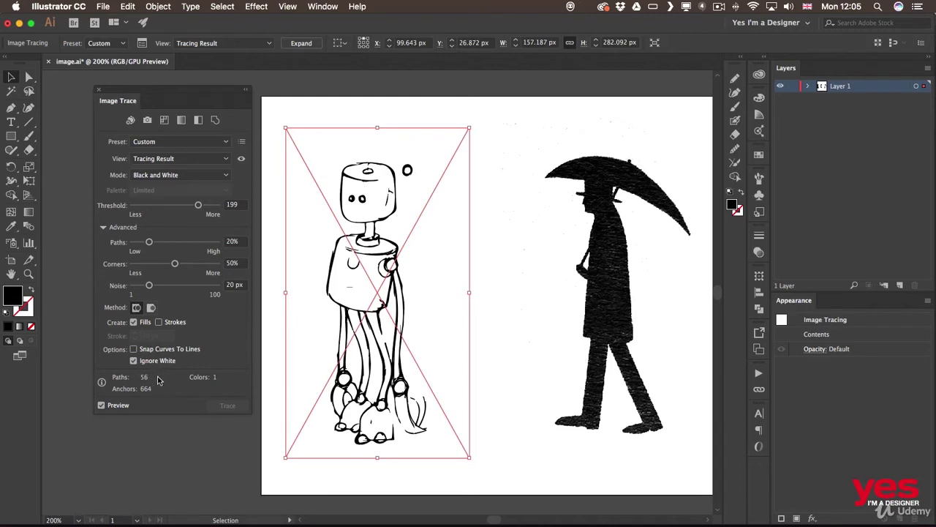
pyautogui.click(300, 43)
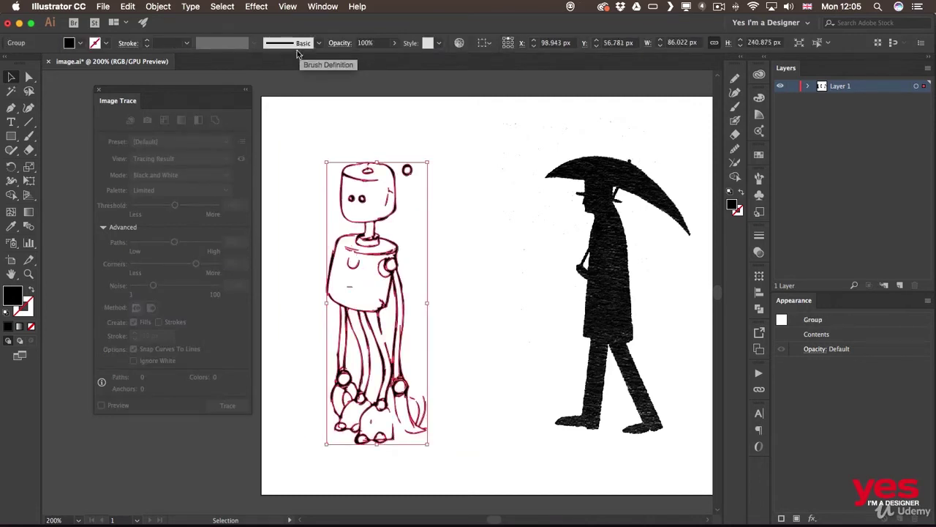
pyautogui.click(473, 157)
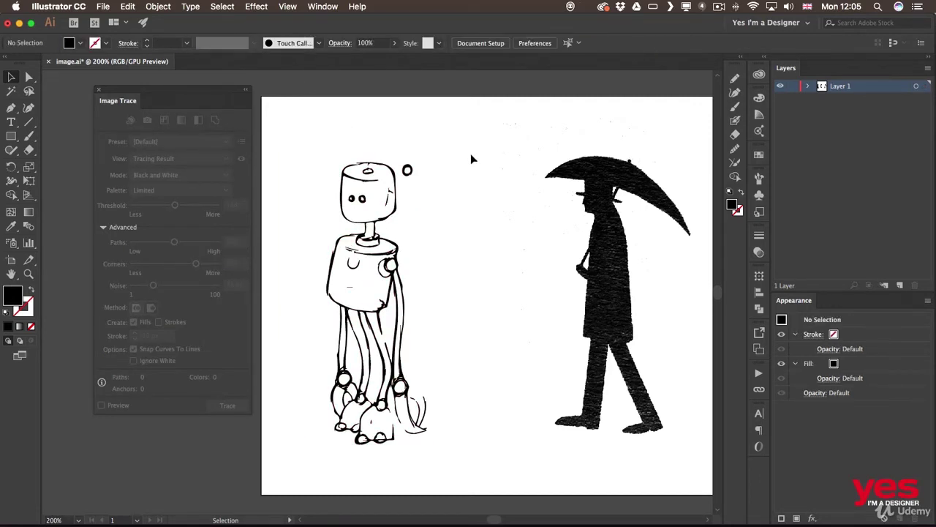
# Draw a curved antenna about 32 by 23 px from the robot's head to the small circle with the Pencil tool, using a black 1 pt stroke.
pyautogui.press('n')
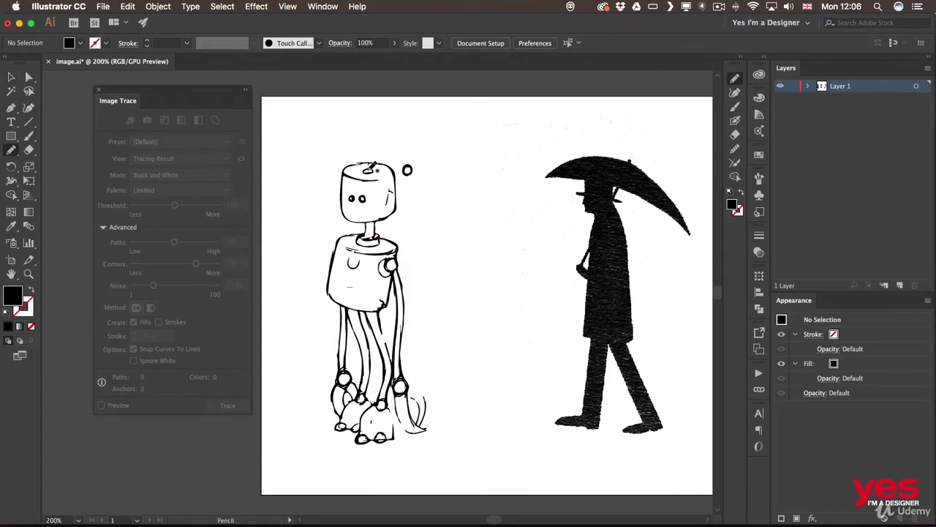
pyautogui.moveTo(370, 170)
pyautogui.mouseDown()
pyautogui.moveTo(370, 155)
pyautogui.moveTo(387, 148)
pyautogui.moveTo(404, 169)
pyautogui.mouseUp()
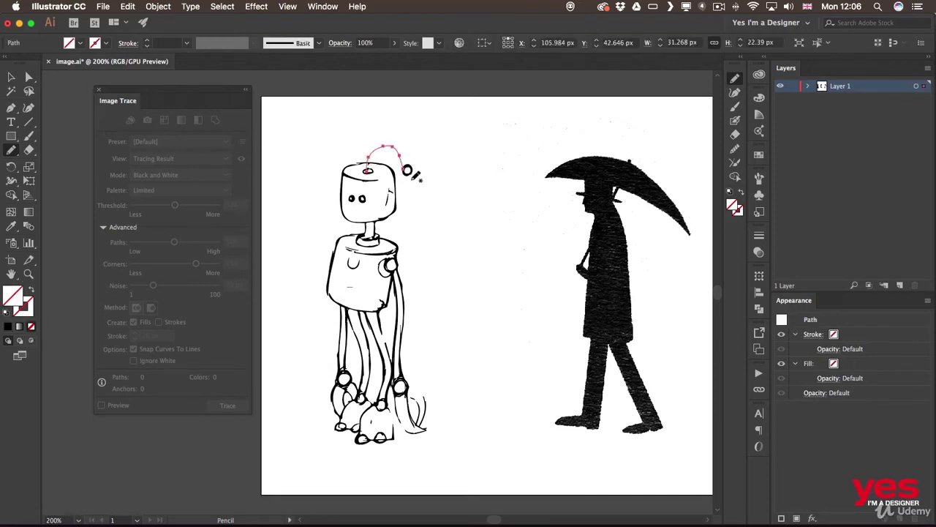
pyautogui.press('v')
pyautogui.click(428, 171)
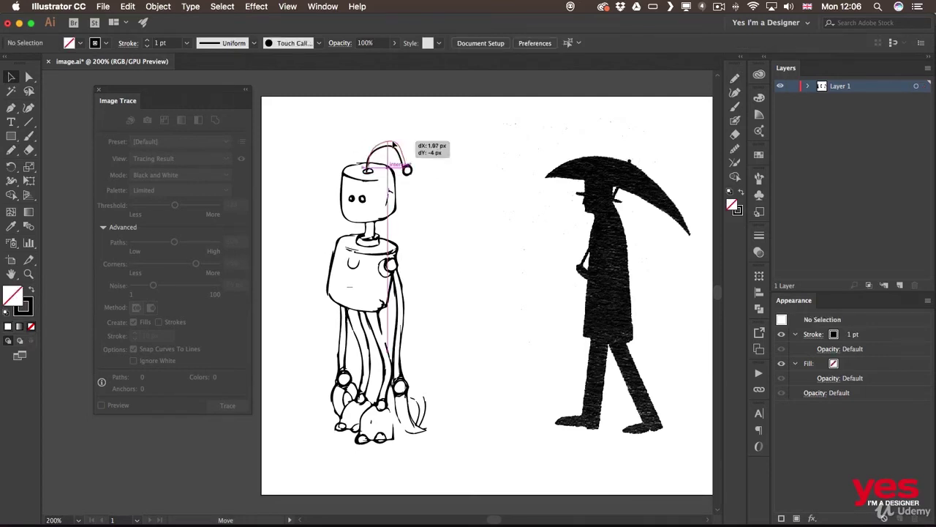
pyautogui.click(389, 148)
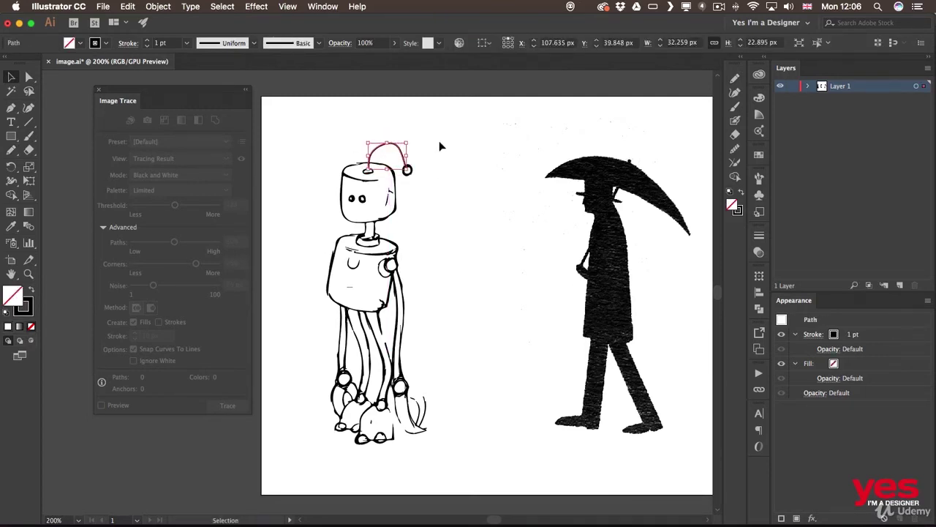
pyautogui.click(469, 152)
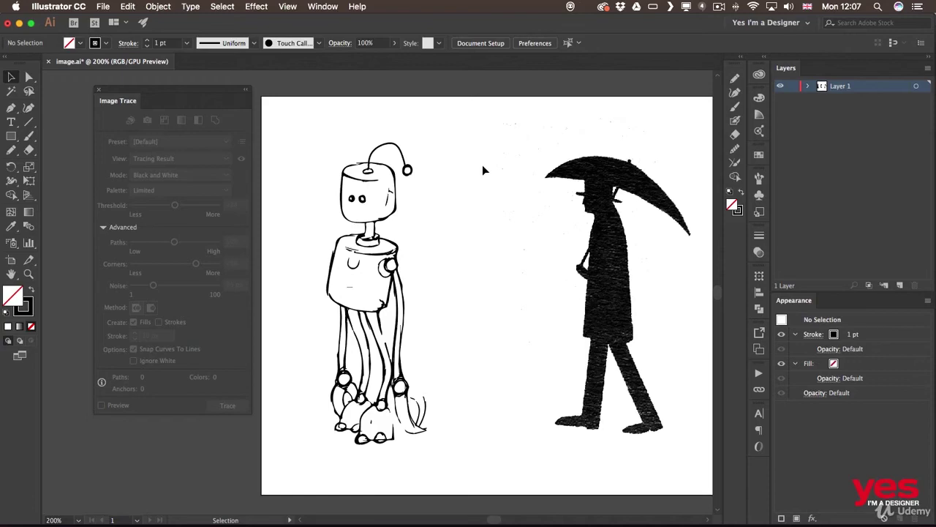
# Trace the linked image of the man with the umbrella using the Silhouettes preset.
pyautogui.scroll(-1, 483, 170)
pyautogui.hscroll(-1, 483, 170)
pyautogui.press('space')
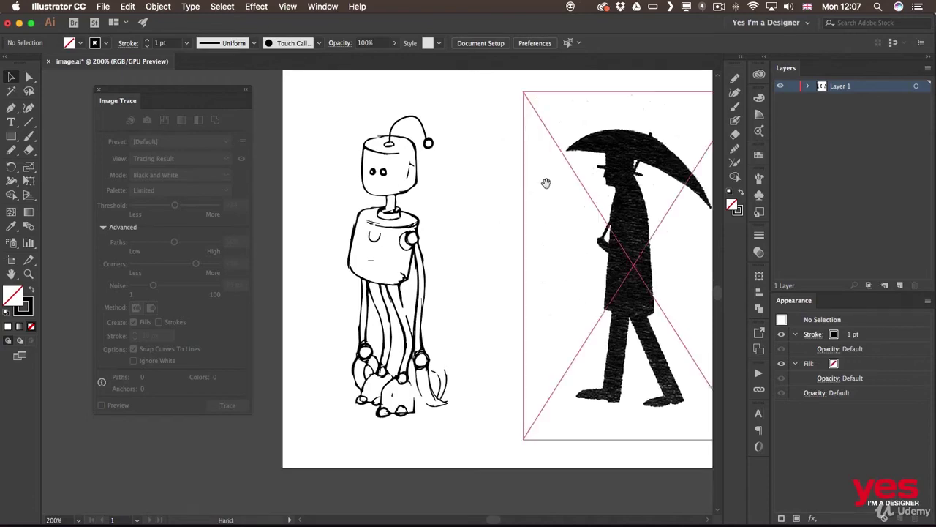
pyautogui.moveTo(550, 185)
pyautogui.mouseDown()
pyautogui.moveTo(473, 212)
pyautogui.moveTo(374, 213)
pyautogui.moveTo(349, 195)
pyautogui.mouseUp()
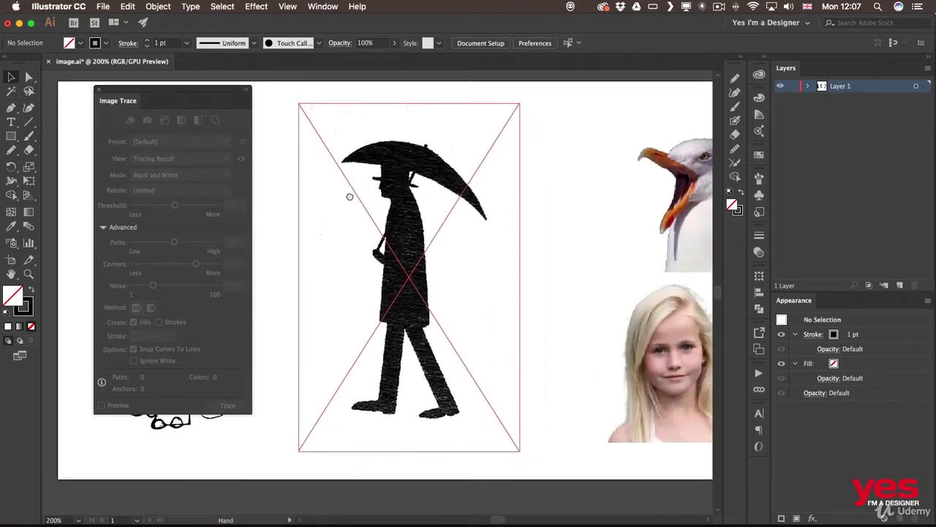
pyautogui.click(408, 212)
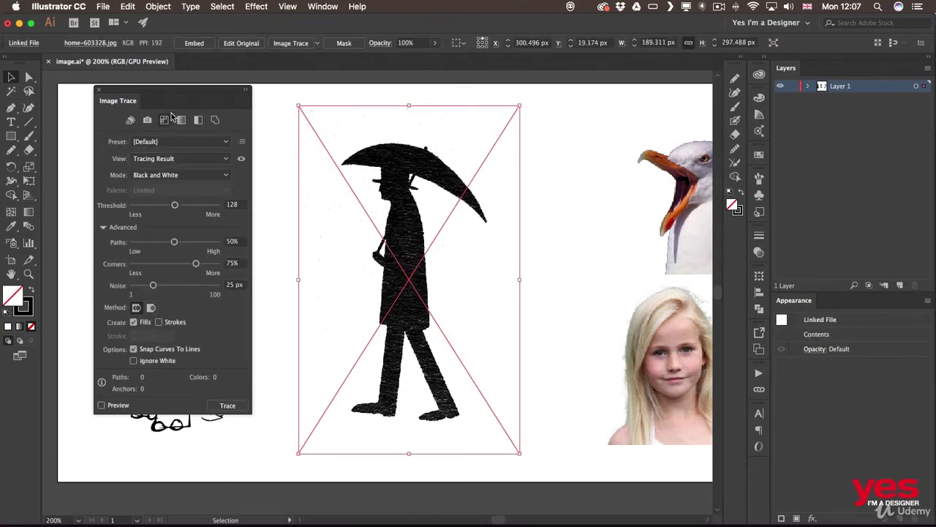
pyautogui.click(164, 142)
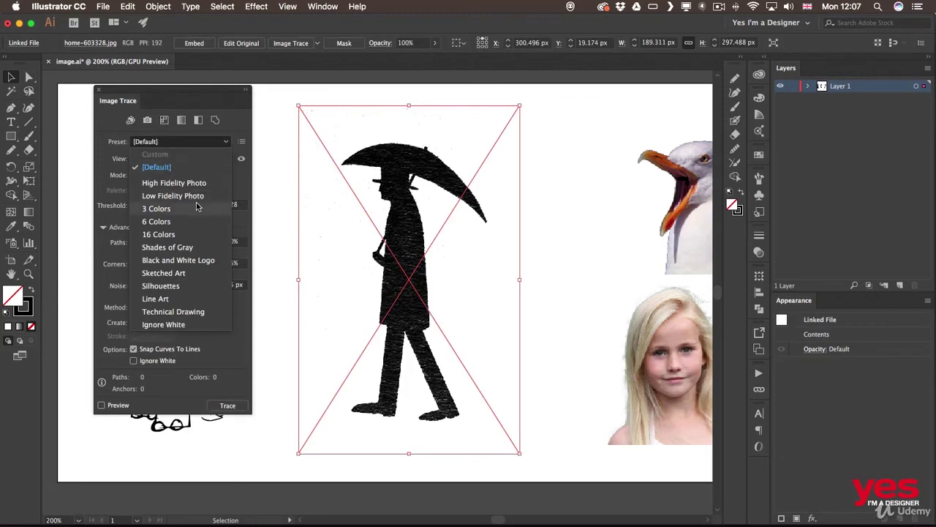
pyautogui.click(187, 287)
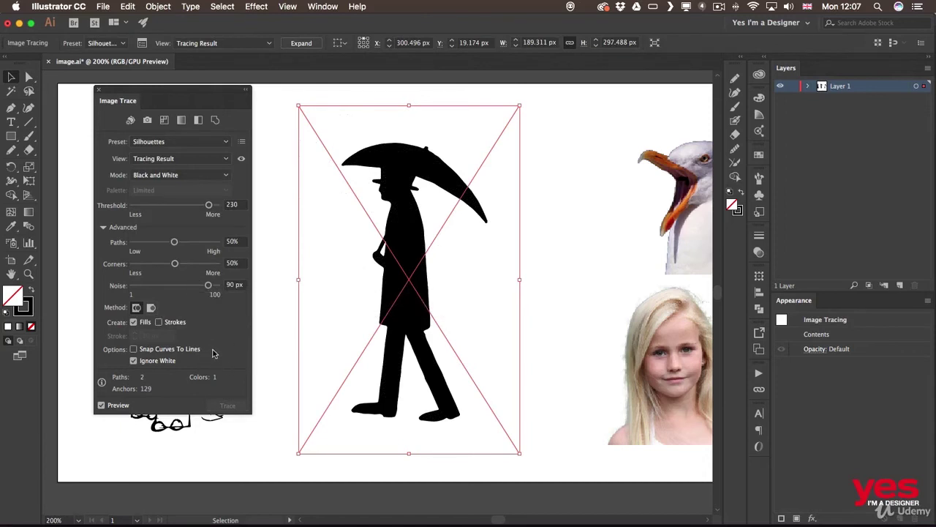
# Show the source image of the man with the umbrella to compare it with the silhouette tracing.
pyautogui.click(243, 157)
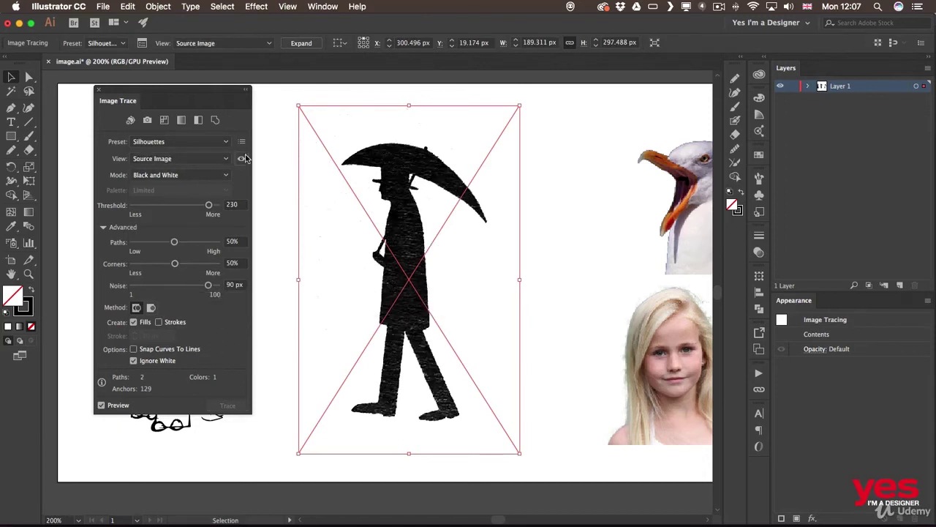
# Compare the umbrella man's Silhouettes tracing result with its source image.
pyautogui.click(242, 158)
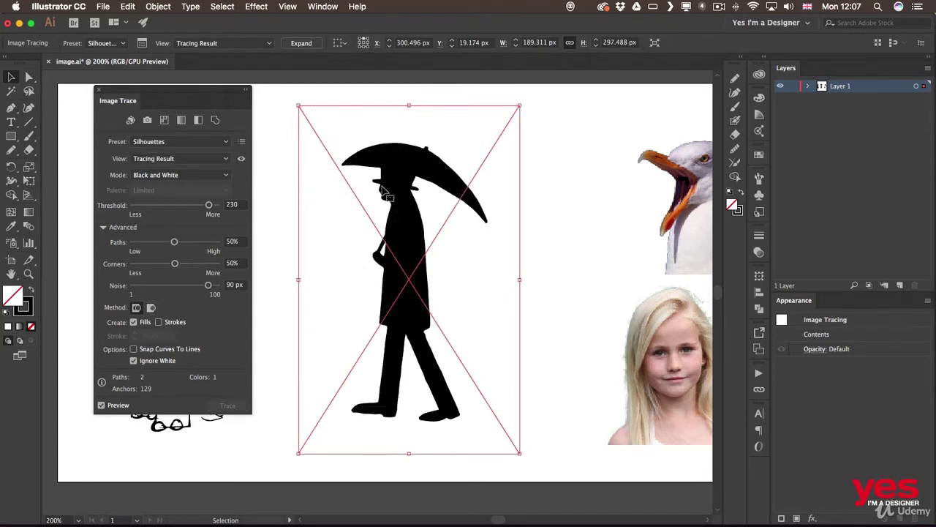
pyautogui.click(242, 158)
pyautogui.click(243, 159)
# Lower the Threshold of the umbrella man's trace to about 75, checking the tracing result against the source image.
pyautogui.moveTo(209, 206); pyautogui.dragTo(151, 208)
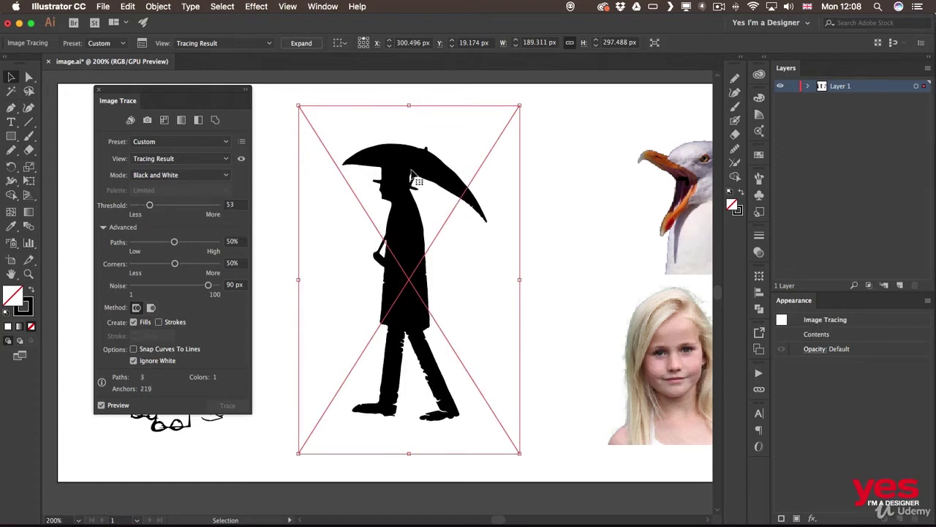
pyautogui.moveTo(149, 207); pyautogui.dragTo(149, 209)
pyautogui.click(242, 159)
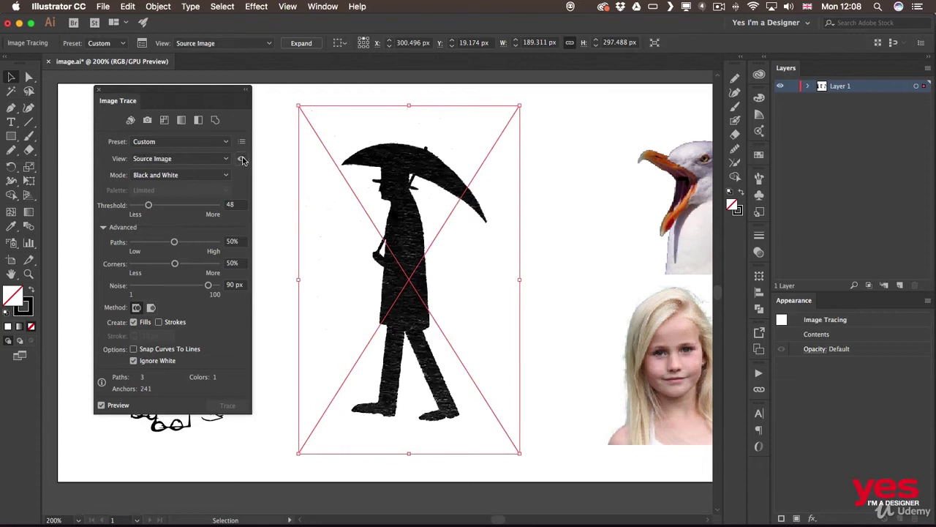
pyautogui.moveTo(242, 159); pyautogui.dragTo(242, 159)
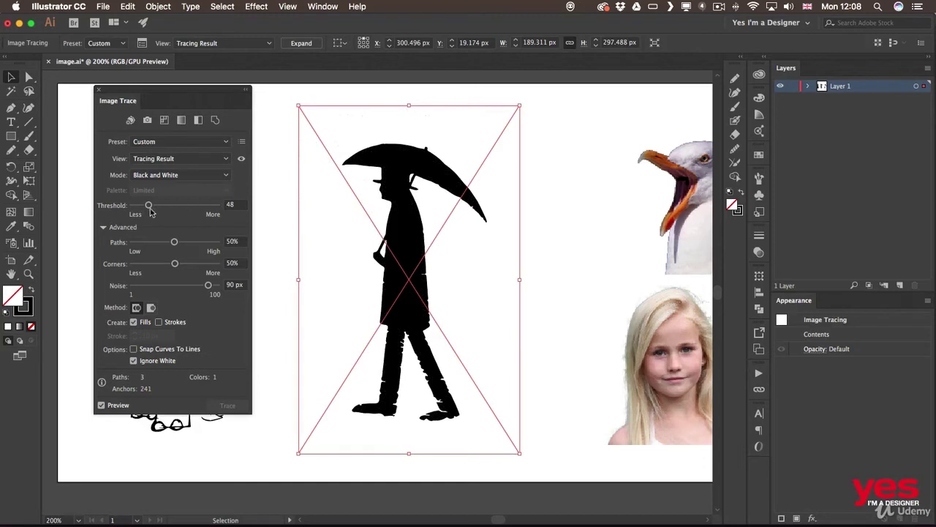
pyautogui.moveTo(149, 211); pyautogui.dragTo(158, 208)
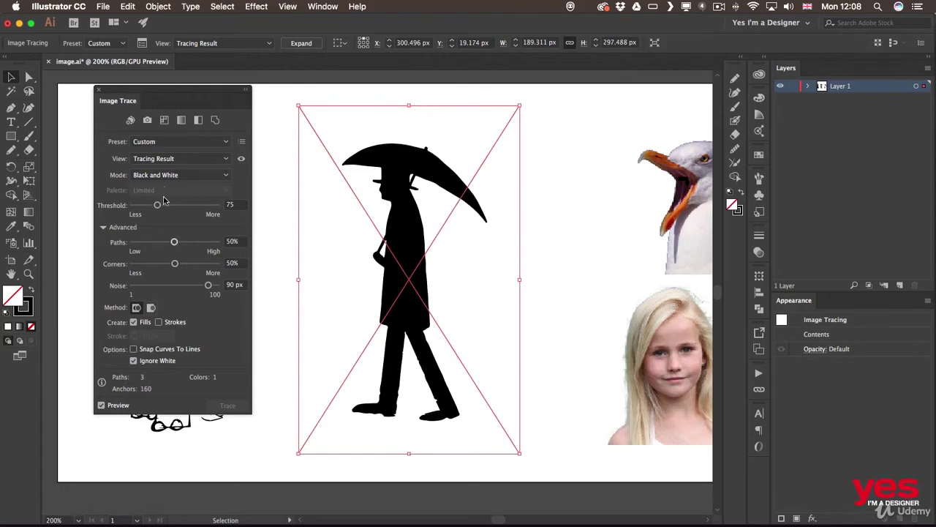
pyautogui.moveTo(158, 205); pyautogui.dragTo(160, 207)
# Expand the umbrella man's trace into editable vector paths and close the Image Trace settings.
pyautogui.click(303, 44)
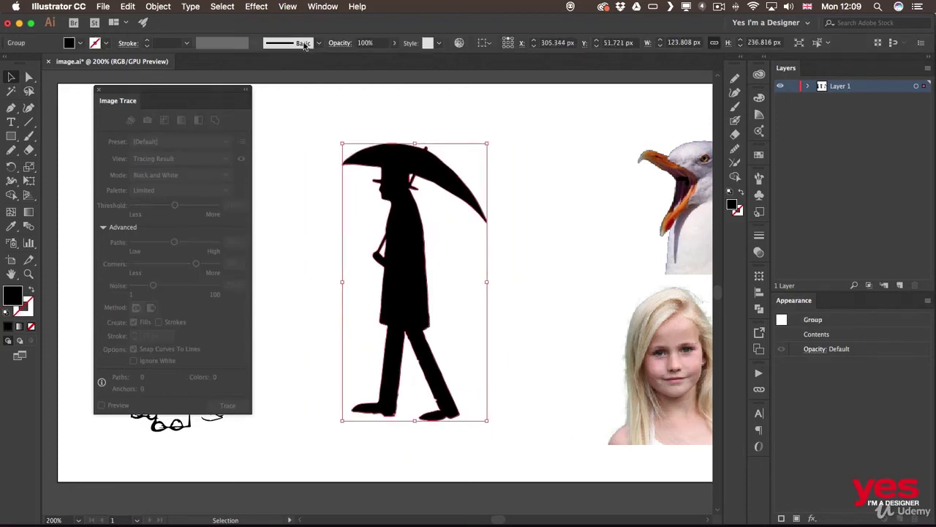
pyautogui.click(98, 89)
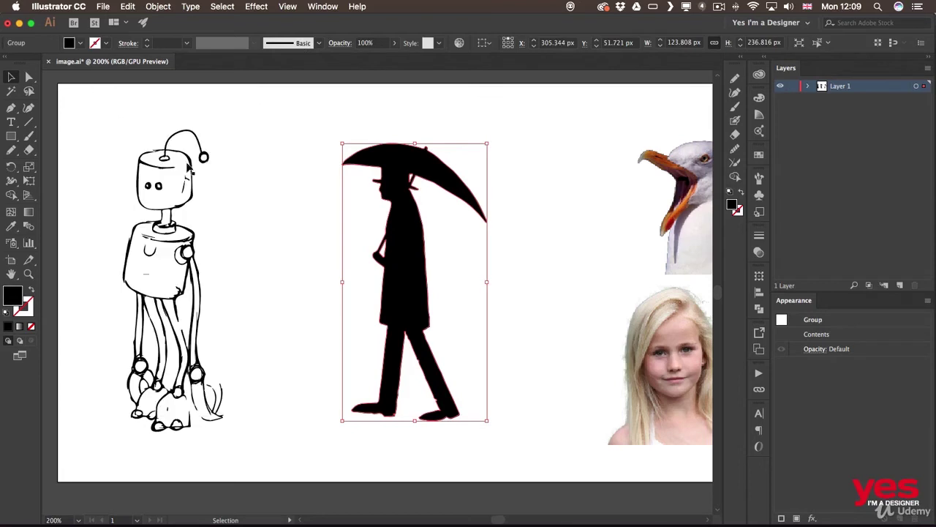
# Examine the paths inside the umbrella man and robot groups in Layer 1, and collapse both groups.
pyautogui.hscroll(-2, 251, 173)
pyautogui.scroll(-1, 251, 173)
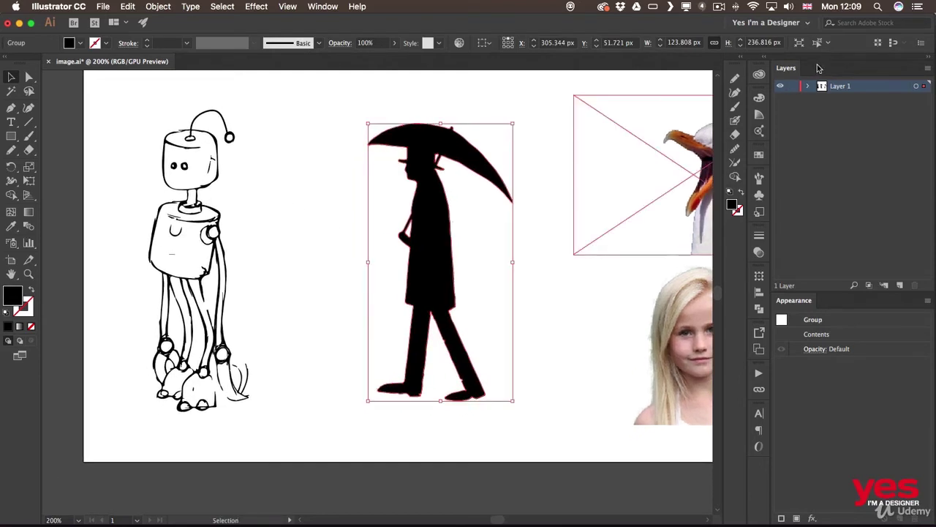
pyautogui.click(809, 86)
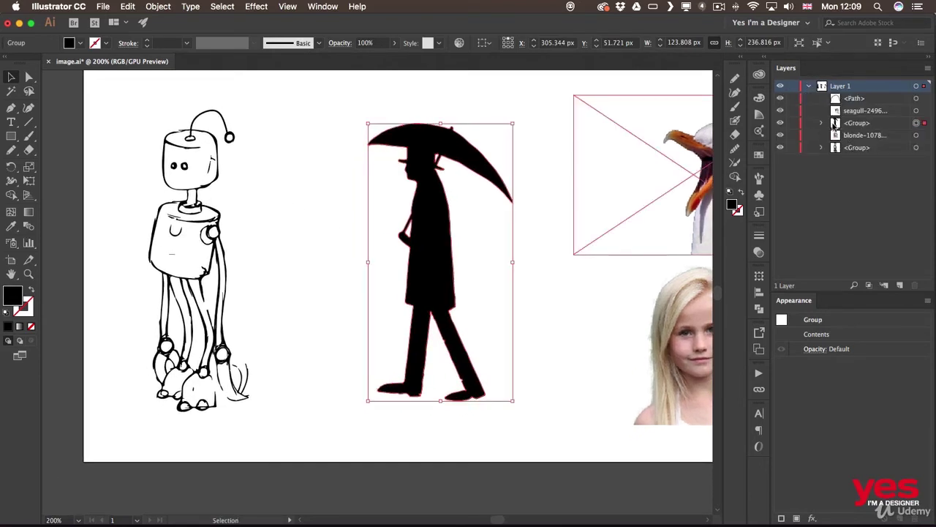
pyautogui.click(822, 123)
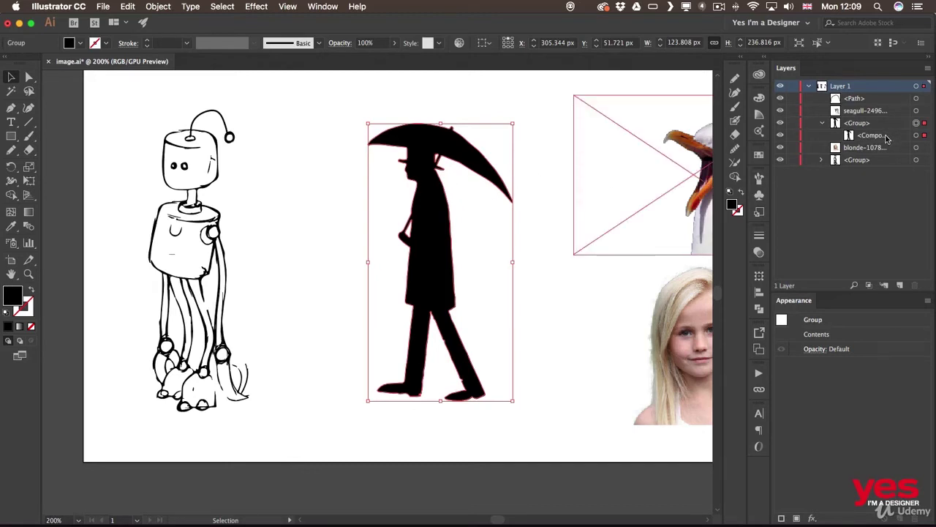
pyautogui.click(823, 160)
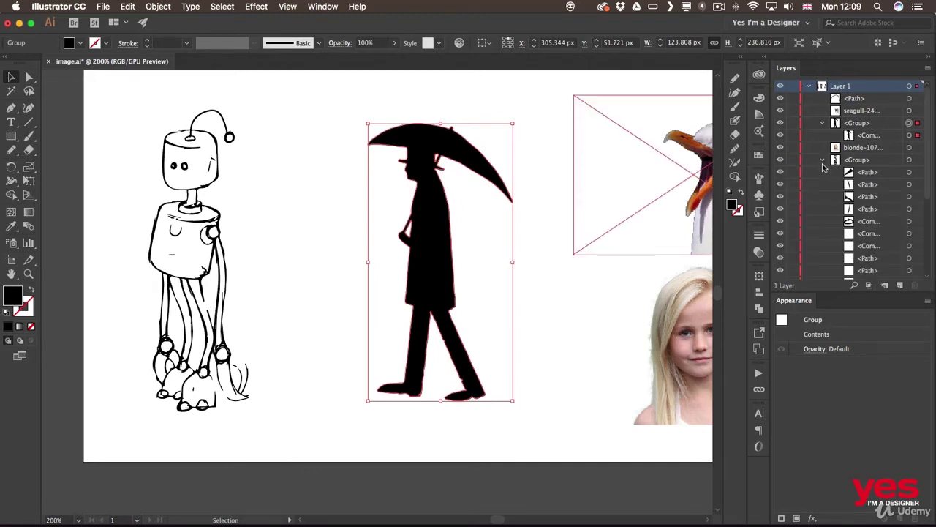
pyautogui.click(189, 223)
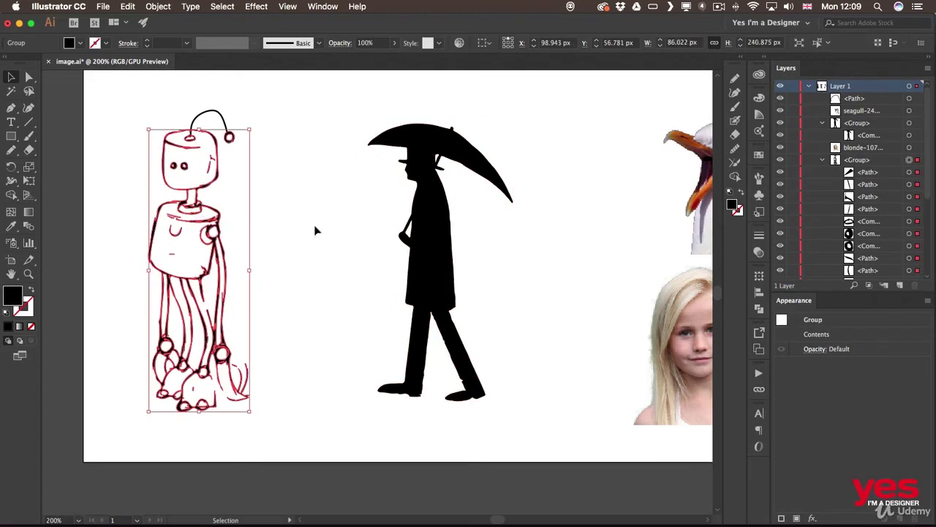
pyautogui.scroll(-10, 878, 183)
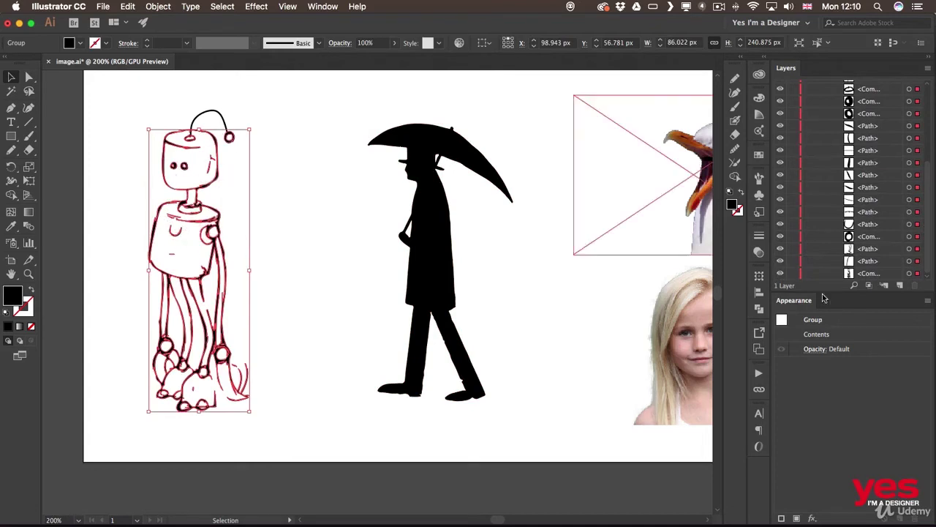
pyautogui.moveTo(823, 299); pyautogui.dragTo(817, 364)
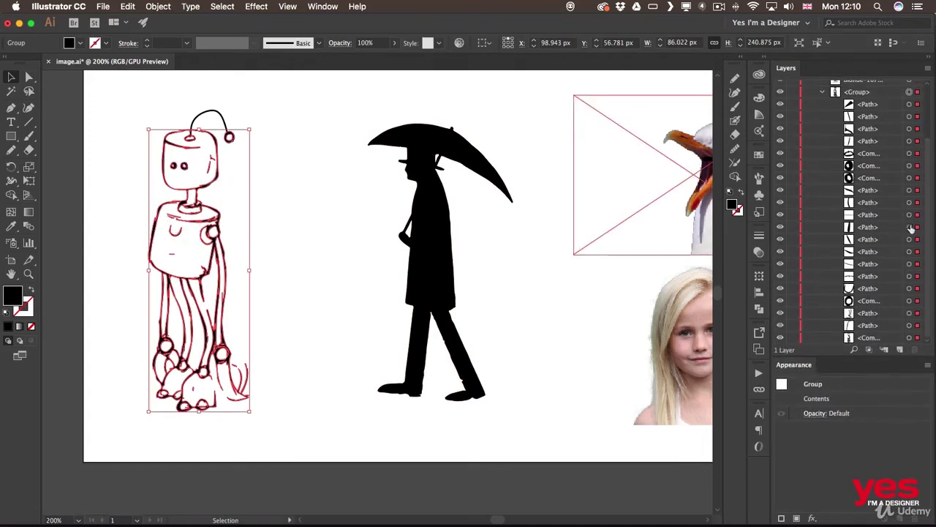
pyautogui.scroll(10, 823, 156)
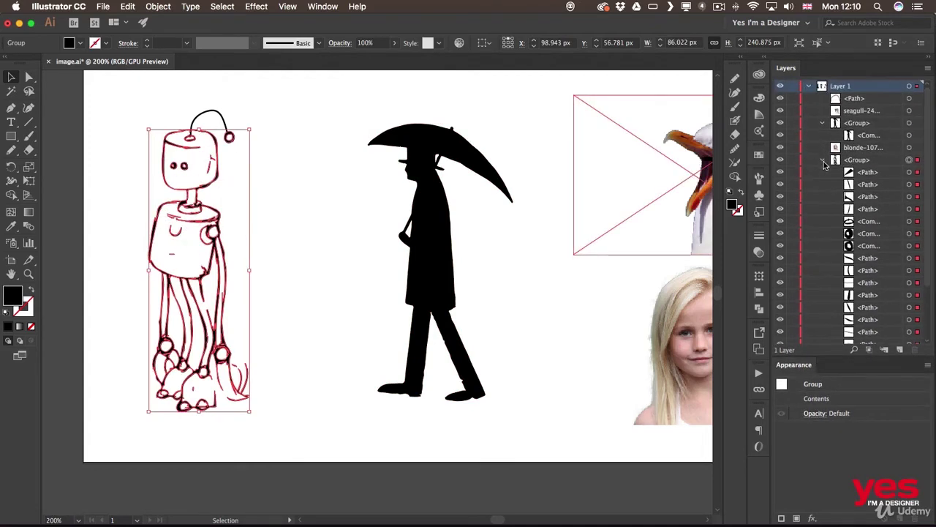
pyautogui.click(822, 159)
pyautogui.click(823, 123)
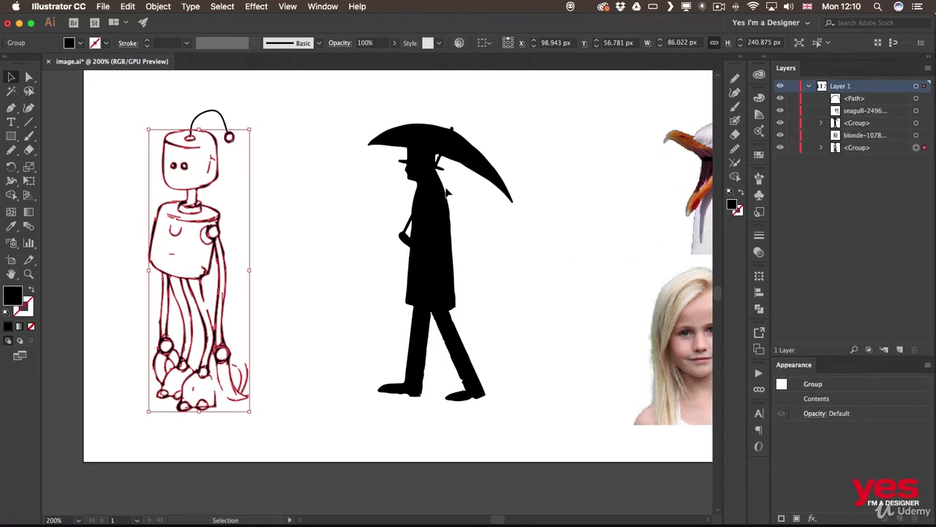
# Select the umbrella man and the robot in turn to compare their vector outlines, and clear the selection.
pyautogui.click(429, 210)
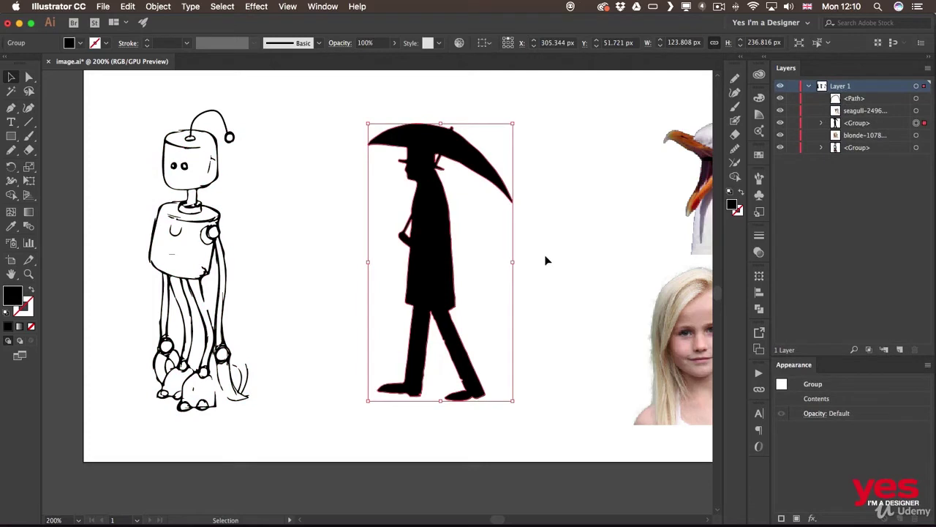
pyautogui.click(535, 255)
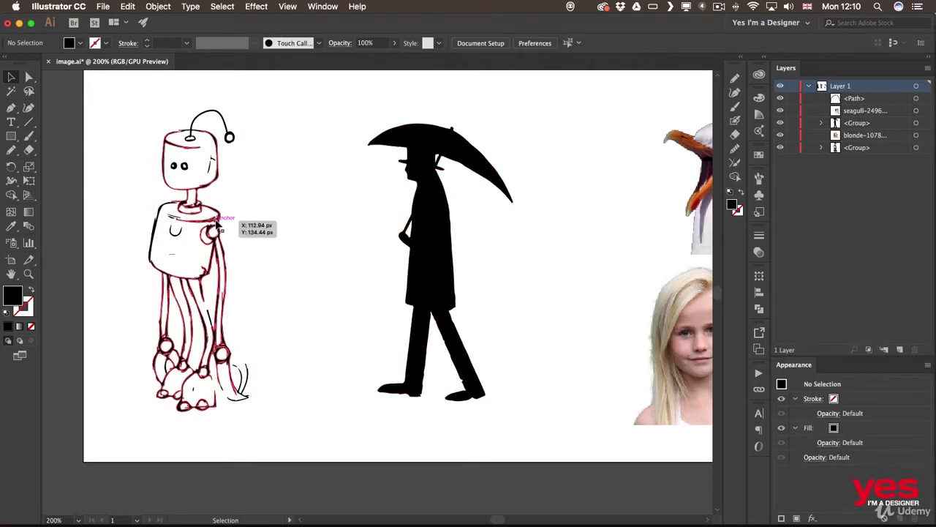
pyautogui.click(225, 219)
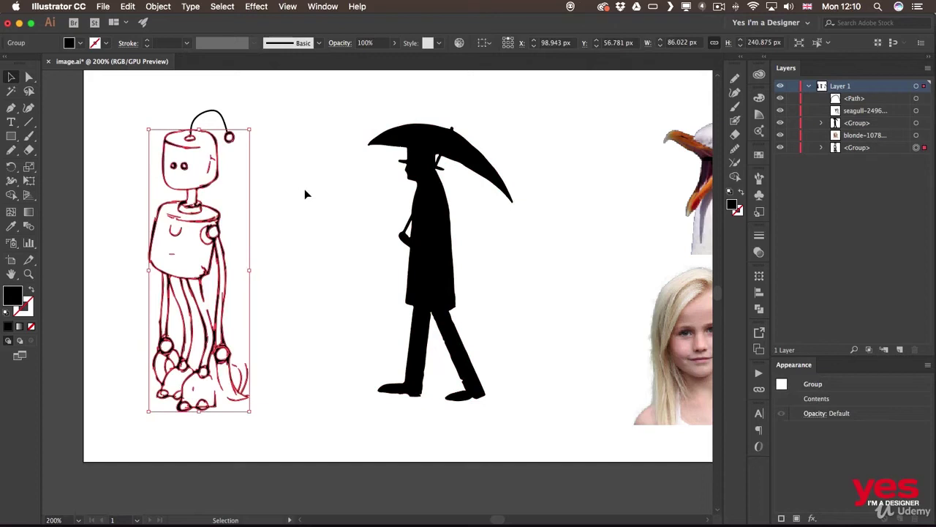
pyautogui.click(368, 298)
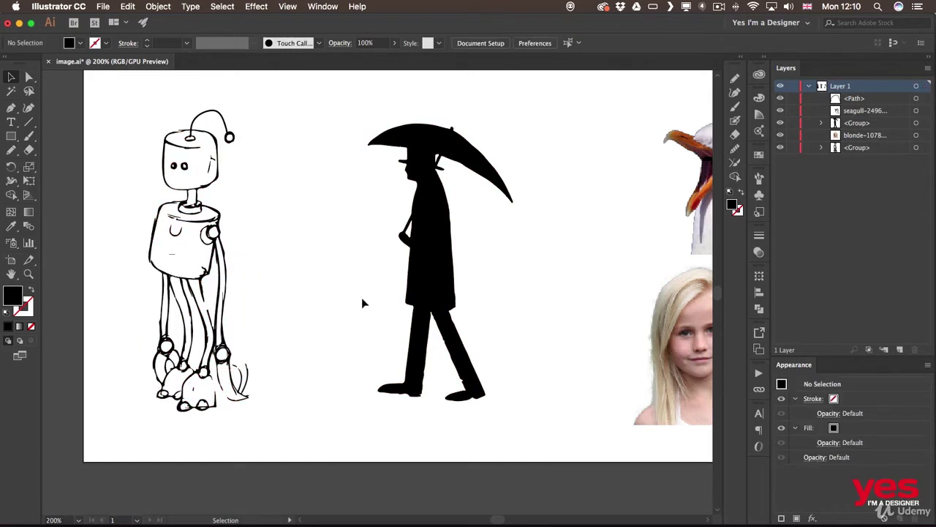
# Trace the linked seagull image with the default Image Trace preset.
pyautogui.moveTo(564, 265); pyautogui.dragTo(351, 287)
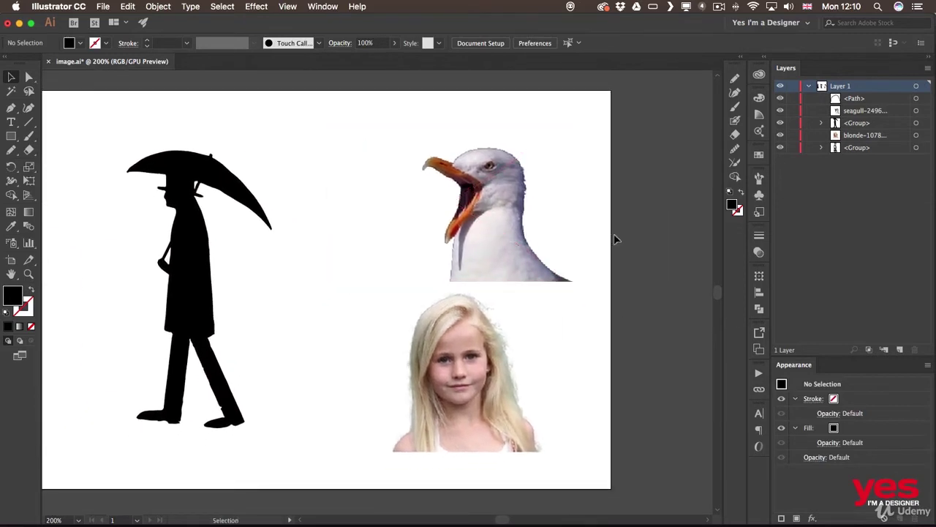
pyautogui.click(492, 170)
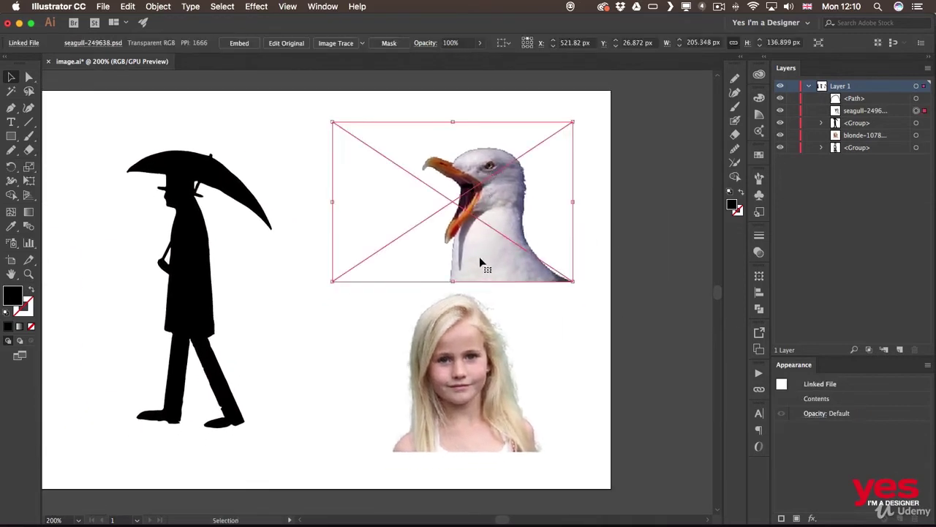
pyautogui.click(336, 43)
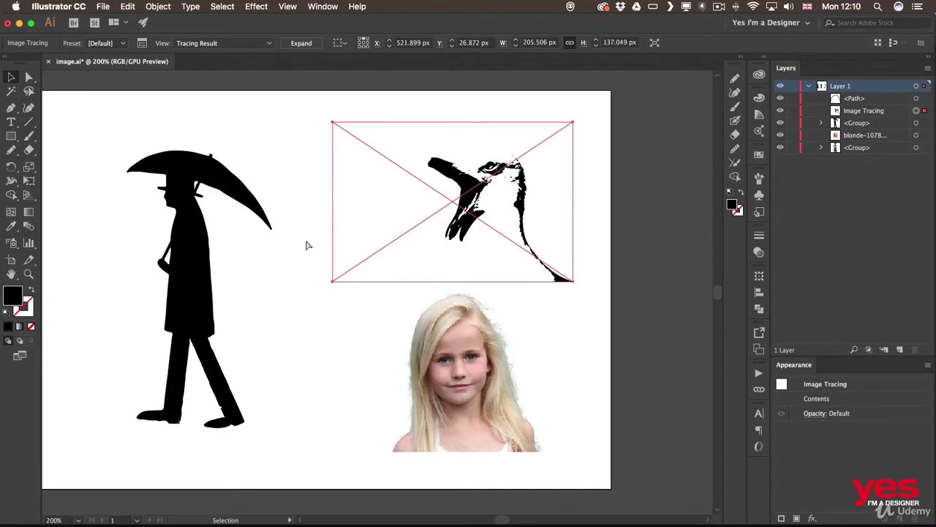
# Apply the 3 Colors preset to the seagull's image trace.
pyautogui.press('super+equal')
pyautogui.press('super+equal')
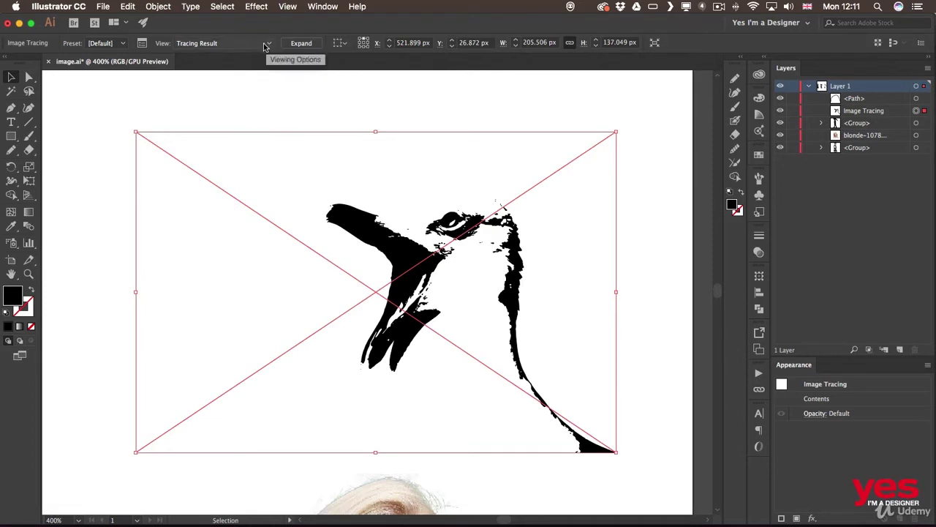
pyautogui.click(142, 43)
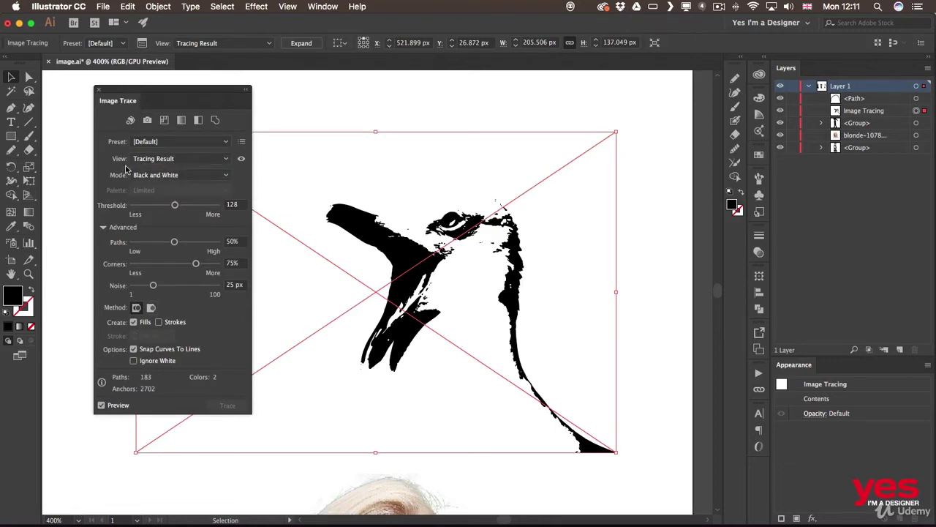
pyautogui.click(174, 143)
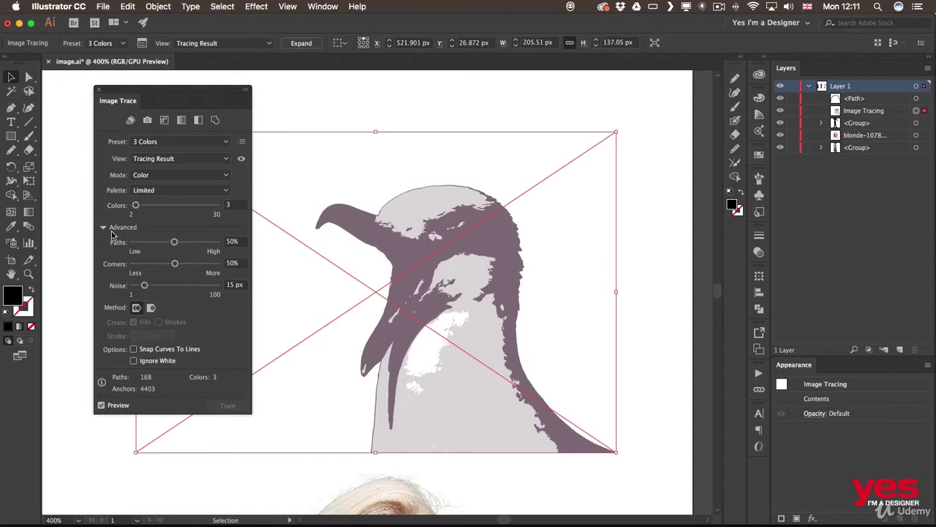
# Undo the seagull's tracing options and its image trace to restore the linked photo.
pyautogui.click(127, 7)
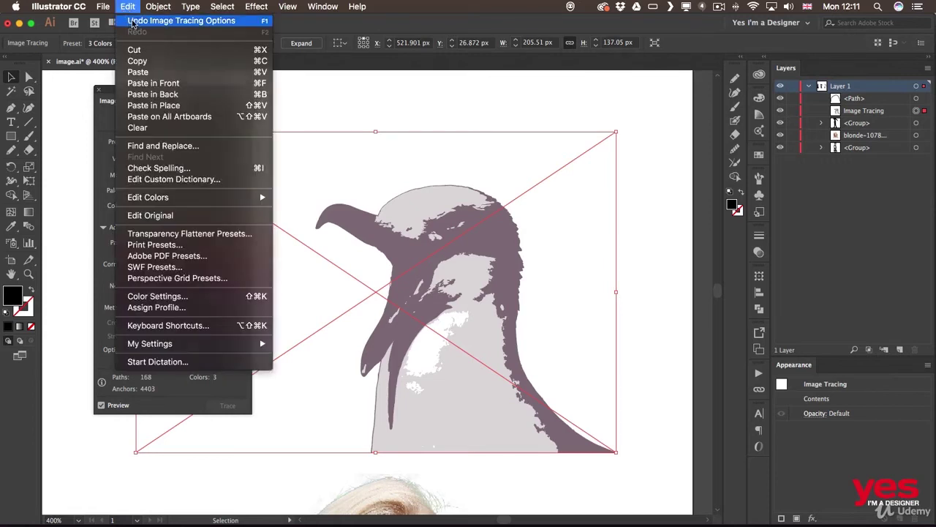
pyautogui.click(131, 21)
pyautogui.click(127, 7)
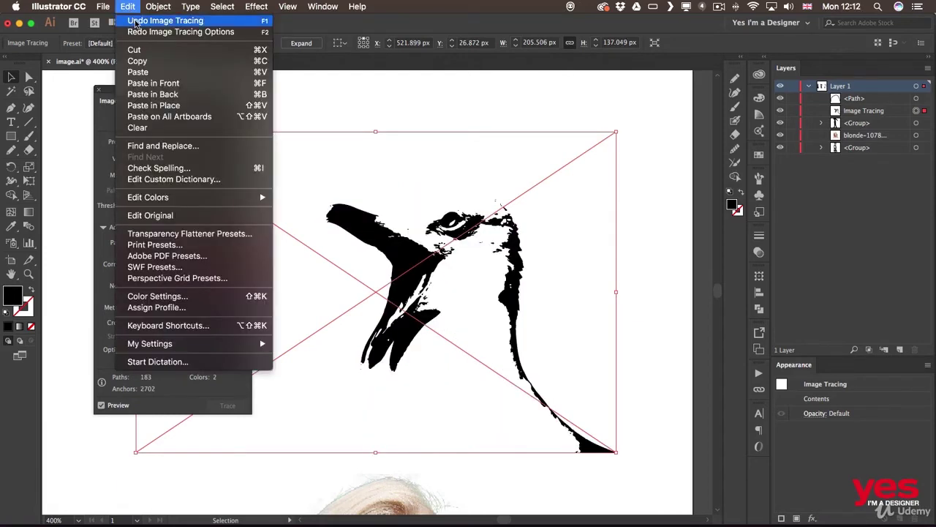
pyautogui.click(134, 19)
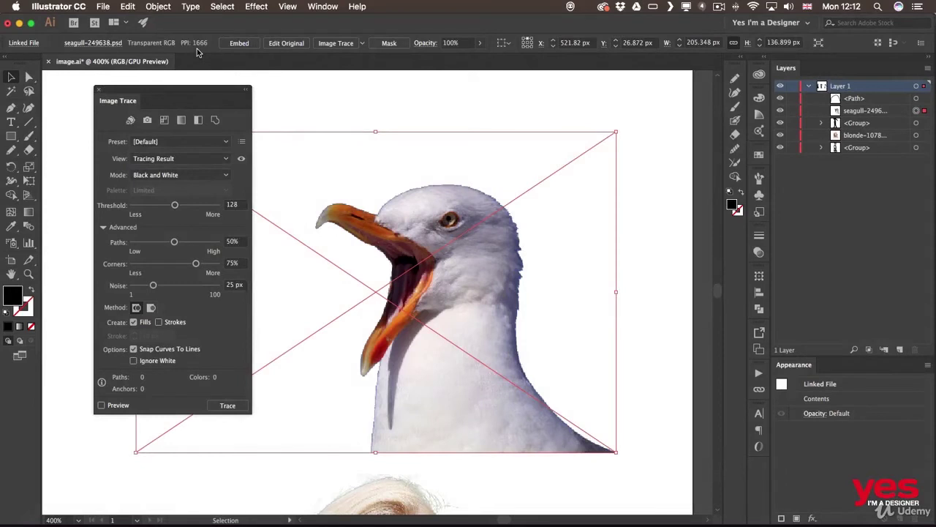
# Open the linked seagull image in Photoshop, try an Image Size width of 2000 pixels, and preview the area around the eye.
pyautogui.click(291, 44)
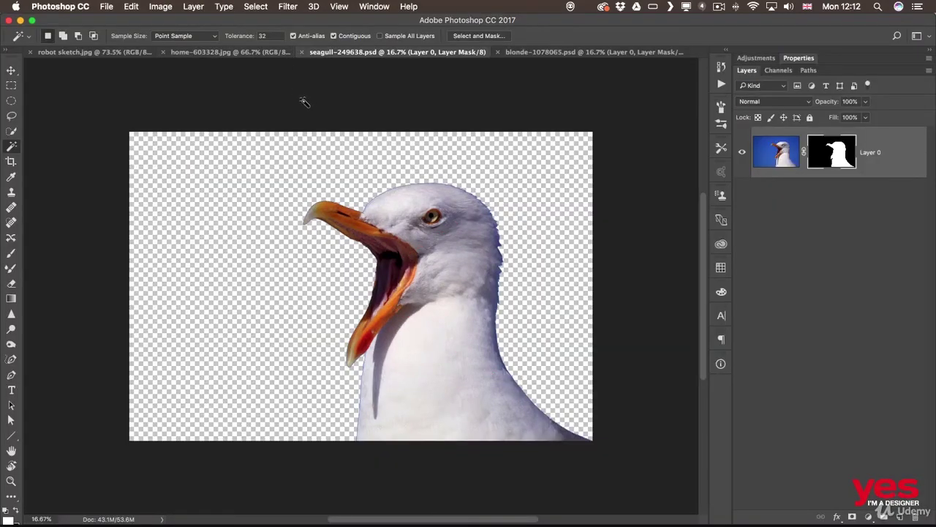
pyautogui.click(160, 6)
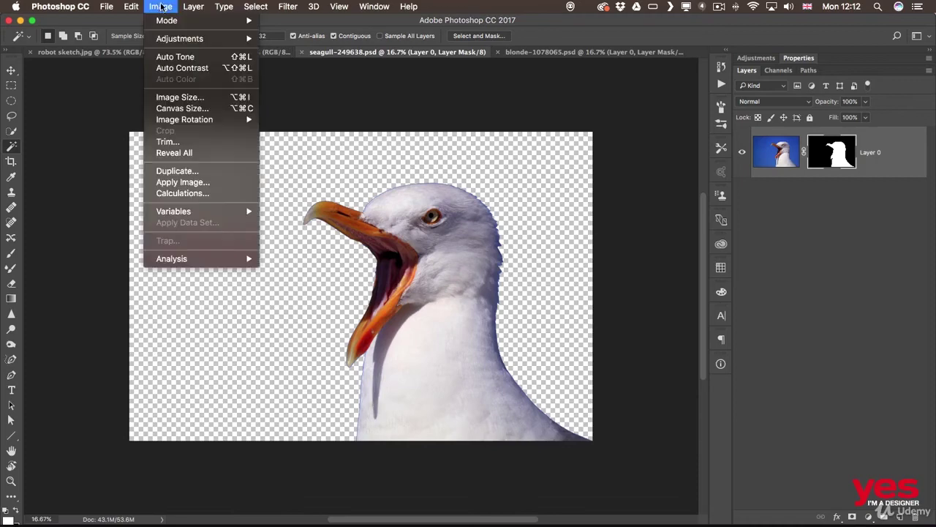
pyautogui.click(177, 98)
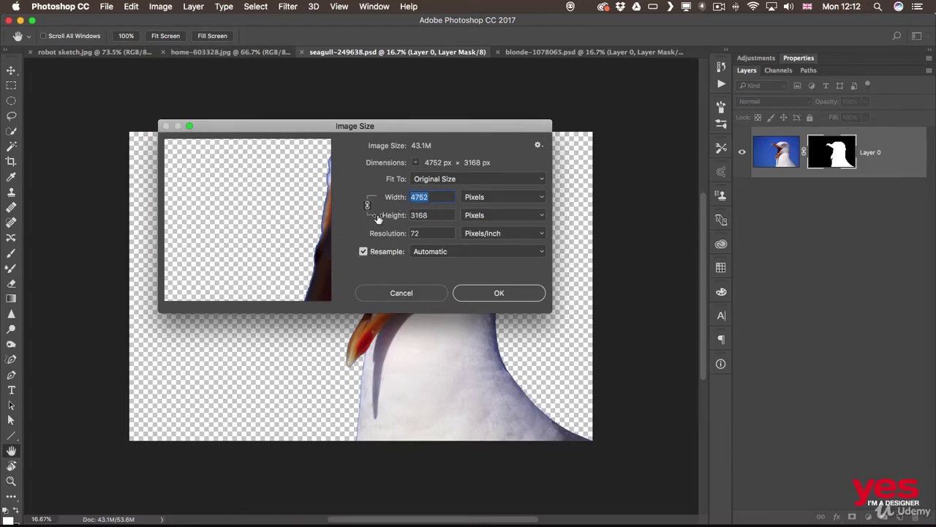
pyautogui.write('2000')
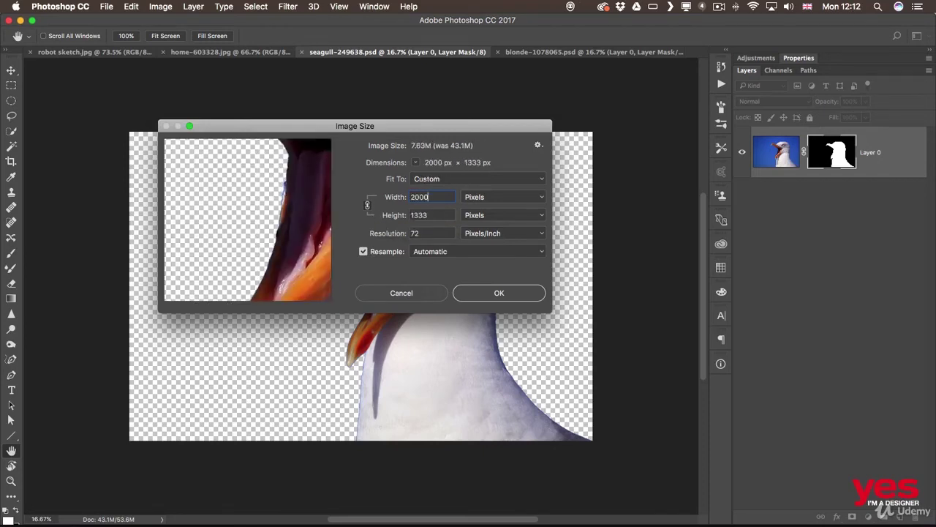
pyautogui.moveTo(318, 160); pyautogui.dragTo(232, 267)
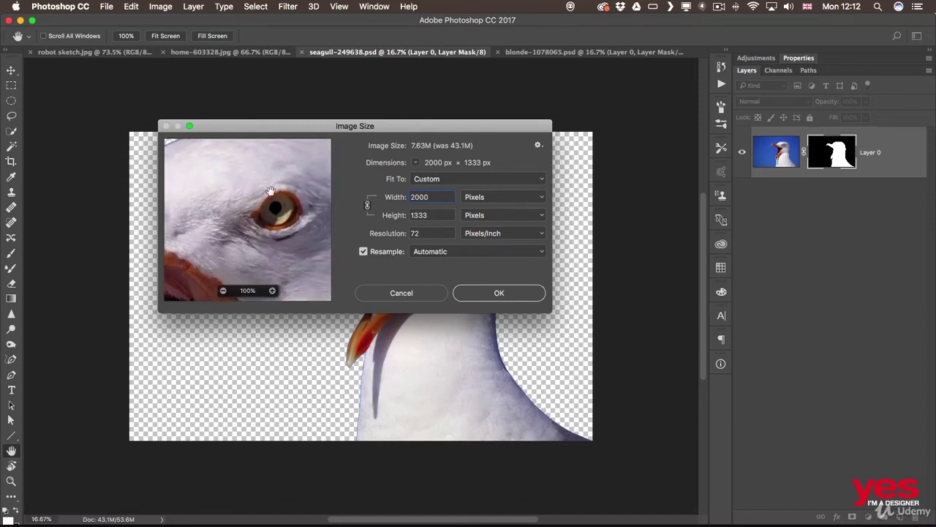
# Resample the seagull image to a width of 1000 pixels, previewing the head before applying the new size.
pyautogui.moveTo(434, 196); pyautogui.dragTo(386, 187)
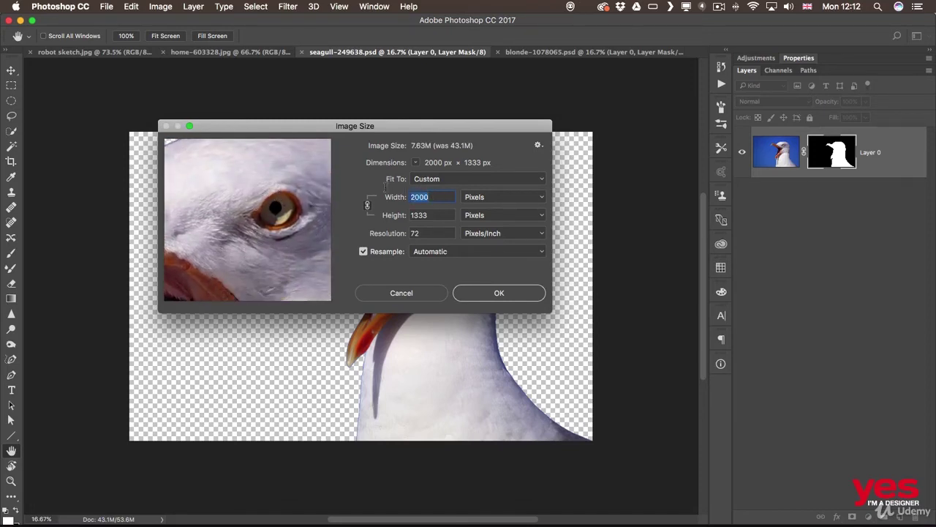
pyautogui.write('1000')
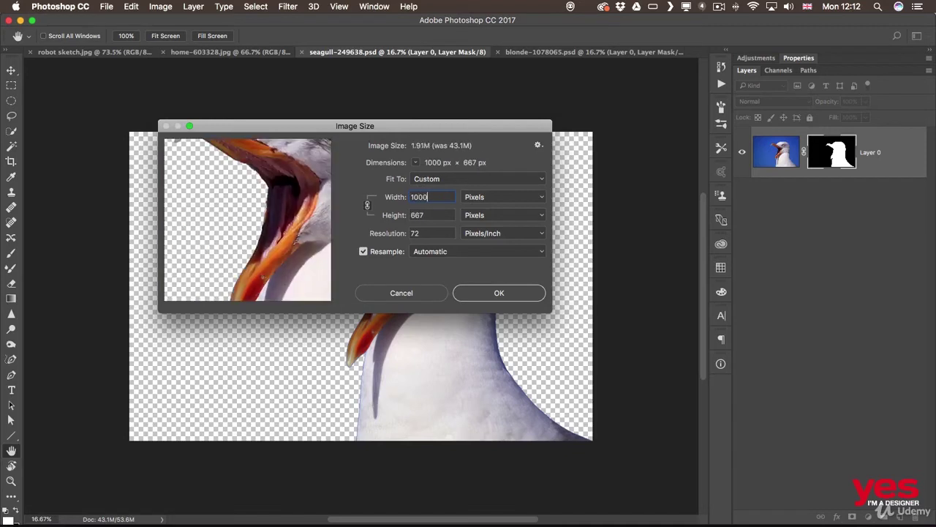
pyautogui.moveTo(268, 153); pyautogui.dragTo(223, 264)
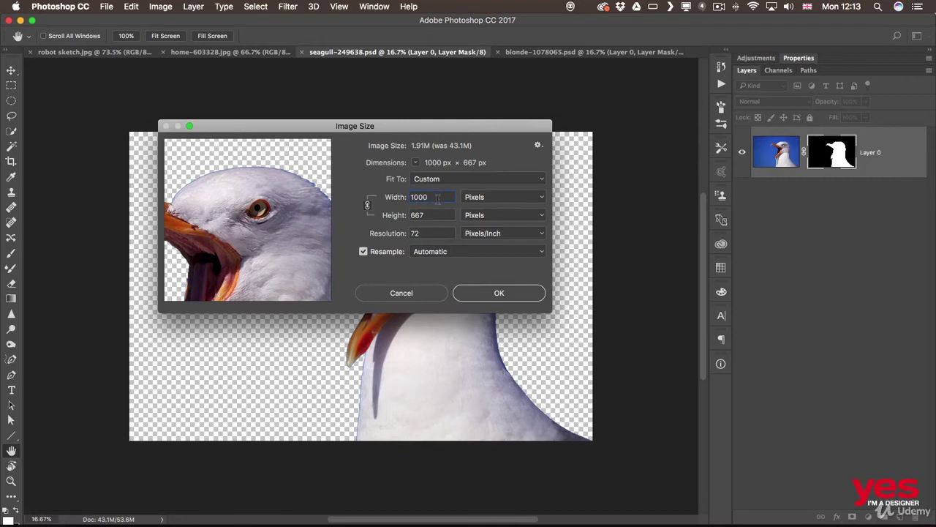
pyautogui.click(510, 293)
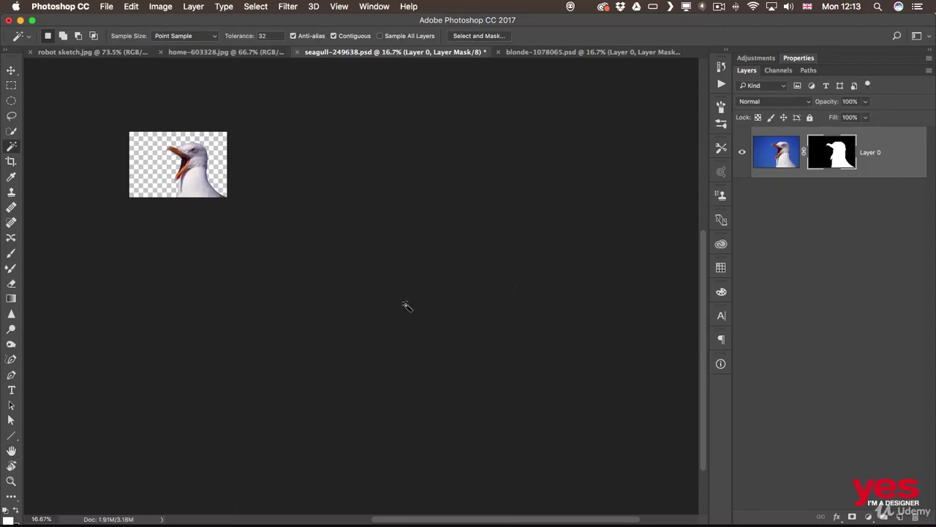
# Save the resized seagull file, switch back to Illustrator, and update the modified link.
pyautogui.click(114, 8)
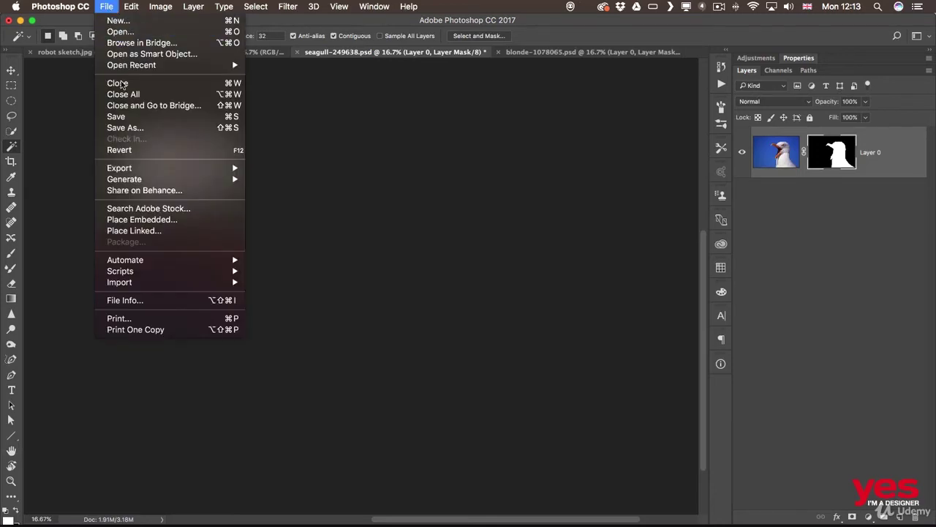
pyautogui.click(124, 117)
pyautogui.press('super+Tab')
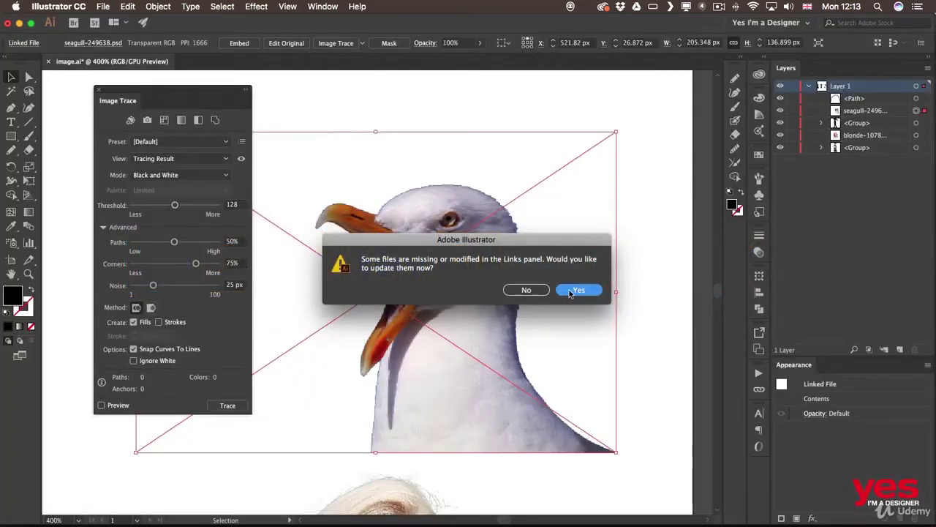
pyautogui.click(577, 290)
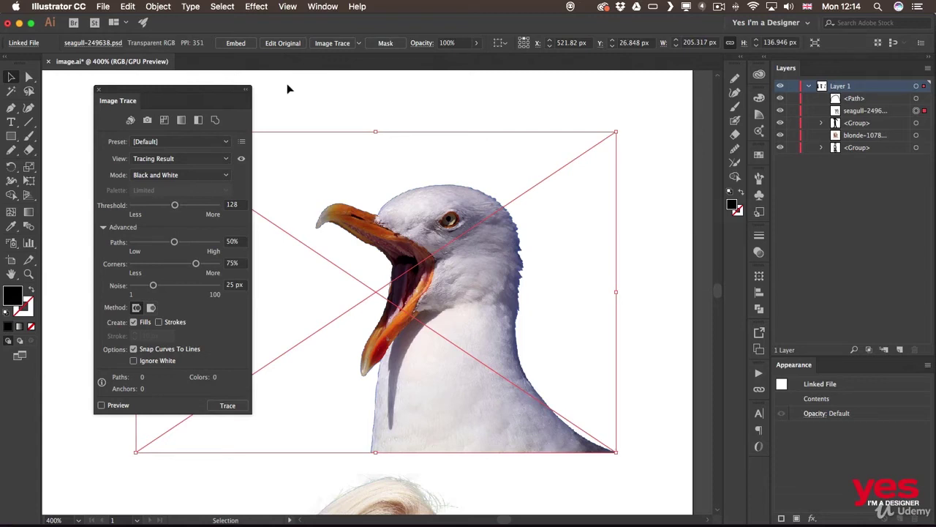
# Trace the updated seagull with the 3 Colors preset and change the preset to 6 Colors.
pyautogui.click(178, 142)
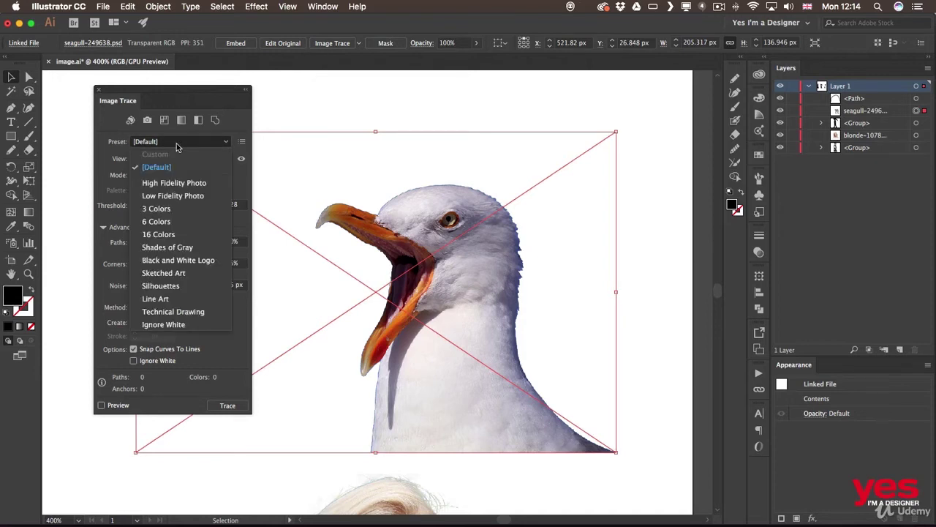
pyautogui.click(183, 210)
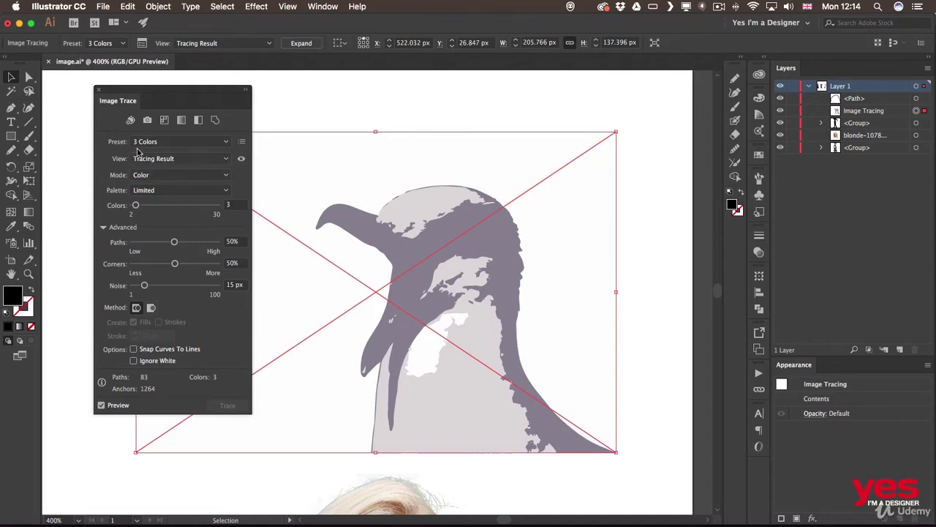
pyautogui.click(184, 144)
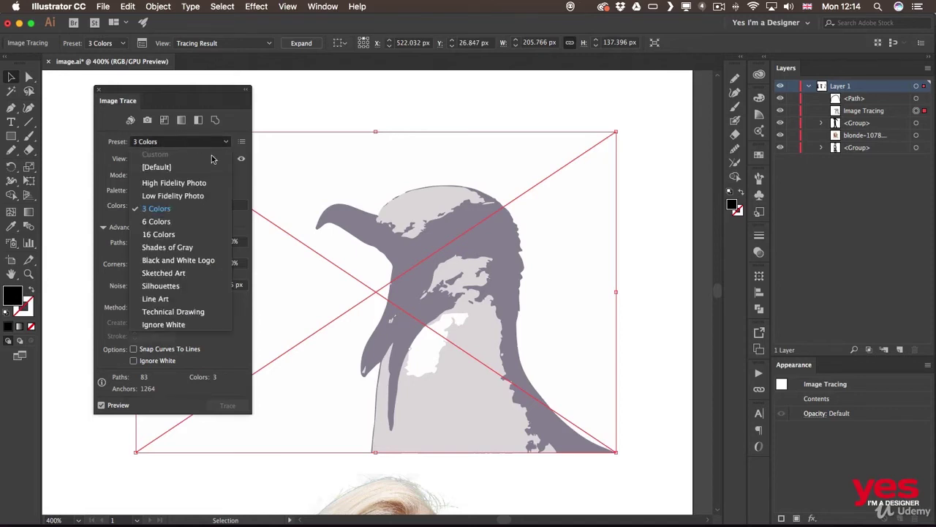
pyautogui.click(203, 221)
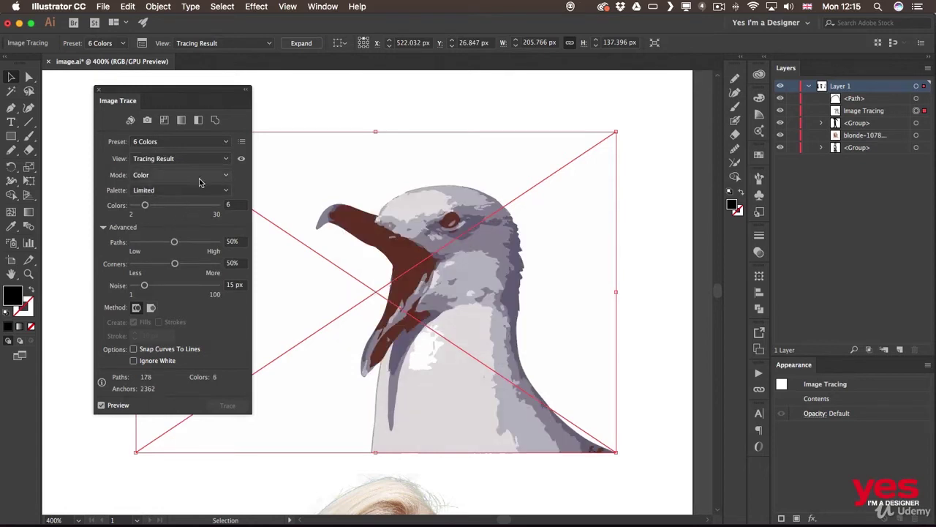
# Apply the 16 Colors preset to the seagull trace and switch its palette to Automatic with Colors at 100.
pyautogui.click(154, 141)
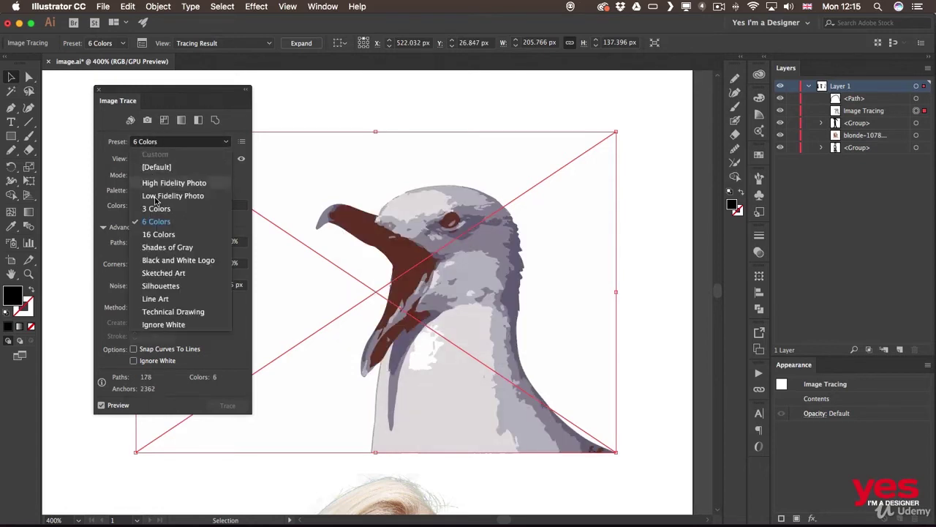
pyautogui.click(185, 232)
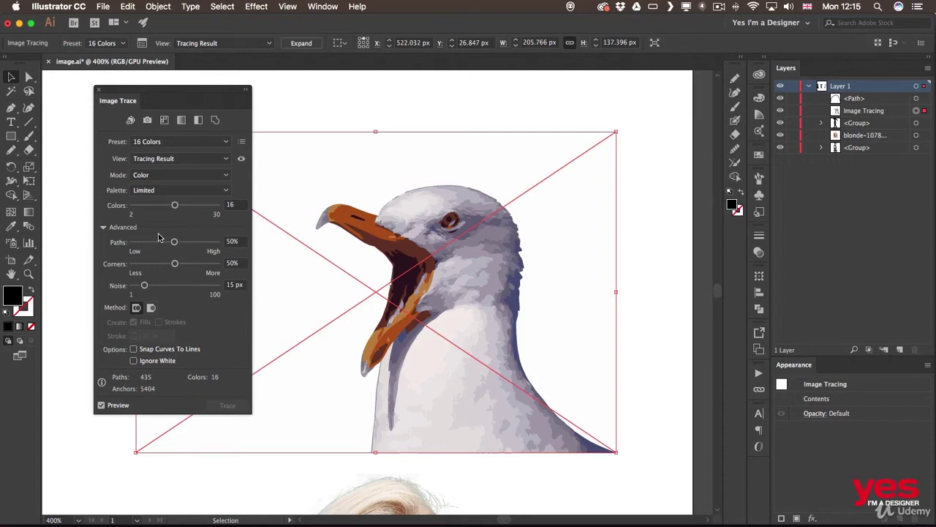
pyautogui.click(152, 190)
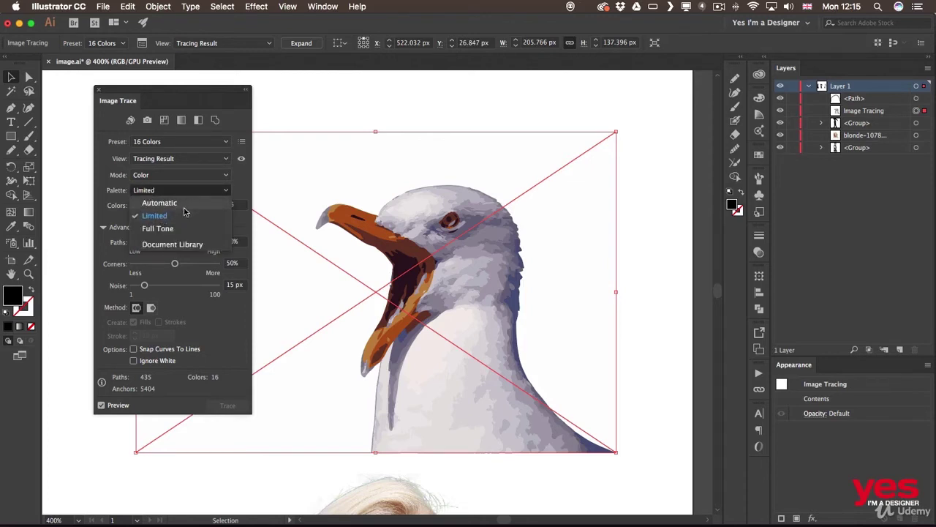
pyautogui.click(185, 204)
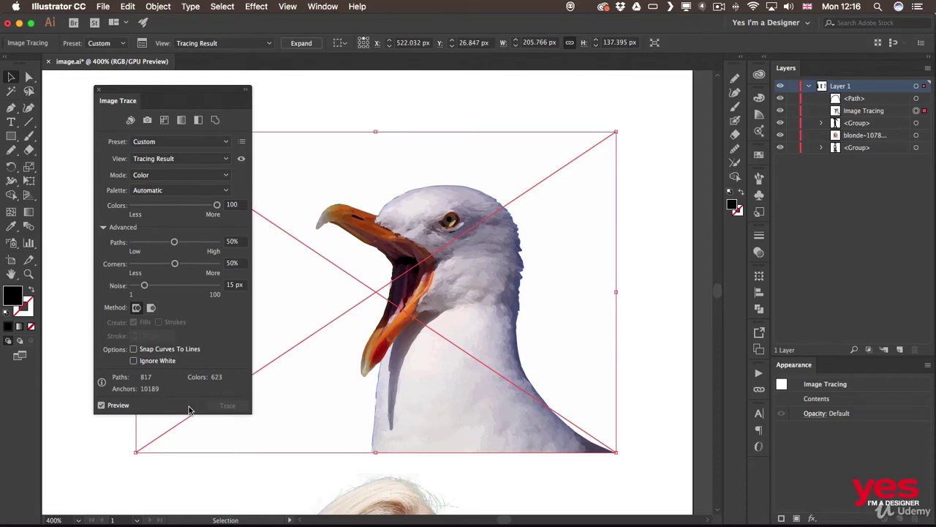
# Try the seagull trace in Grayscale mode with Grays raised to 75 and 100, and return it to Color mode.
pyautogui.click(165, 176)
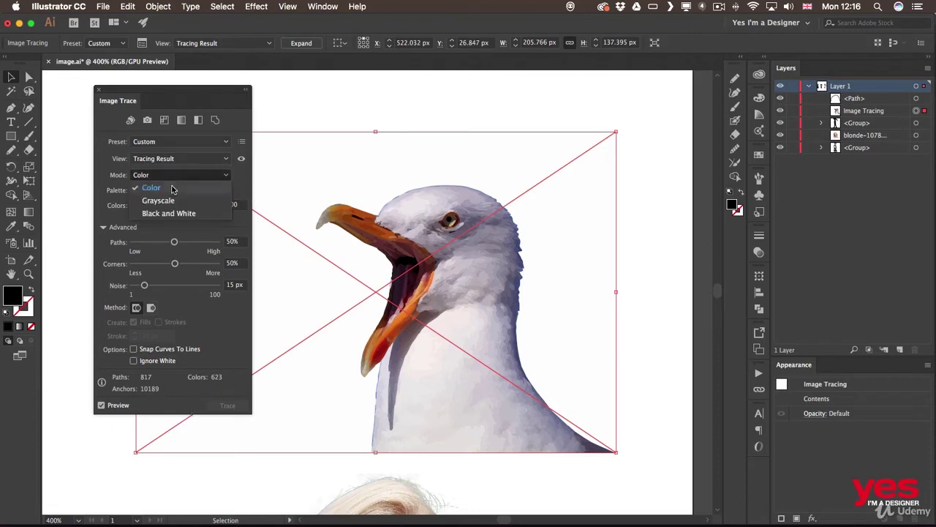
pyautogui.click(178, 201)
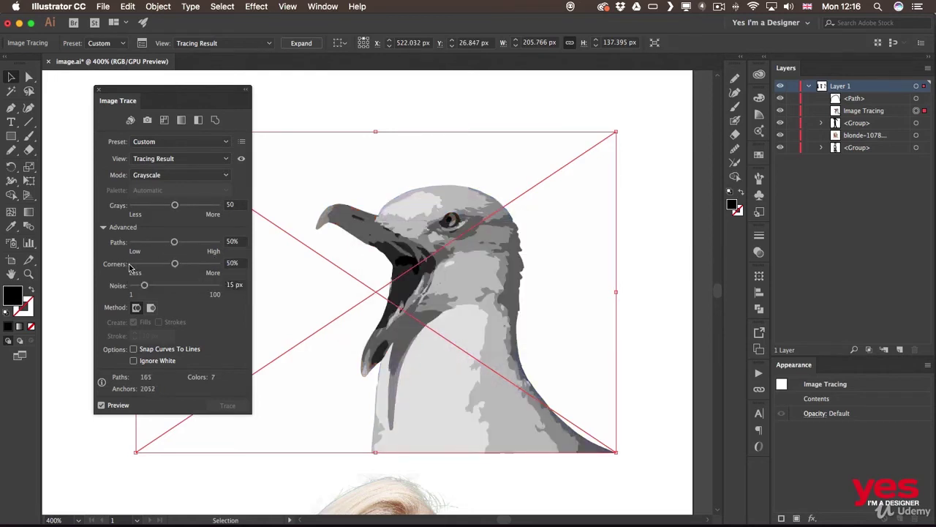
pyautogui.click(194, 207)
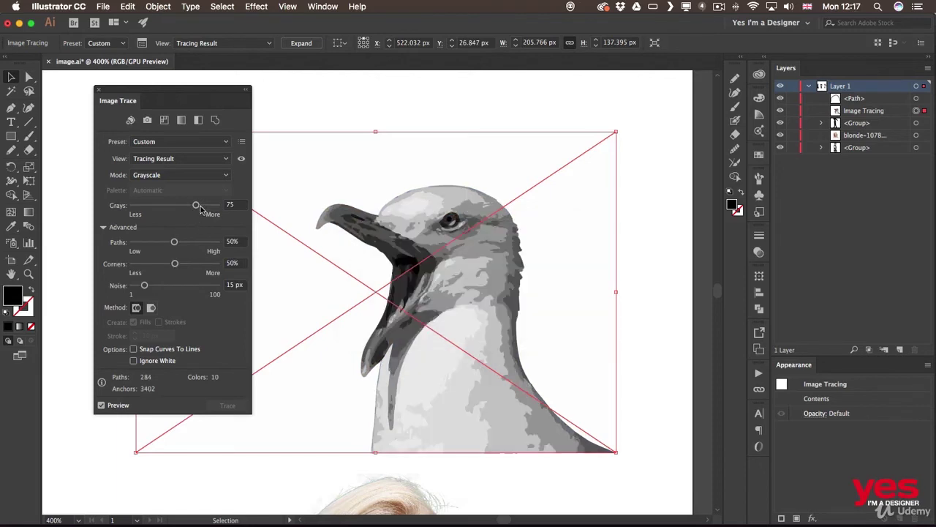
pyautogui.moveTo(198, 205); pyautogui.dragTo(218, 206)
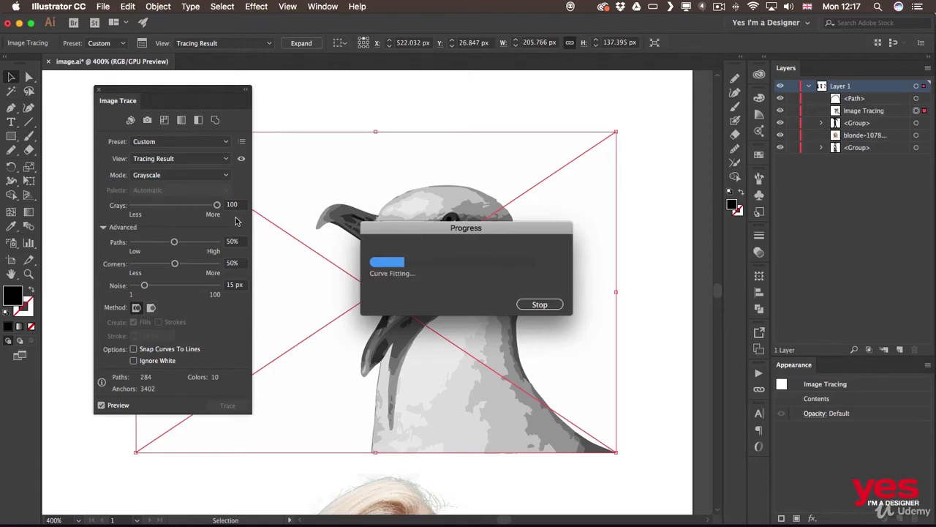
pyautogui.click(169, 175)
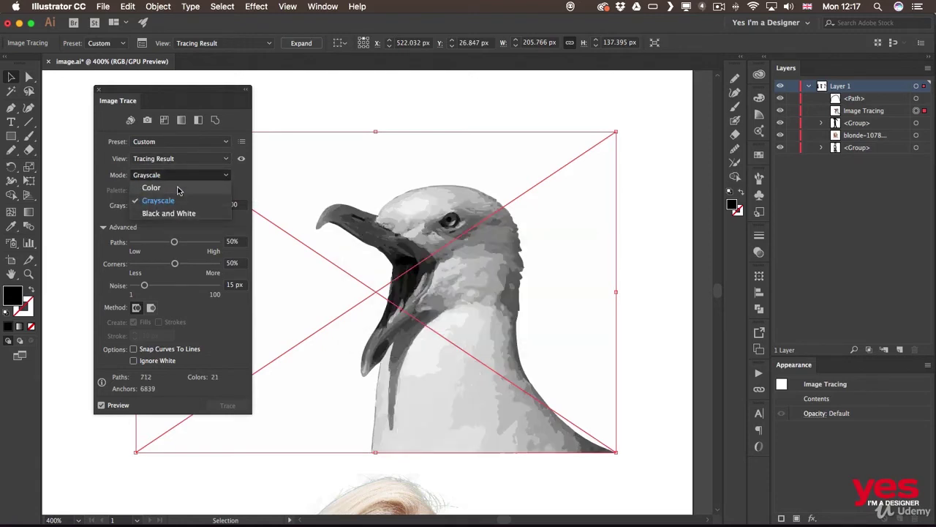
pyautogui.click(152, 188)
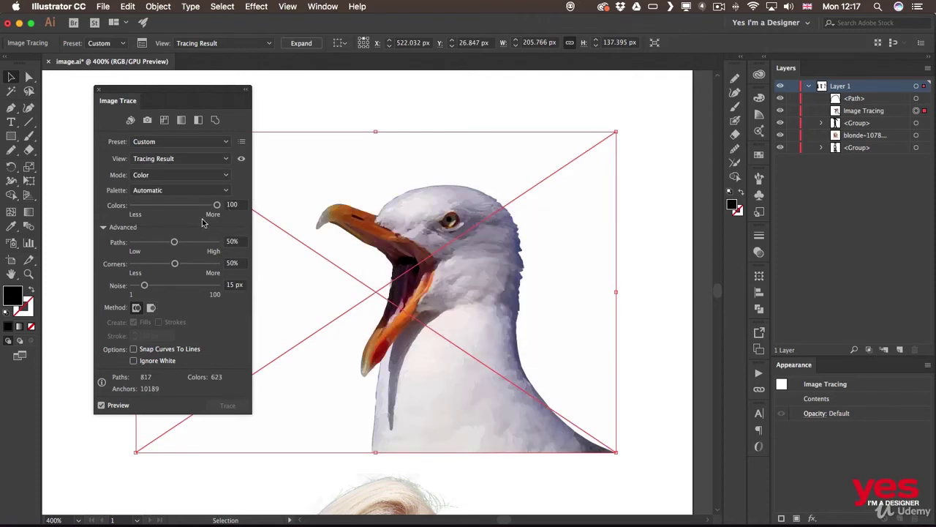
# Try the seagull trace with Paths at 100% and reduce Paths to 1%.
pyautogui.click(142, 242)
pyautogui.moveTo(208, 245); pyautogui.dragTo(224, 244)
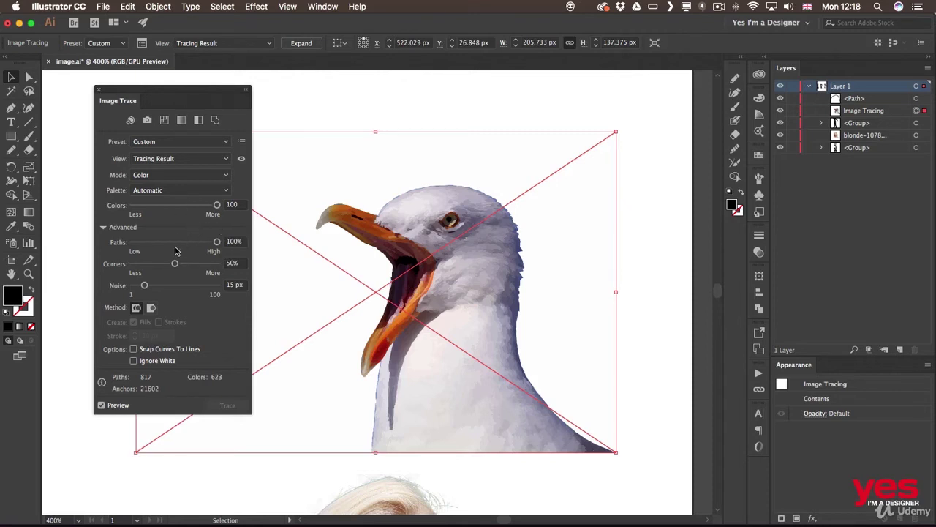
pyautogui.click(143, 243)
pyautogui.moveTo(144, 247); pyautogui.dragTo(113, 247)
# Reduce the trace's Colors to 34, try Corners at 83% and 100%, and set Corners to 0%.
pyautogui.click(179, 205)
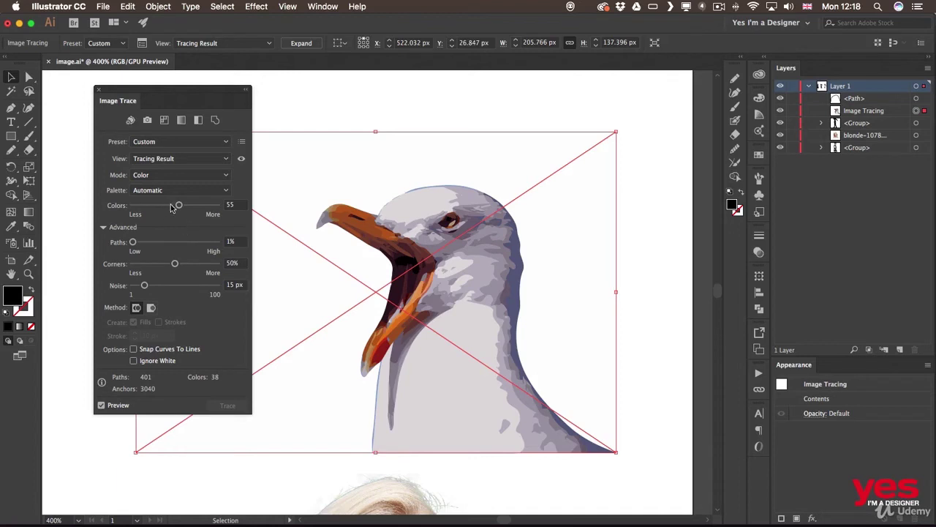
pyautogui.moveTo(172, 207); pyautogui.dragTo(161, 207)
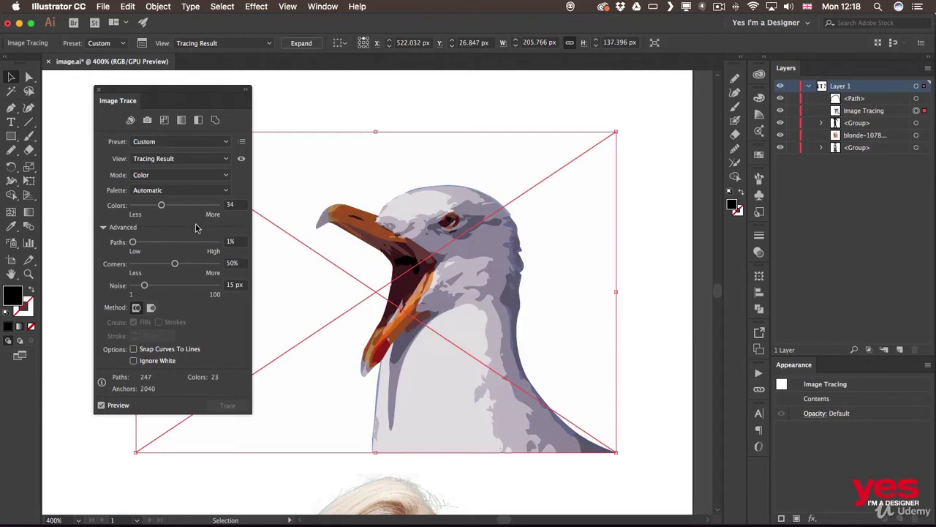
pyautogui.click(203, 265)
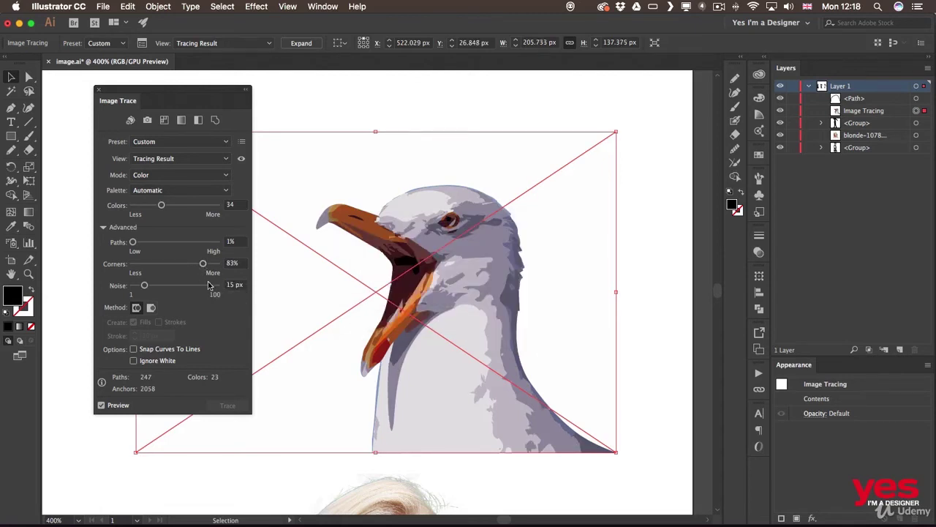
pyautogui.moveTo(204, 264); pyautogui.dragTo(217, 263)
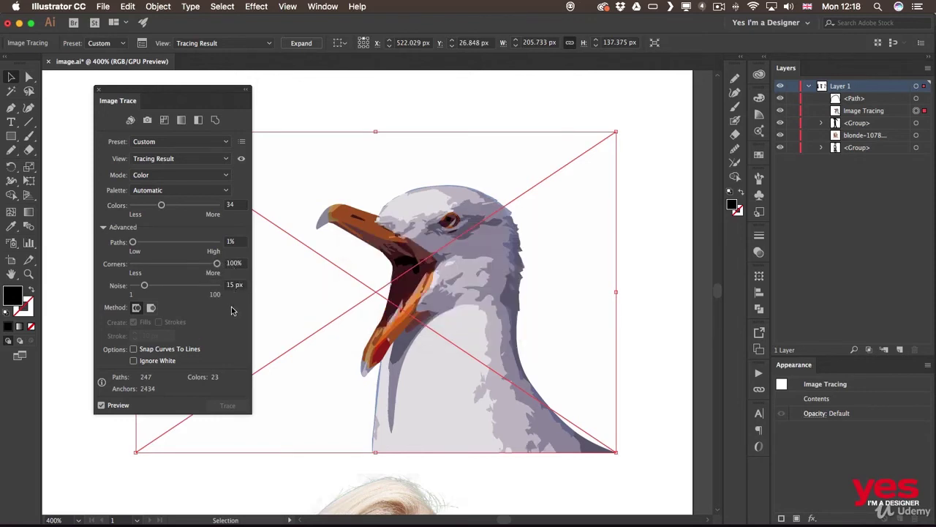
pyautogui.moveTo(216, 263); pyautogui.dragTo(135, 264)
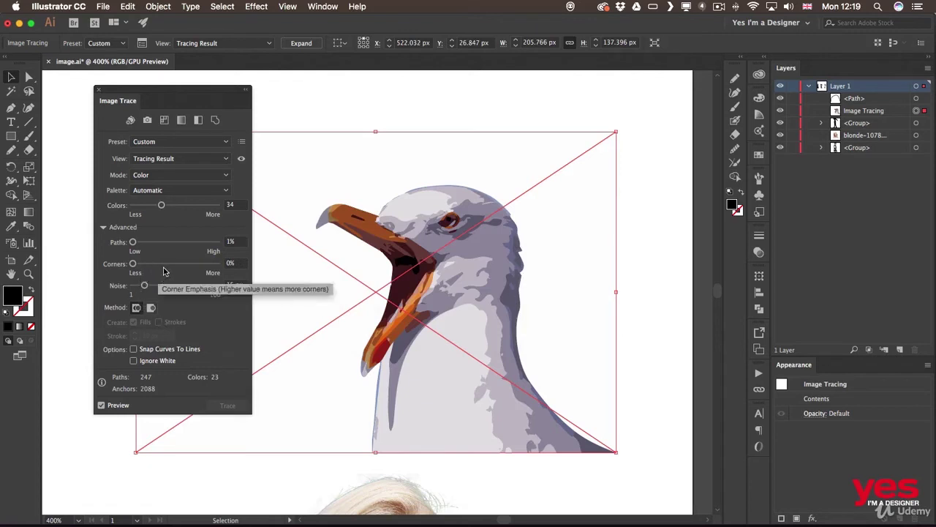
# Try Noise at 6 px and 100 px, and rebalance the trace with Colors at 82, Paths at 23% and Noise at 53 px.
pyautogui.moveTo(144, 285); pyautogui.dragTo(123, 287)
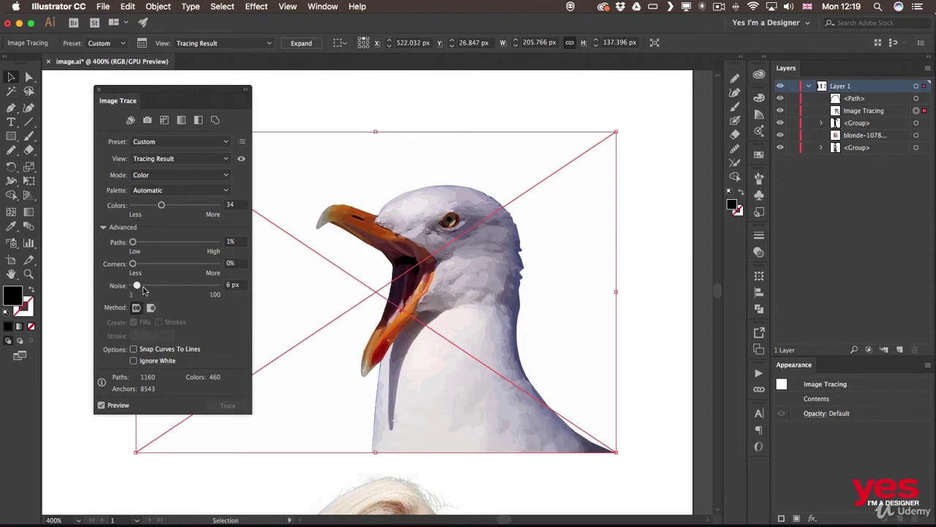
pyautogui.moveTo(133, 286); pyautogui.dragTo(229, 318)
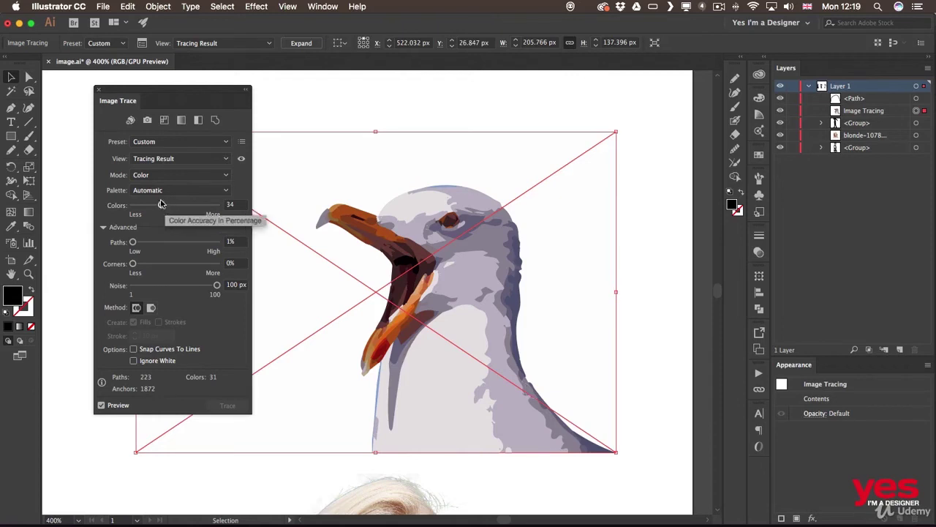
pyautogui.moveTo(161, 206); pyautogui.dragTo(189, 207)
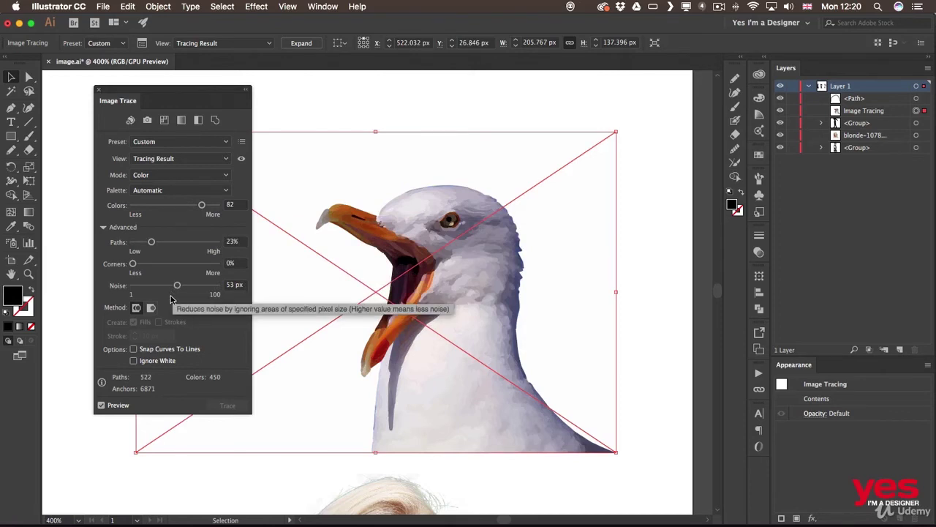
# Try the Ignore White option on the seagull trace, turn it off, and expand the trace into vector paths.
pyautogui.click(153, 363)
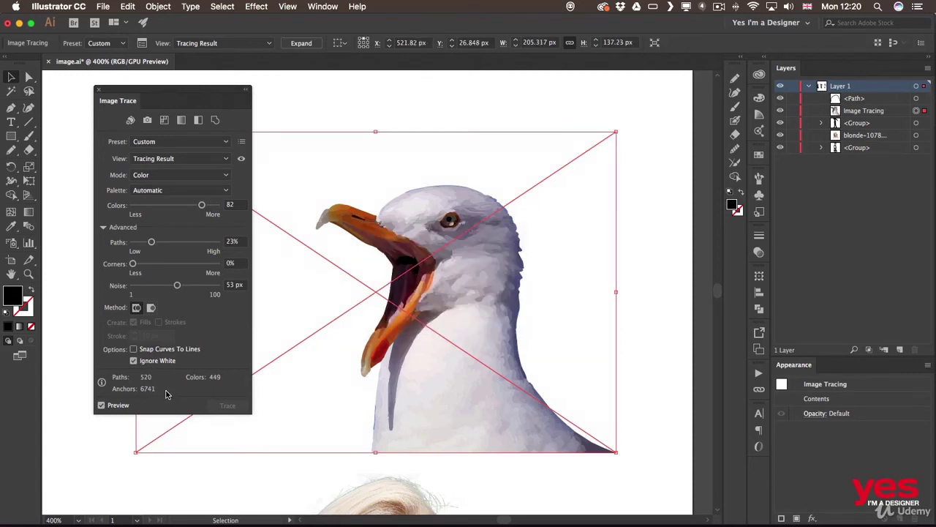
pyautogui.click(135, 361)
pyautogui.click(302, 43)
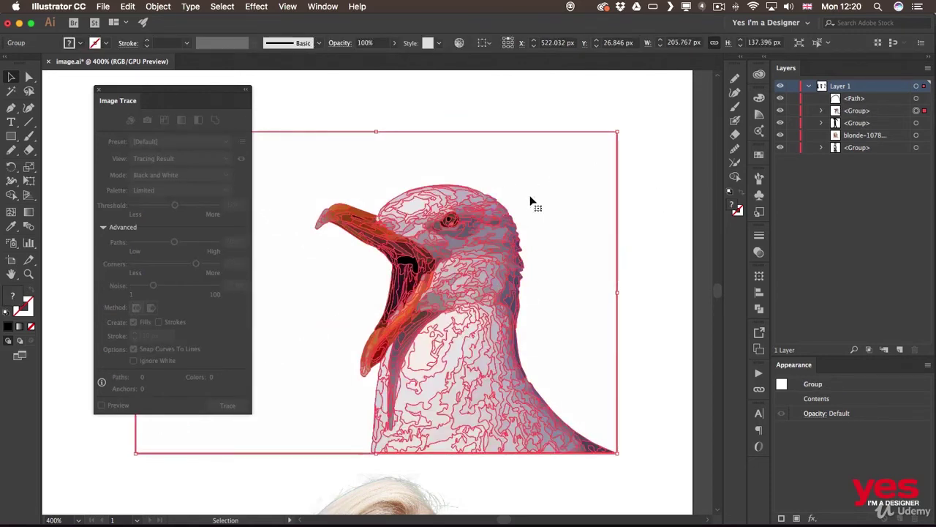
pyautogui.click(639, 208)
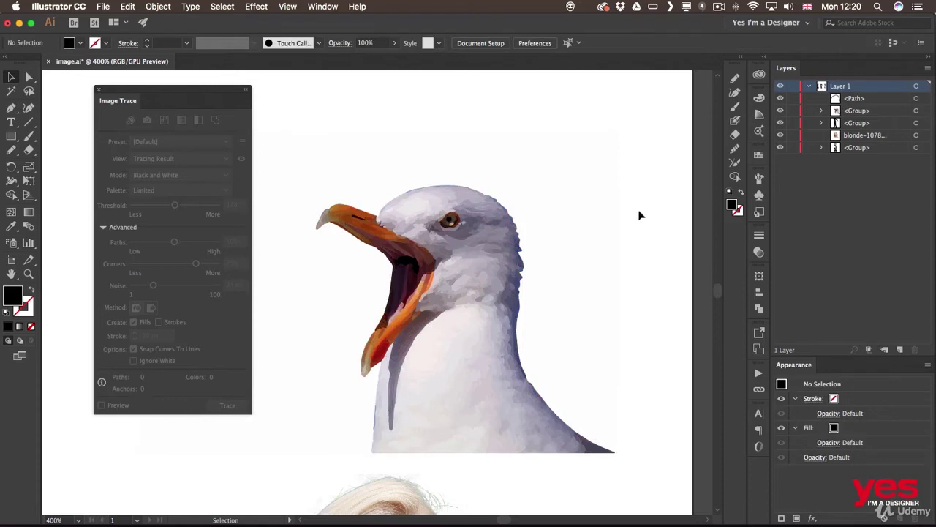
# Trace the linked portrait photo of the blonde girl in Color mode with the Automatic palette and live preview on.
pyautogui.scroll(-10, 474, 229)
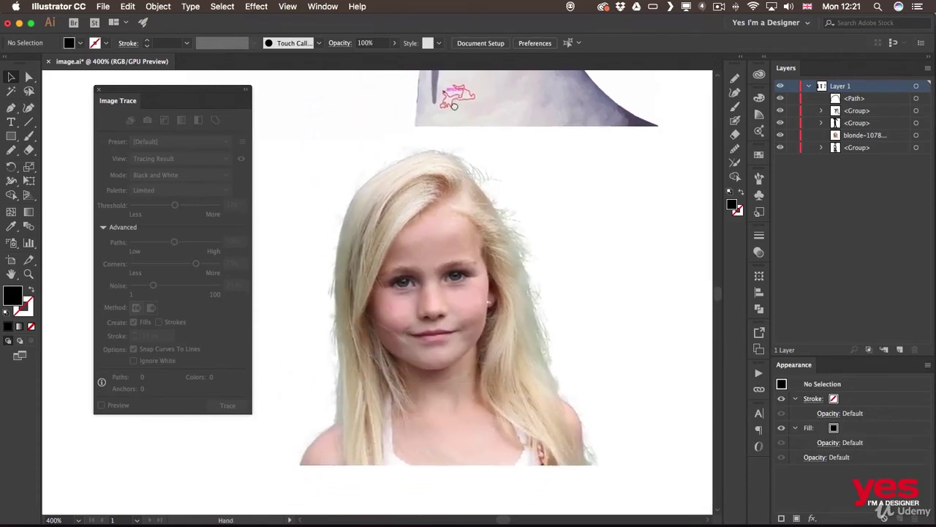
pyautogui.click(475, 239)
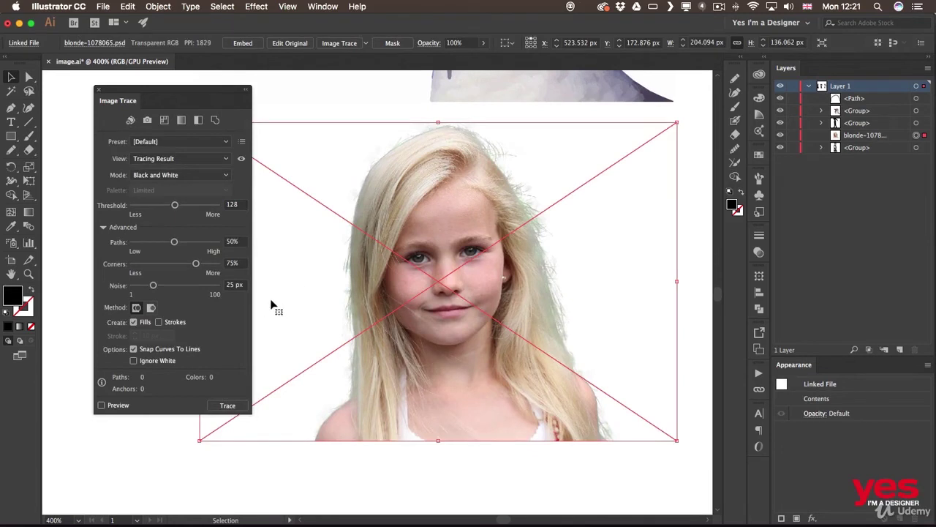
pyautogui.click(193, 177)
pyautogui.click(187, 184)
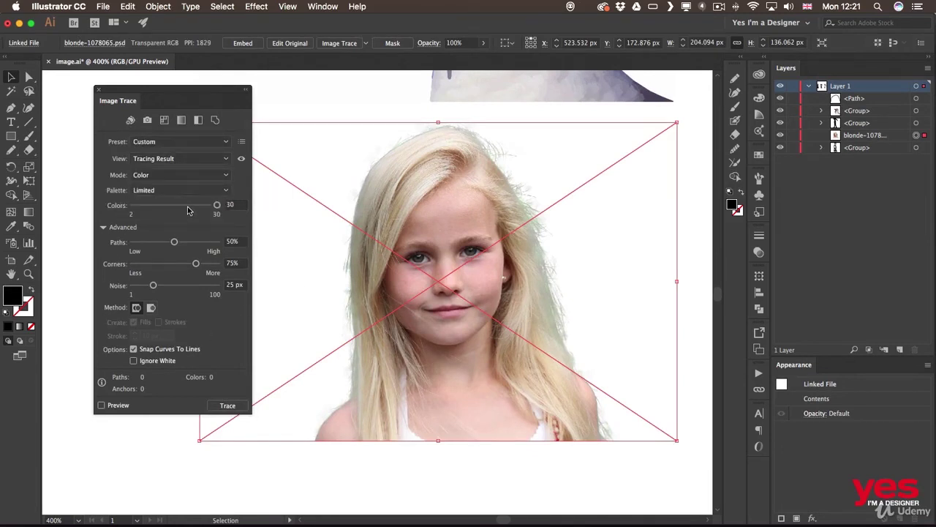
pyautogui.click(189, 191)
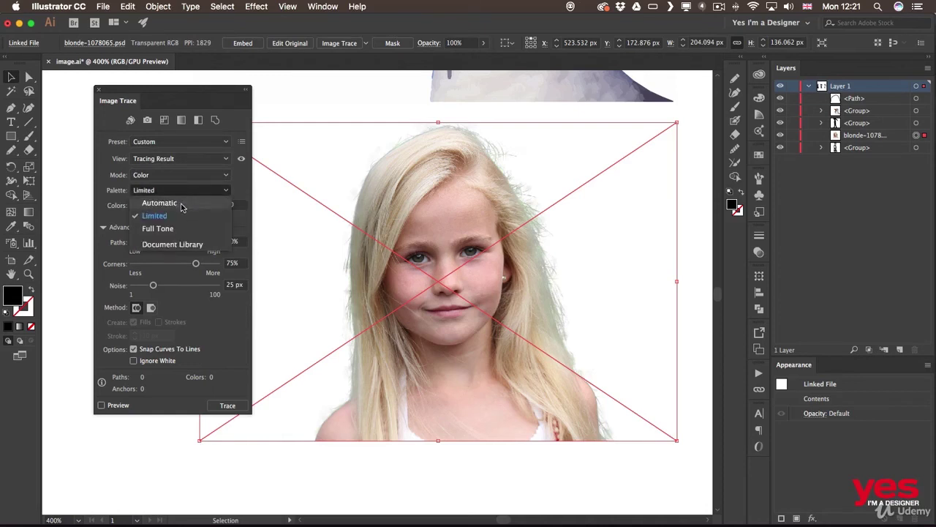
pyautogui.click(182, 207)
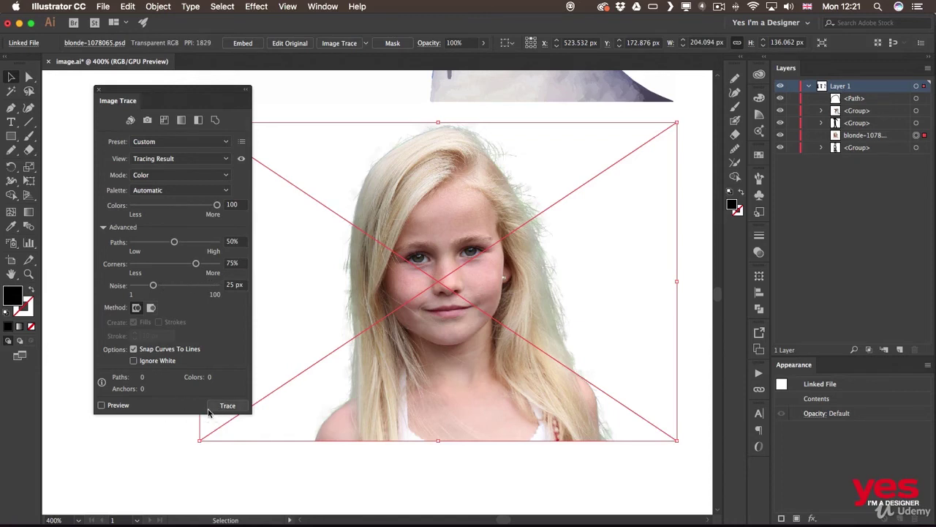
pyautogui.click(127, 409)
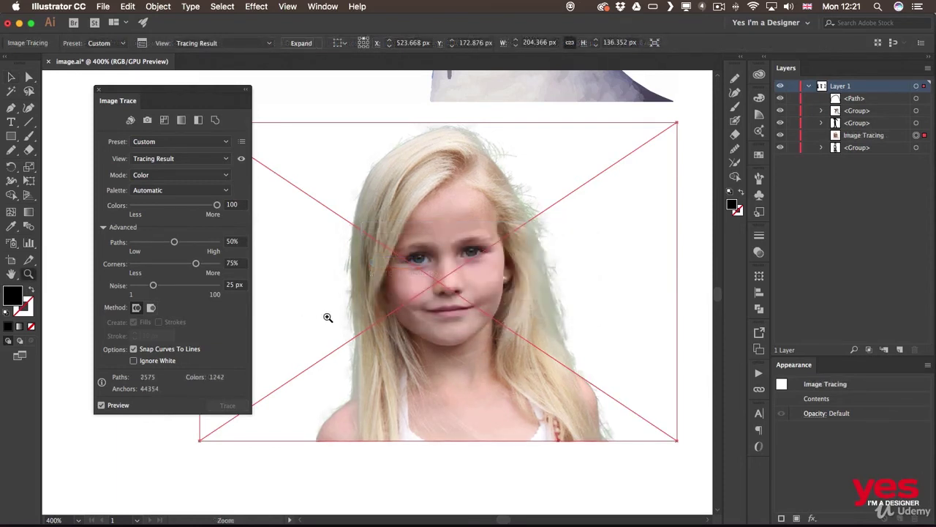
# Check the face detail of the portrait trace up close and try the Limited palette on it.
pyautogui.moveTo(337, 212); pyautogui.dragTo(376, 220)
pyautogui.moveTo(404, 276); pyautogui.dragTo(507, 261)
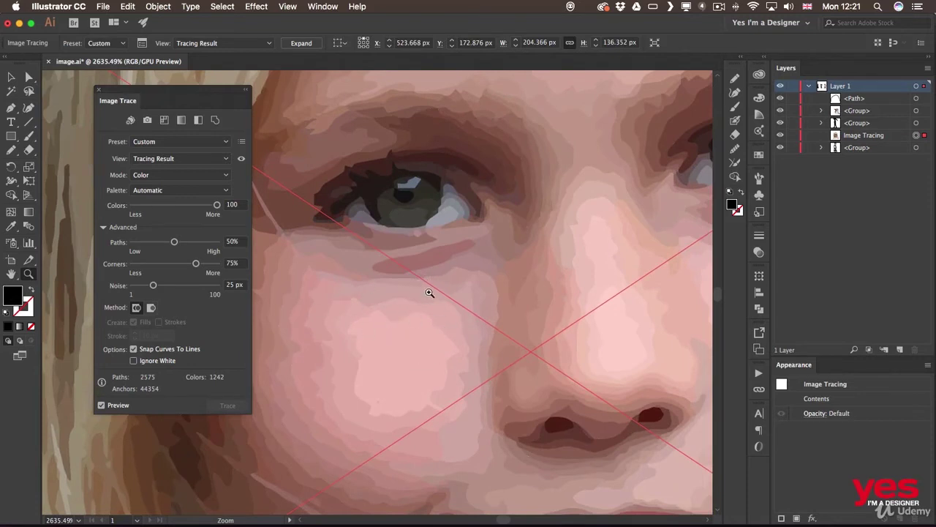
pyautogui.moveTo(498, 297); pyautogui.dragTo(472, 353)
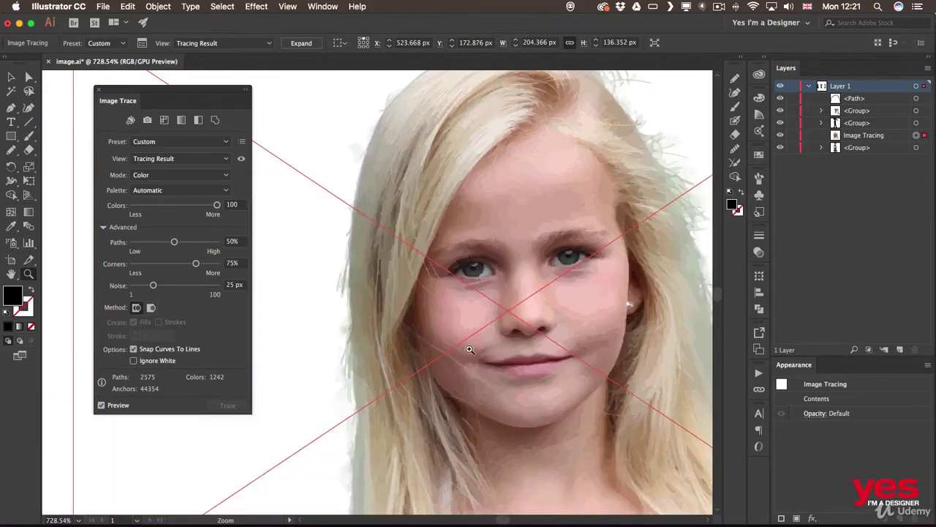
pyautogui.moveTo(507, 318); pyautogui.dragTo(453, 313)
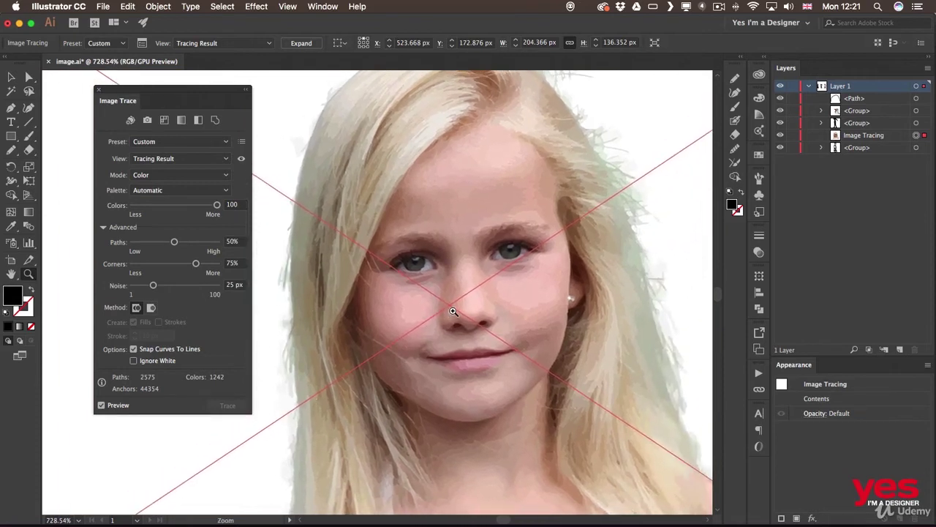
pyautogui.moveTo(451, 253); pyautogui.dragTo(468, 300)
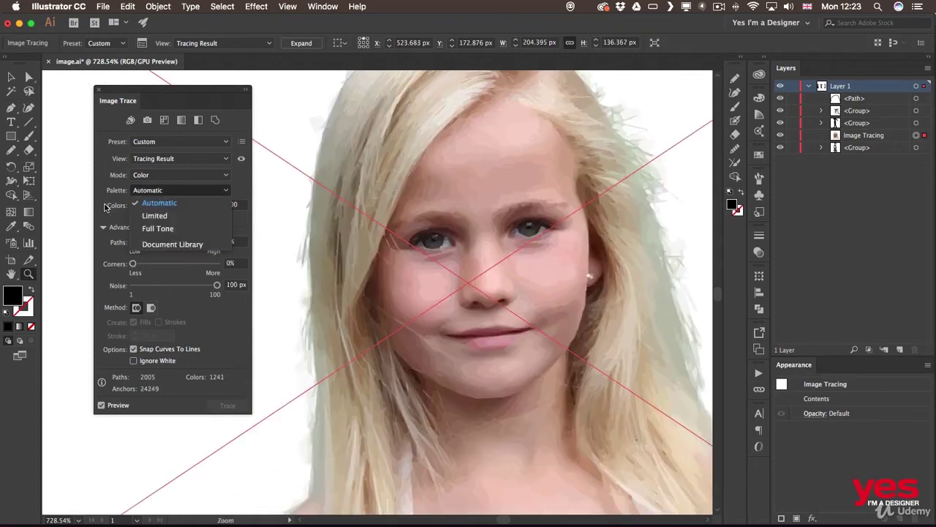
pyautogui.click(106, 207)
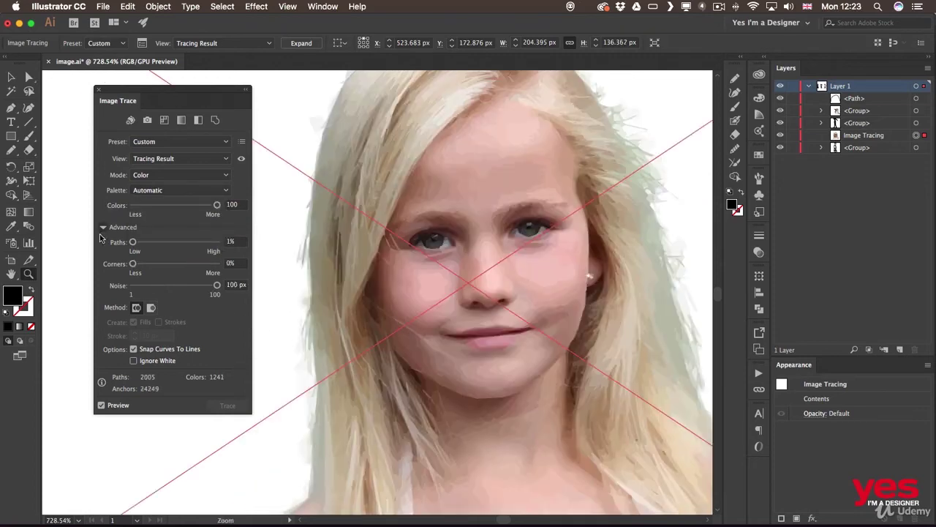
pyautogui.click(169, 191)
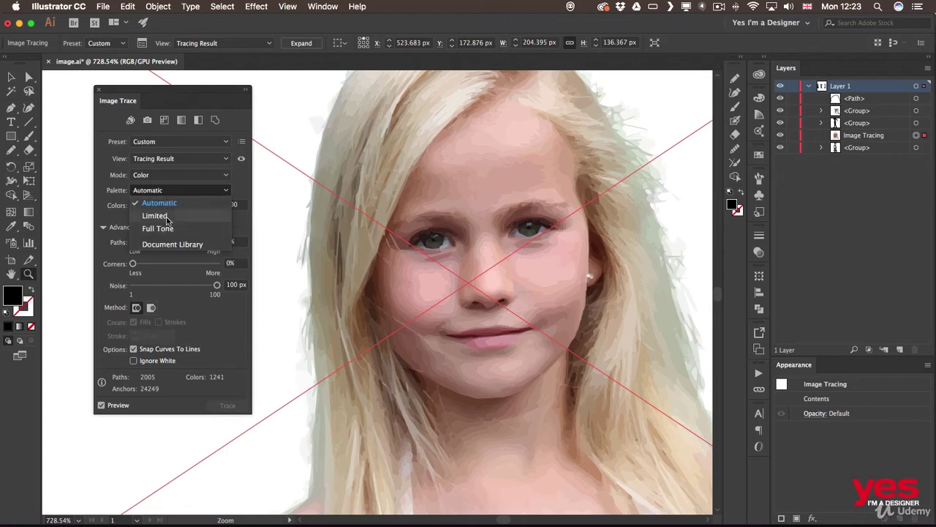
pyautogui.click(154, 216)
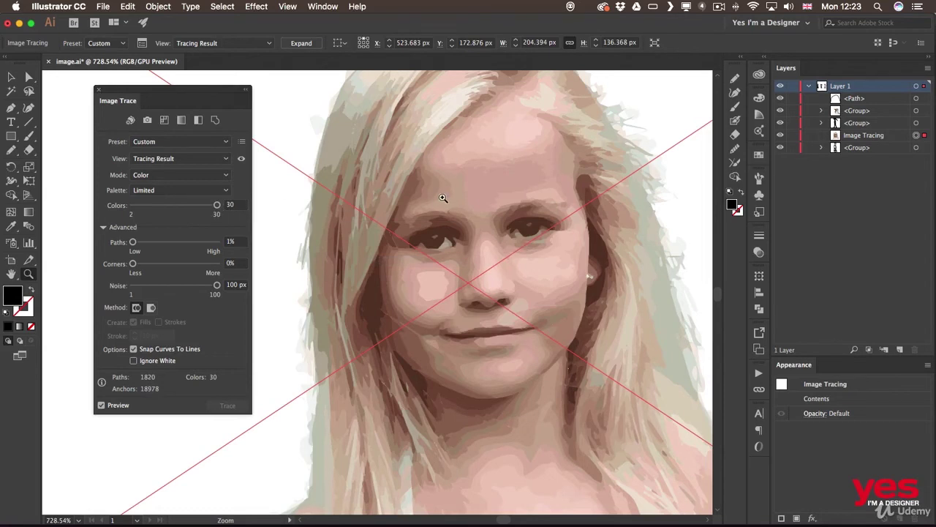
# Try the portrait trace with its Limited palette reduced to 10 colors.
pyautogui.press('super+minus')
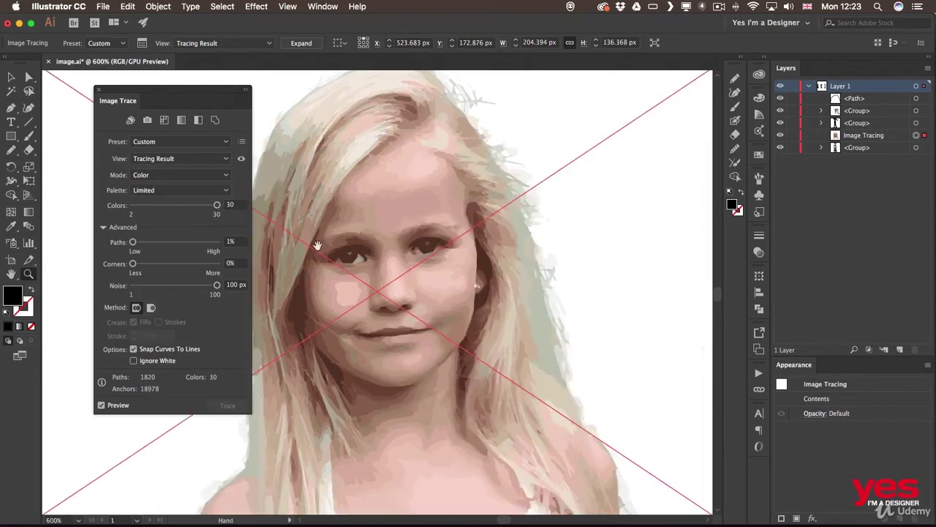
pyautogui.press('super+minus')
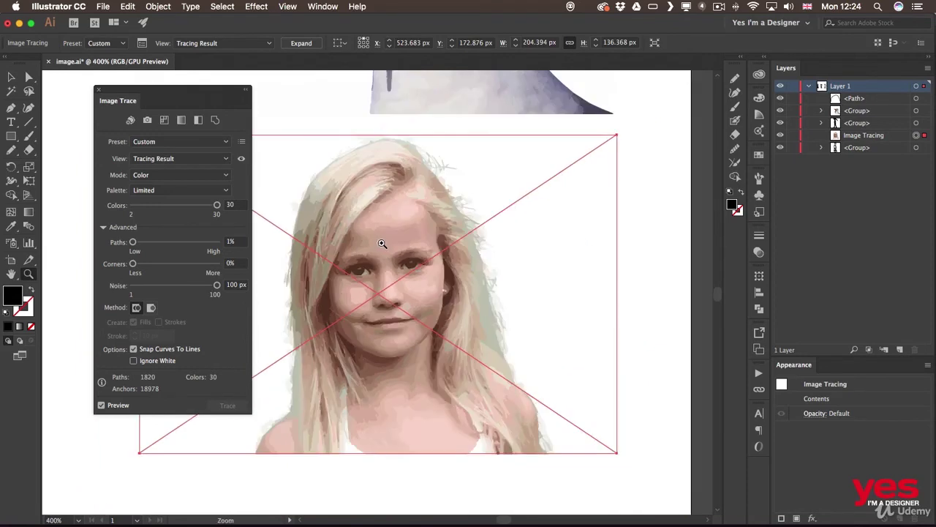
pyautogui.moveTo(348, 218); pyautogui.dragTo(415, 239)
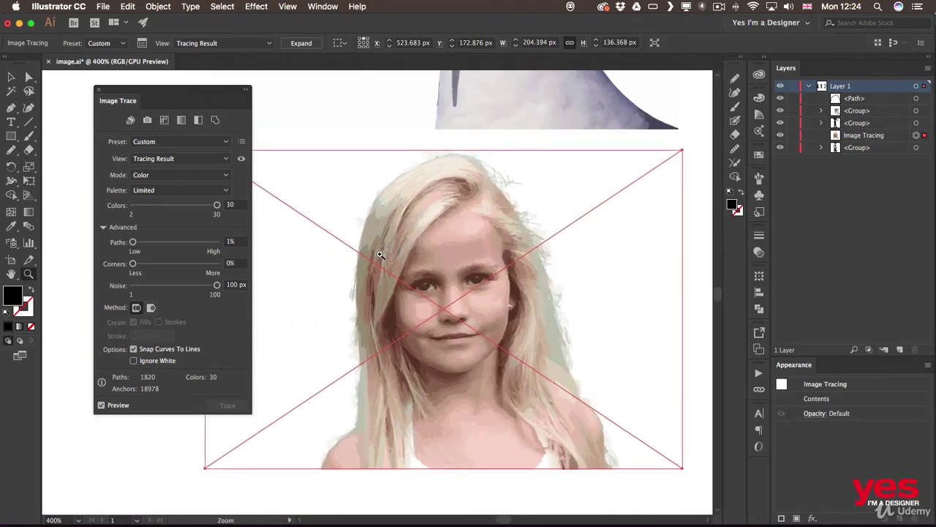
pyautogui.moveTo(175, 208); pyautogui.dragTo(156, 208)
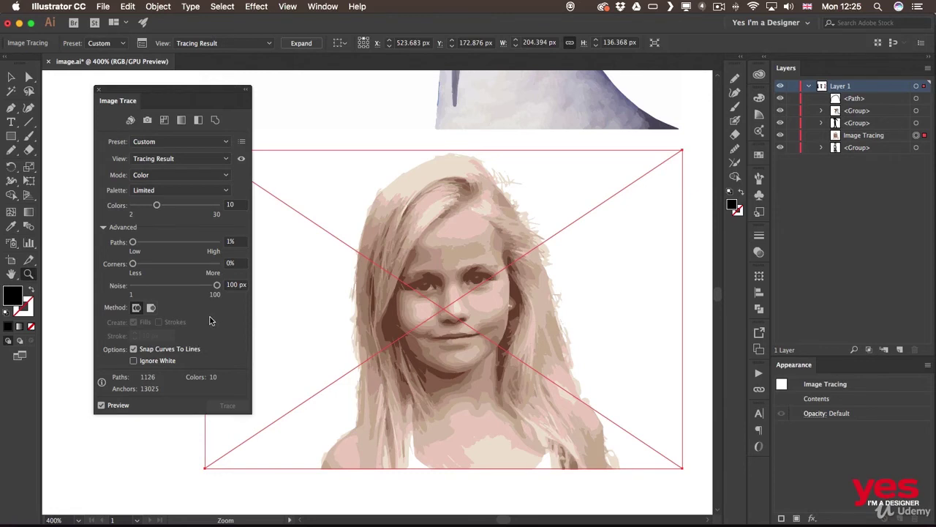
# Switch the portrait trace's palette to Full Tone and check the face up close.
pyautogui.click(176, 192)
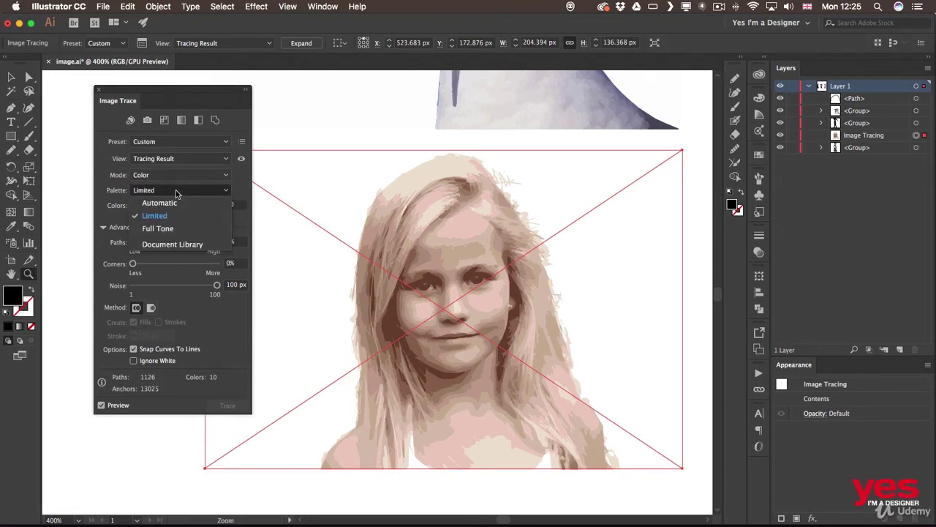
pyautogui.click(186, 229)
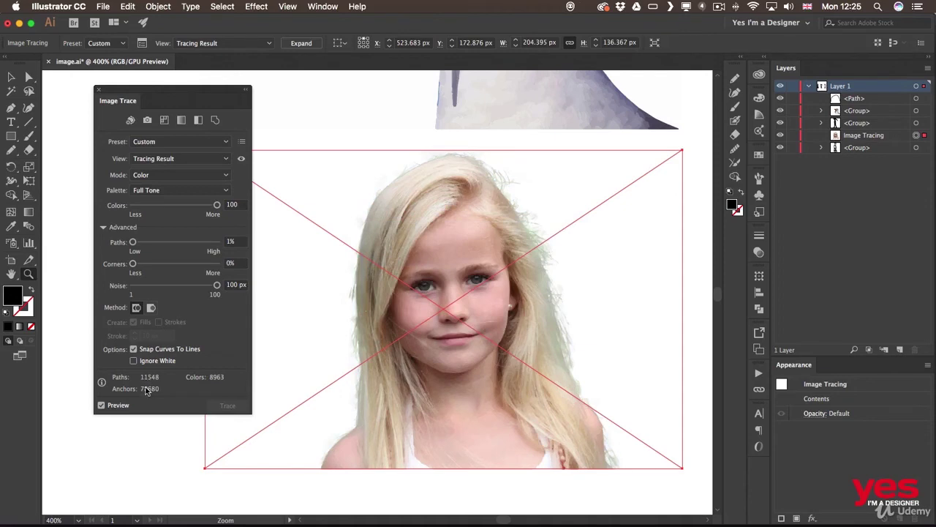
pyautogui.moveTo(390, 243); pyautogui.dragTo(310, 379)
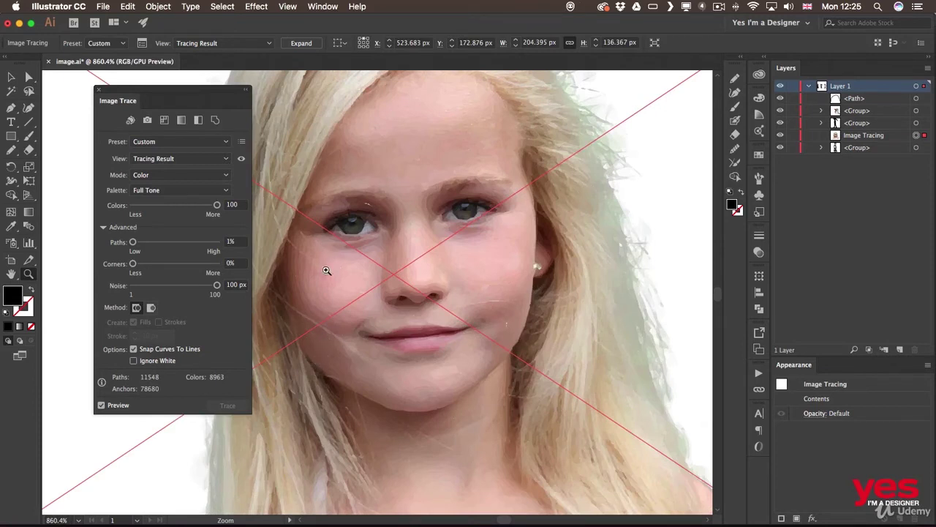
pyautogui.moveTo(313, 271); pyautogui.dragTo(165, 332)
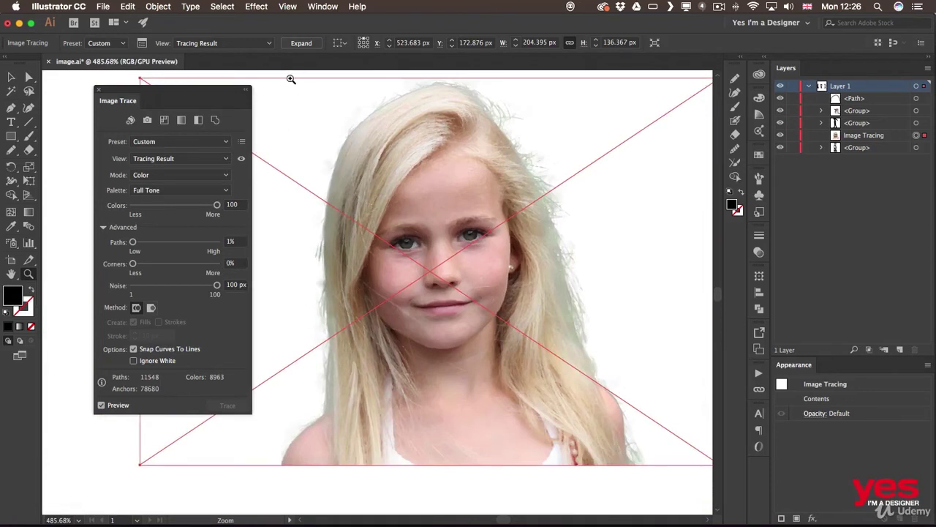
# Expand the portrait trace into vector paths, close the Image Trace settings and deselect the artwork.
pyautogui.click(306, 44)
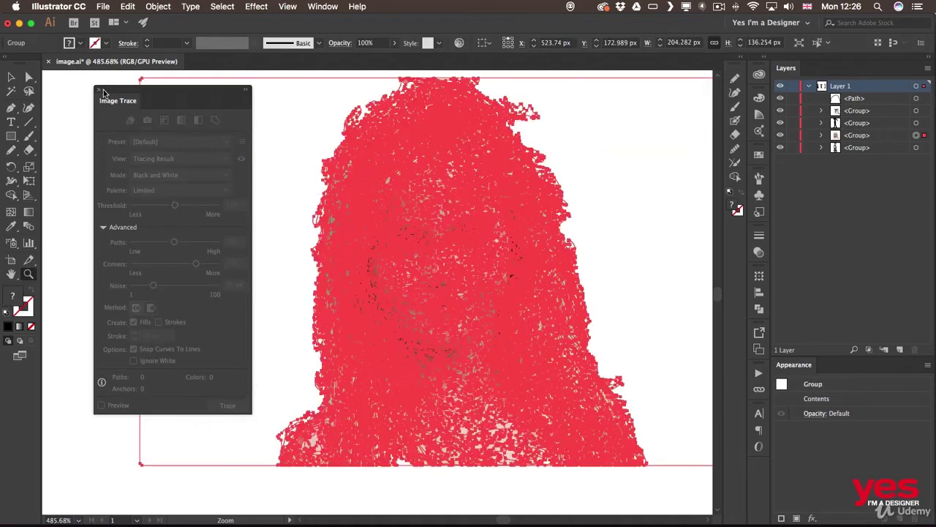
pyautogui.click(99, 92)
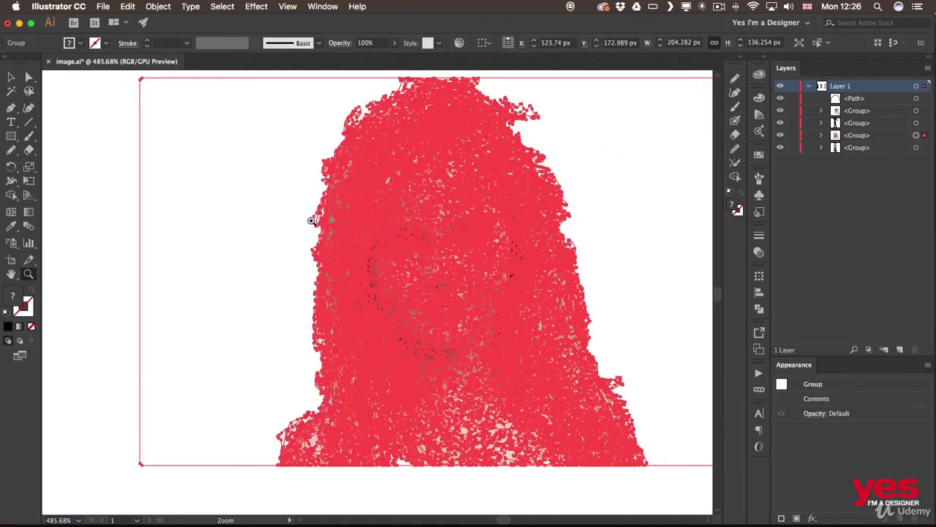
pyautogui.press('v')
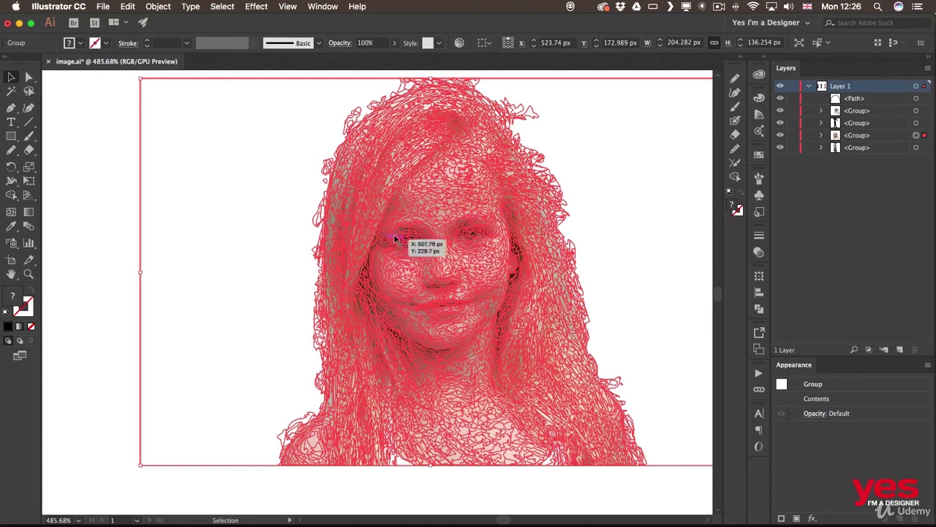
pyautogui.click(102, 270)
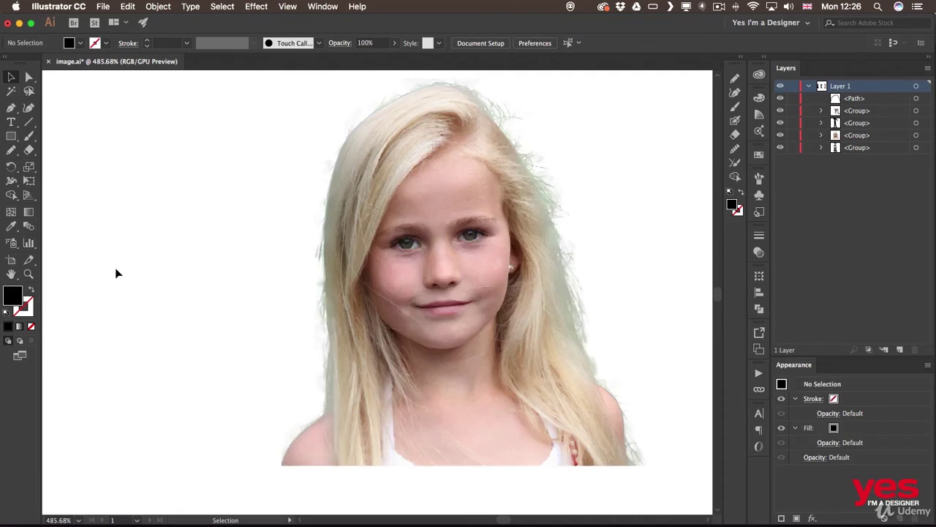
pyautogui.press('super+0')
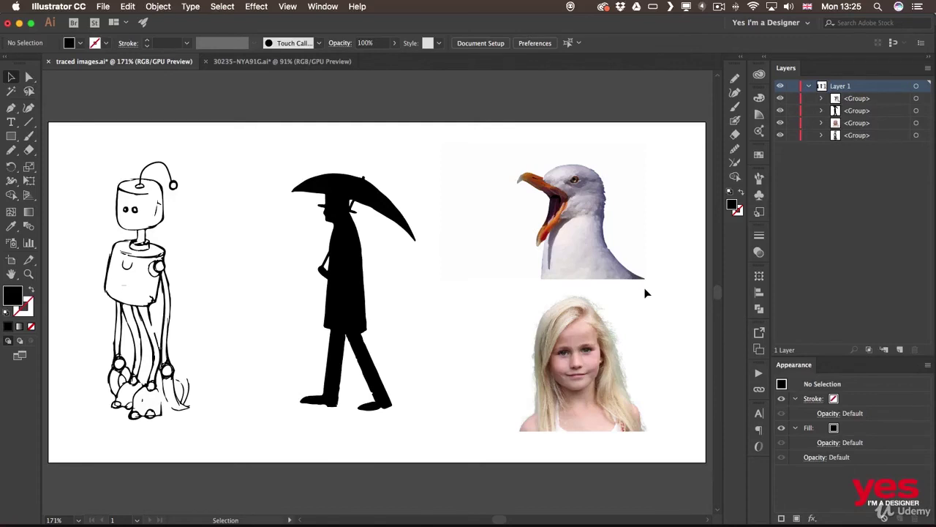
# Recolor the traced umbrella man silhouette with a magenta fill of C 3.92, M 96.86, Y 0, K 0.
pyautogui.click(341, 210)
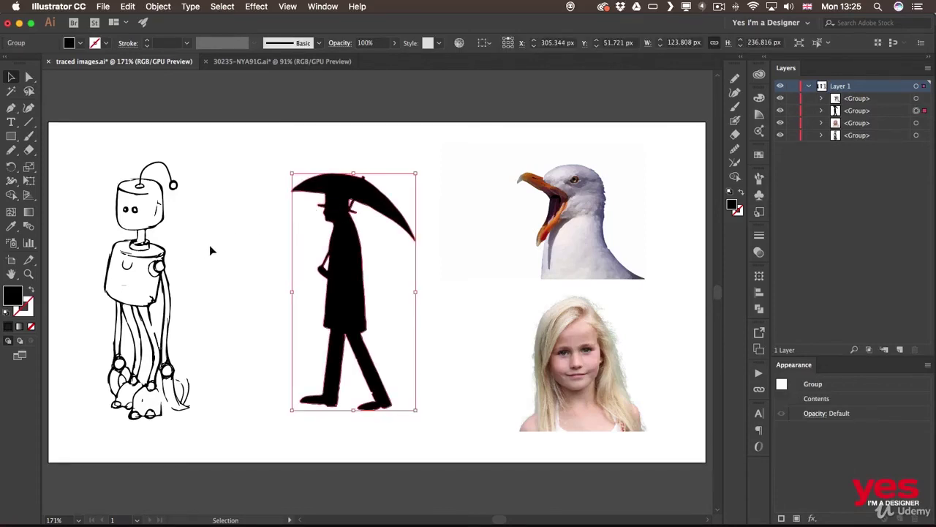
pyautogui.click(79, 44)
pyautogui.press('shift')
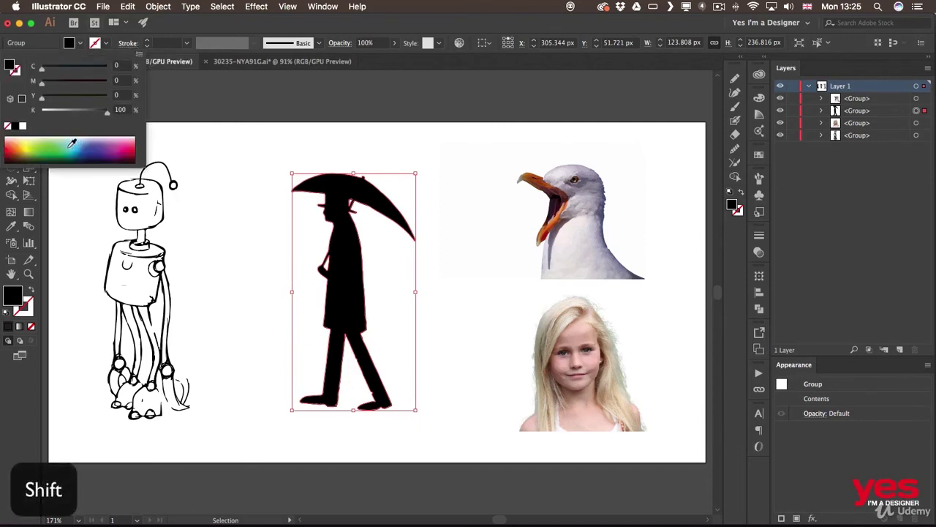
pyautogui.moveTo(72, 142); pyautogui.dragTo(123, 147)
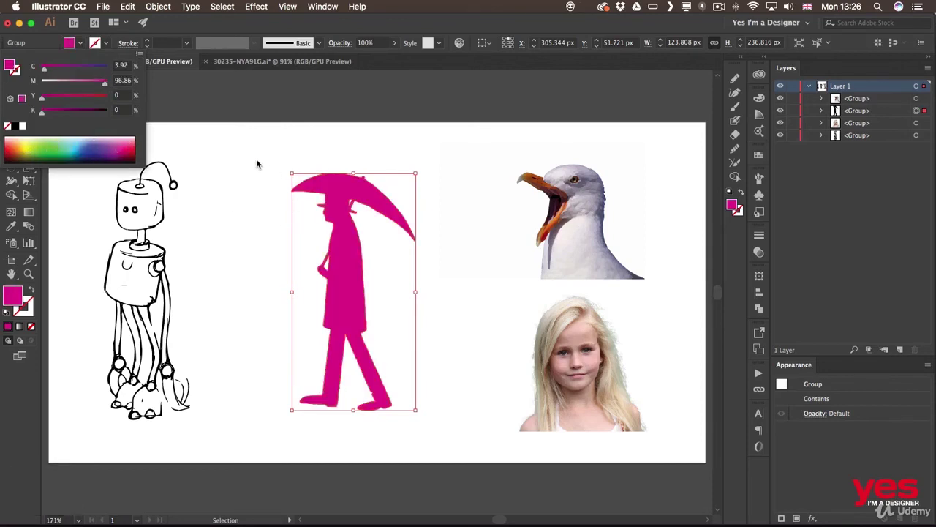
pyautogui.press('Escape')
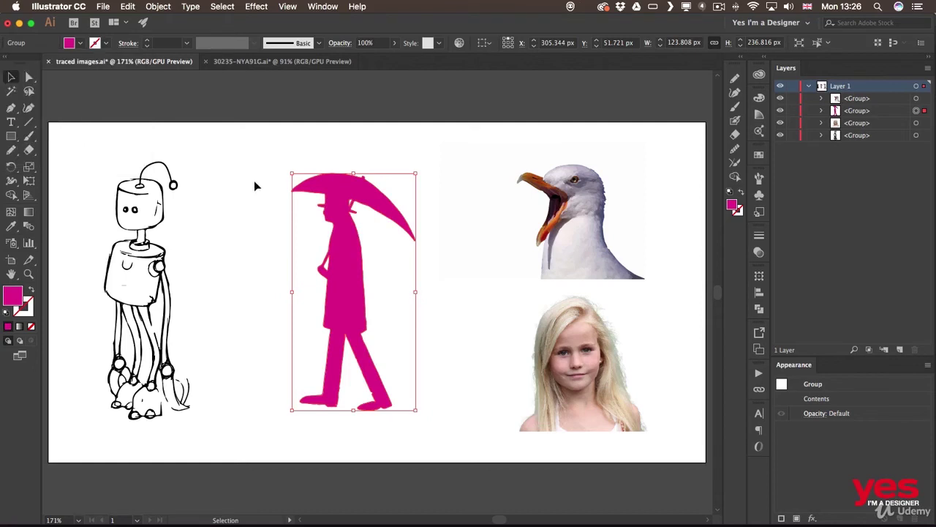
# Examine the anchor points and outline of the umbrella man silhouette up close.
pyautogui.press('a')
pyautogui.press('super+equal')
pyautogui.press('super+equal')
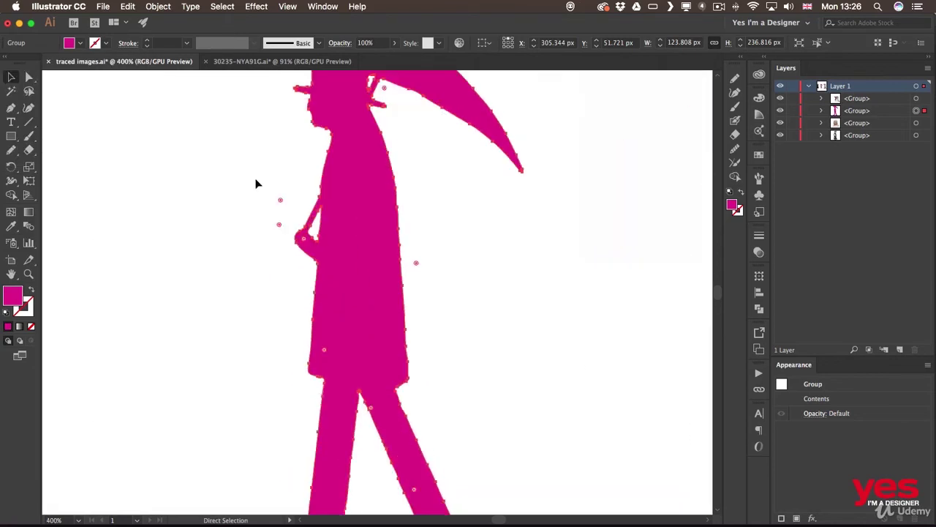
pyautogui.press('v')
pyautogui.scroll(4, 322, 212)
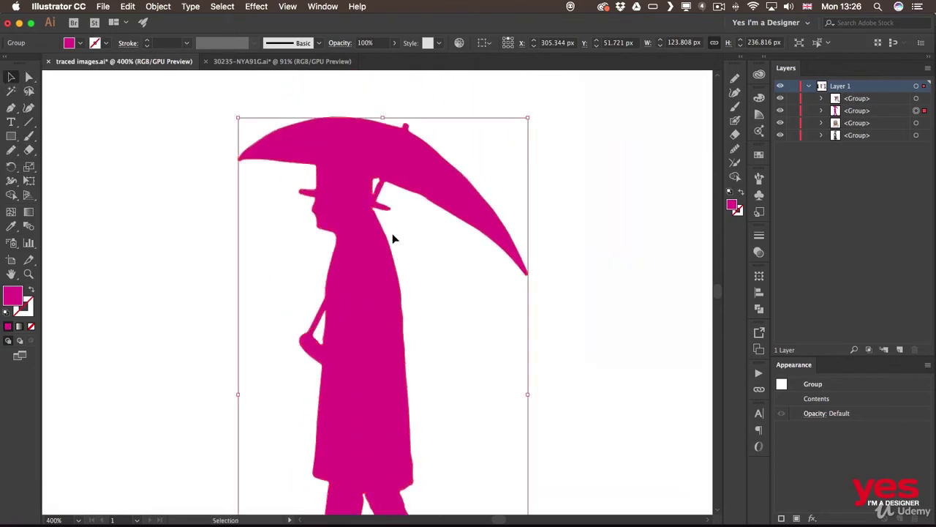
# Convert the silhouette's nose anchor to a corner point and move it outward to about X 274.6, Y 91.7 px.
pyautogui.press('super+equal')
pyautogui.press('super+equal')
pyautogui.moveTo(286, 119); pyautogui.dragTo(335, 406)
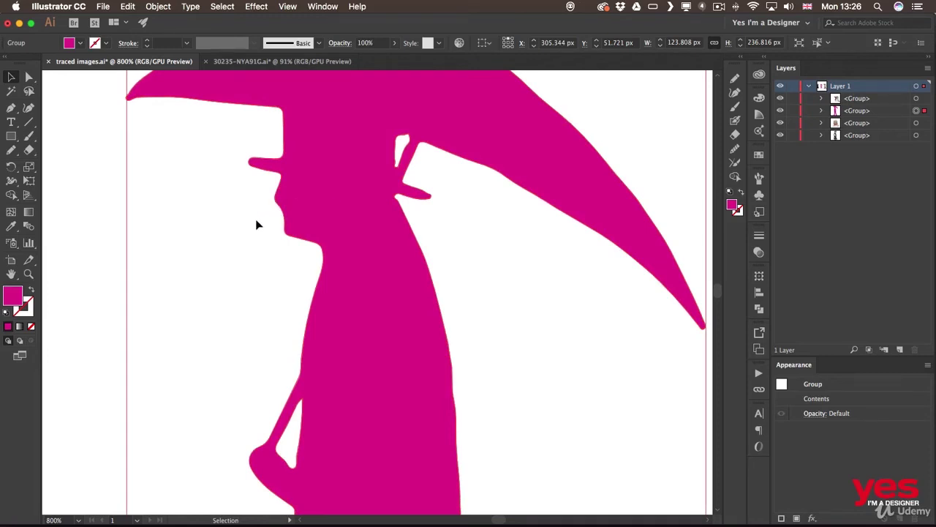
pyautogui.press('a')
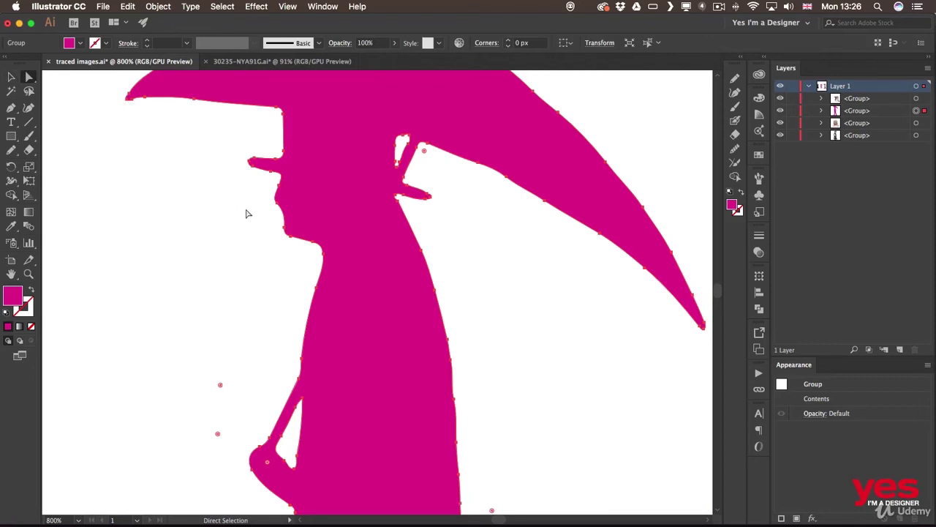
pyautogui.press('super+equal')
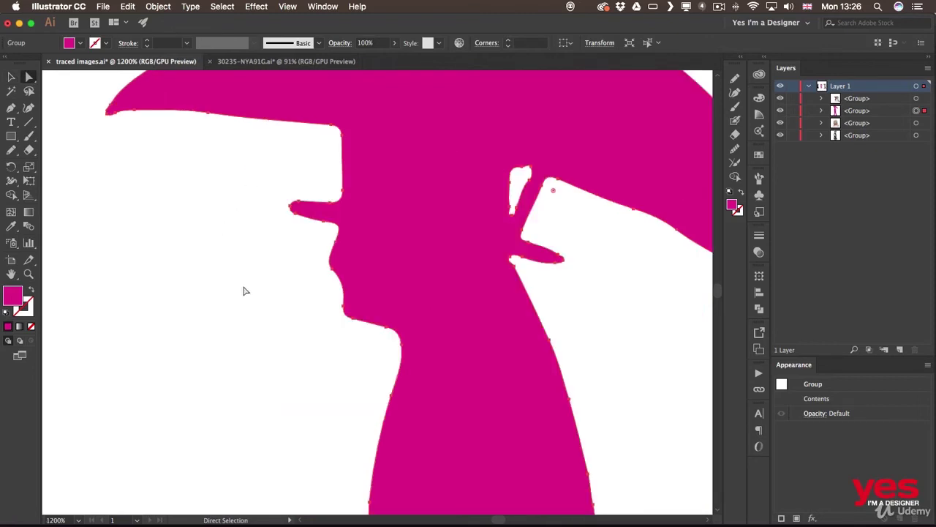
pyautogui.click(332, 270)
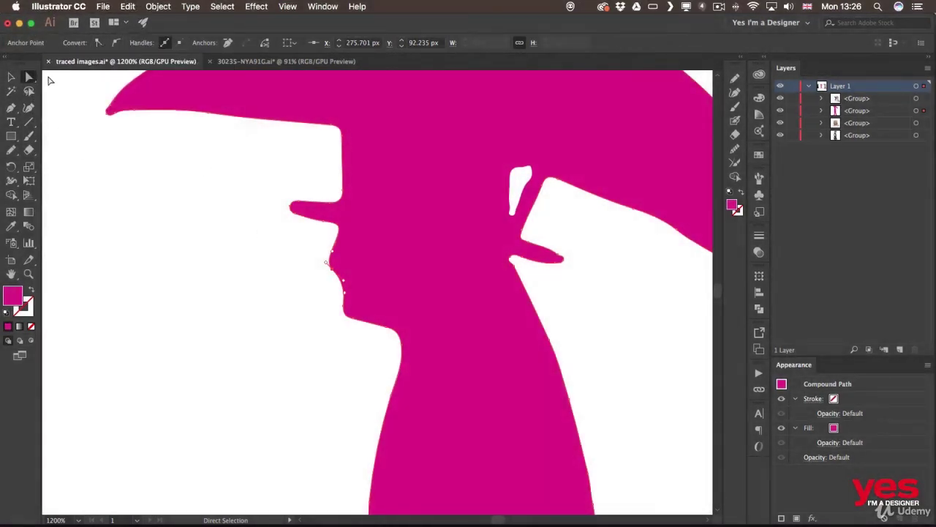
pyautogui.click(98, 44)
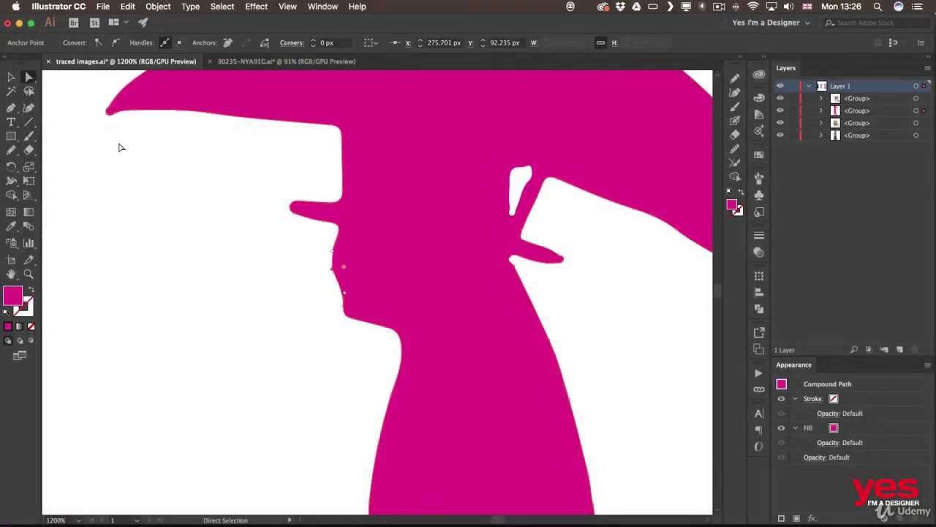
pyautogui.moveTo(329, 275); pyautogui.dragTo(325, 267)
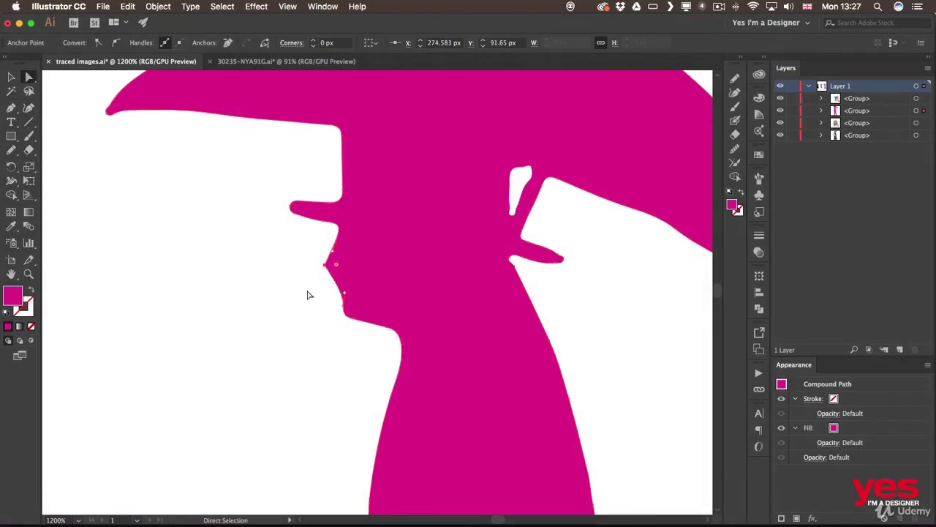
# Add a corner anchor just below the nose tip and move it inward to about X 276.5, Y 92.1 px, then deselect.
pyautogui.press('+')
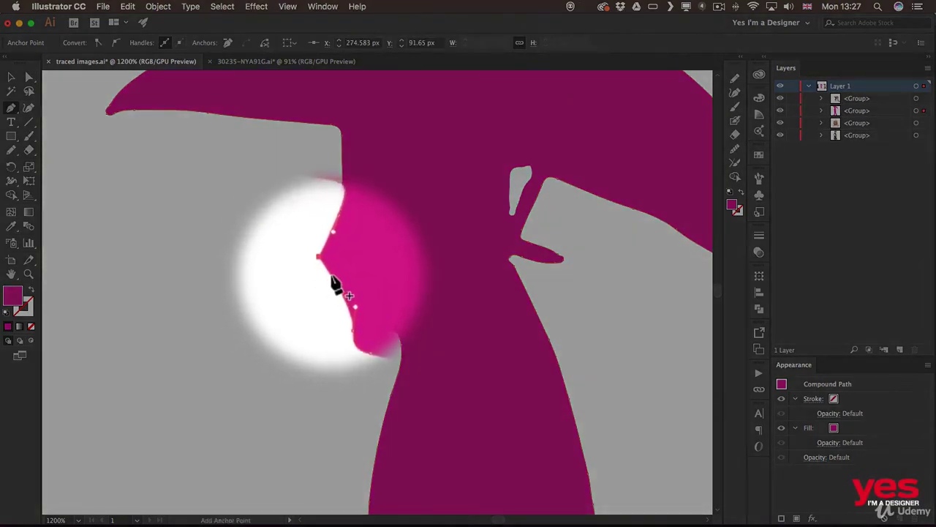
pyautogui.click(332, 278)
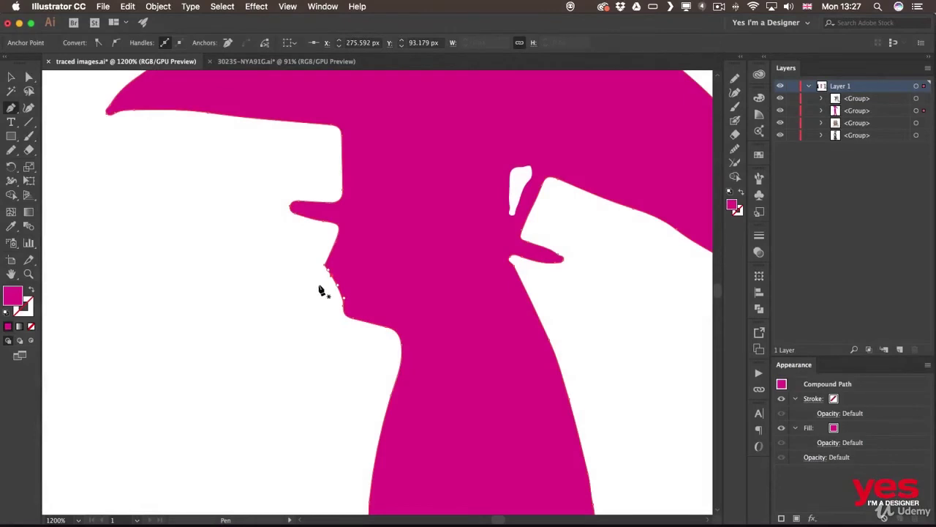
pyautogui.press('alt')
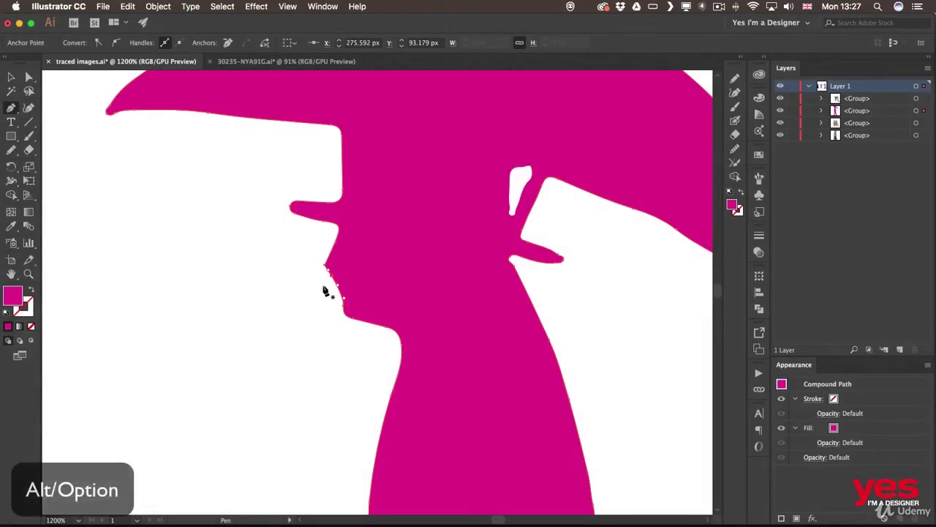
pyautogui.keyDown('alt'); pyautogui.click(331, 277); pyautogui.keyUp('alt')
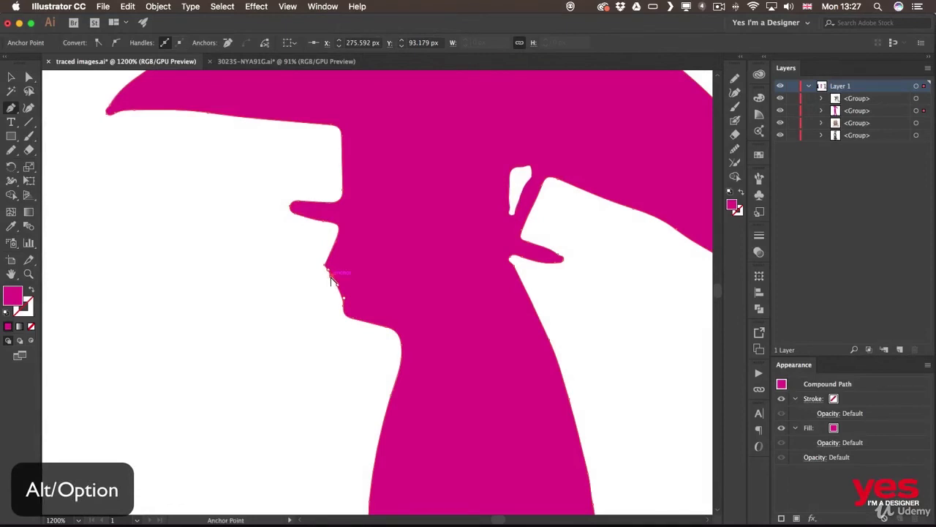
pyautogui.press('a')
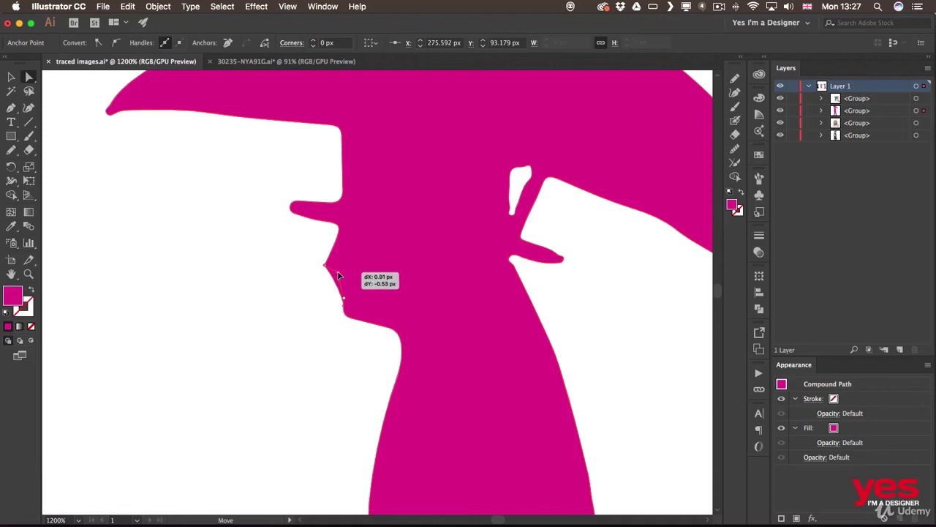
pyautogui.click(333, 276)
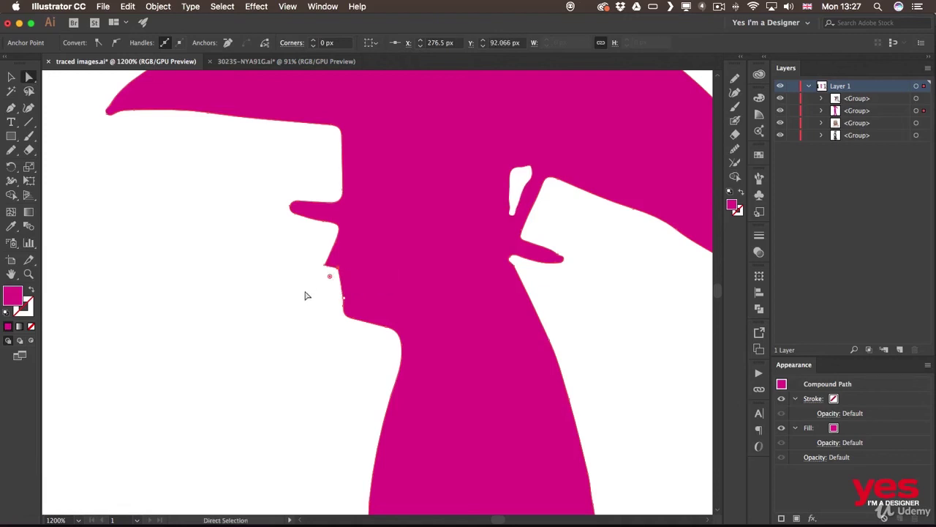
pyautogui.click(285, 316)
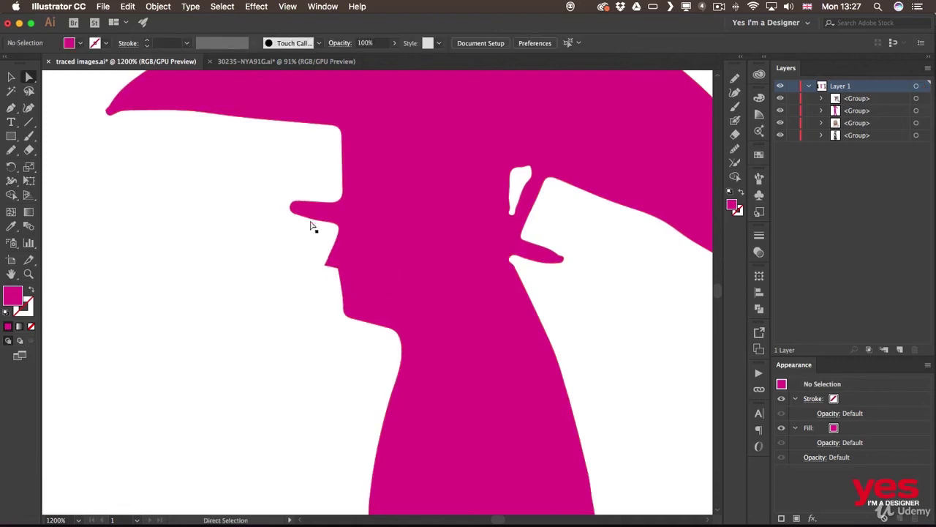
# Pull the tip of the silhouette's nose about 1 px further outward to sharpen it.
pyautogui.click(326, 269)
pyautogui.moveTo(326, 269); pyautogui.dragTo(320, 268)
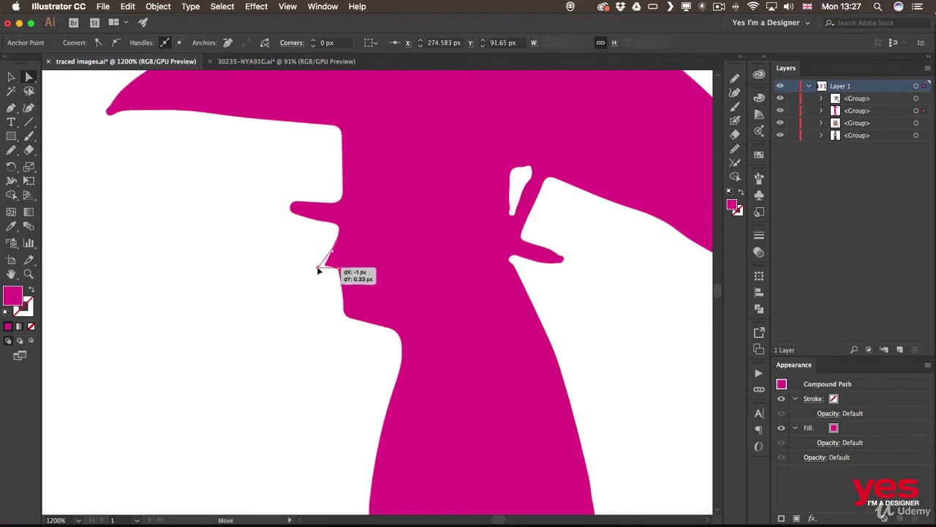
pyautogui.click(231, 343)
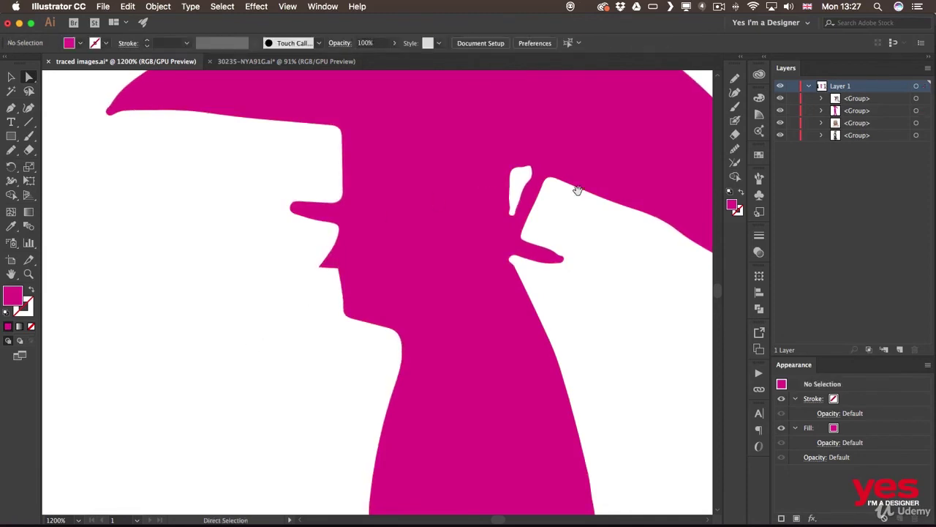
# Smooth the edges of the small white gap between the head and umbrella handle with the Smooth tool, then deselect it.
pyautogui.hscroll(5, 577, 188)
pyautogui.scroll(2, 577, 188)
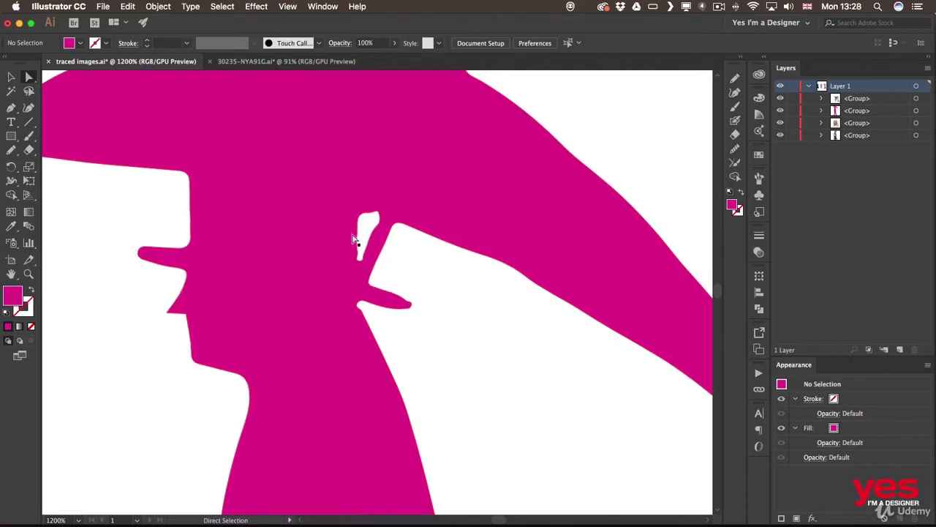
pyautogui.press('v')
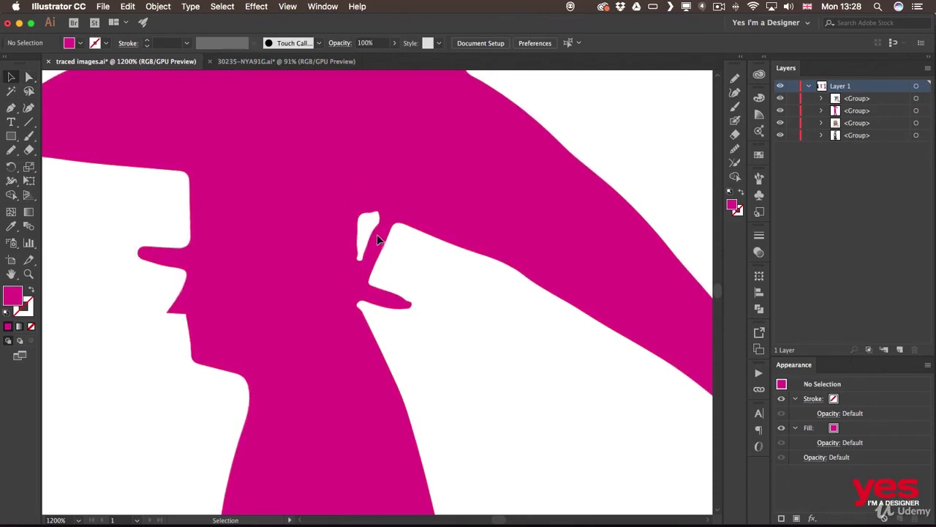
pyautogui.click(378, 239)
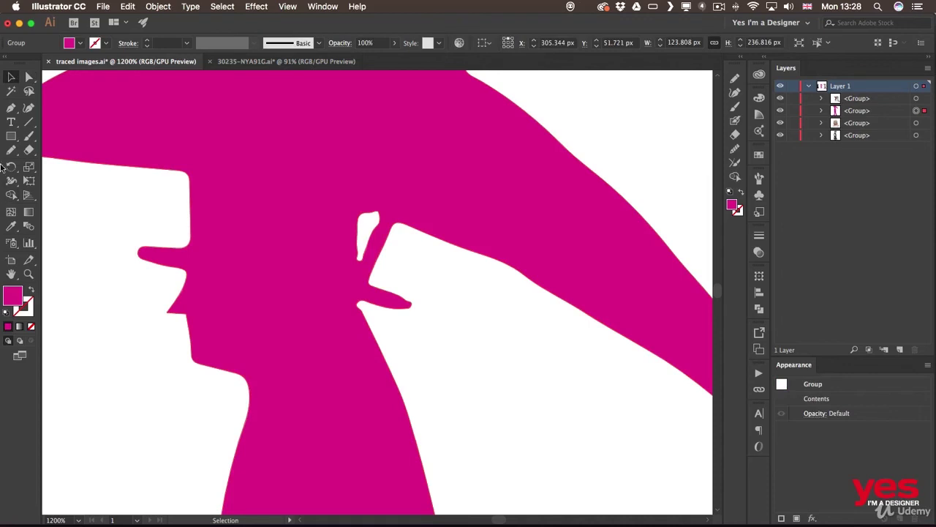
pyautogui.moveTo(13, 154)
pyautogui.mouseDown()
pyautogui.moveTo(91, 164)
pyautogui.moveTo(67, 179)
pyautogui.mouseUp()
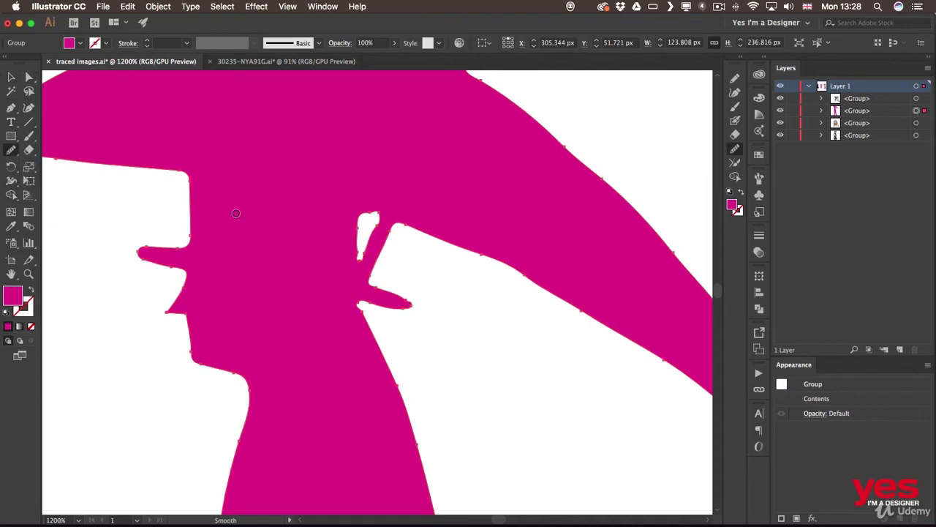
pyautogui.moveTo(361, 256)
pyautogui.mouseDown()
pyautogui.moveTo(379, 207)
pyautogui.moveTo(371, 218)
pyautogui.mouseUp()
pyautogui.moveTo(362, 258)
pyautogui.mouseDown()
pyautogui.moveTo(374, 228)
pyautogui.moveTo(362, 263)
pyautogui.moveTo(377, 229)
pyautogui.moveTo(354, 285)
pyautogui.moveTo(374, 233)
pyautogui.mouseUp()
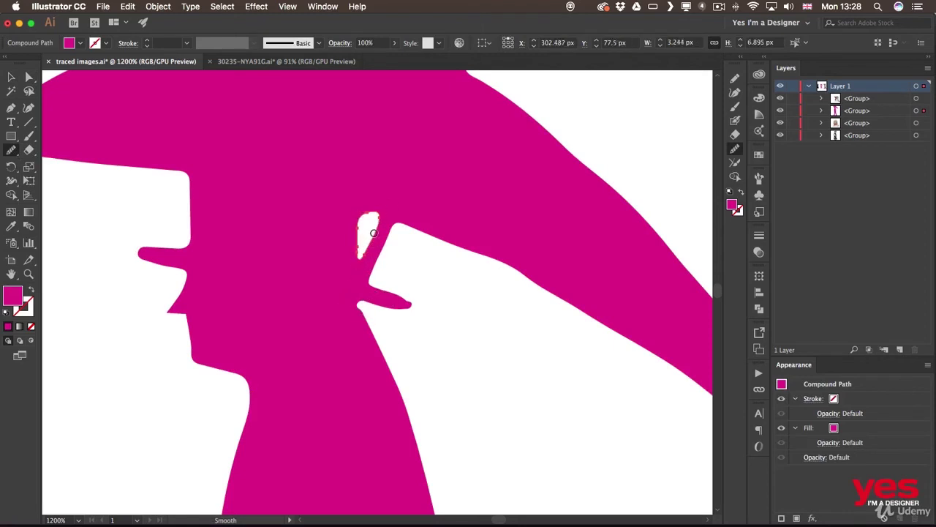
pyautogui.press('super+shift+a')
# Lasso the white gap's anchors behind the head and simplify its path using Straight Lines with a 0° angle threshold.
pyautogui.press('q')
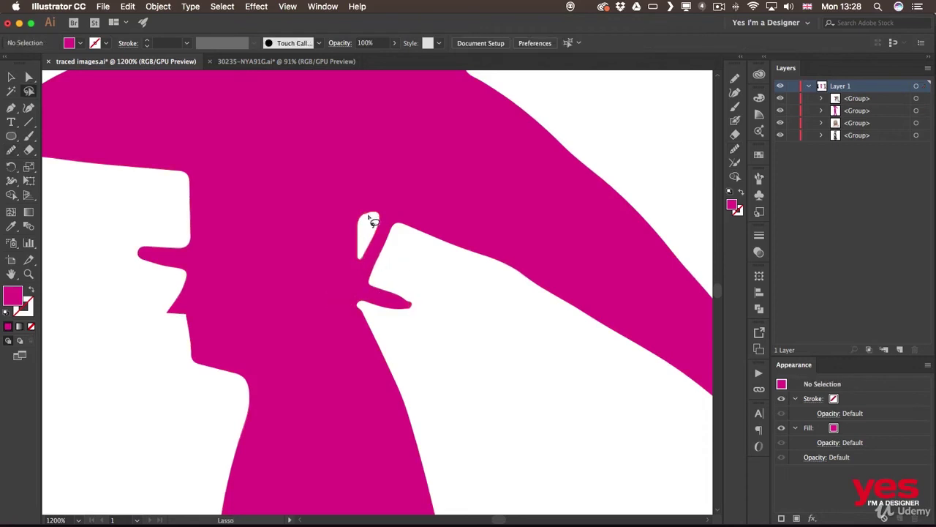
pyautogui.moveTo(380, 205)
pyautogui.mouseDown()
pyautogui.moveTo(350, 232)
pyautogui.moveTo(356, 267)
pyautogui.moveTo(376, 254)
pyautogui.moveTo(385, 209)
pyautogui.mouseUp()
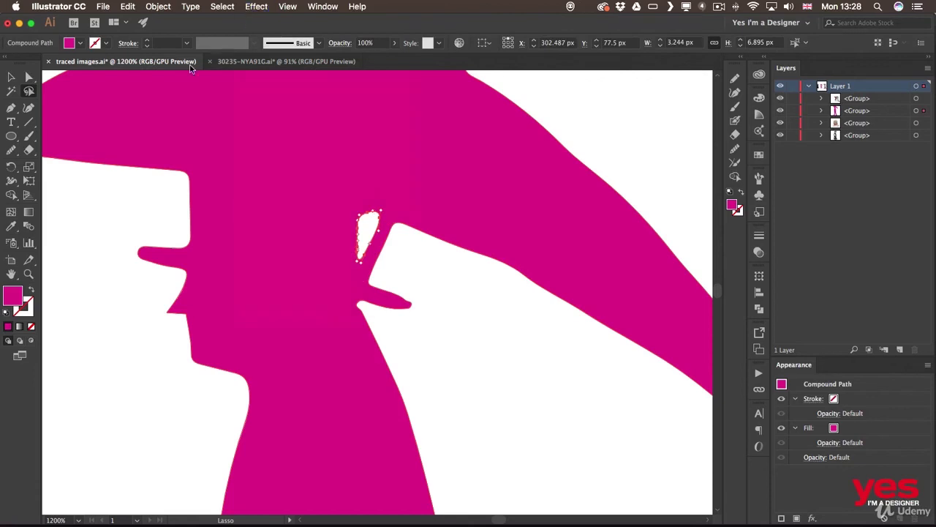
pyautogui.click(157, 6)
pyautogui.moveTo(218, 245)
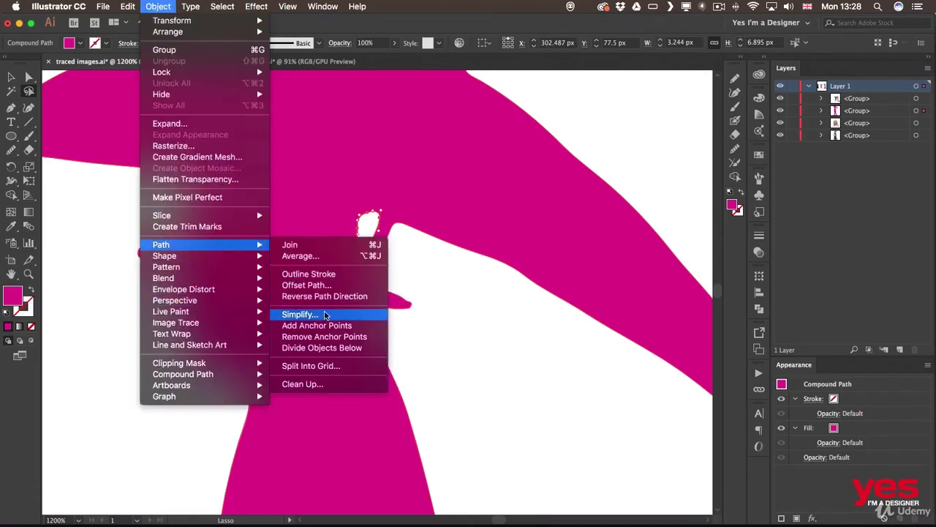
pyautogui.click(325, 315)
pyautogui.moveTo(110, 79); pyautogui.dragTo(217, 136)
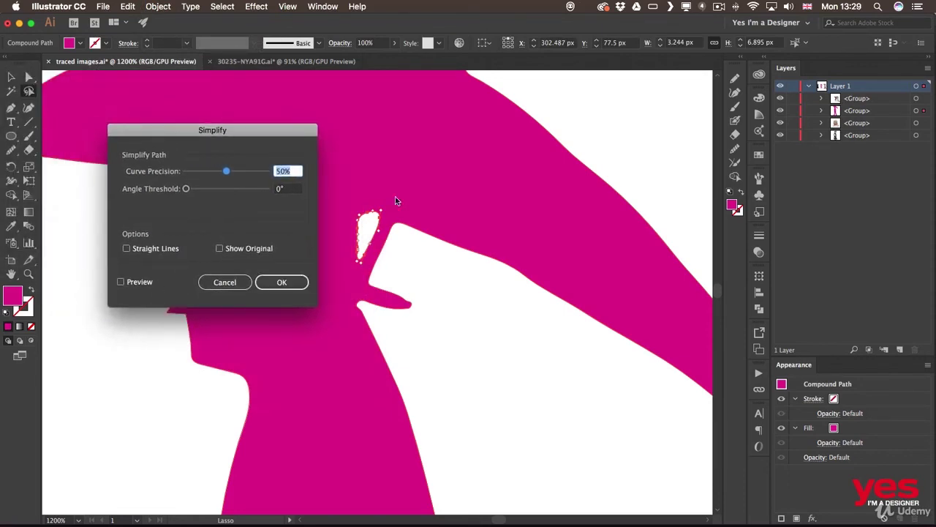
pyautogui.click(179, 250)
pyautogui.click(147, 283)
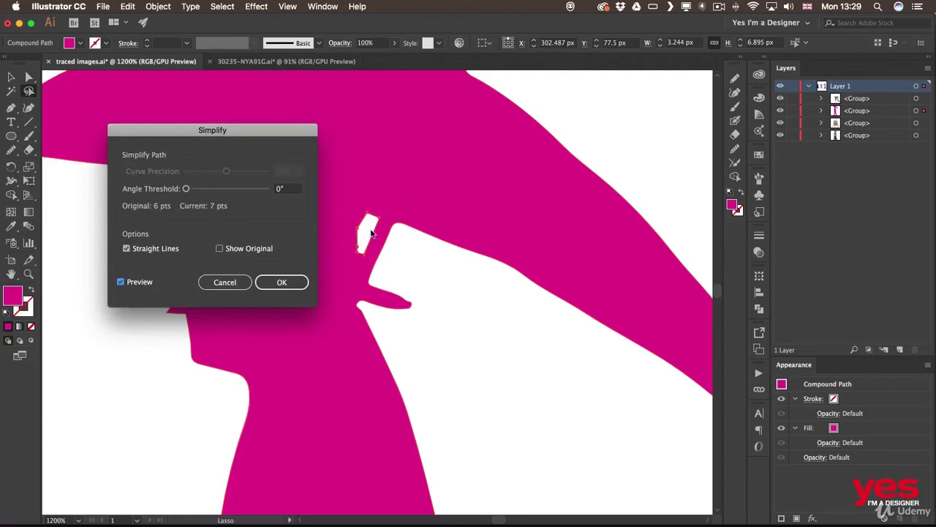
pyautogui.click(139, 287)
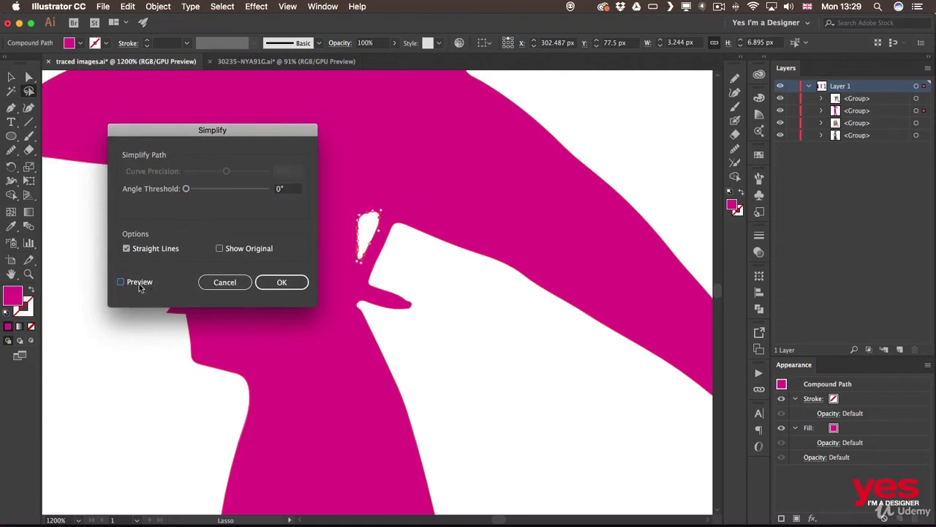
pyautogui.click(136, 286)
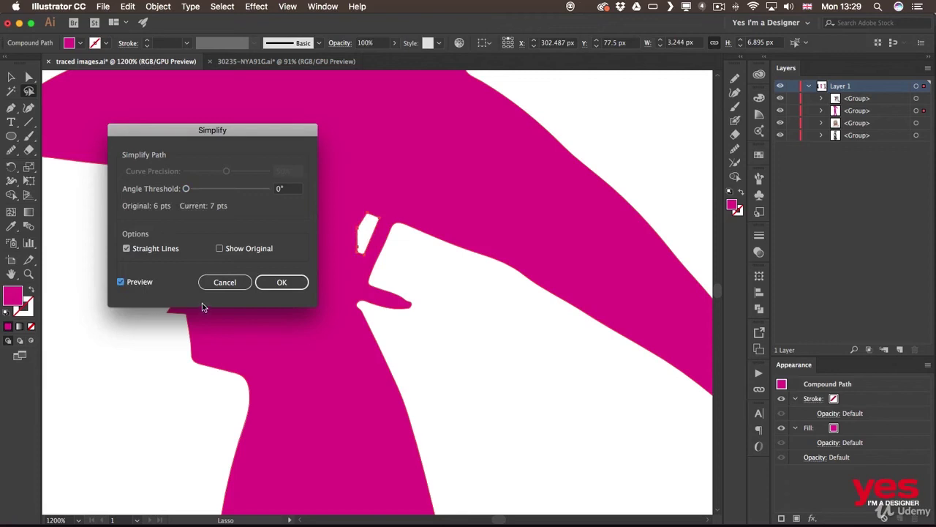
pyautogui.click(284, 282)
# Remove the surplus anchors from the white gap and reposition its corners to form a narrow triangle.
pyautogui.press('p')
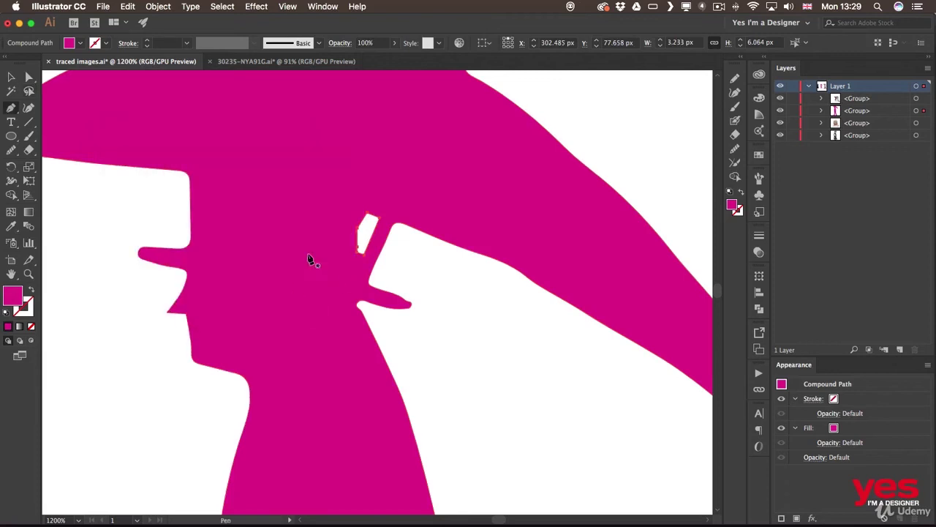
pyautogui.click(358, 256)
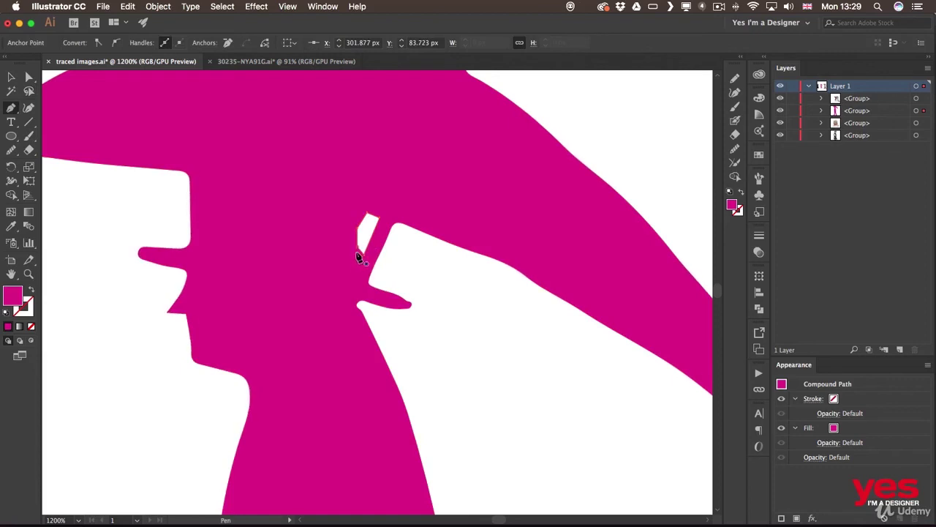
pyautogui.press('a')
pyautogui.click(358, 247)
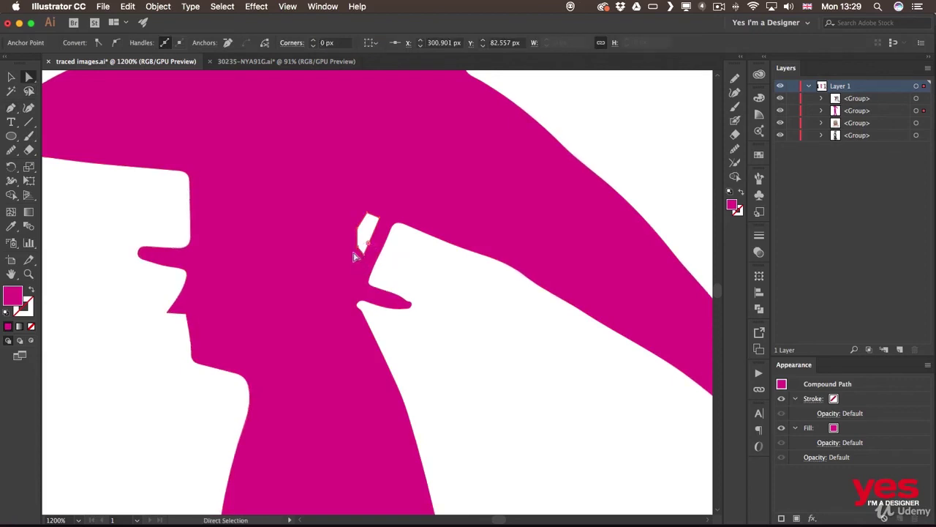
pyautogui.moveTo(358, 248); pyautogui.dragTo(367, 219)
pyautogui.click(421, 254)
pyautogui.click(389, 213)
pyautogui.moveTo(364, 255)
pyautogui.mouseDown()
pyautogui.moveTo(359, 269)
pyautogui.moveTo(357, 262)
pyautogui.mouseUp()
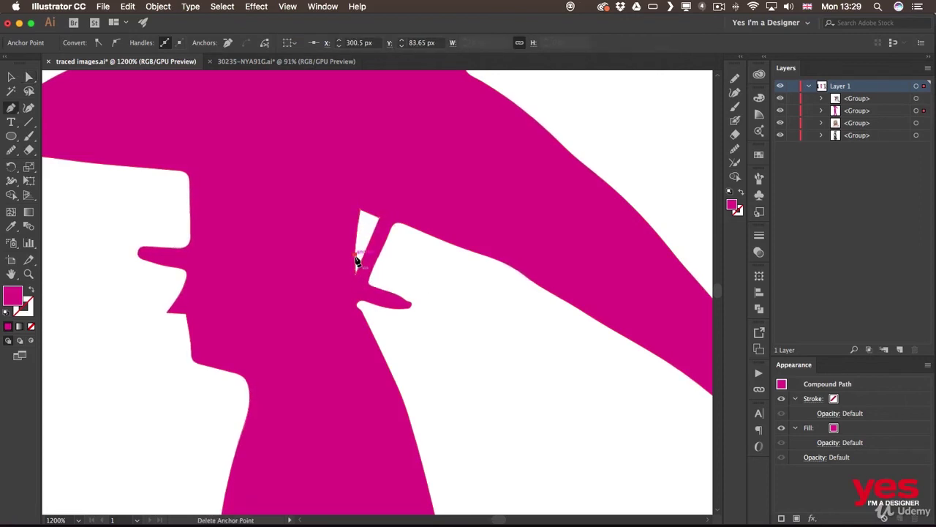
pyautogui.press('p')
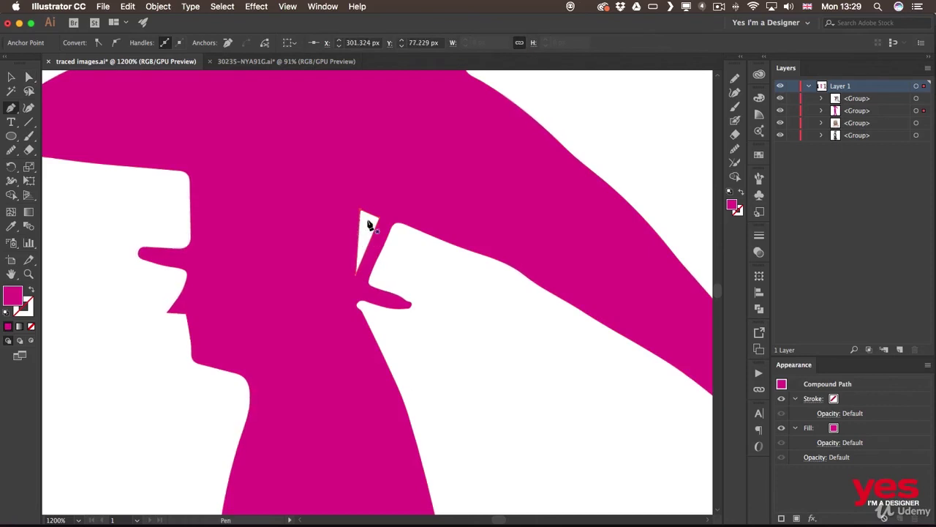
# Widen the triangular gap by moving its upper corner toward the head, then deselect and review the whole silhouette.
pyautogui.press('a')
pyautogui.moveTo(362, 214); pyautogui.dragTo(355, 210)
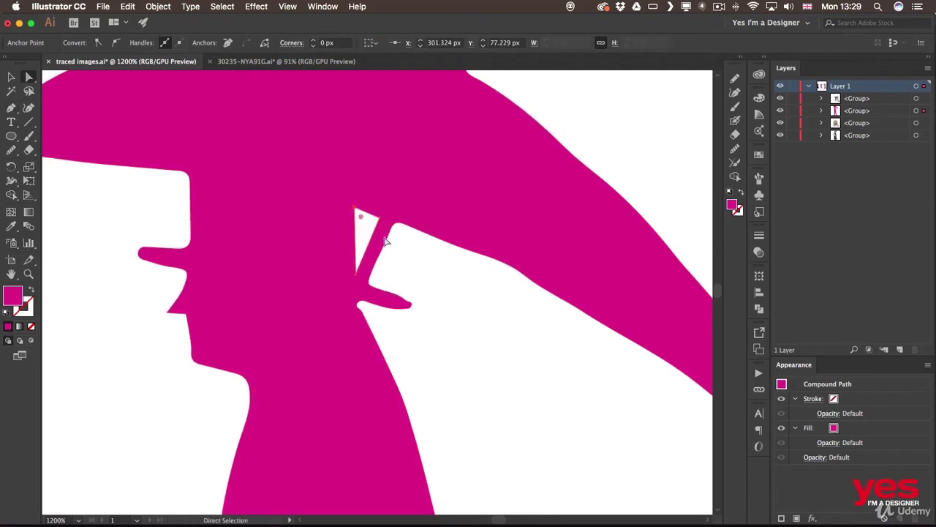
pyautogui.click(431, 276)
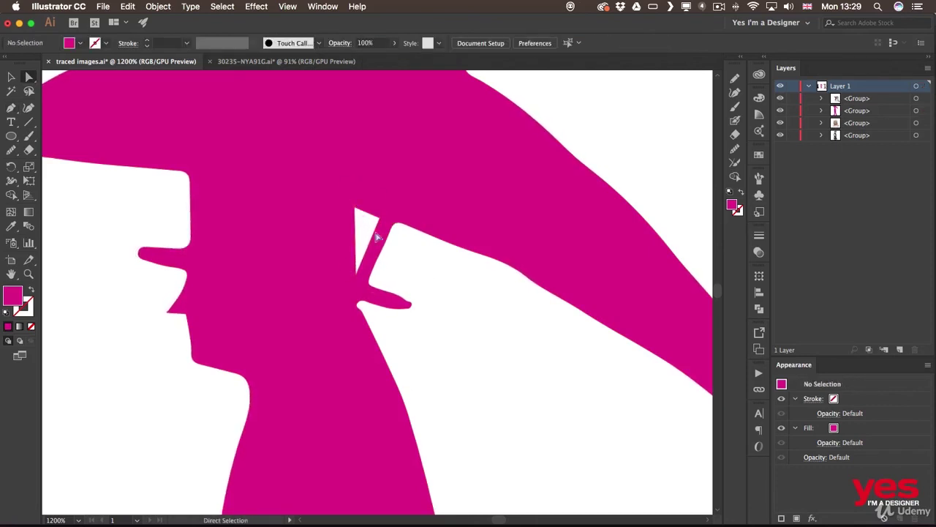
pyautogui.moveTo(357, 211); pyautogui.dragTo(360, 210)
pyautogui.click(428, 295)
pyautogui.press('super+minus')
pyautogui.press('super+minus')
pyautogui.press('super+minus')
pyautogui.press('super+minus')
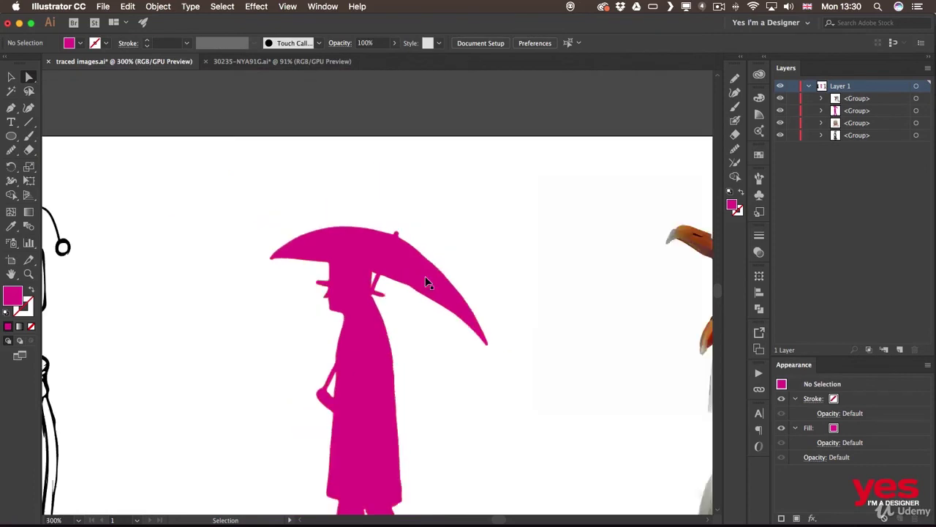
# Select the robot drawing and fill its torso magenta with the Live Paint Bucket.
pyautogui.moveTo(378, 363); pyautogui.dragTo(435, 235)
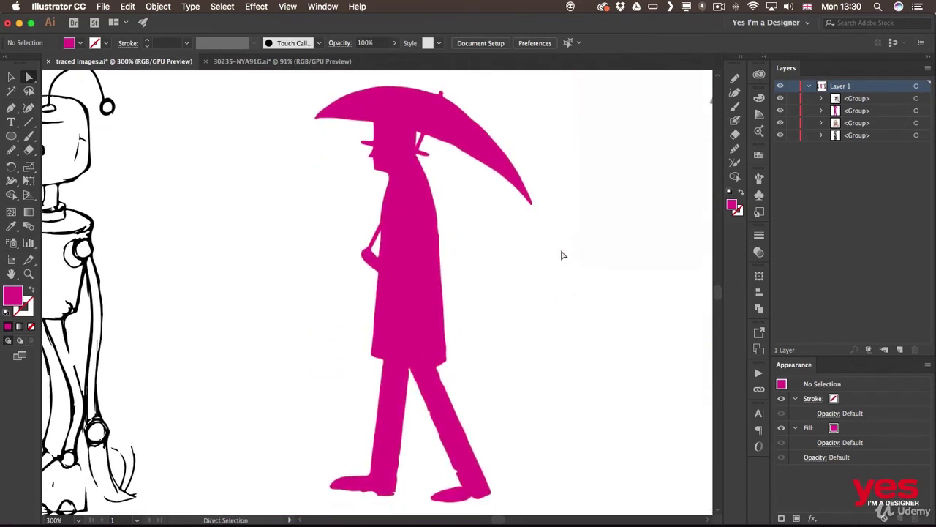
pyautogui.moveTo(163, 236)
pyautogui.mouseDown()
pyautogui.moveTo(283, 309)
pyautogui.moveTo(441, 323)
pyautogui.mouseUp()
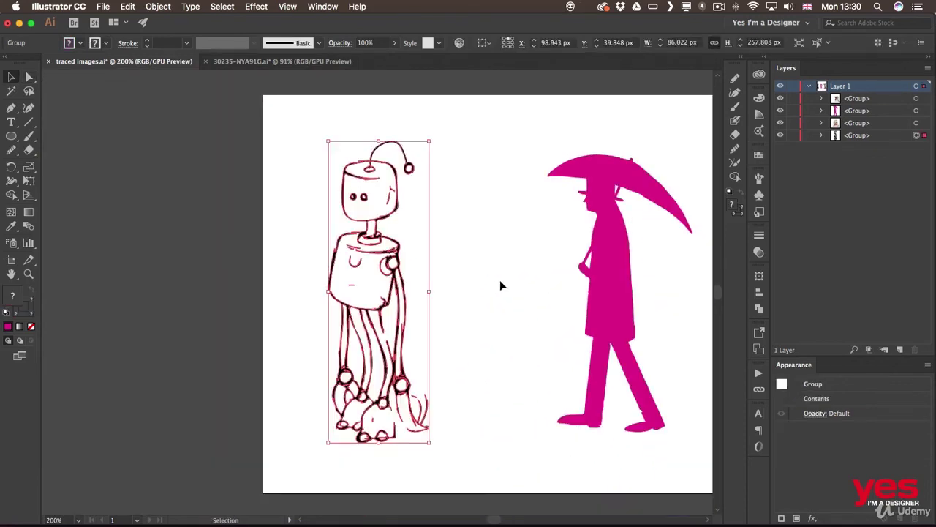
pyautogui.click(495, 269)
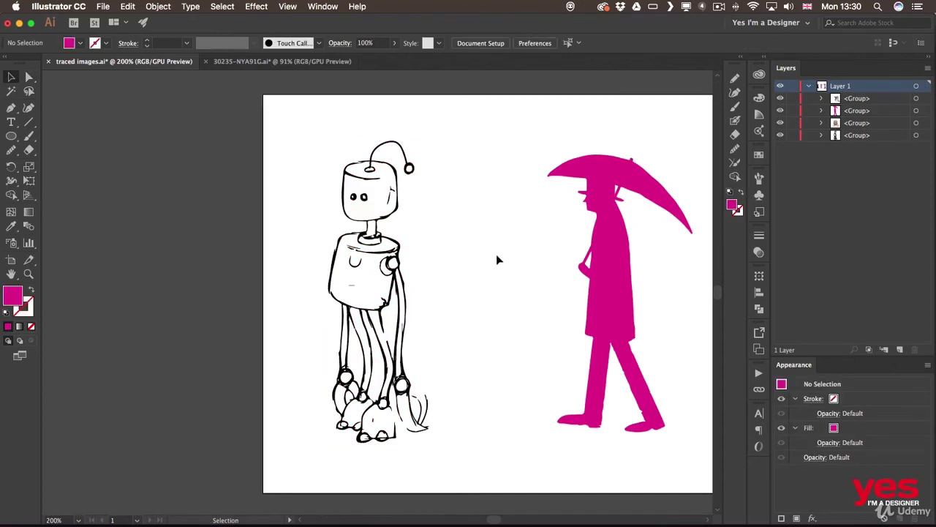
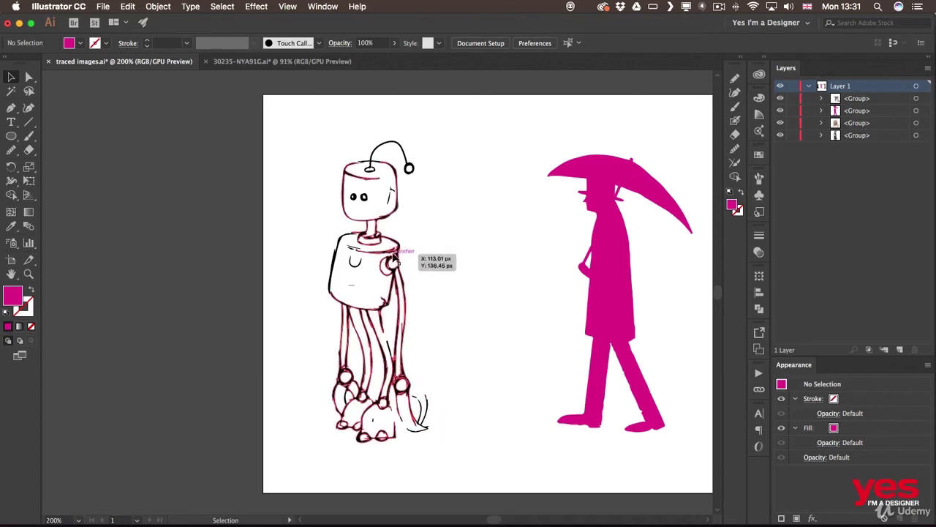
pyautogui.click(398, 274)
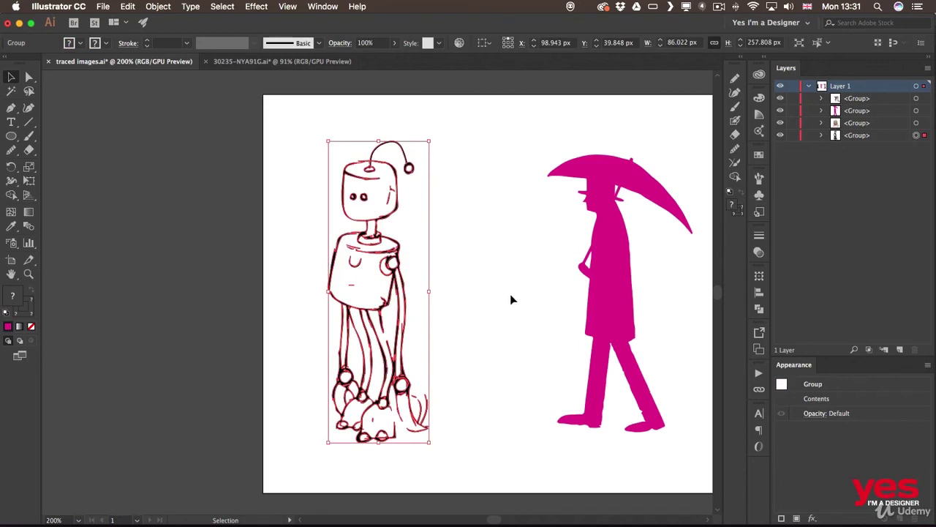
pyautogui.click(12, 198)
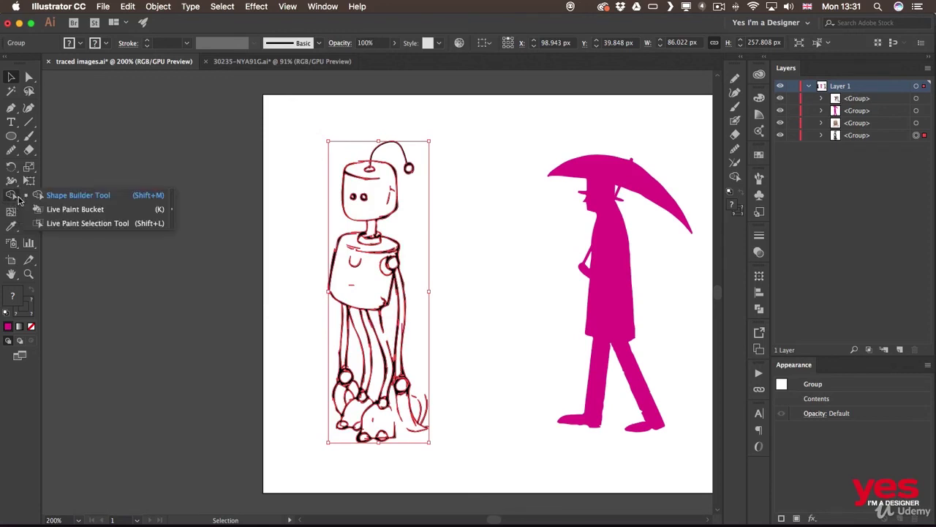
pyautogui.click(75, 209)
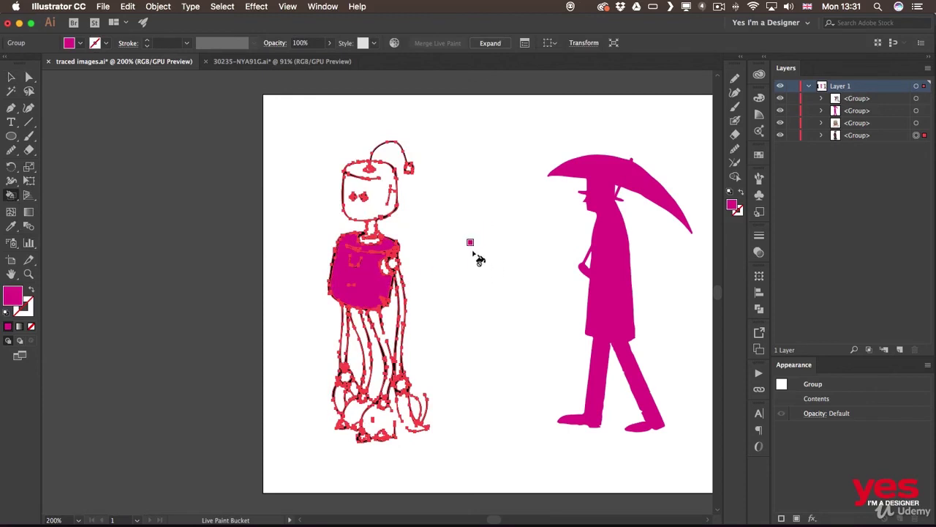
# Hide the selection edges and fill the robot's head and neck magenta with Live Paint.
pyautogui.click(288, 6)
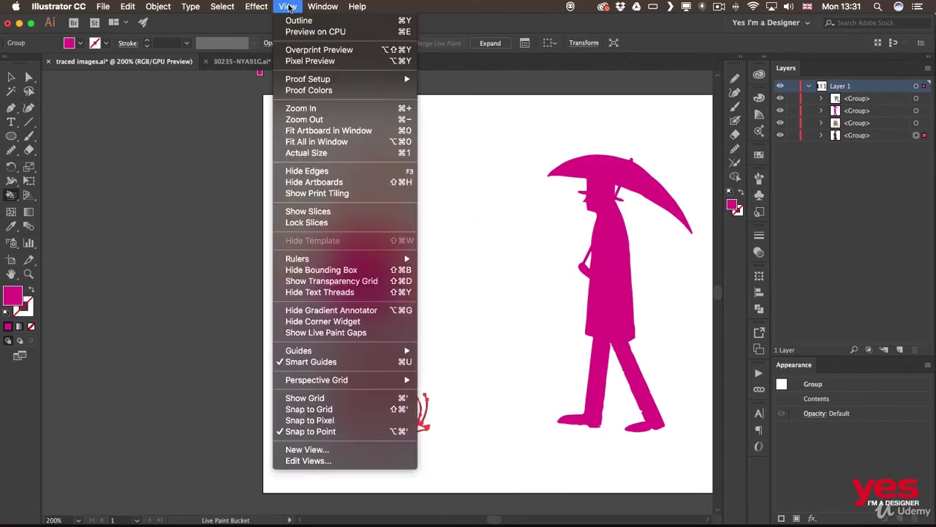
pyautogui.click(307, 172)
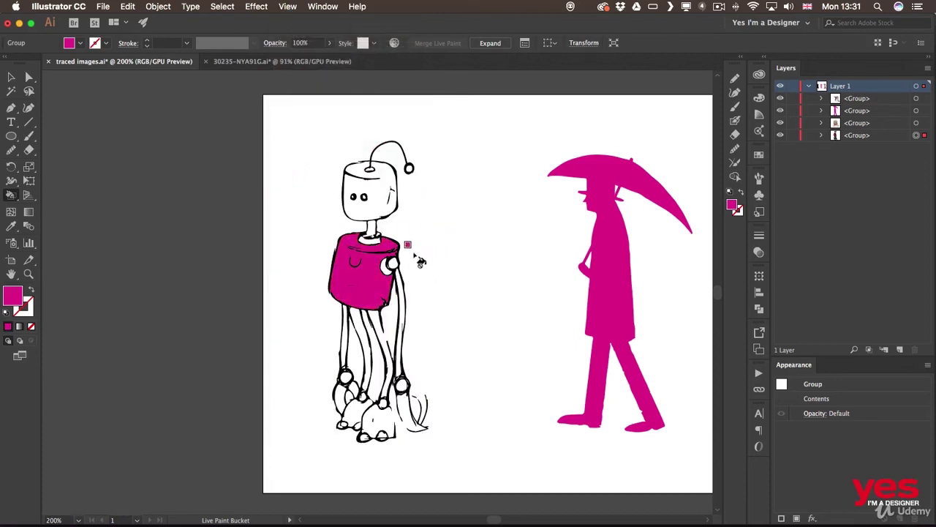
pyautogui.click(366, 180)
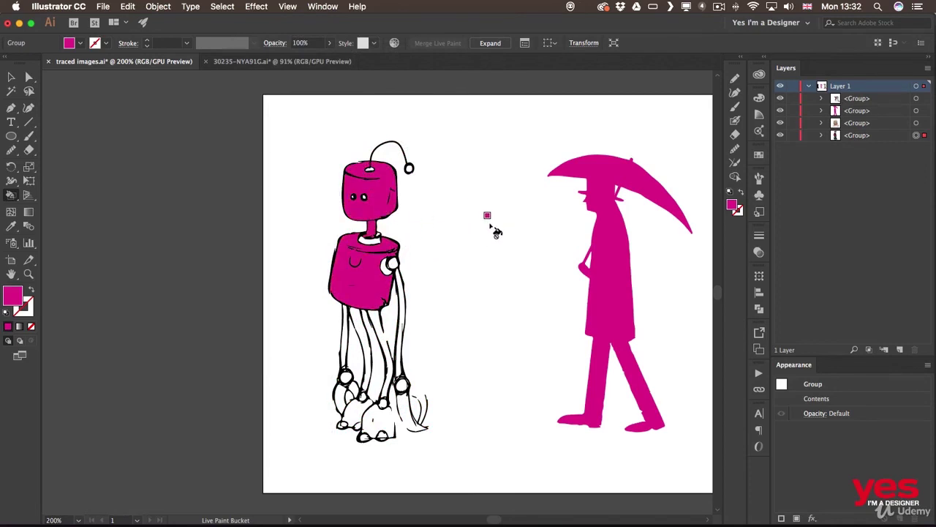
# Pick a light blue fill (C 63.53, M 10.59, Y 0, K 0) and paint the robot's neck, collar and shoulder joint.
pyautogui.click(80, 46)
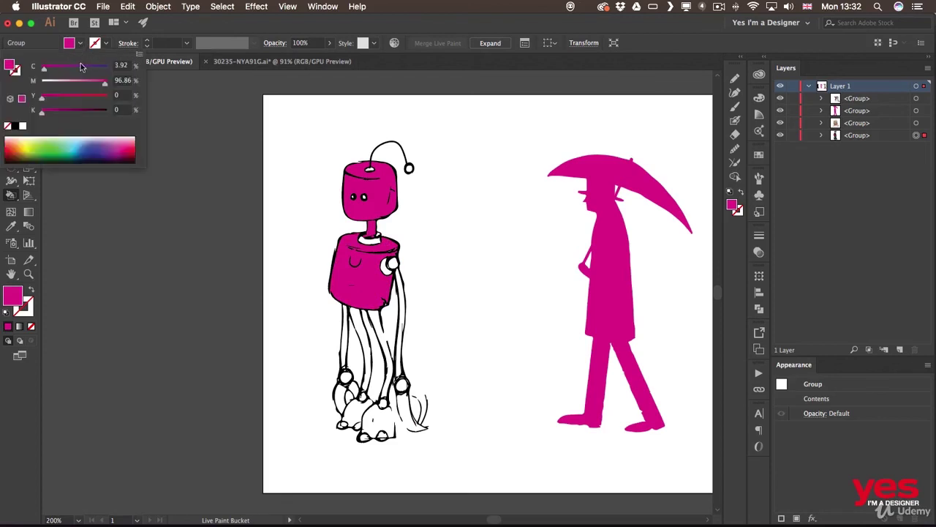
pyautogui.click(108, 140)
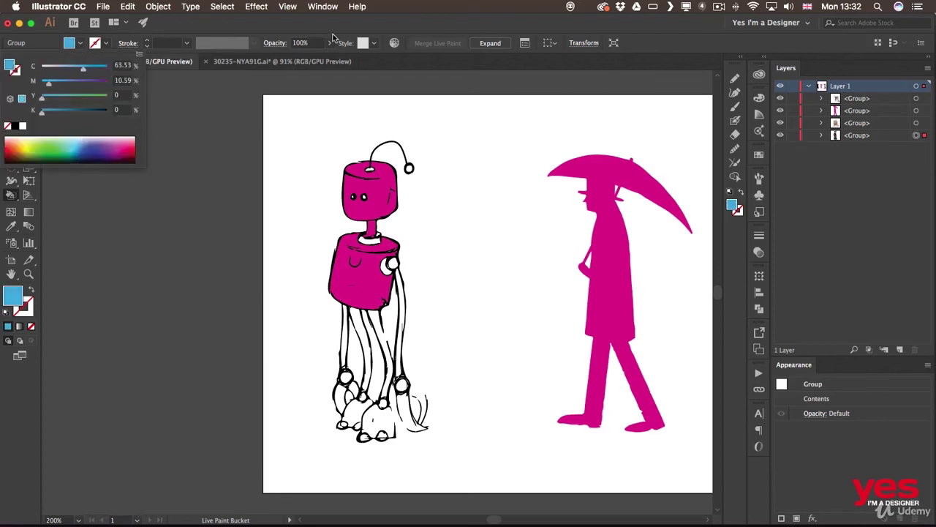
pyautogui.click(371, 226)
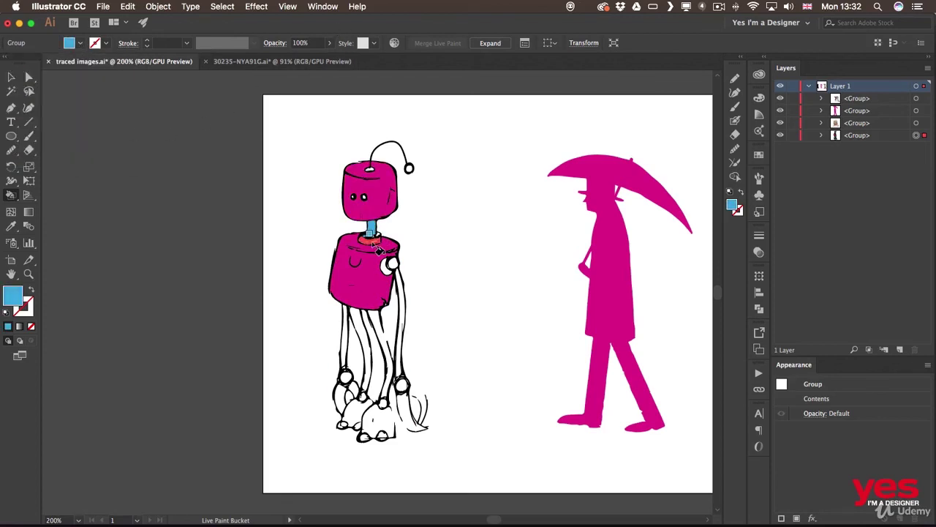
pyautogui.click(373, 240)
pyautogui.click(394, 266)
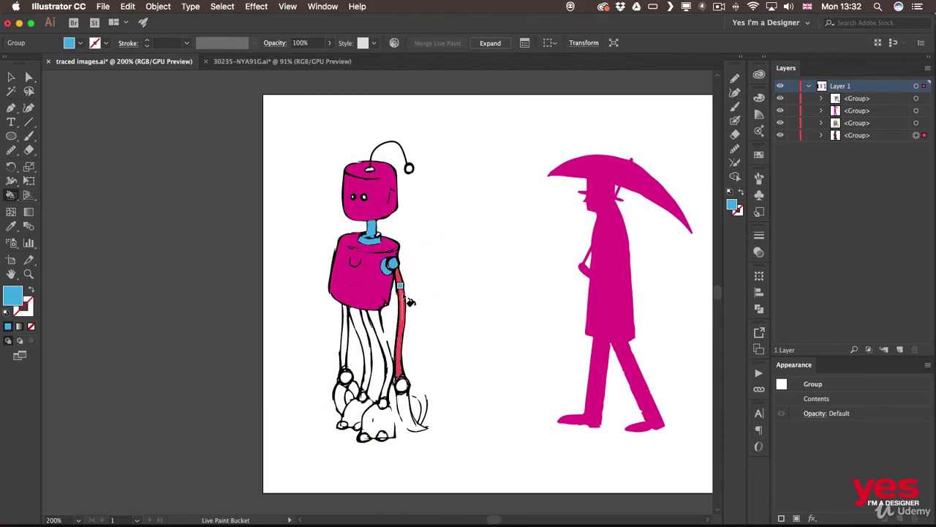
# Paint both of the robot's arms, the wrist joints and the left-hand claw light blue.
pyautogui.click(407, 302)
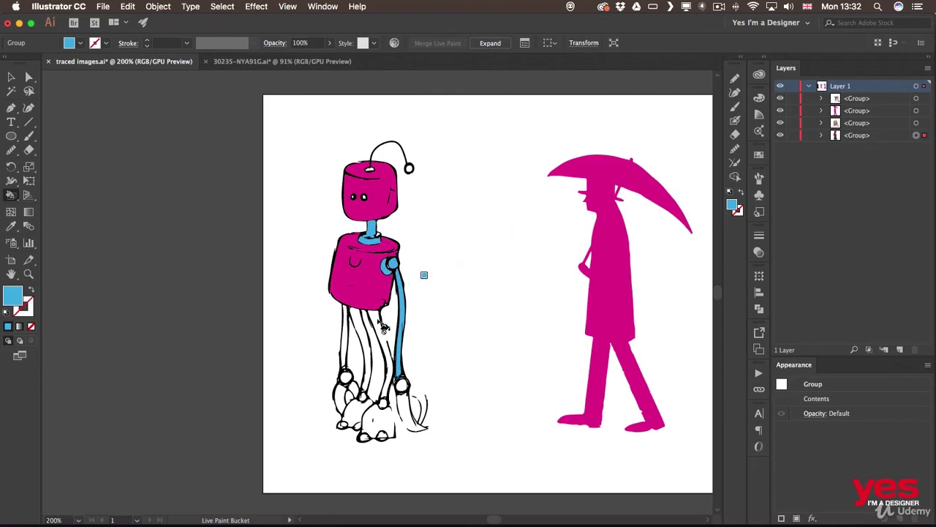
pyautogui.click(339, 338)
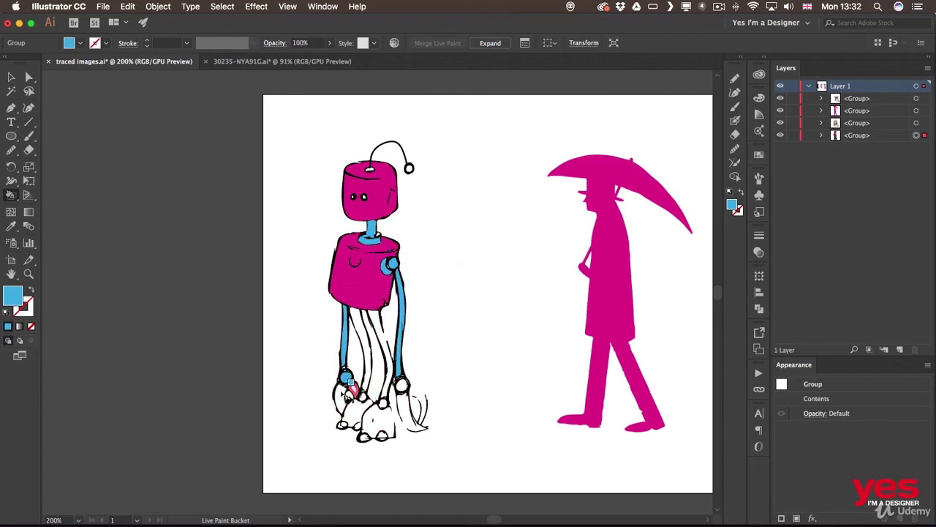
pyautogui.click(341, 387)
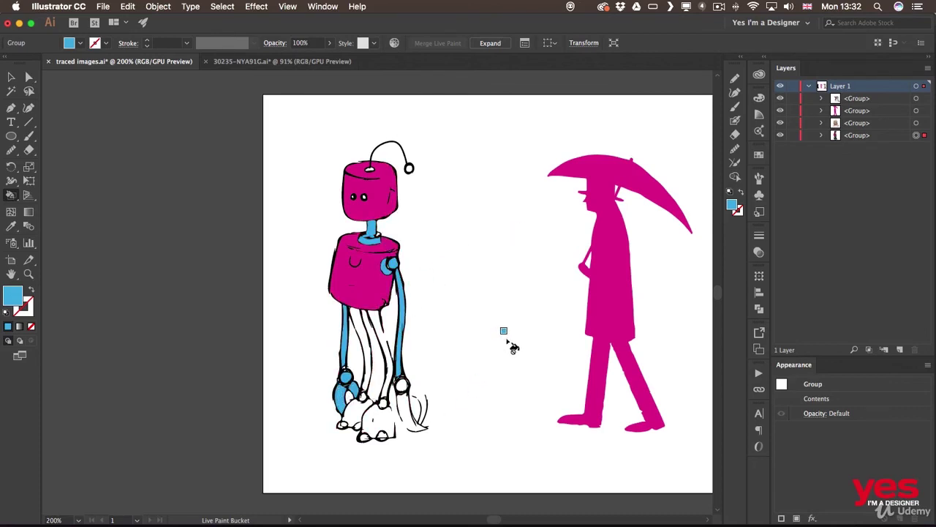
pyautogui.click(400, 383)
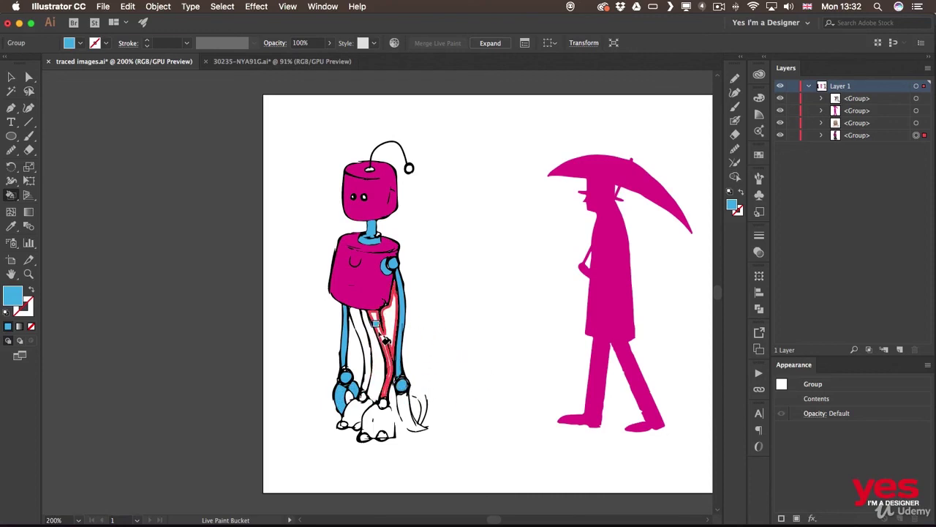
# Try to fill the robot's front leg with light blue despite its open outline, and undo the fill.
pyautogui.press('z')
pyautogui.moveTo(385, 340); pyautogui.dragTo(519, 315)
pyautogui.moveTo(508, 369); pyautogui.dragTo(514, 298)
pyautogui.press('k')
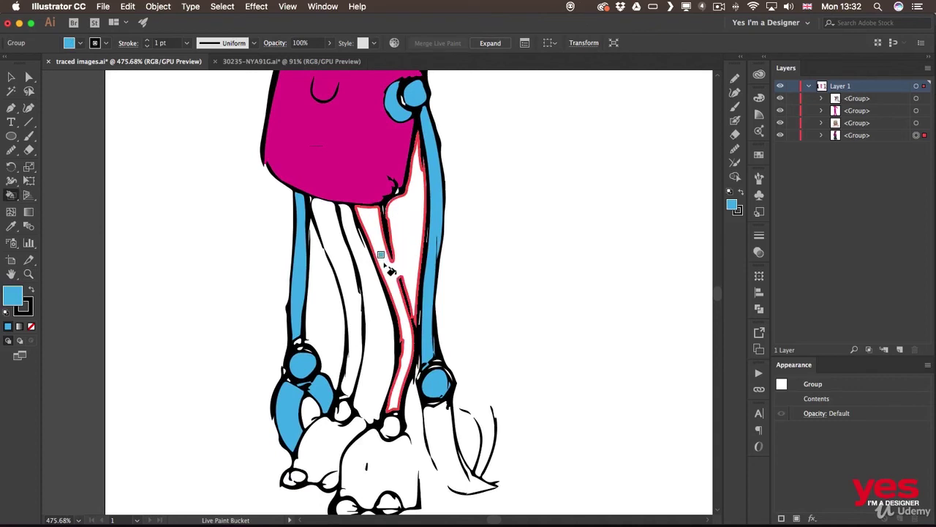
pyautogui.click(390, 267)
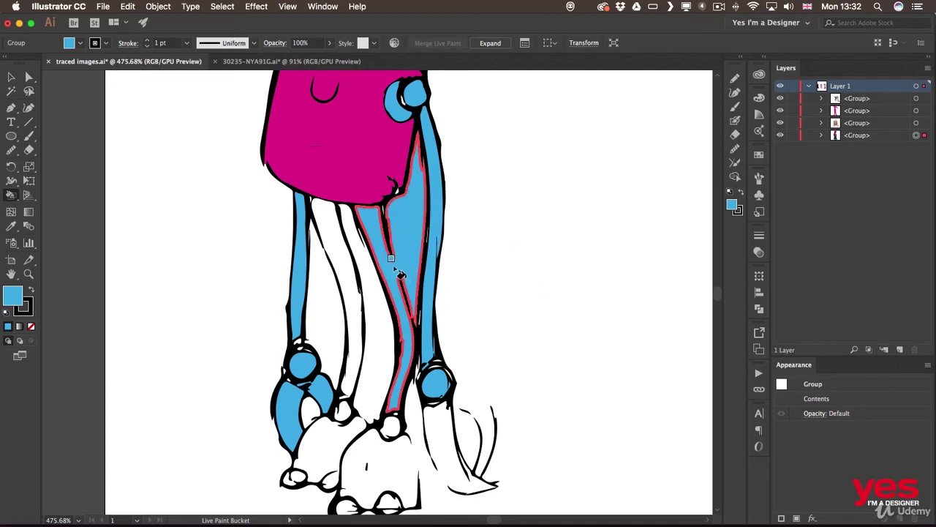
pyautogui.press('super+z')
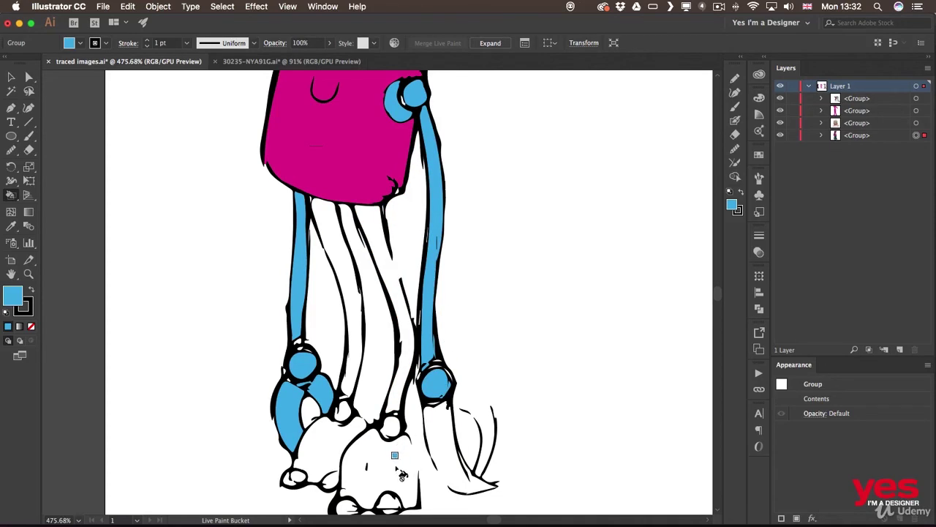
# Enter isolation mode on the robot's Live Paint group.
pyautogui.hscroll(2, 390, 454)
pyautogui.scroll(-1, 390, 453)
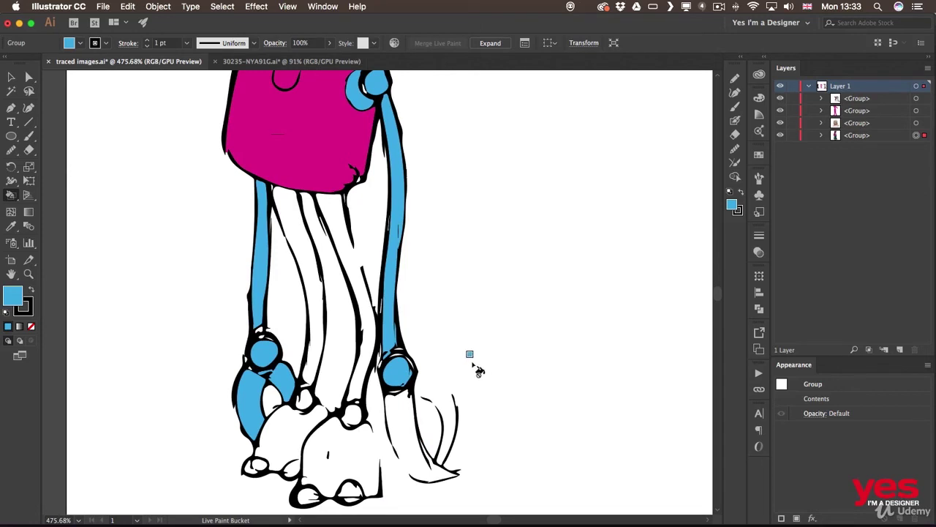
pyautogui.press('v')
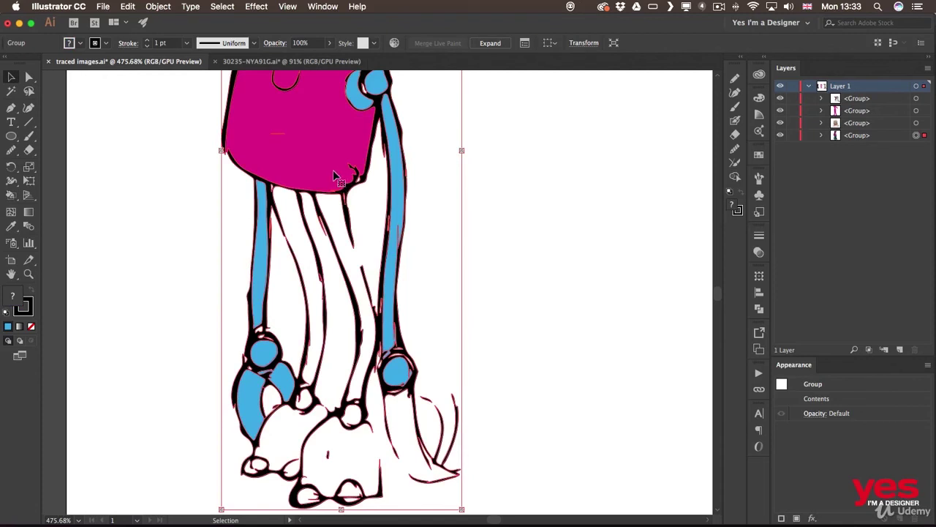
pyautogui.doubleClick(319, 165)
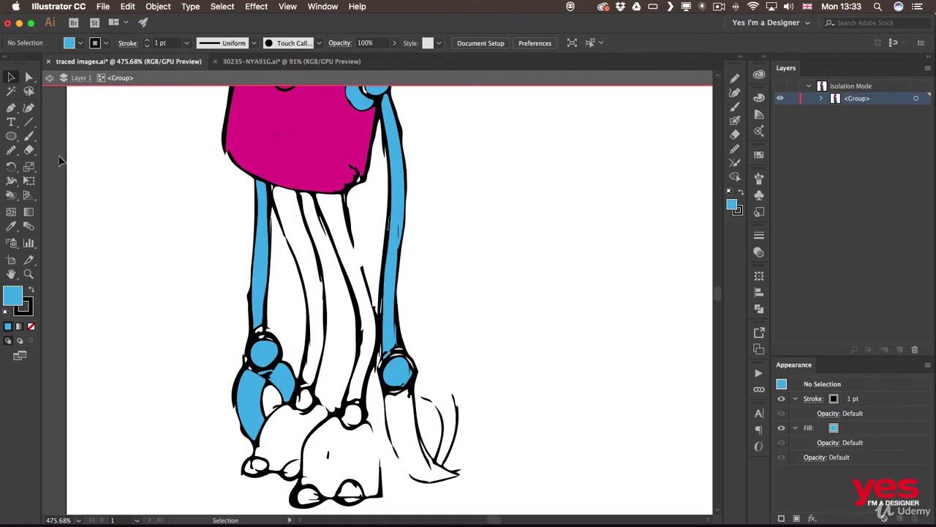
# Switch to the Blob Brush with a much smaller brush size, testing it with a black stroke beside the robot and undoing that stroke.
pyautogui.press('b')
pyautogui.hotkey('shift', 'b')
pyautogui.click(29, 138)
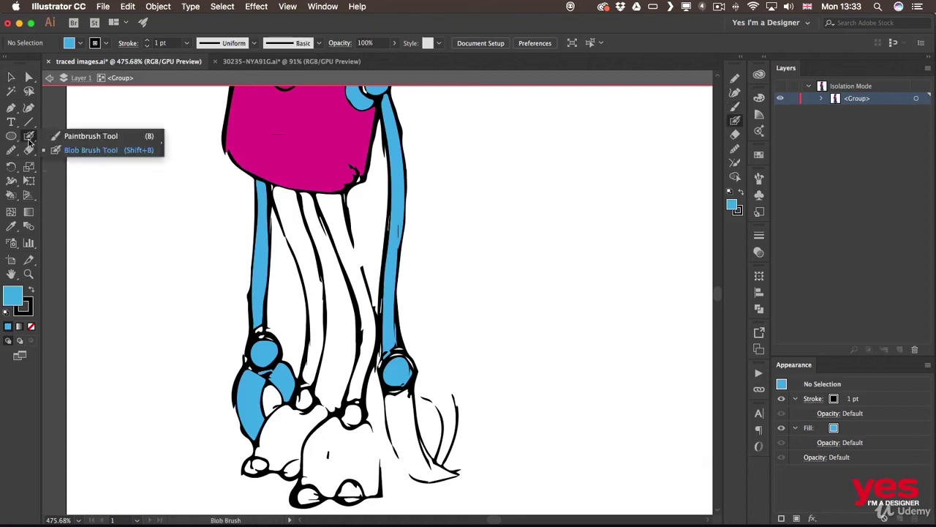
pyautogui.click(100, 149)
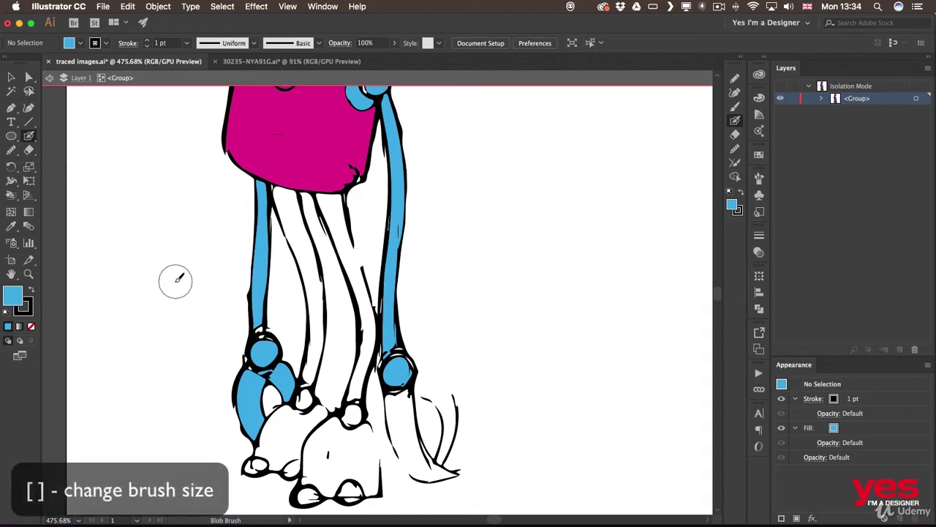
pyautogui.press('[')
pyautogui.press('[')
pyautogui.press('[')
pyautogui.press('[')
pyautogui.press('[')
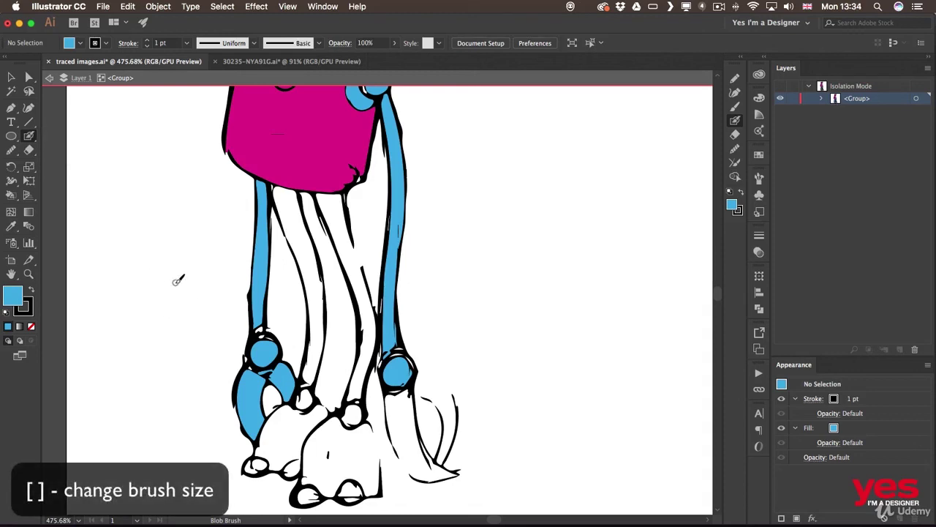
pyautogui.moveTo(174, 283)
pyautogui.mouseDown()
pyautogui.moveTo(164, 333)
pyautogui.moveTo(174, 383)
pyautogui.mouseUp()
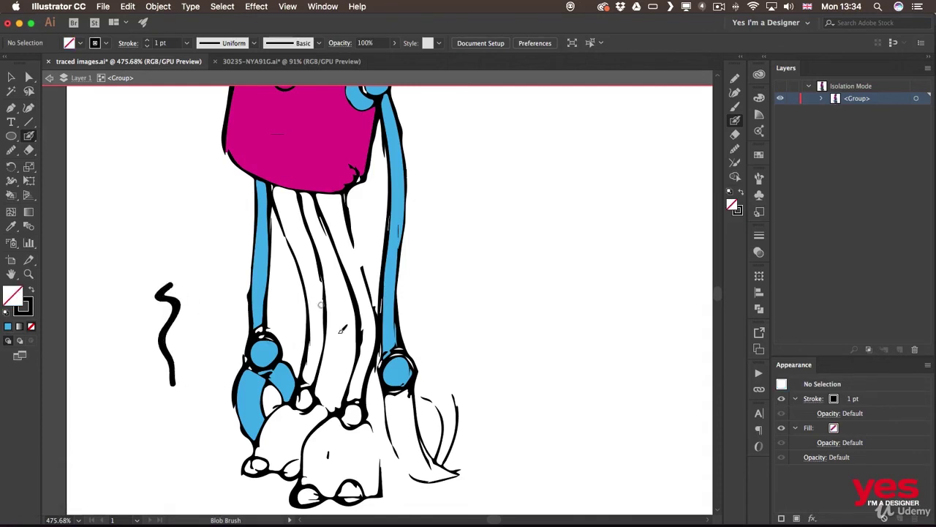
pyautogui.press('cmd+z')
# Draw black Blob Brush strokes to close the outline gaps in the robot's front foot, right-hand claw and front leg.
pyautogui.moveTo(422, 341); pyautogui.dragTo(371, 232)
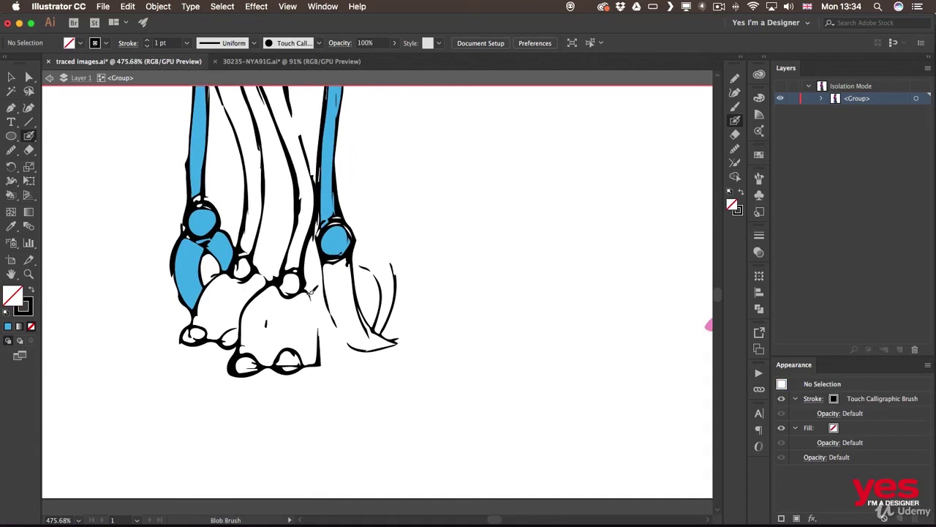
pyautogui.moveTo(311, 292); pyautogui.dragTo(324, 351)
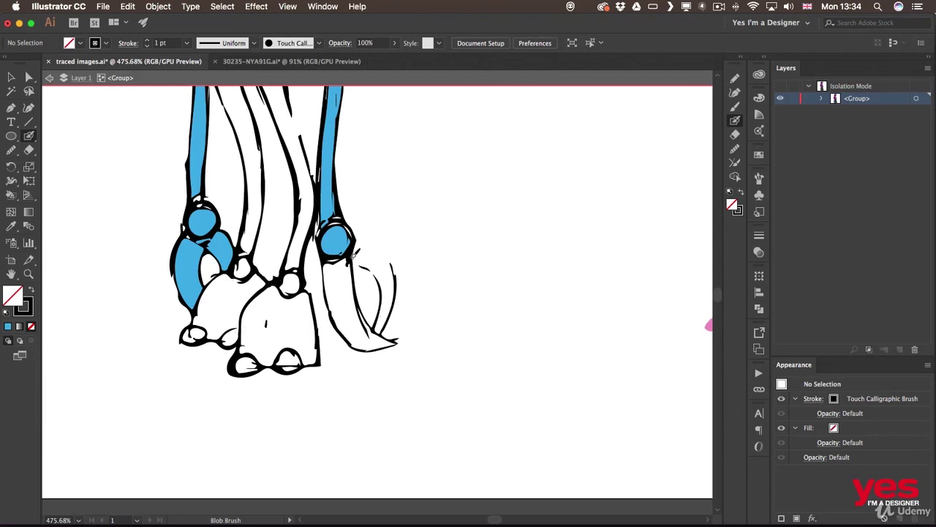
pyautogui.moveTo(355, 240)
pyautogui.mouseDown()
pyautogui.moveTo(395, 262)
pyautogui.moveTo(397, 275)
pyautogui.moveTo(368, 267)
pyautogui.moveTo(380, 284)
pyautogui.moveTo(385, 339)
pyautogui.mouseUp()
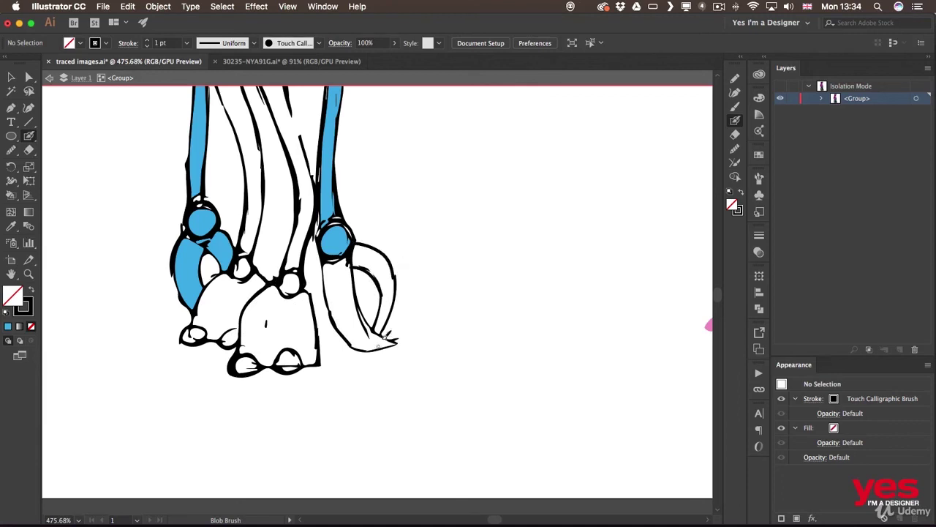
pyautogui.scroll(10, 433, 257)
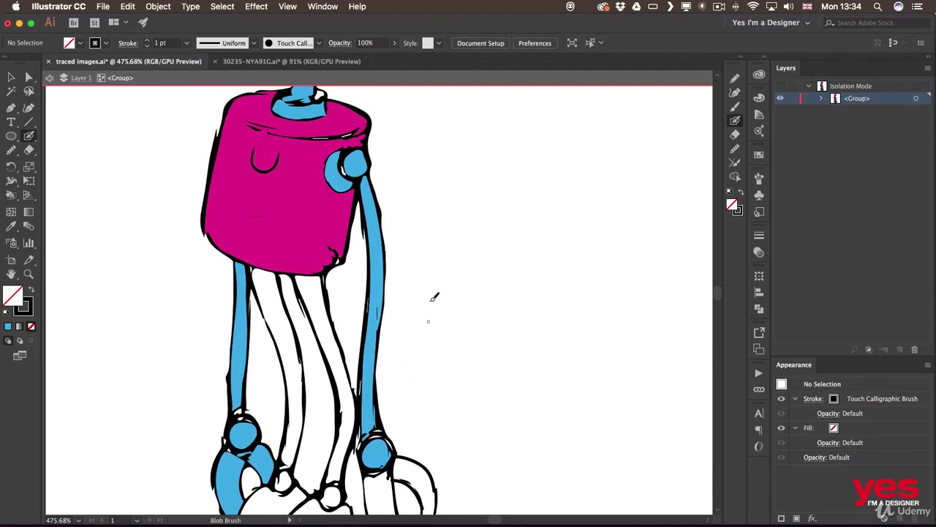
pyautogui.scroll(-5, 404, 198)
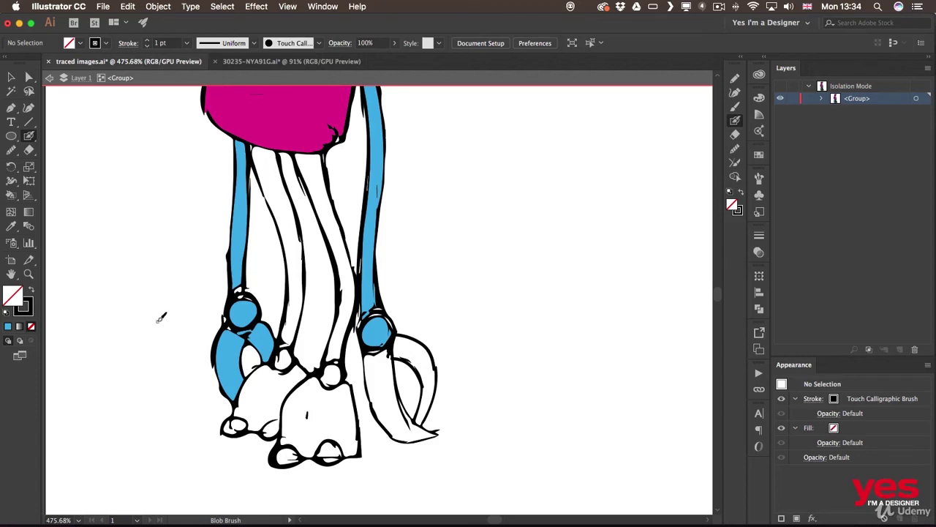
# Erase the stray outline mark inside the front foot's toe with the Eraser tool.
pyautogui.hotkey('shift', 'e')
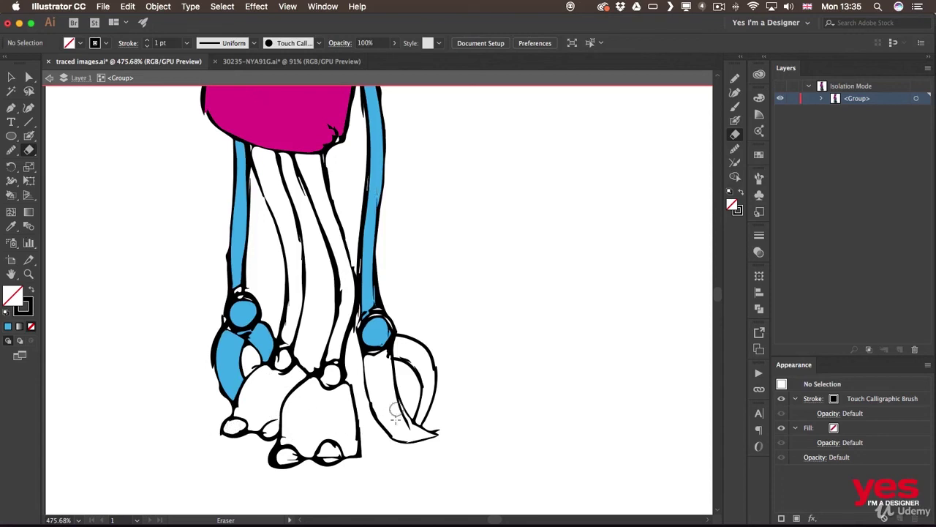
pyautogui.moveTo(331, 453); pyautogui.dragTo(334, 455)
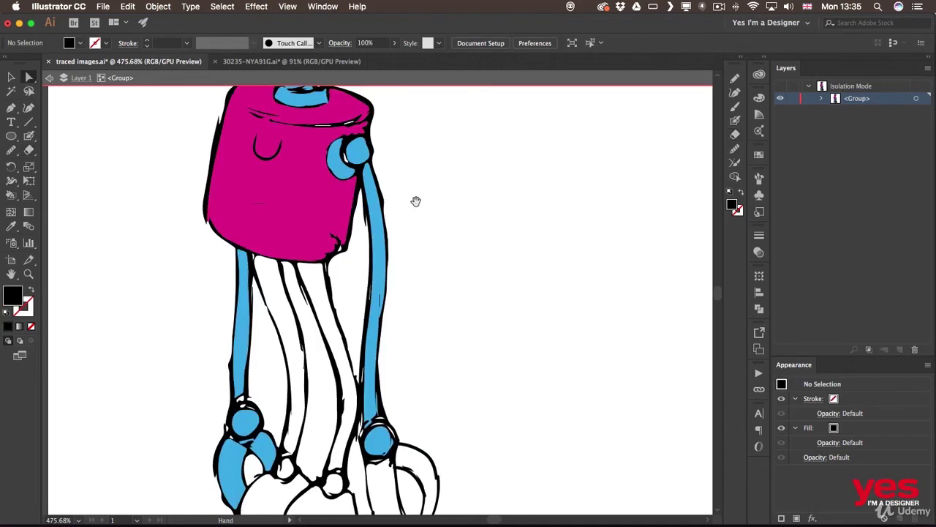
# Exit isolation mode on the robot group and return to the full layer.
pyautogui.moveTo(415, 201); pyautogui.dragTo(419, 320)
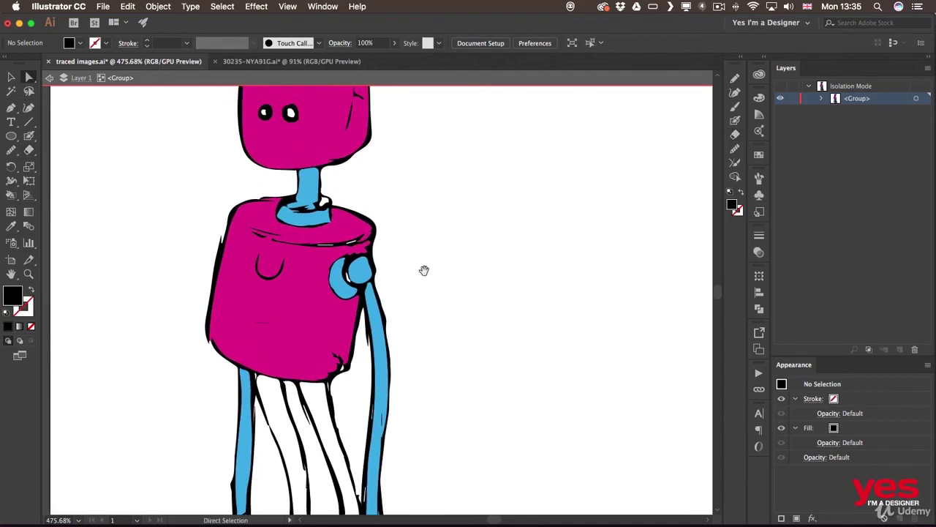
pyautogui.moveTo(424, 252)
pyautogui.mouseDown()
pyautogui.moveTo(422, 317)
pyautogui.moveTo(455, 285)
pyautogui.moveTo(473, 207)
pyautogui.mouseUp()
pyautogui.moveTo(494, 302); pyautogui.dragTo(480, 178)
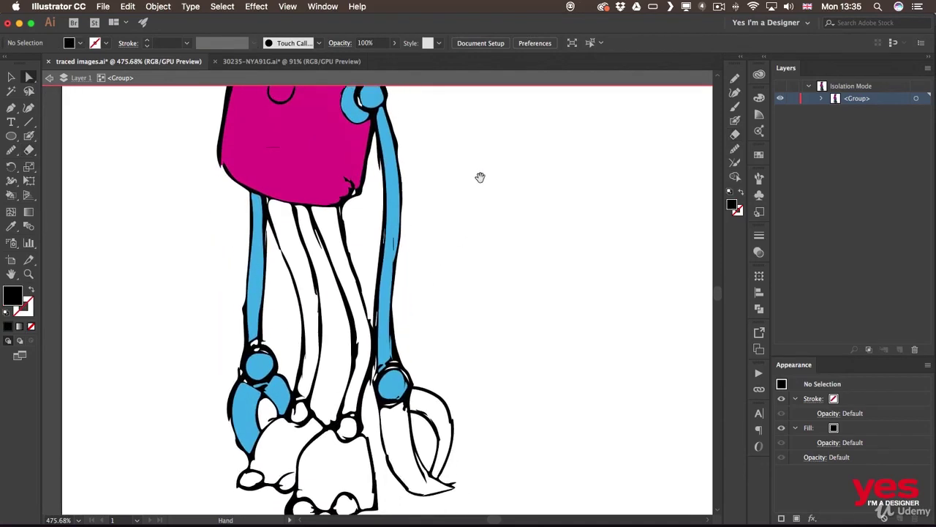
pyautogui.press('k')
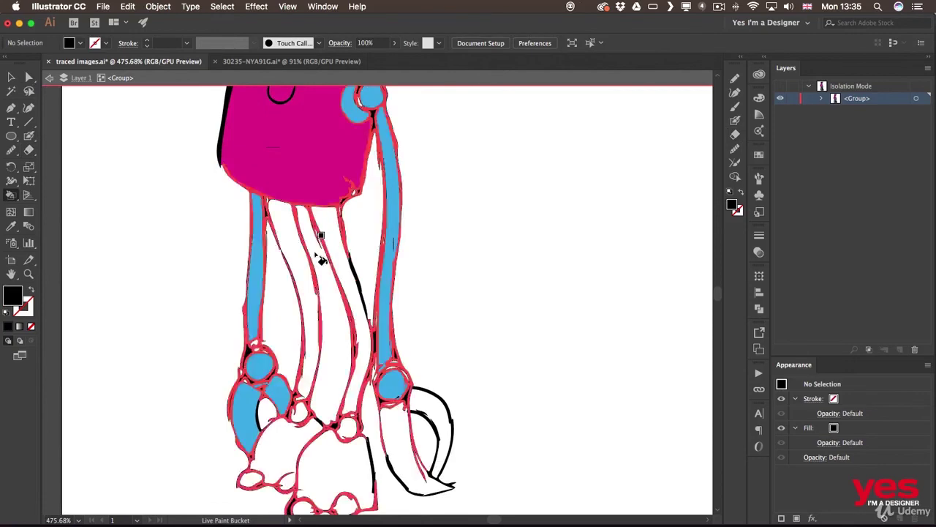
pyautogui.click(48, 79)
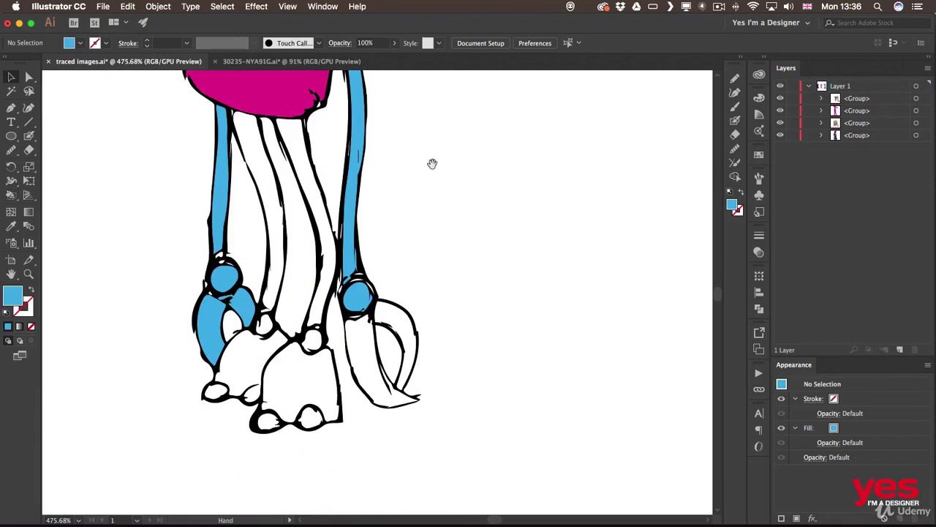
# Select the robot artwork and expand its group in the layer structure to list its contents.
pyautogui.moveTo(433, 163); pyautogui.dragTo(455, 320)
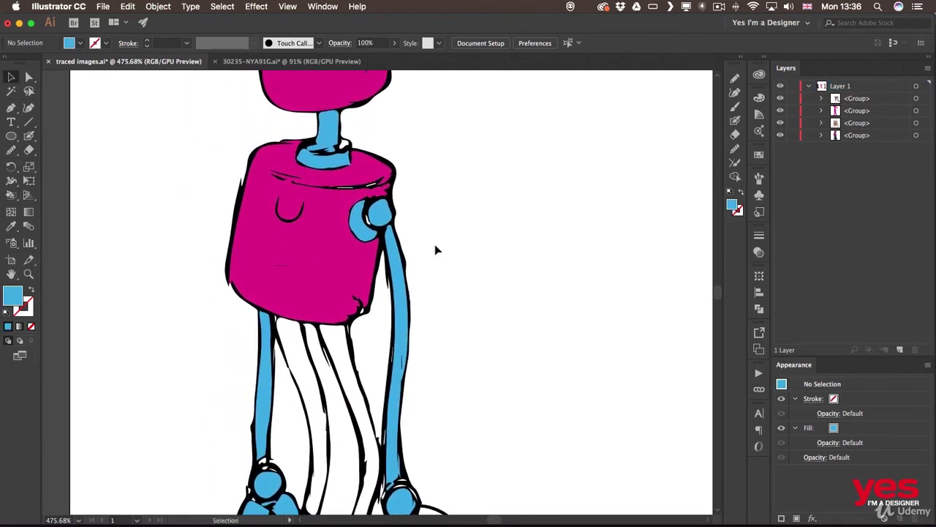
pyautogui.moveTo(460, 180); pyautogui.dragTo(476, 341)
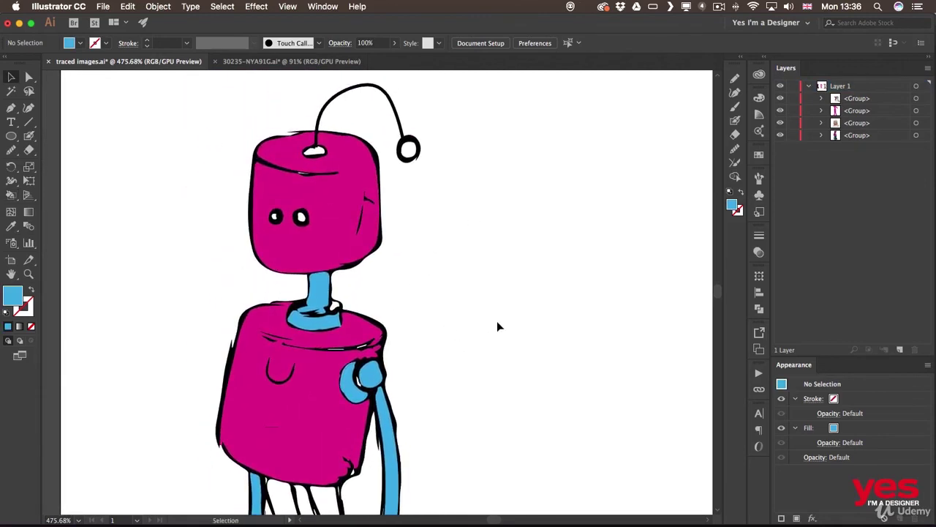
pyautogui.moveTo(470, 374); pyautogui.dragTo(483, 198)
pyautogui.moveTo(494, 308); pyautogui.dragTo(477, 188)
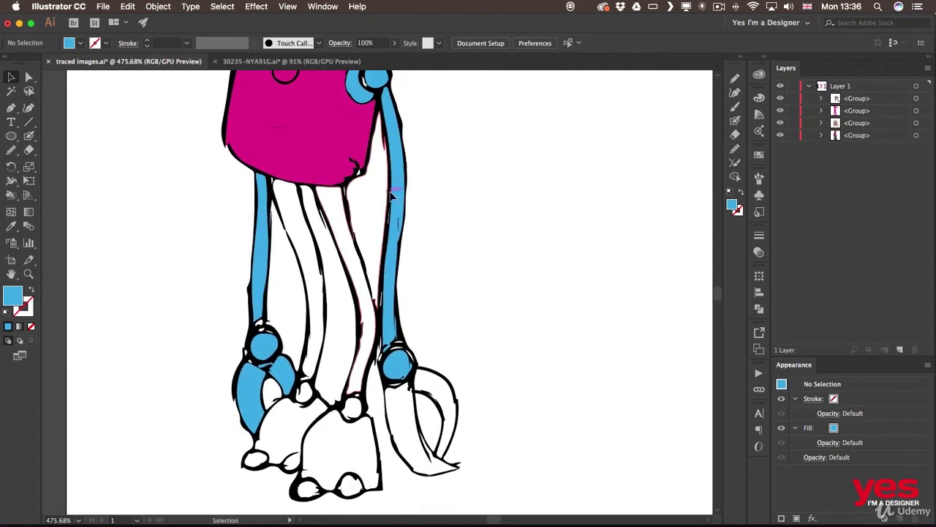
pyautogui.click(361, 321)
pyautogui.click(823, 135)
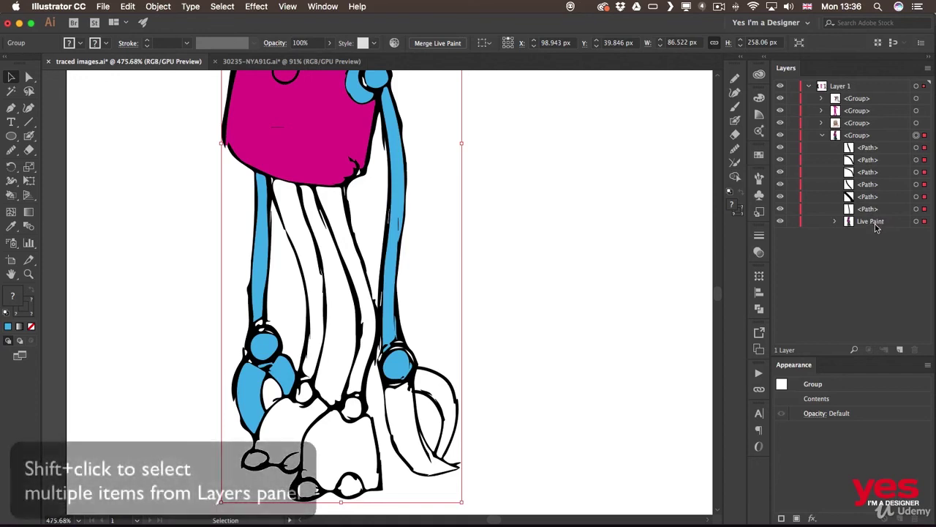
# Select all six loose outline paths in the robot's group and move them into its Live Paint object.
pyautogui.click(916, 148)
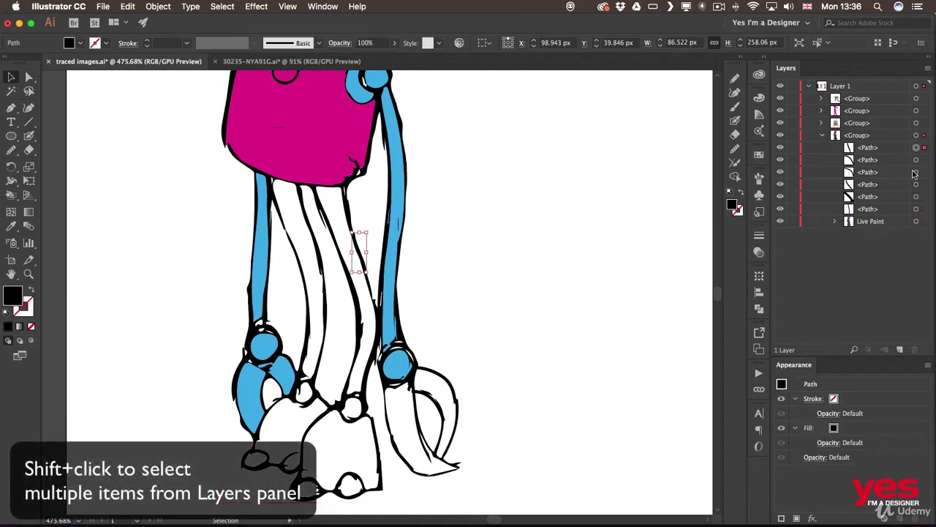
pyautogui.keyDown('shift'); pyautogui.click(916, 160); pyautogui.keyUp('shift')
pyautogui.keyDown('shift'); pyautogui.click(916, 172); pyautogui.keyUp('shift')
pyautogui.keyDown('shift'); pyautogui.click(916, 184); pyautogui.keyUp('shift')
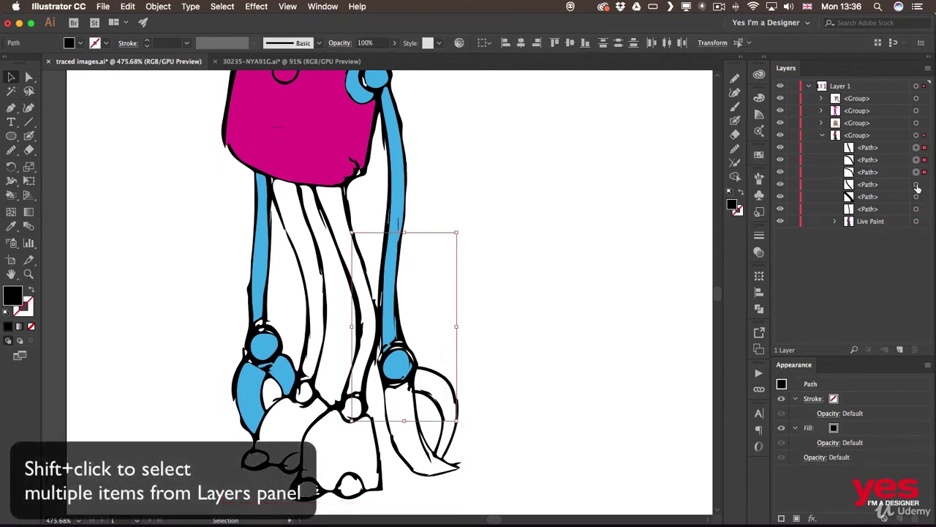
pyautogui.keyDown('shift'); pyautogui.click(916, 196); pyautogui.keyUp('shift')
pyautogui.keyDown('shift'); pyautogui.click(916, 208); pyautogui.keyUp('shift')
pyautogui.click(868, 210)
pyautogui.keyDown('shift'); pyautogui.click(889, 150); pyautogui.keyUp('shift')
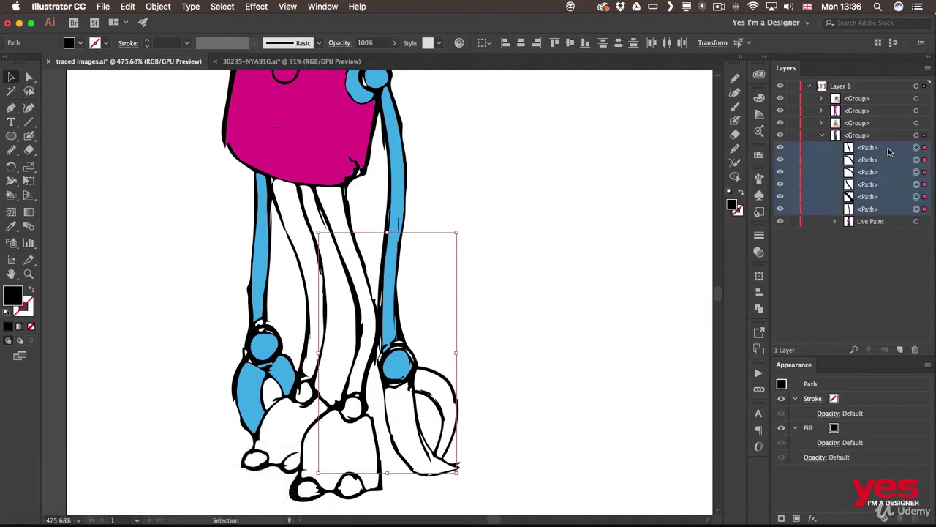
pyautogui.moveTo(883, 149); pyautogui.dragTo(887, 228)
pyautogui.click(879, 224)
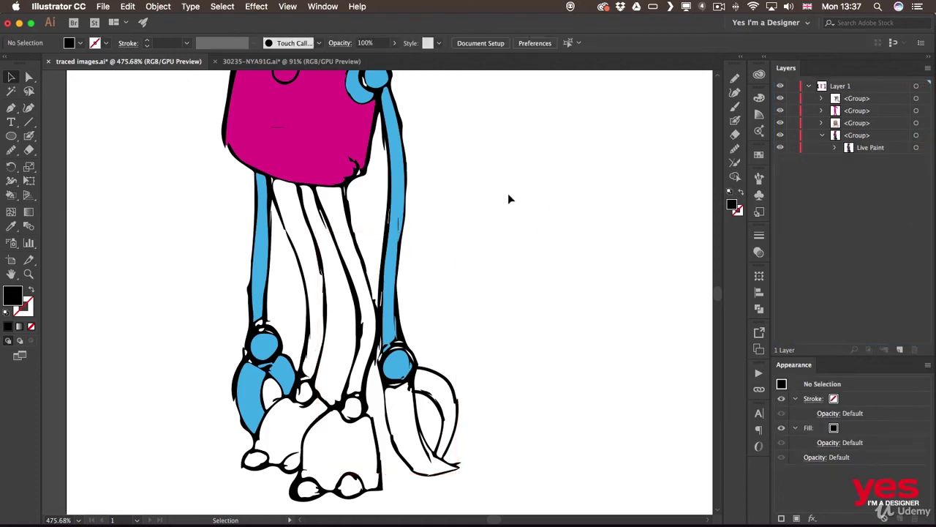
# With the Live Paint Bucket, sample the arms' light blue and fill both parts of the robot's right-hand claw.
pyautogui.click(411, 253)
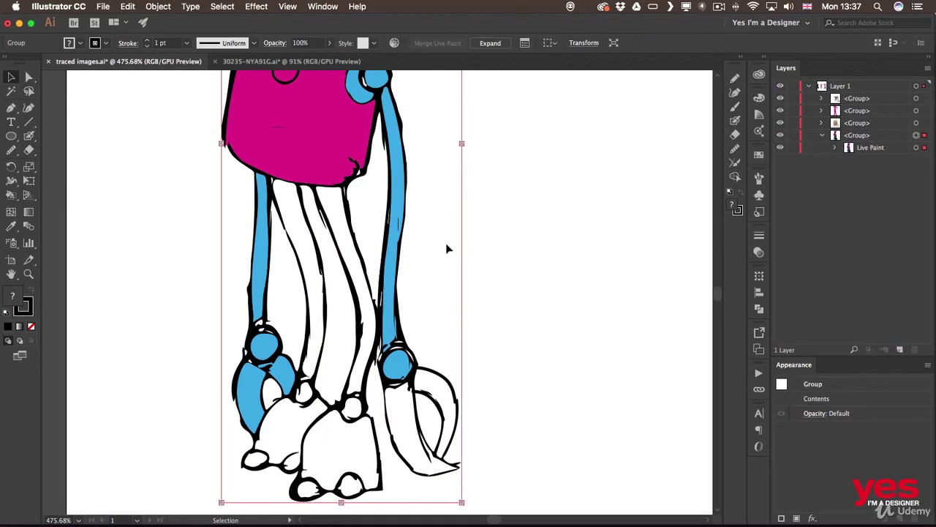
pyautogui.press('k')
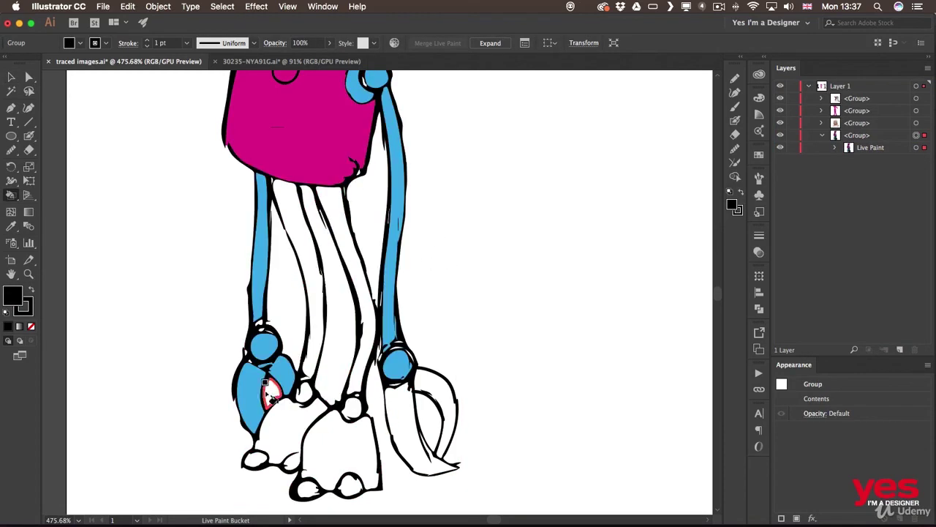
pyautogui.press('alt')
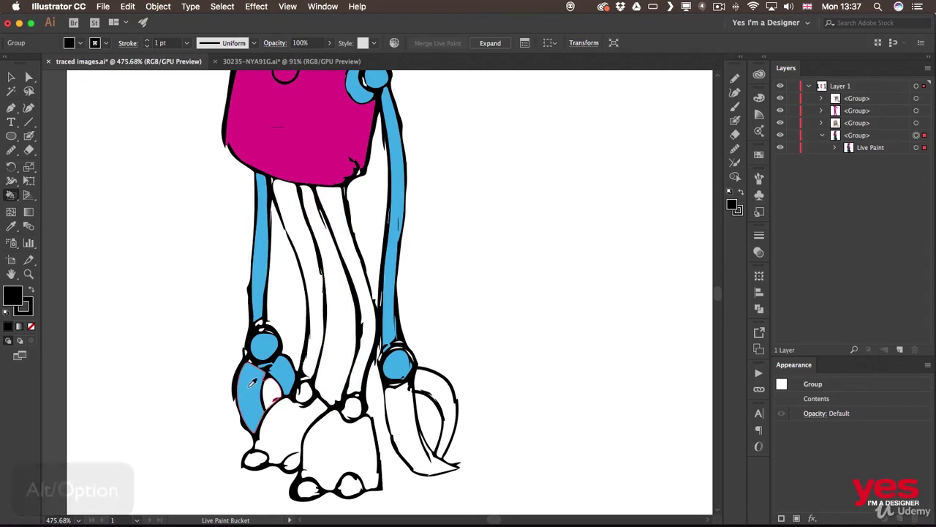
pyautogui.keyDown('alt'); pyautogui.click(252, 383); pyautogui.keyUp('alt')
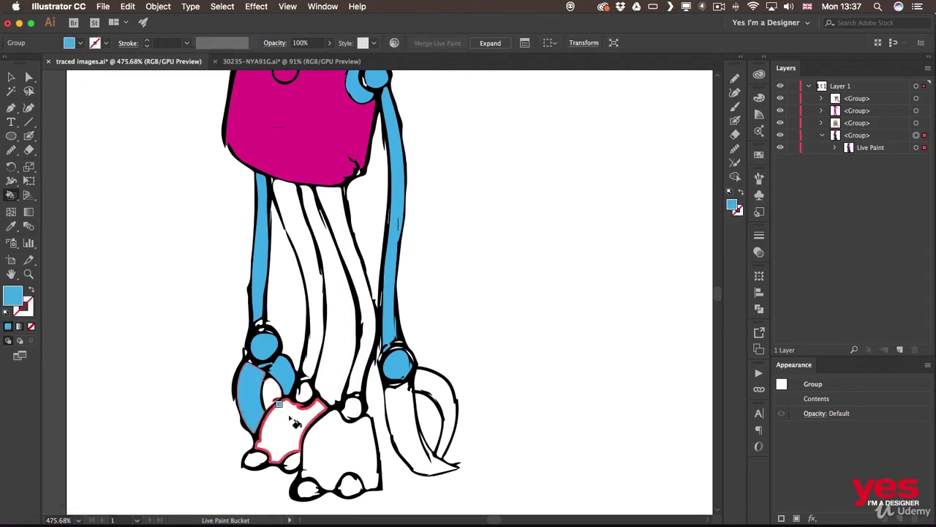
pyautogui.click(404, 413)
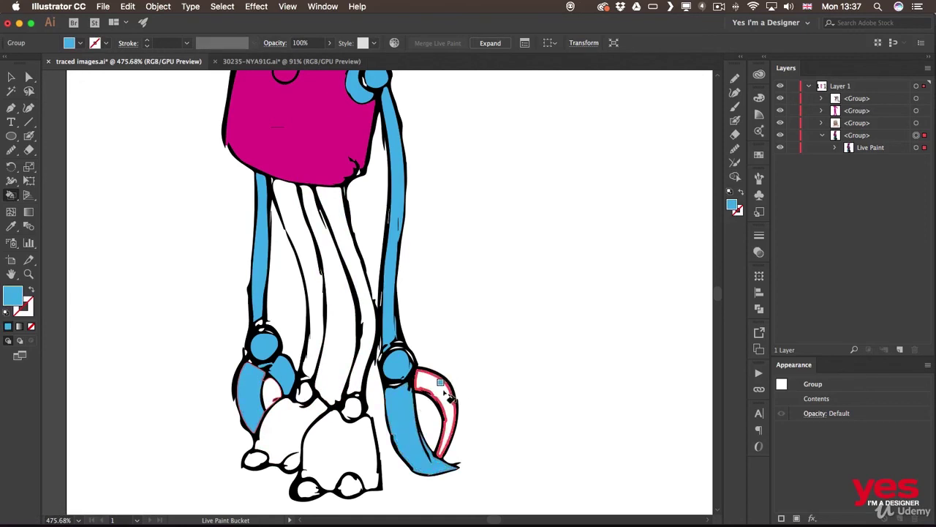
pyautogui.click(448, 392)
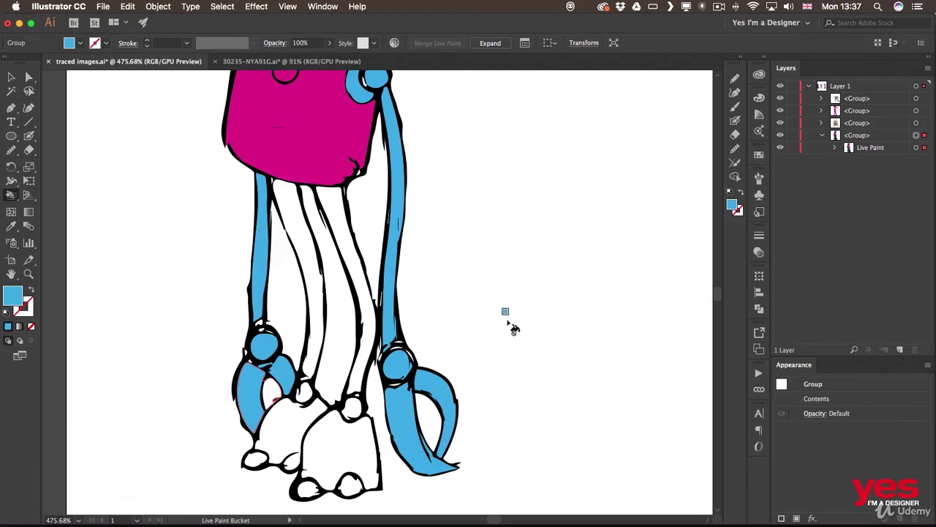
# Mix a deep violet-blue fill by lowering the green value, and fill both robot legs and both feet with it.
pyautogui.click(76, 46)
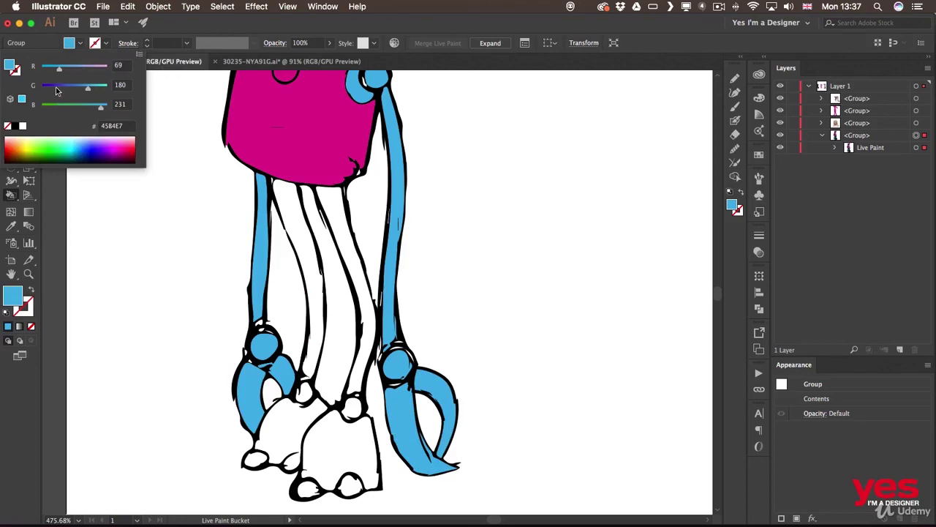
pyautogui.moveTo(57, 89); pyautogui.dragTo(52, 91)
pyautogui.click(310, 265)
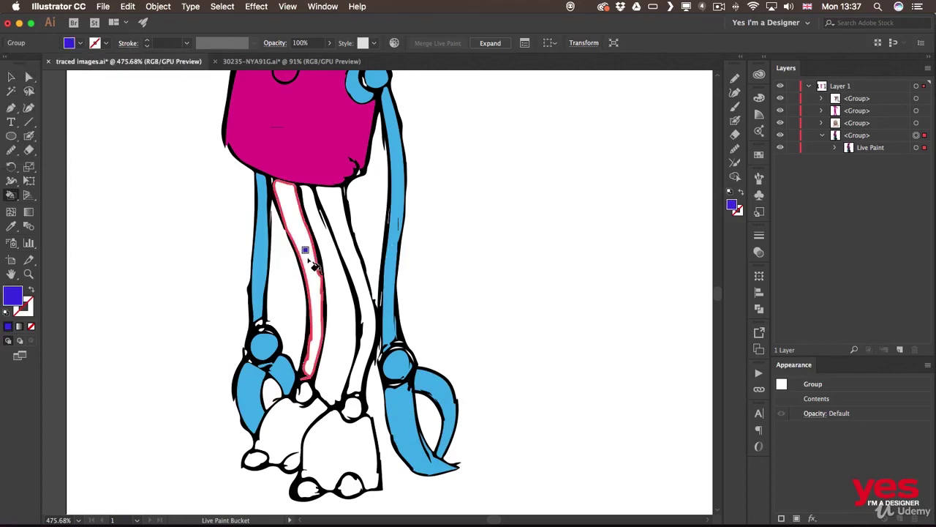
pyautogui.click(311, 263)
pyautogui.click(358, 270)
pyautogui.click(298, 429)
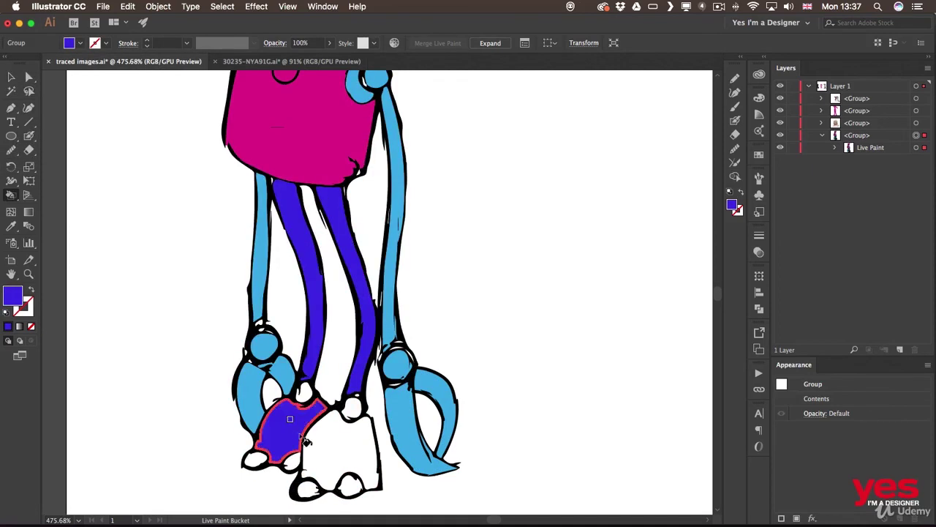
pyautogui.click(340, 448)
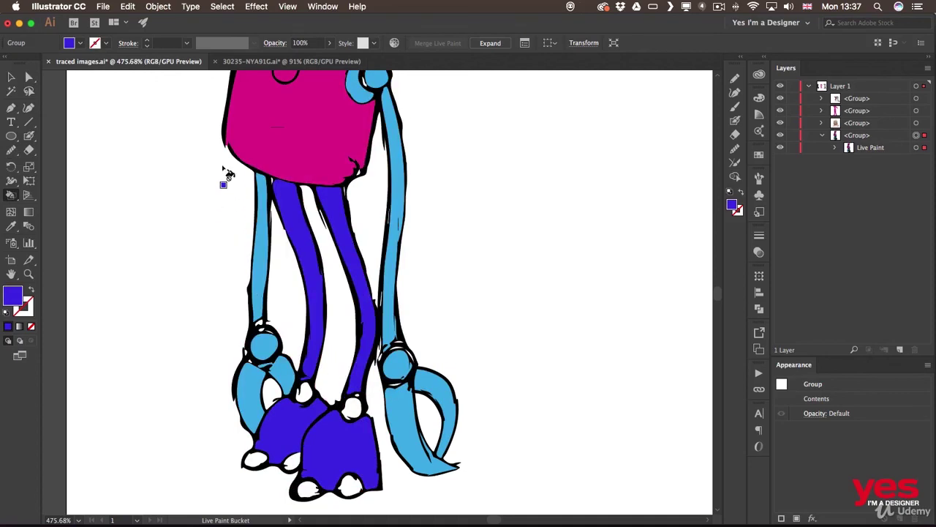
# Sample the body's magenta and fill the four toes and both ankle joints of the robot.
pyautogui.scroll(3, 314, 219)
pyautogui.keyDown('alt'); pyautogui.click(329, 188); pyautogui.keyUp('alt')
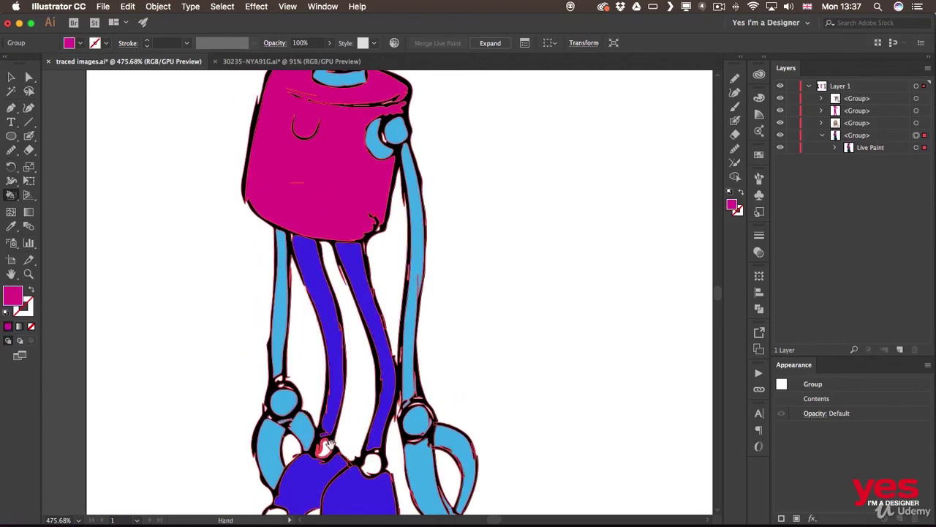
pyautogui.scroll(-6, 321, 263)
pyautogui.click(251, 366)
pyautogui.click(284, 370)
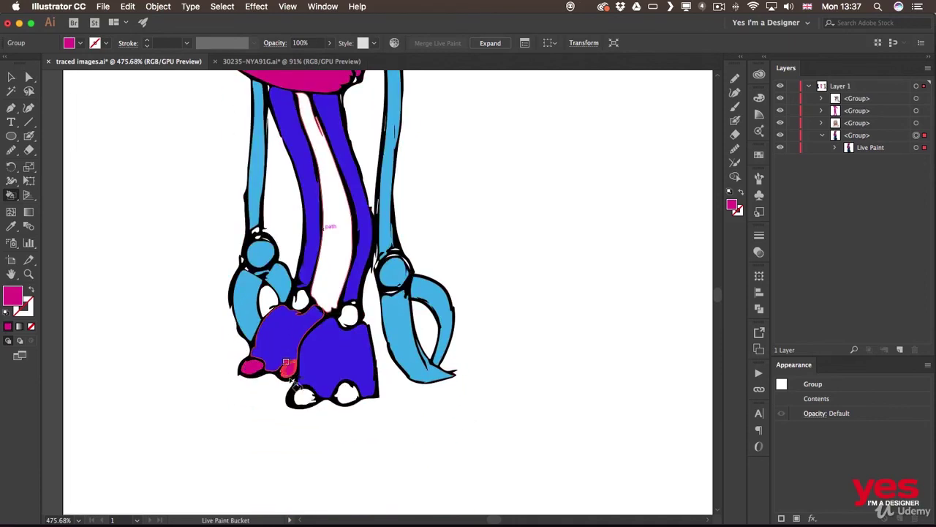
pyautogui.click(304, 395)
pyautogui.click(348, 393)
pyautogui.click(350, 315)
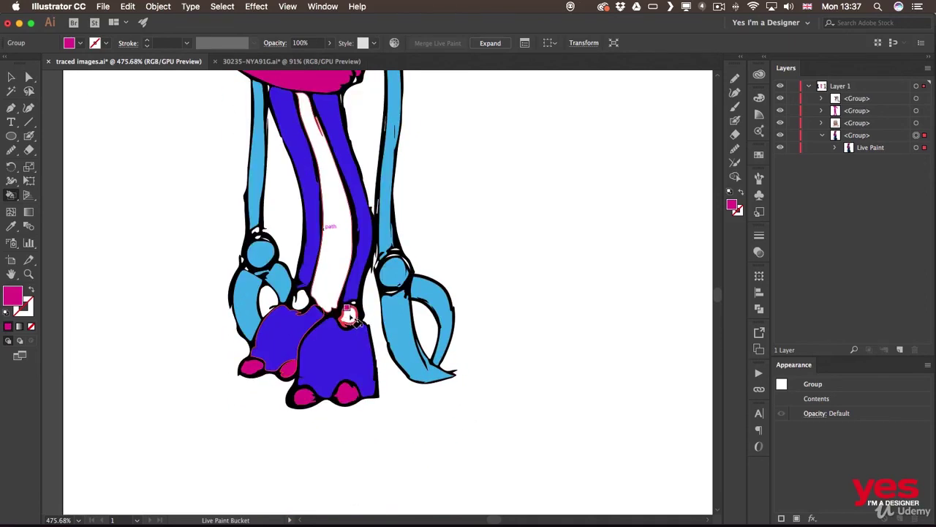
pyautogui.click(301, 300)
# Sample the neck's light blue and fill both of the robot's eyes.
pyautogui.scroll(12, 373, 307)
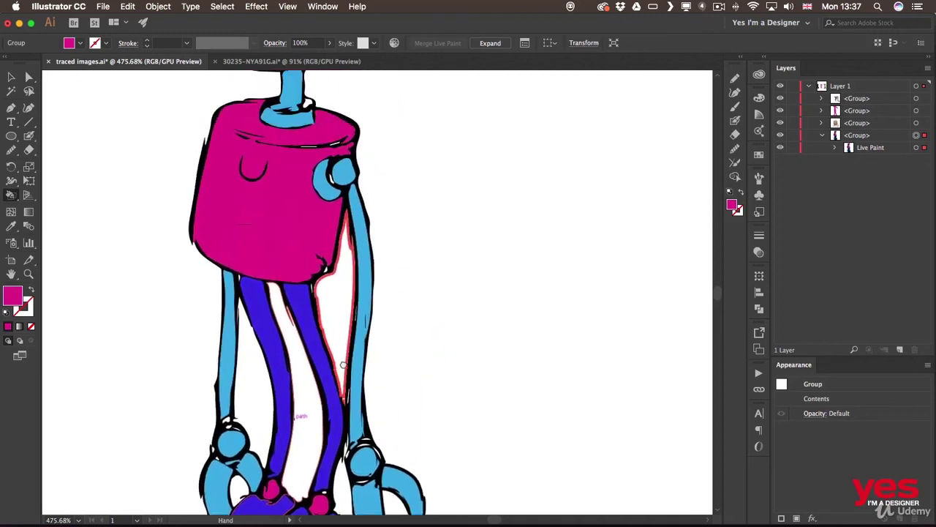
pyautogui.moveTo(384, 309); pyautogui.dragTo(383, 311)
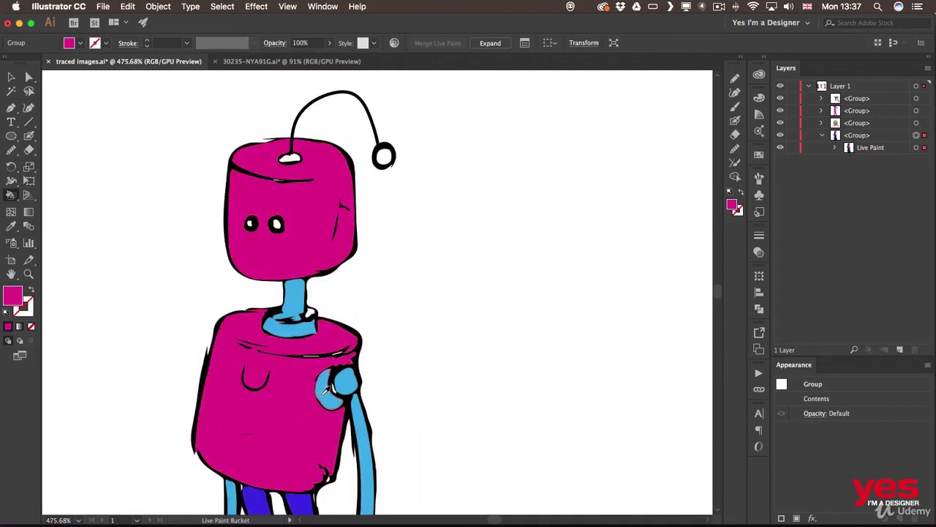
pyautogui.keyDown('alt'); pyautogui.click(294, 299); pyautogui.keyUp('alt')
pyautogui.click(276, 223)
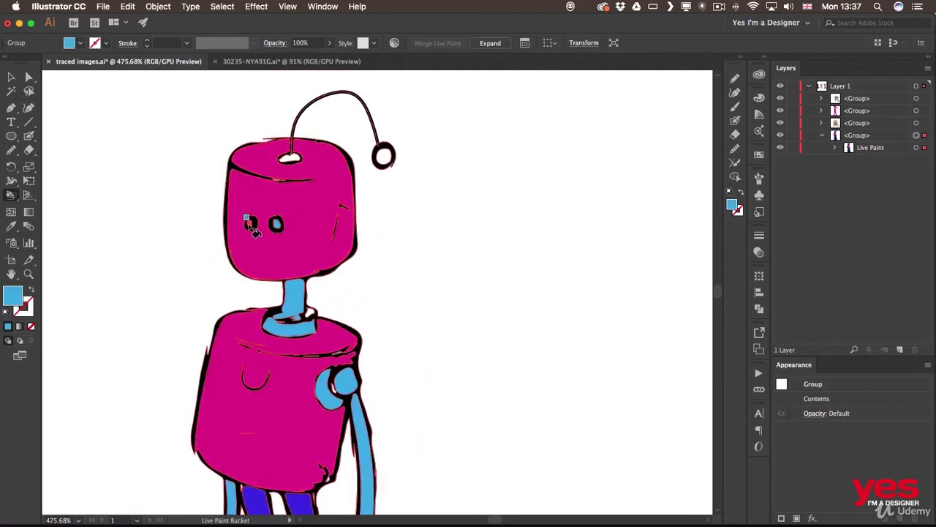
pyautogui.click(251, 224)
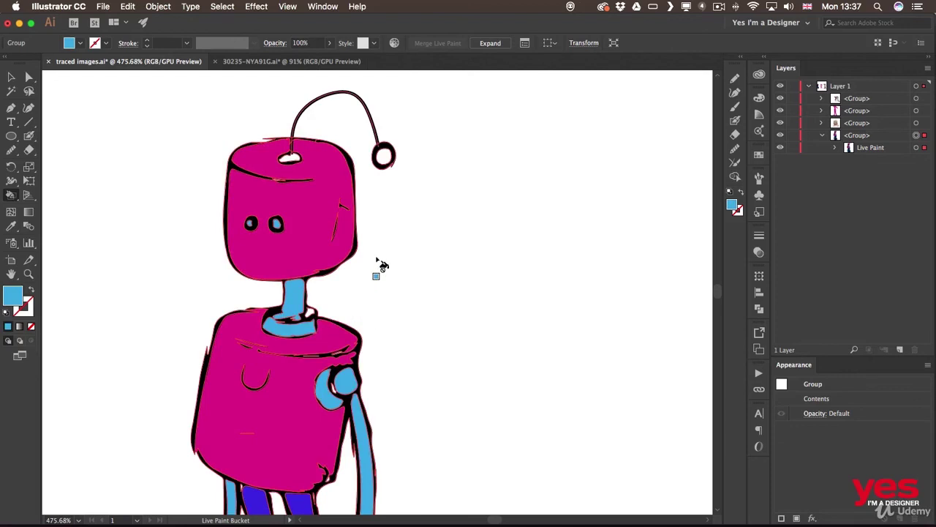
# Sample the legs' violet-blue, fill the antenna's ball and base, and deselect the robot.
pyautogui.keyDown('alt'); pyautogui.click(259, 497); pyautogui.keyUp('alt')
pyautogui.click(385, 155)
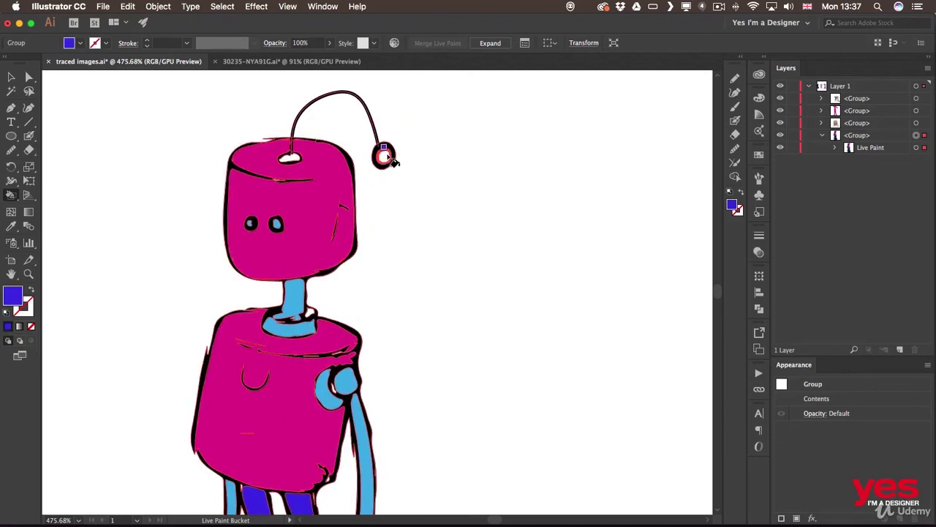
pyautogui.click(291, 160)
pyautogui.press('v')
pyautogui.click(468, 306)
# Select the whole finished robot artwork on the artboard, leaving the umbrella man unselected.
pyautogui.press('super+0')
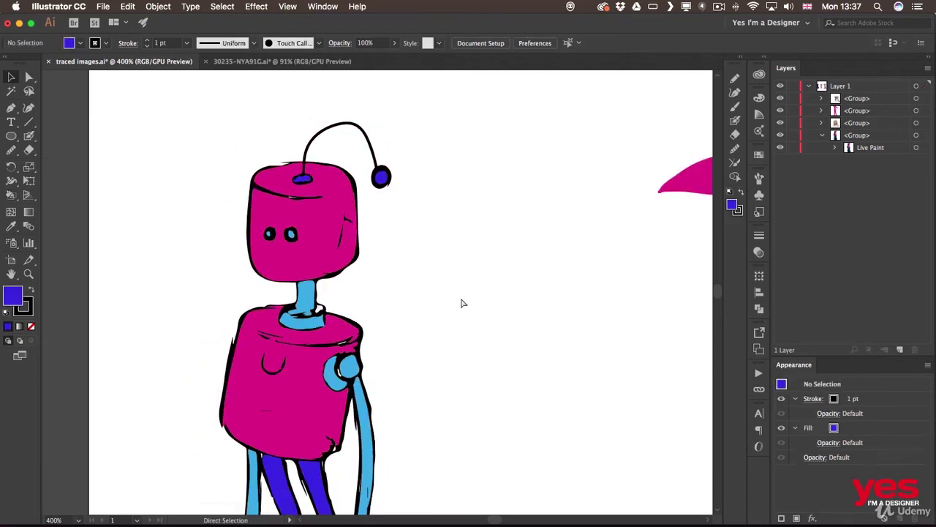
pyautogui.hscroll(-5, 221, 261)
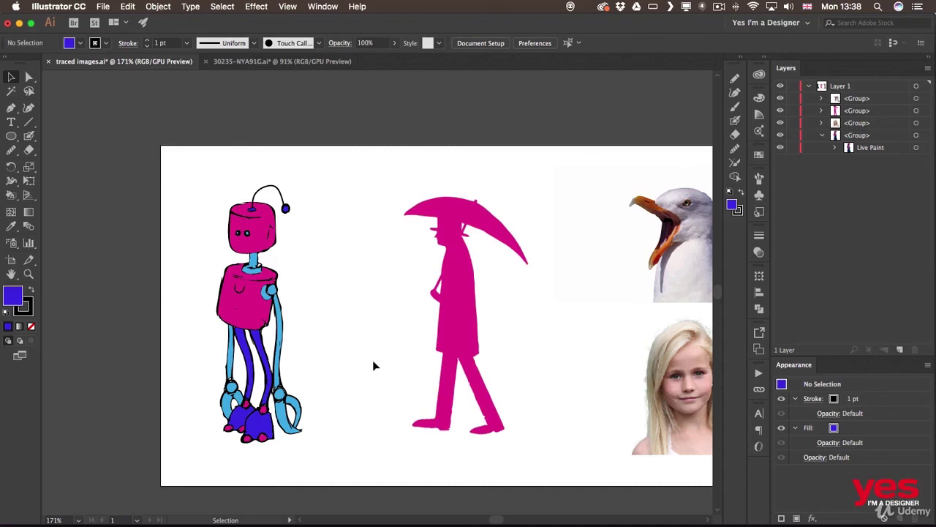
pyautogui.press('super+equal')
pyautogui.press('super+equal')
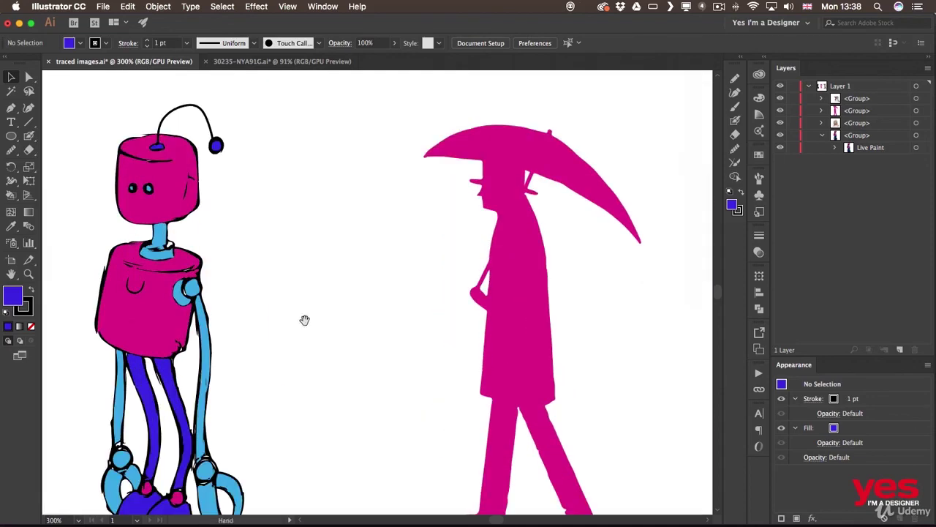
pyautogui.moveTo(303, 320); pyautogui.dragTo(432, 286)
pyautogui.press('super+minus')
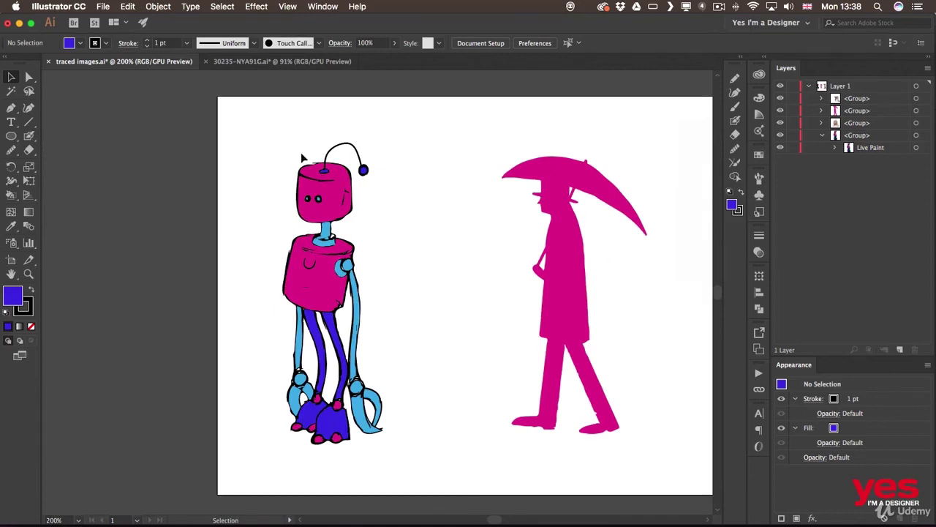
pyautogui.moveTo(245, 125); pyautogui.dragTo(431, 439)
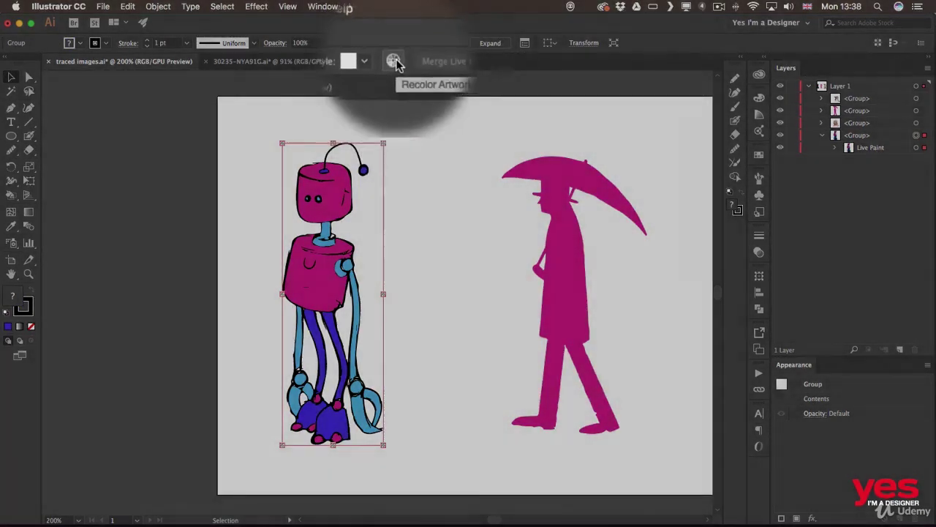
# Open Recolor Artwork for the robot and edit its colors individually: light blue to green, violet-blue to cyan, and magenta to medium blue.
pyautogui.click(394, 42)
pyautogui.moveTo(372, 74); pyautogui.dragTo(771, 112)
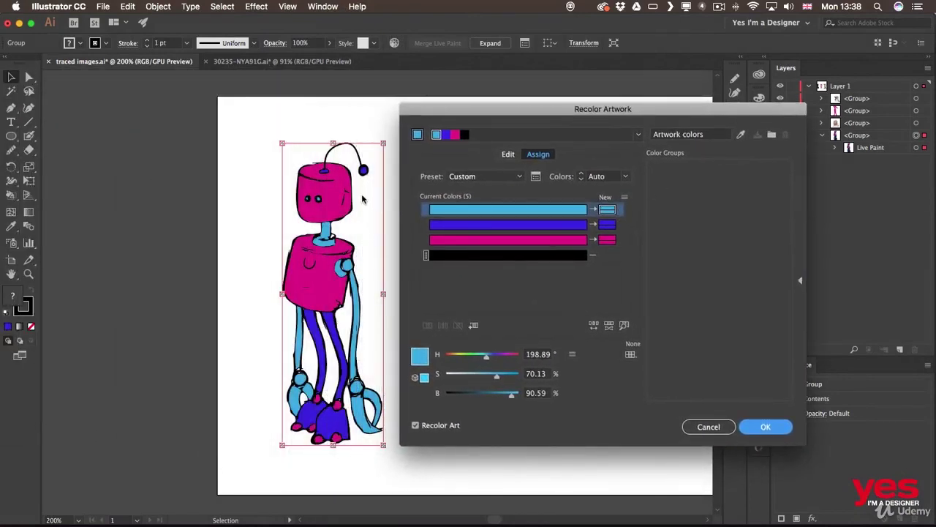
pyautogui.click(507, 158)
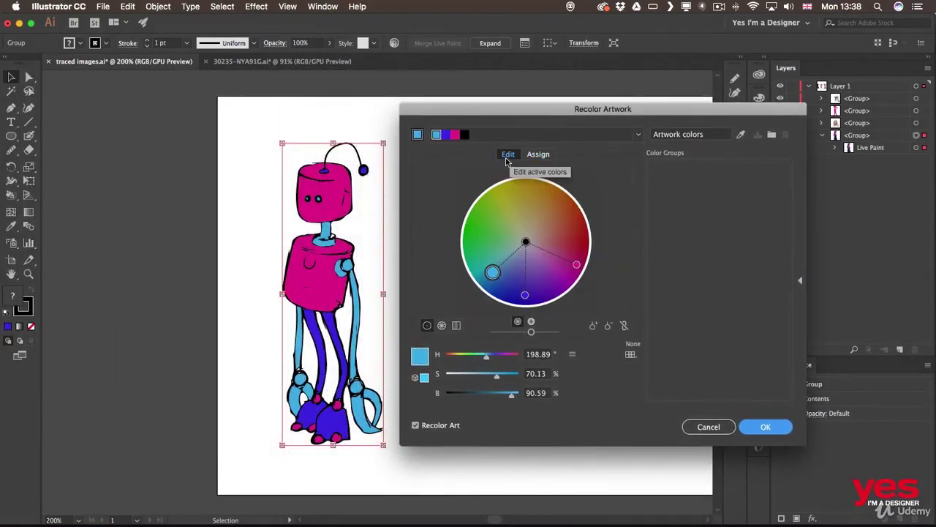
pyautogui.moveTo(492, 272); pyautogui.dragTo(488, 242)
pyautogui.moveTo(529, 289)
pyautogui.mouseDown()
pyautogui.moveTo(518, 267)
pyautogui.moveTo(489, 261)
pyautogui.mouseUp()
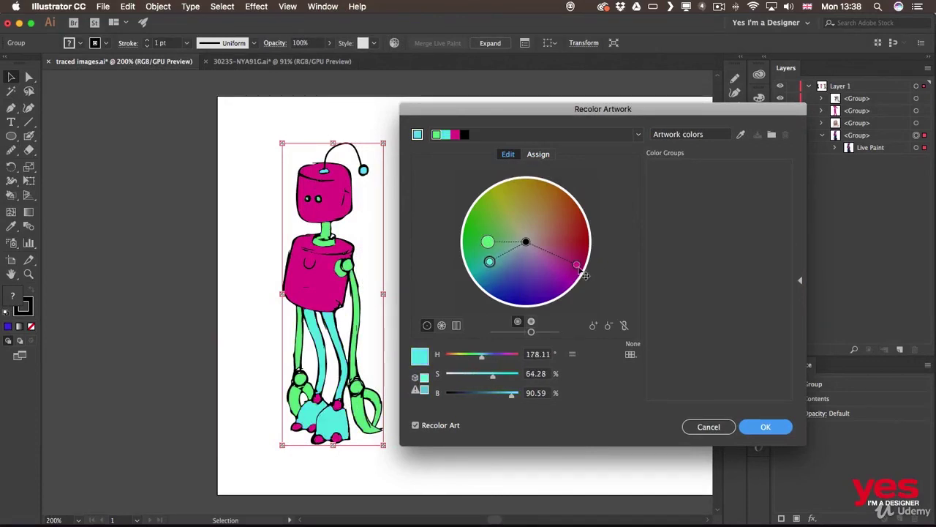
pyautogui.moveTo(578, 265)
pyautogui.mouseDown()
pyautogui.moveTo(501, 234)
pyautogui.moveTo(514, 277)
pyautogui.mouseUp()
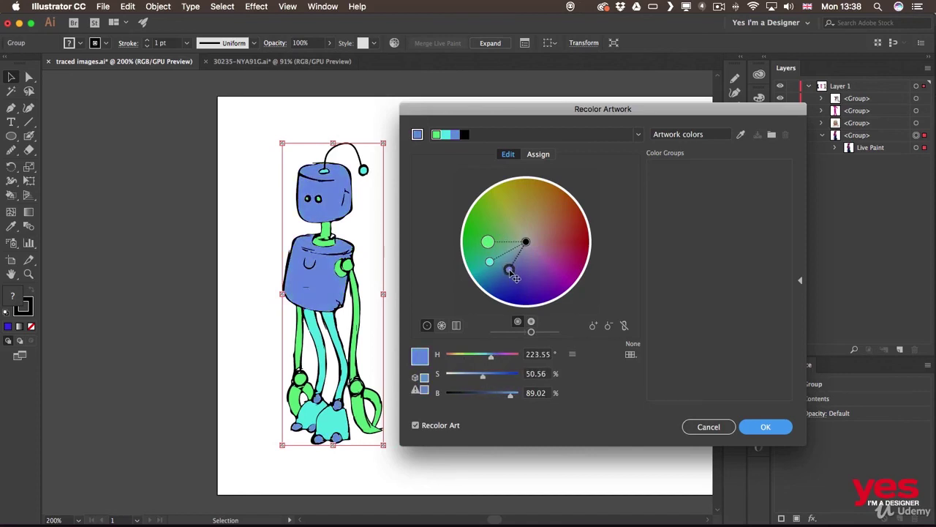
# Link the robot's harmony colors, rotate them together to red, orange and tan, and brighten them slightly.
pyautogui.click(626, 327)
pyautogui.moveTo(487, 242)
pyautogui.mouseDown()
pyautogui.moveTo(532, 268)
pyautogui.moveTo(536, 285)
pyautogui.moveTo(568, 258)
pyautogui.moveTo(565, 242)
pyautogui.mouseUp()
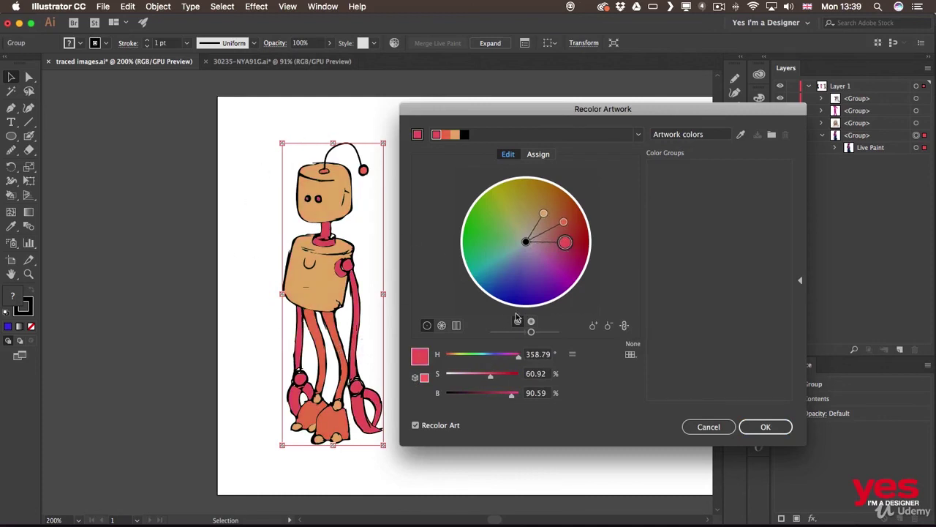
pyautogui.moveTo(531, 332)
pyautogui.mouseDown()
pyautogui.moveTo(518, 332)
pyautogui.moveTo(541, 333)
pyautogui.mouseUp()
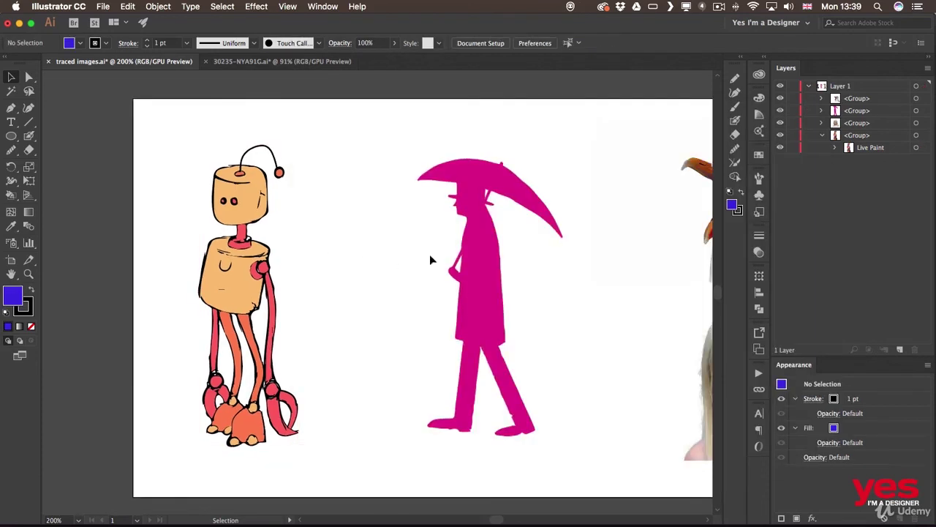
# Open Recolor Artwork for the traced seagull, link its harmony colors, and rotate them together so the orange beak turns blue.
pyautogui.moveTo(604, 246); pyautogui.dragTo(380, 277)
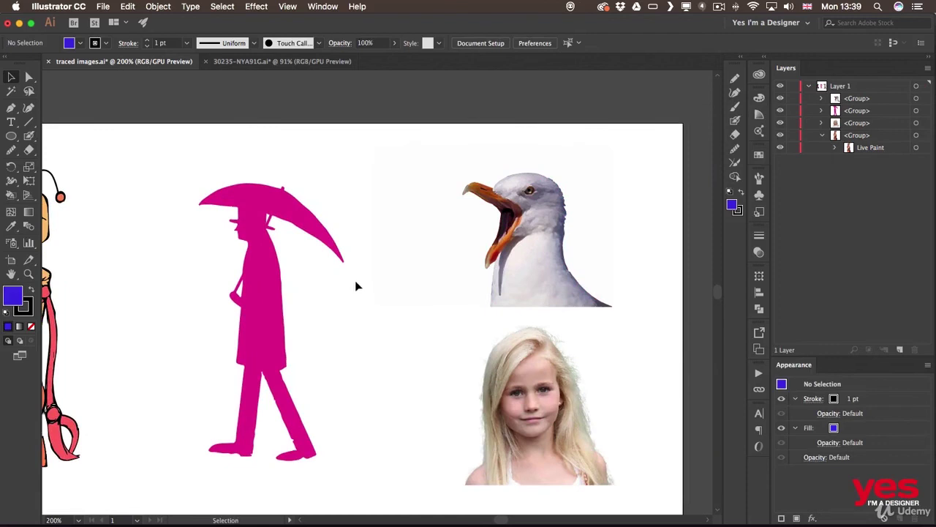
pyautogui.click(519, 253)
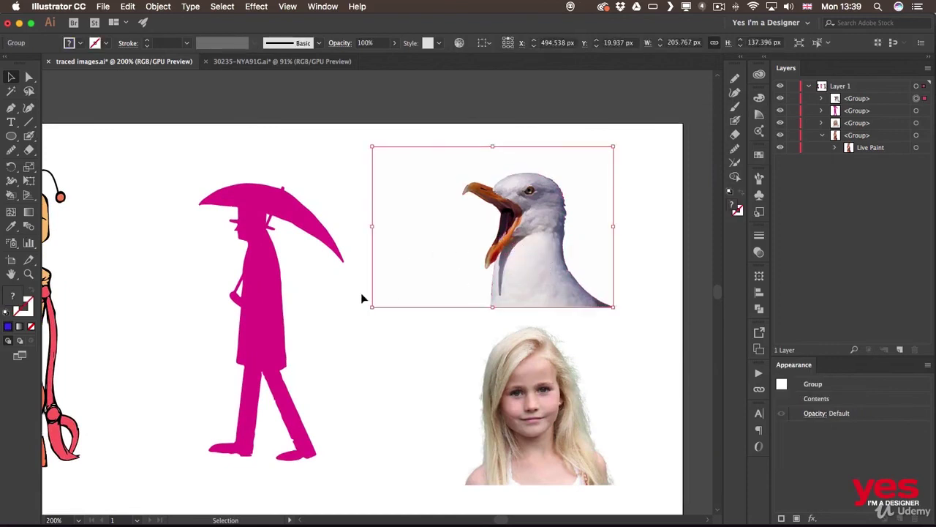
pyautogui.click(458, 43)
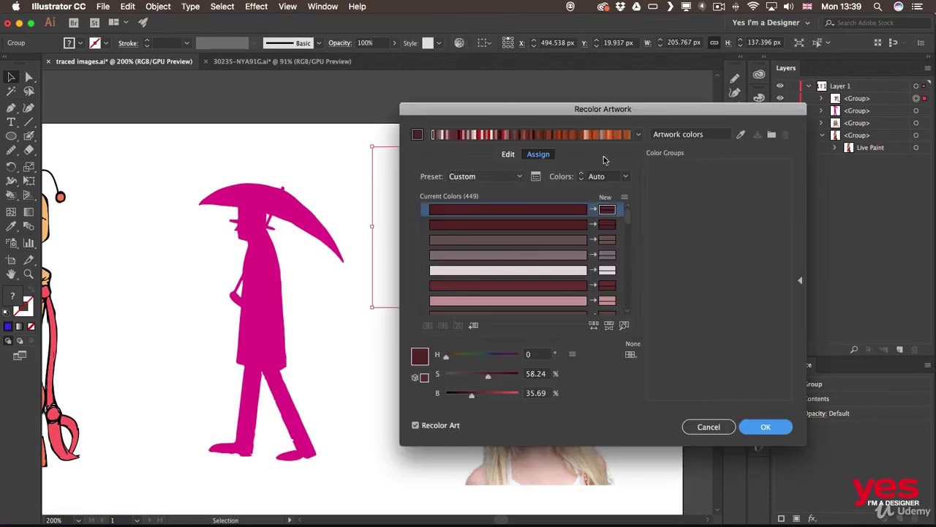
pyautogui.click(509, 156)
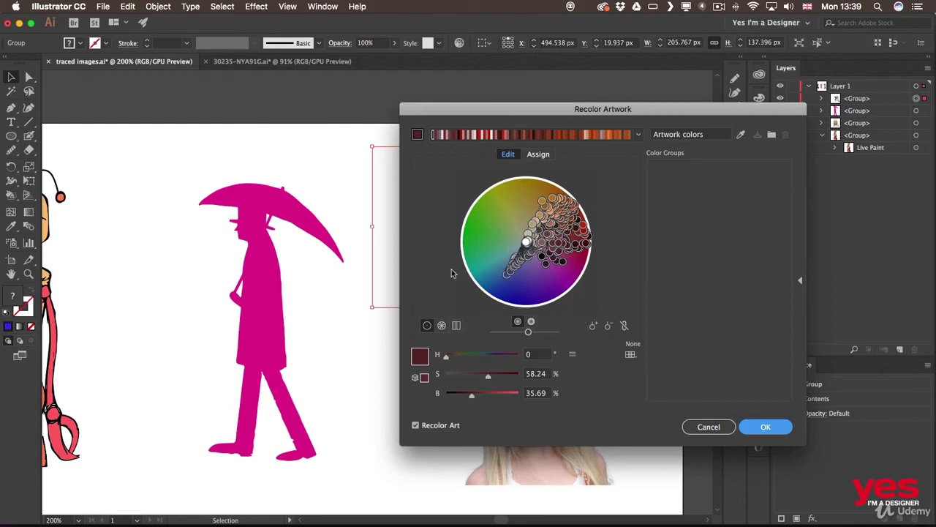
pyautogui.moveTo(619, 110); pyautogui.dragTo(262, 108)
pyautogui.click(267, 321)
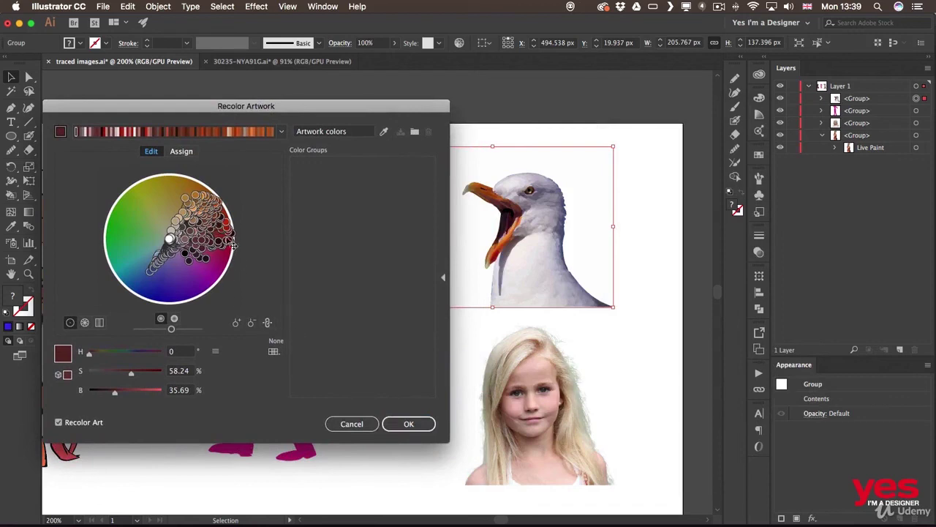
pyautogui.moveTo(228, 228)
pyautogui.mouseDown()
pyautogui.moveTo(222, 242)
pyautogui.moveTo(233, 266)
pyautogui.moveTo(208, 287)
pyautogui.moveTo(214, 295)
pyautogui.moveTo(194, 302)
pyautogui.moveTo(169, 306)
pyautogui.moveTo(130, 249)
pyautogui.mouseUp()
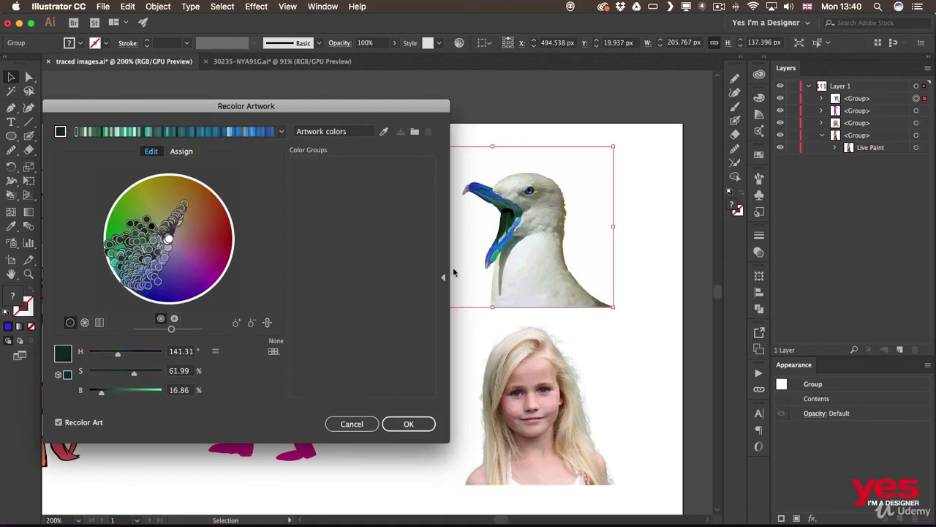
# Try the Monochromatic and Monochromatic 2 harmony rules on the seagull, and apply Compound 1.
pyautogui.click(285, 132)
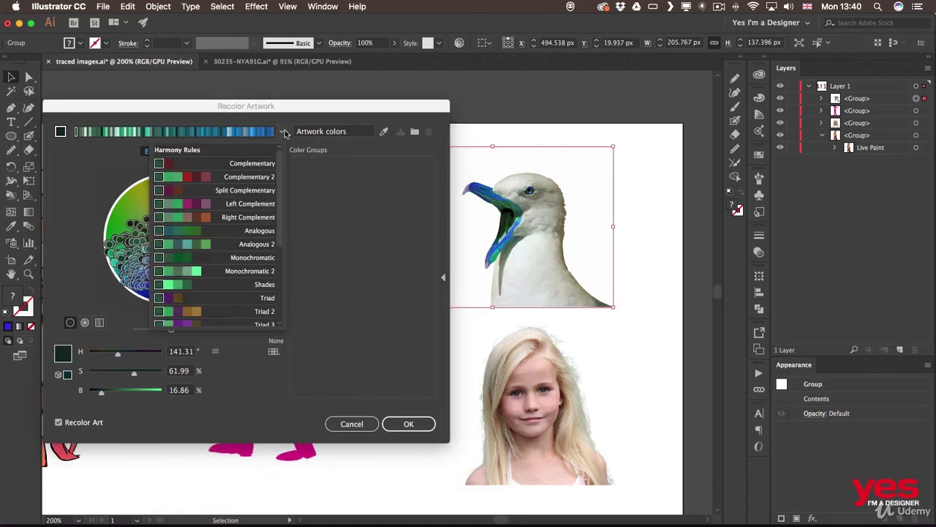
pyautogui.click(235, 262)
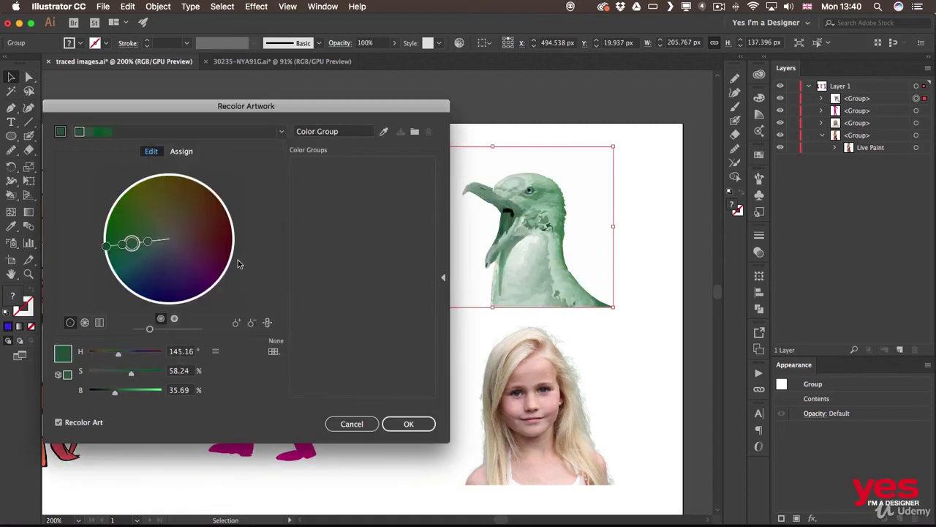
pyautogui.click(282, 131)
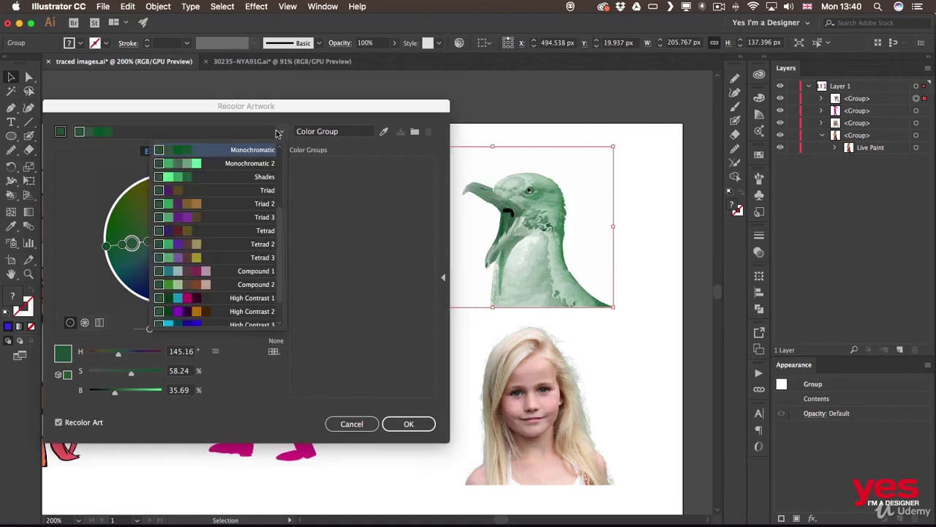
pyautogui.click(215, 167)
pyautogui.click(280, 131)
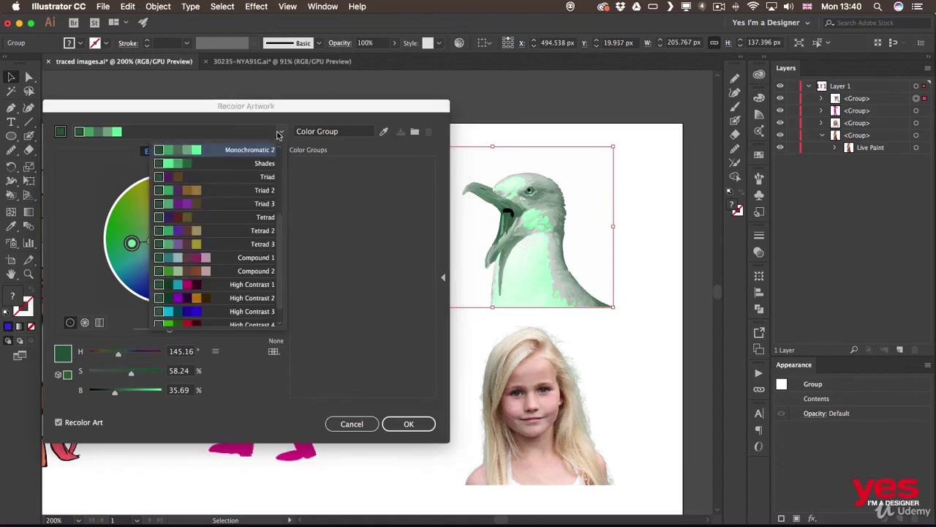
pyautogui.click(229, 260)
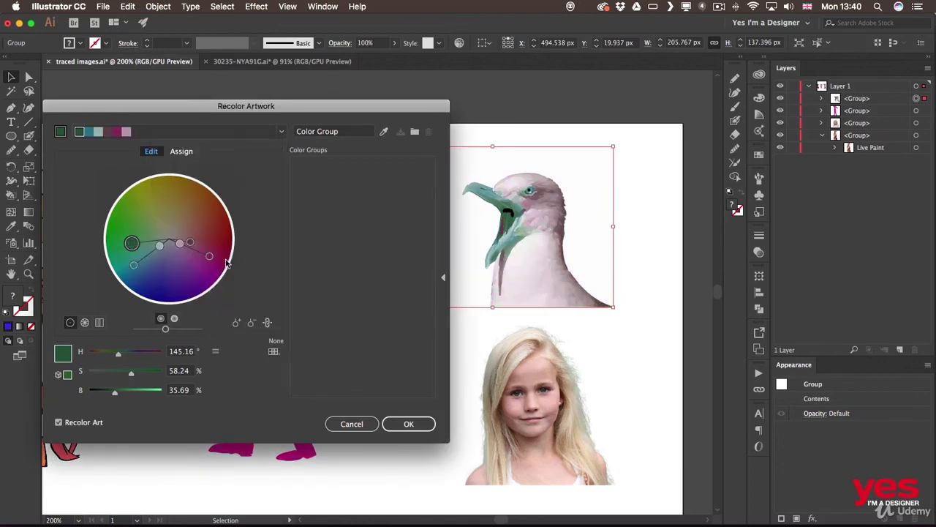